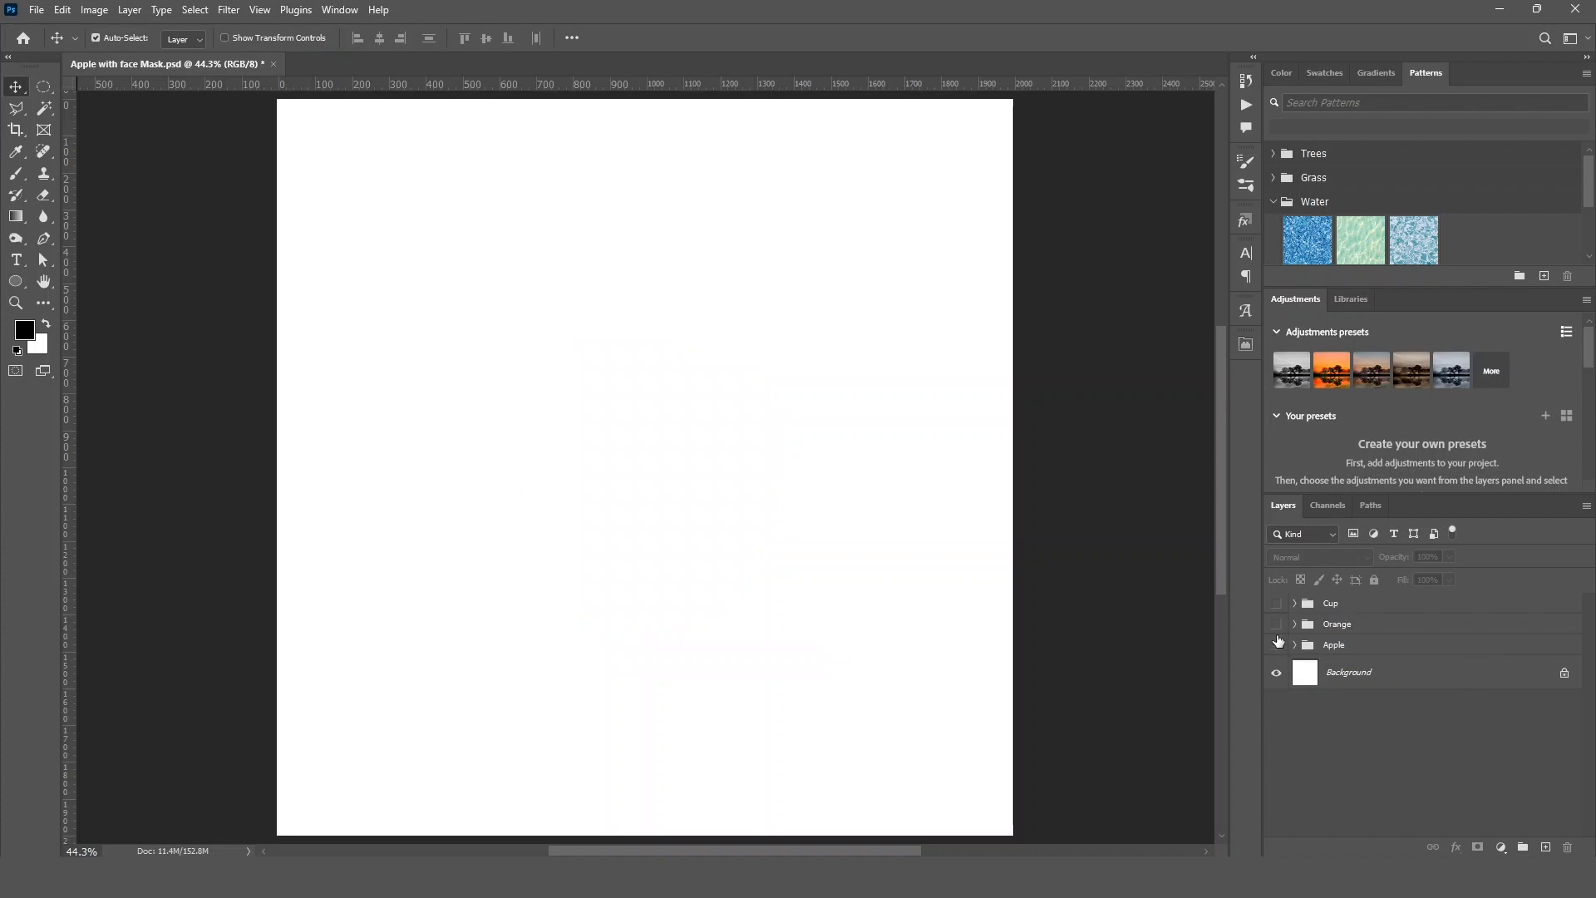
Preview the Orange and Cup groups by switching their layer visibility, leaving only the Cup composition shown.
left_click(1277, 624)
left_click(1277, 624)
left_click(1276, 603)
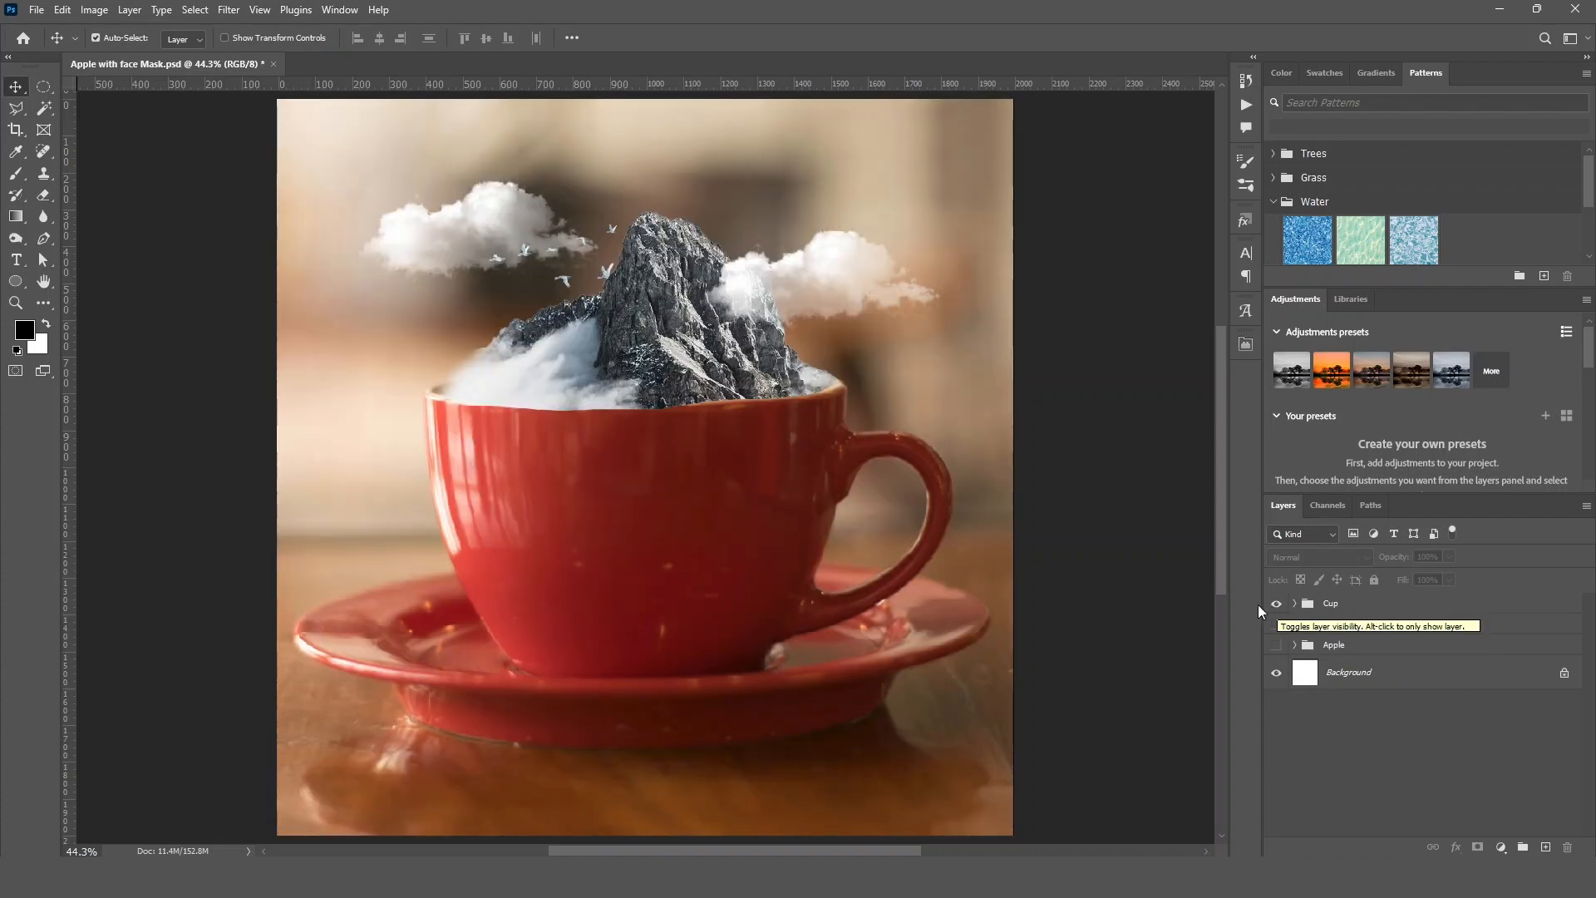
Create a new 2000 x 2000 px document at 300 pixels/inch in RGB Color with a white background.
left_click(38, 10)
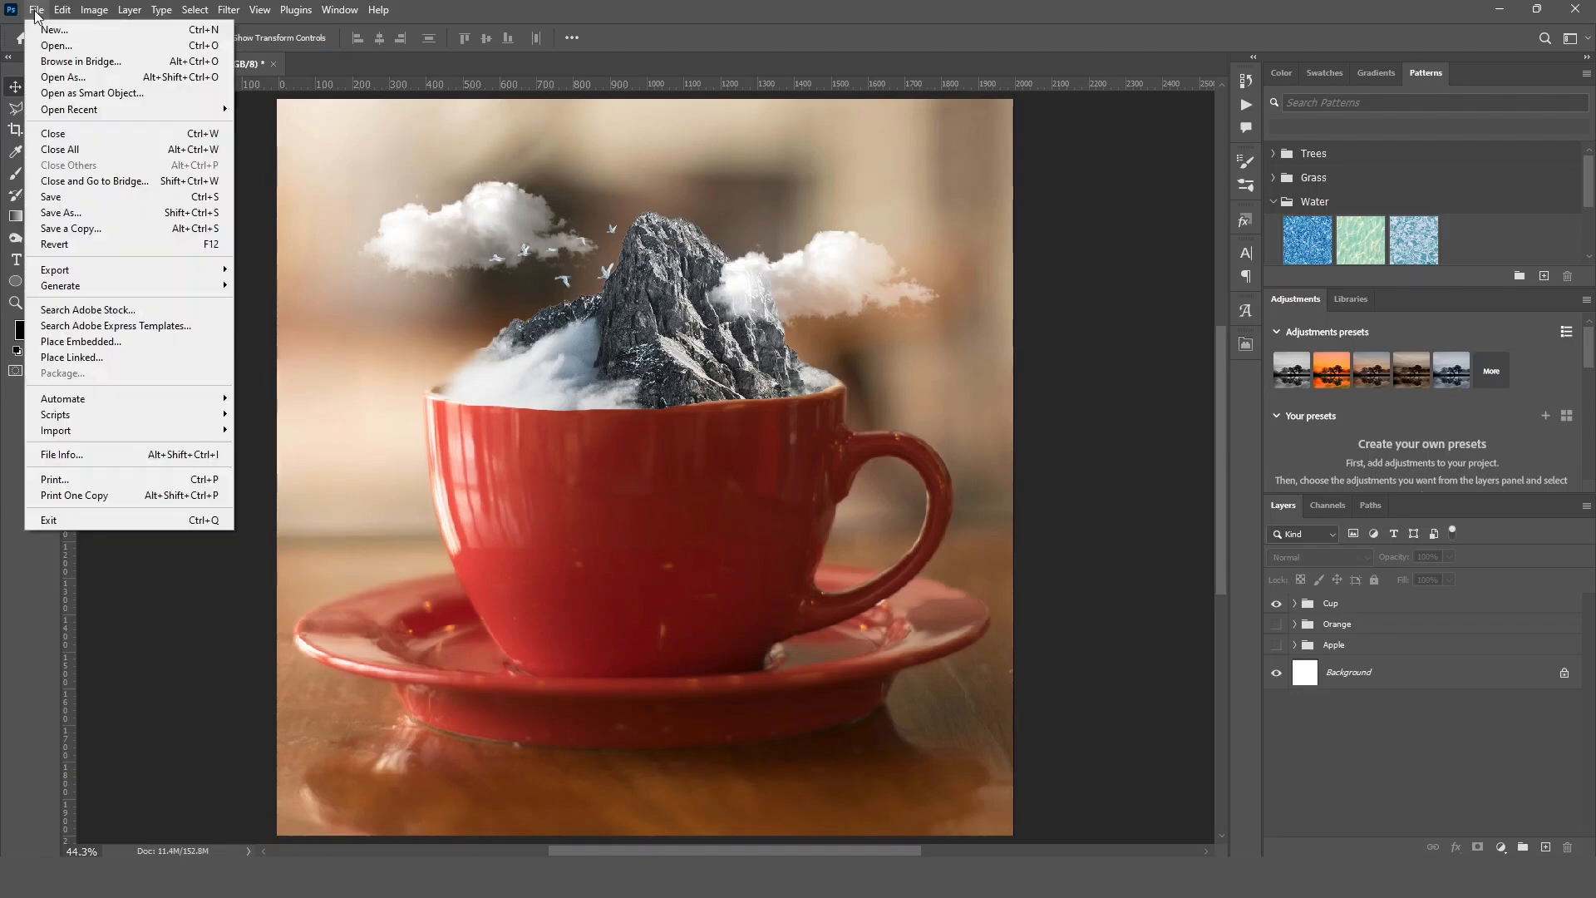
left_click(44, 31)
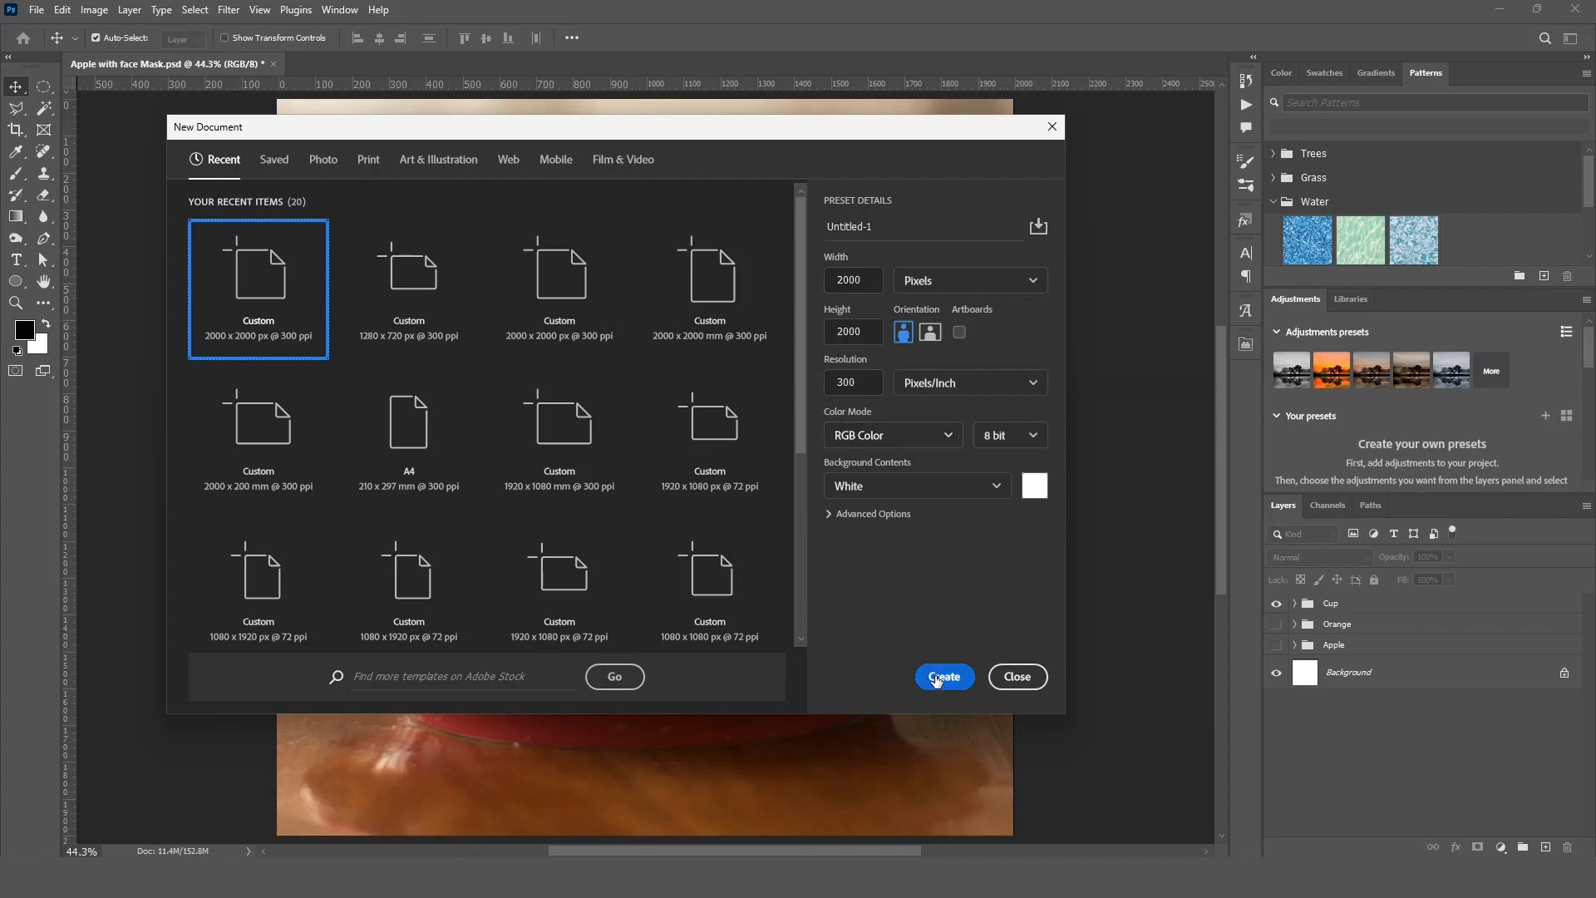
left_click(937, 680)
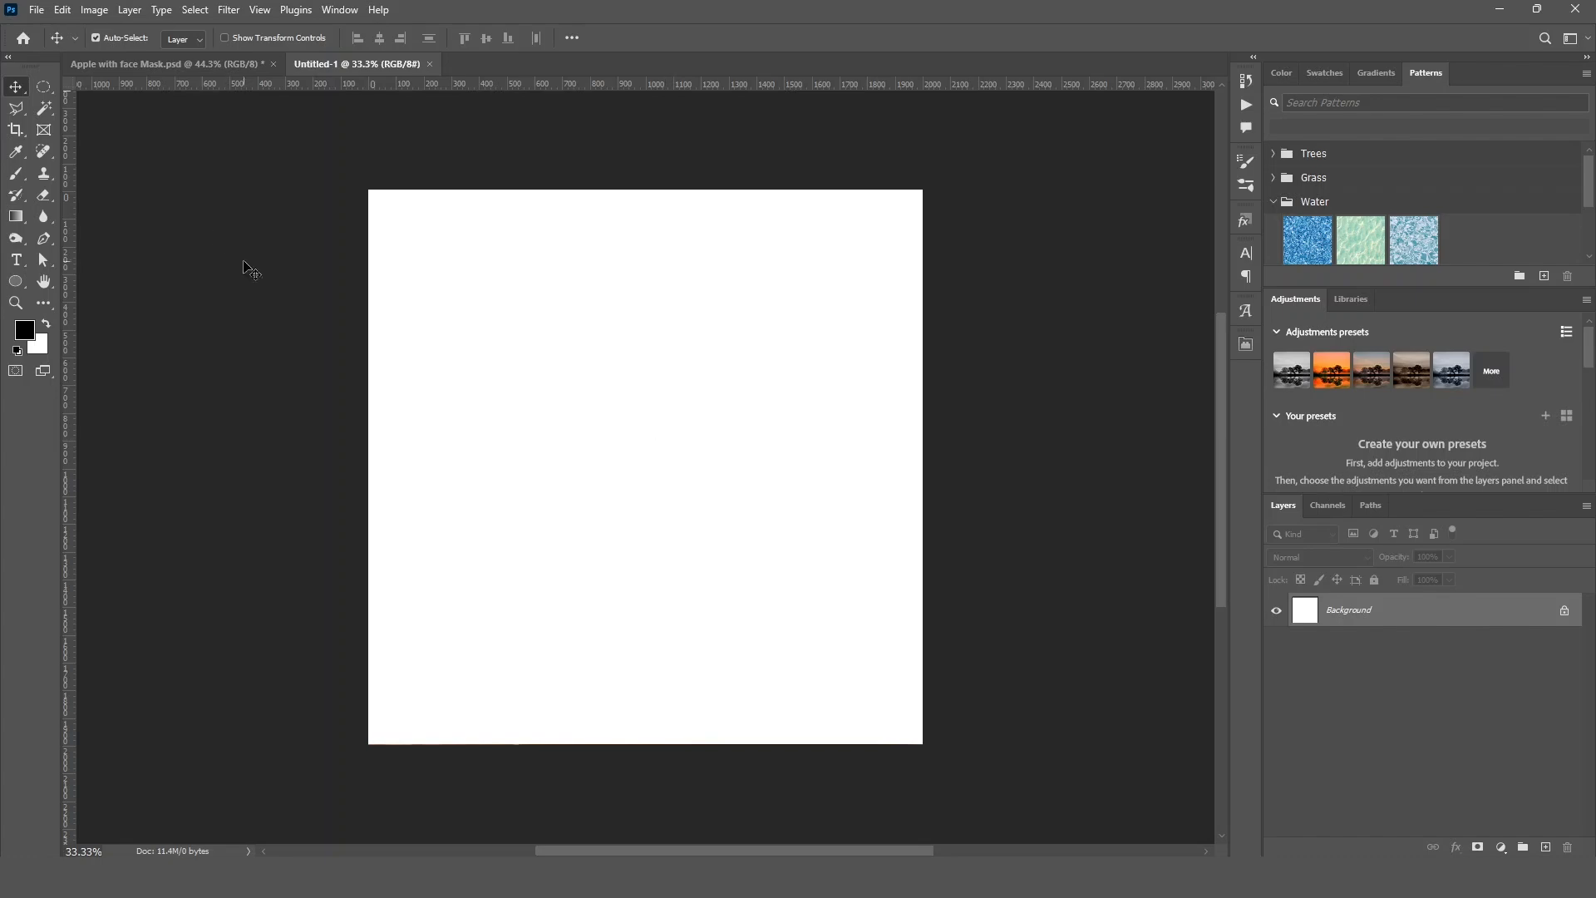
left_click(32, 11)
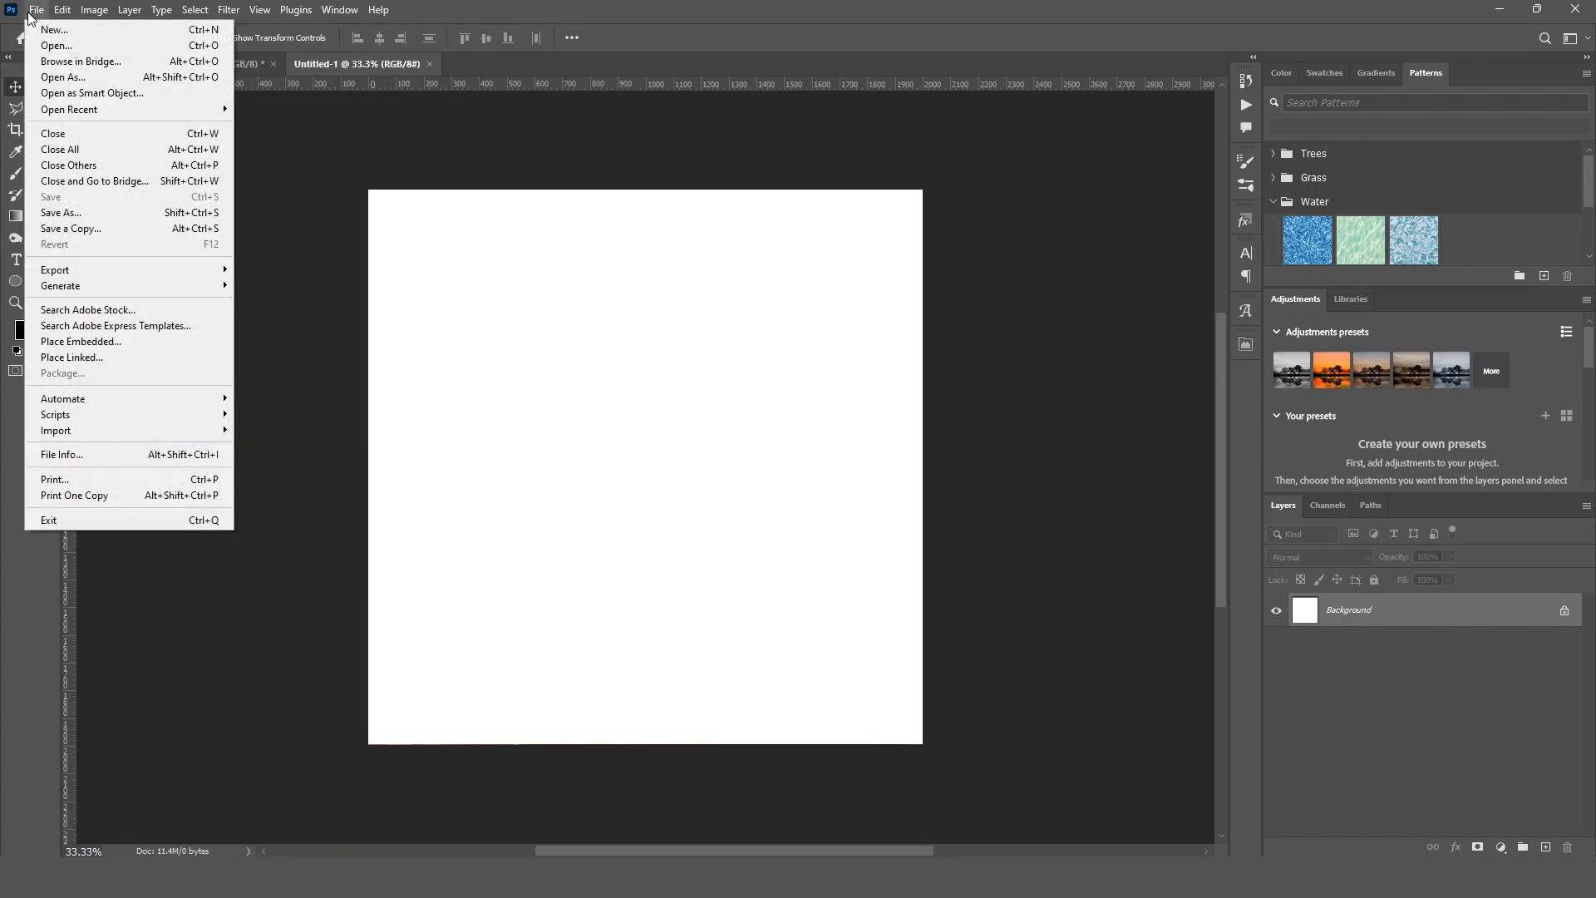
left_click(57, 44)
left_click(546, 269)
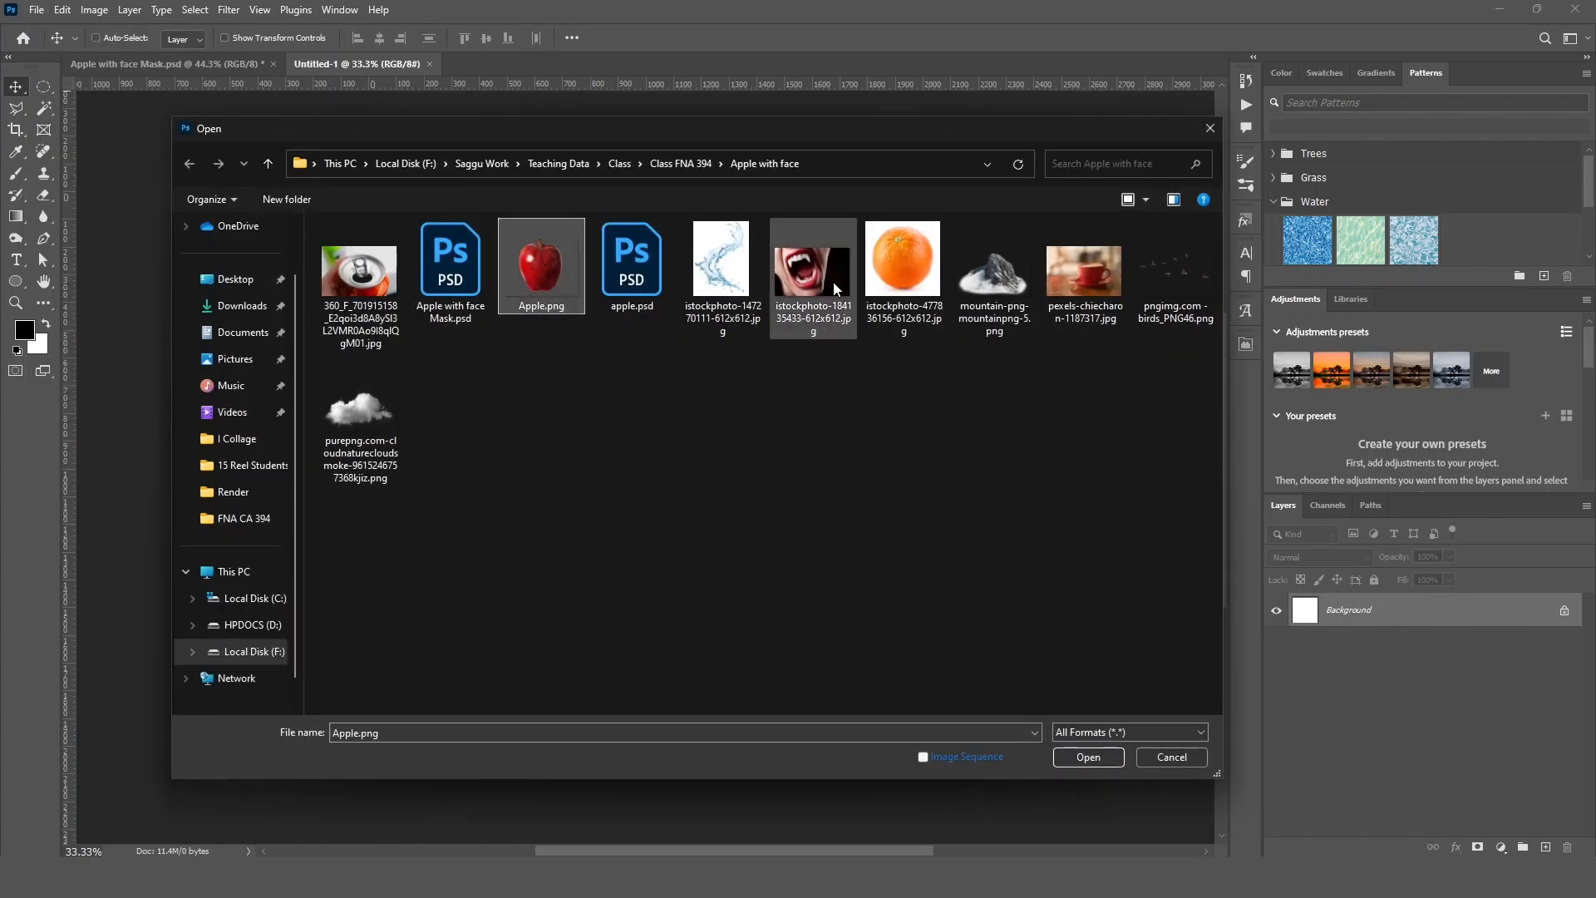
left_click(813, 275, "ctrl")
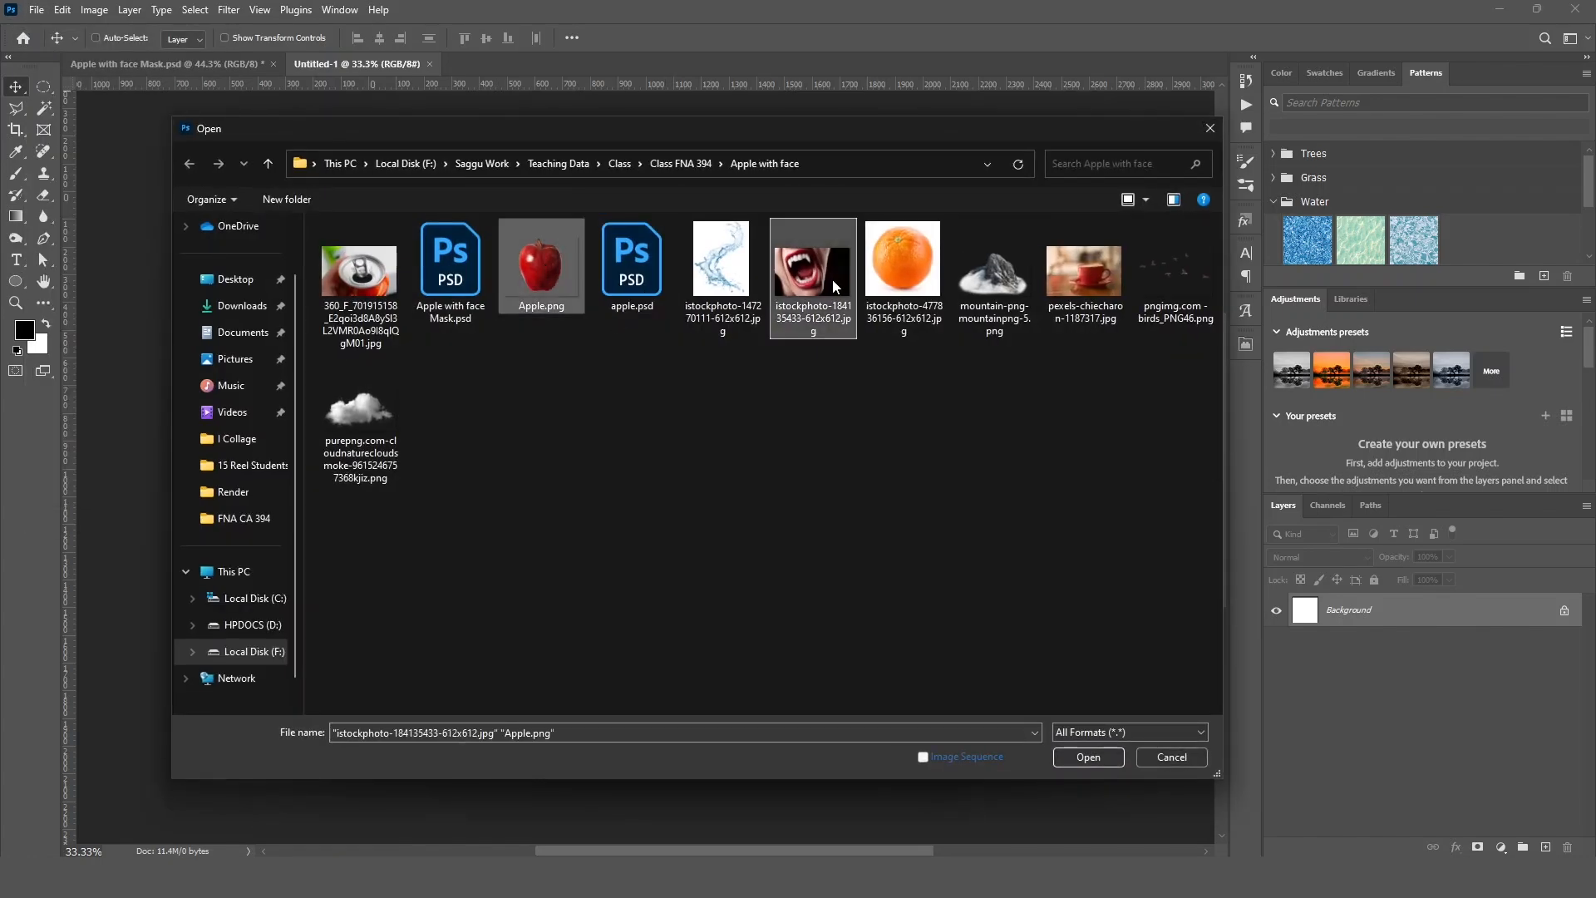
left_click(1092, 758)
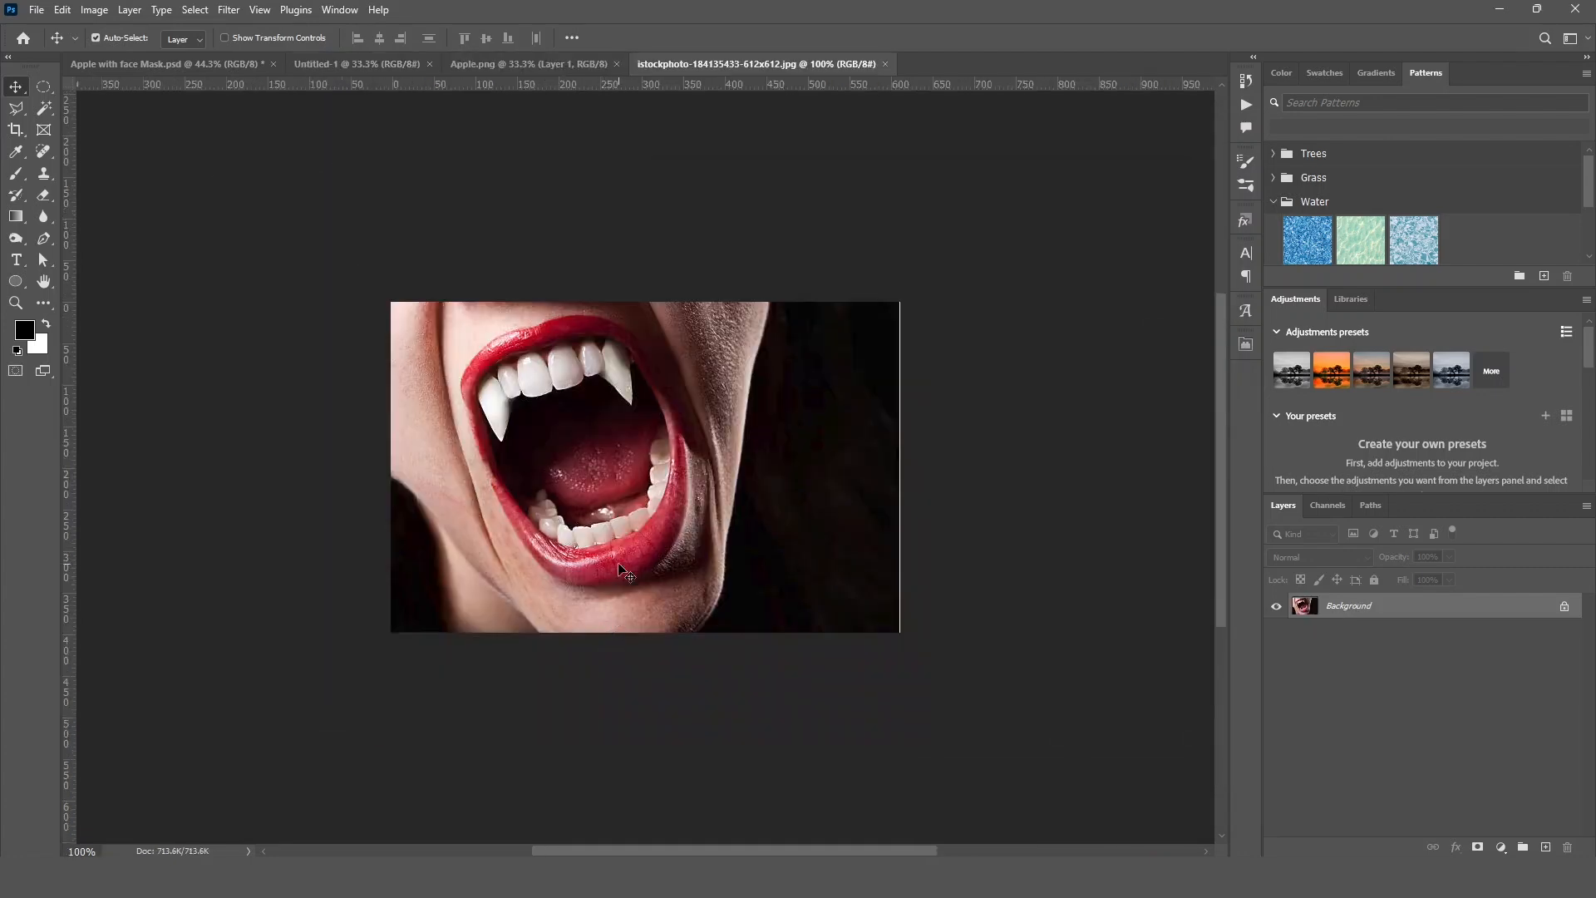
Float both image windows, copy the apple into the blank document and close Apple.png.
left_click(486, 64)
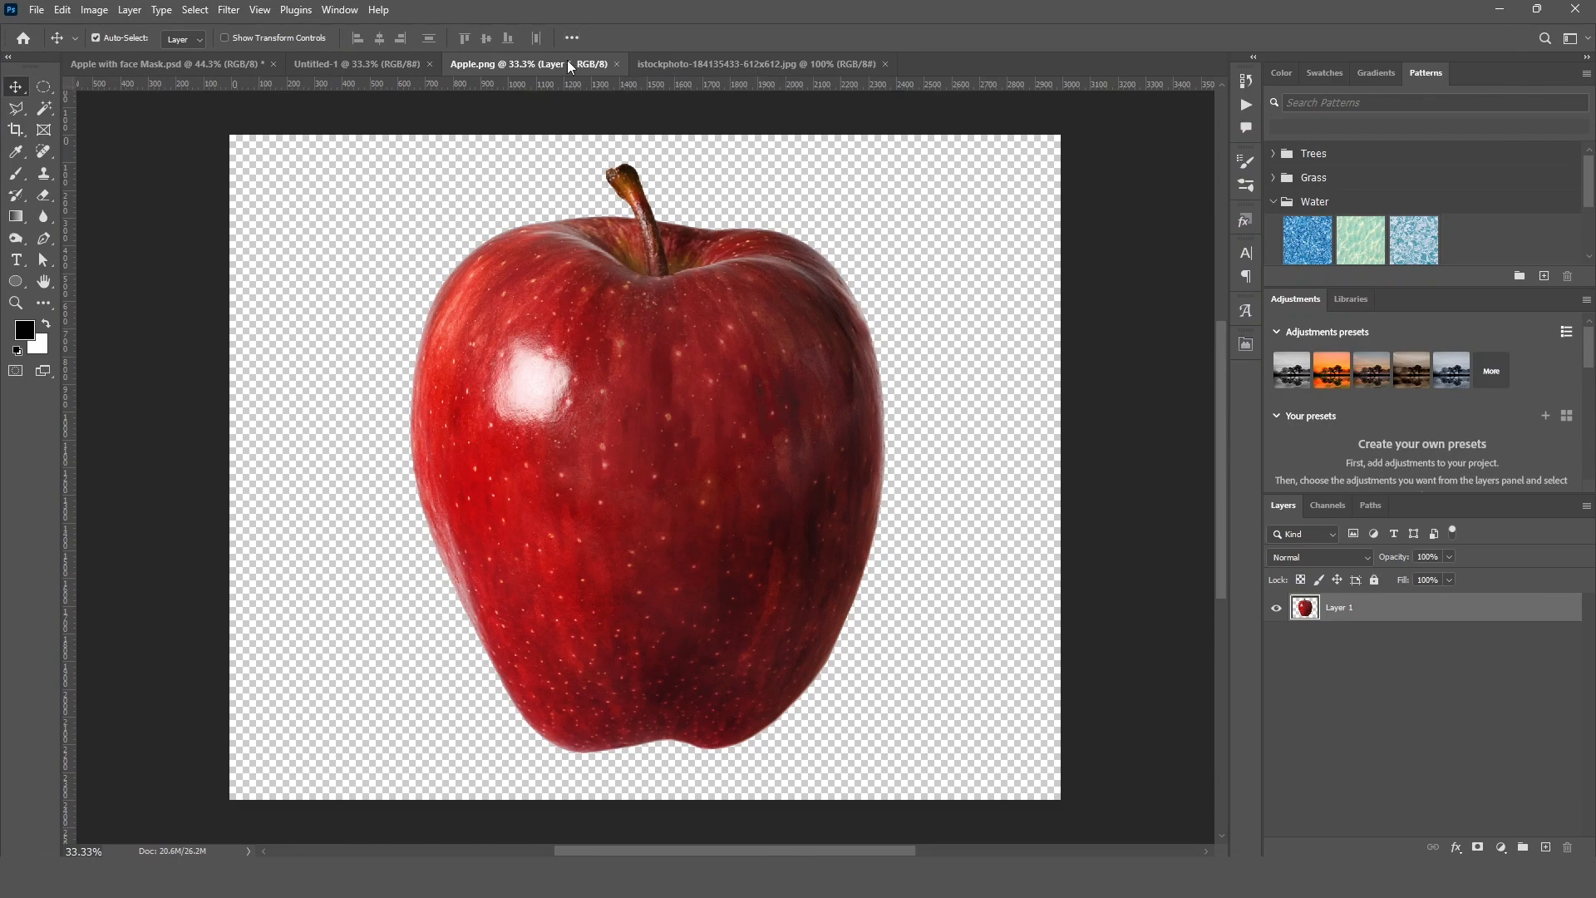
left_click_drag(570, 66, 790, 181)
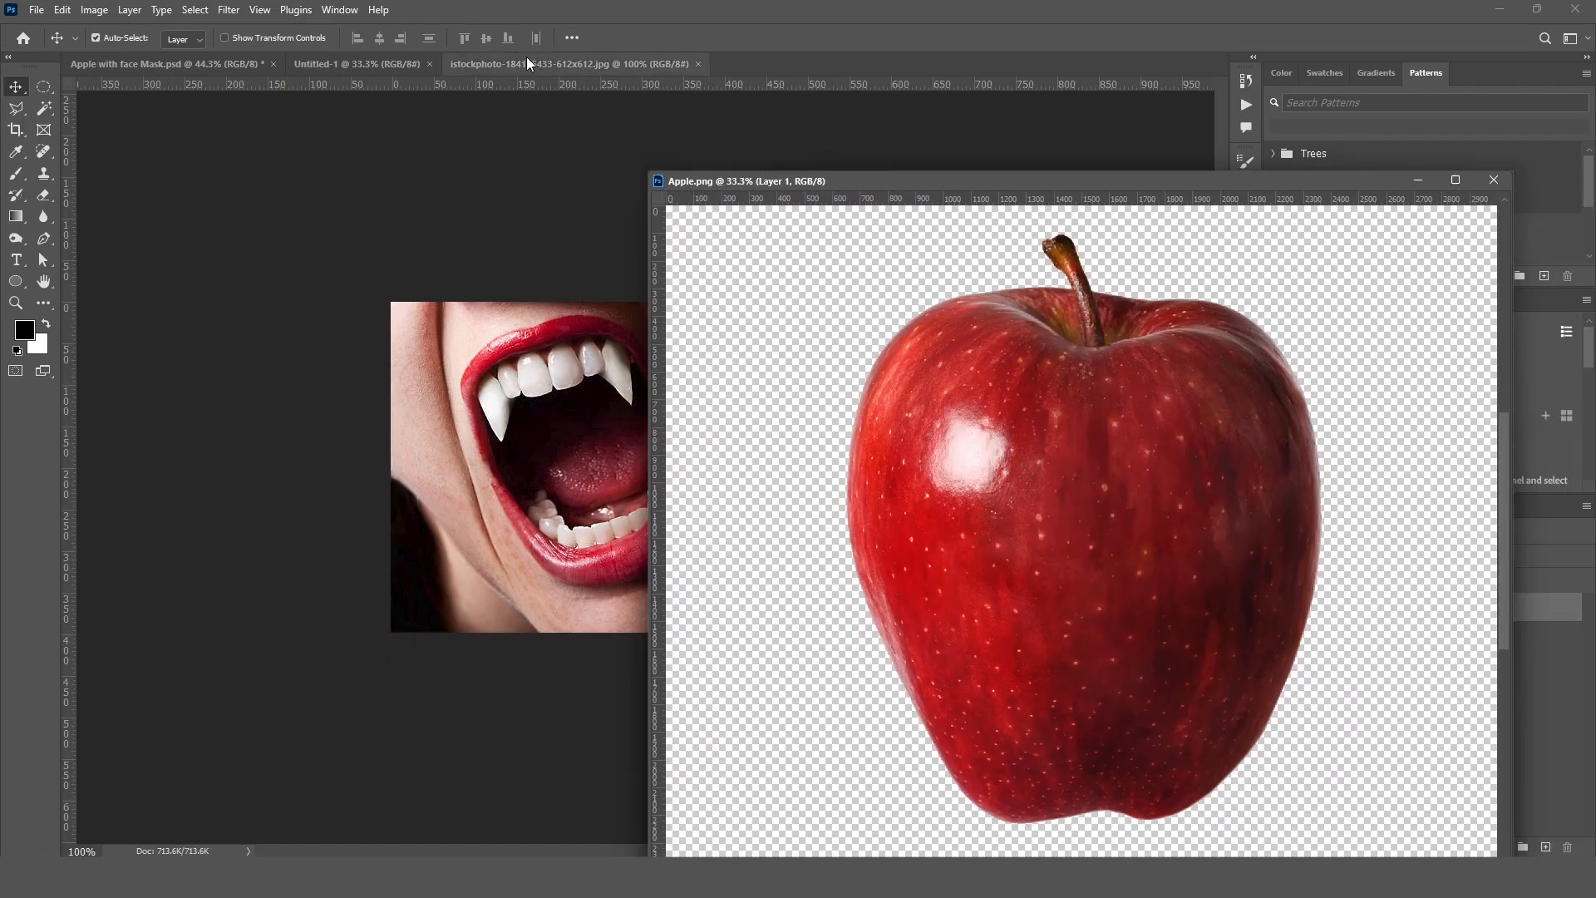
left_click_drag(527, 64, 798, 106)
left_click(1112, 617)
left_click_drag(1117, 625, 570, 466)
left_click_drag(985, 187, 519, 213)
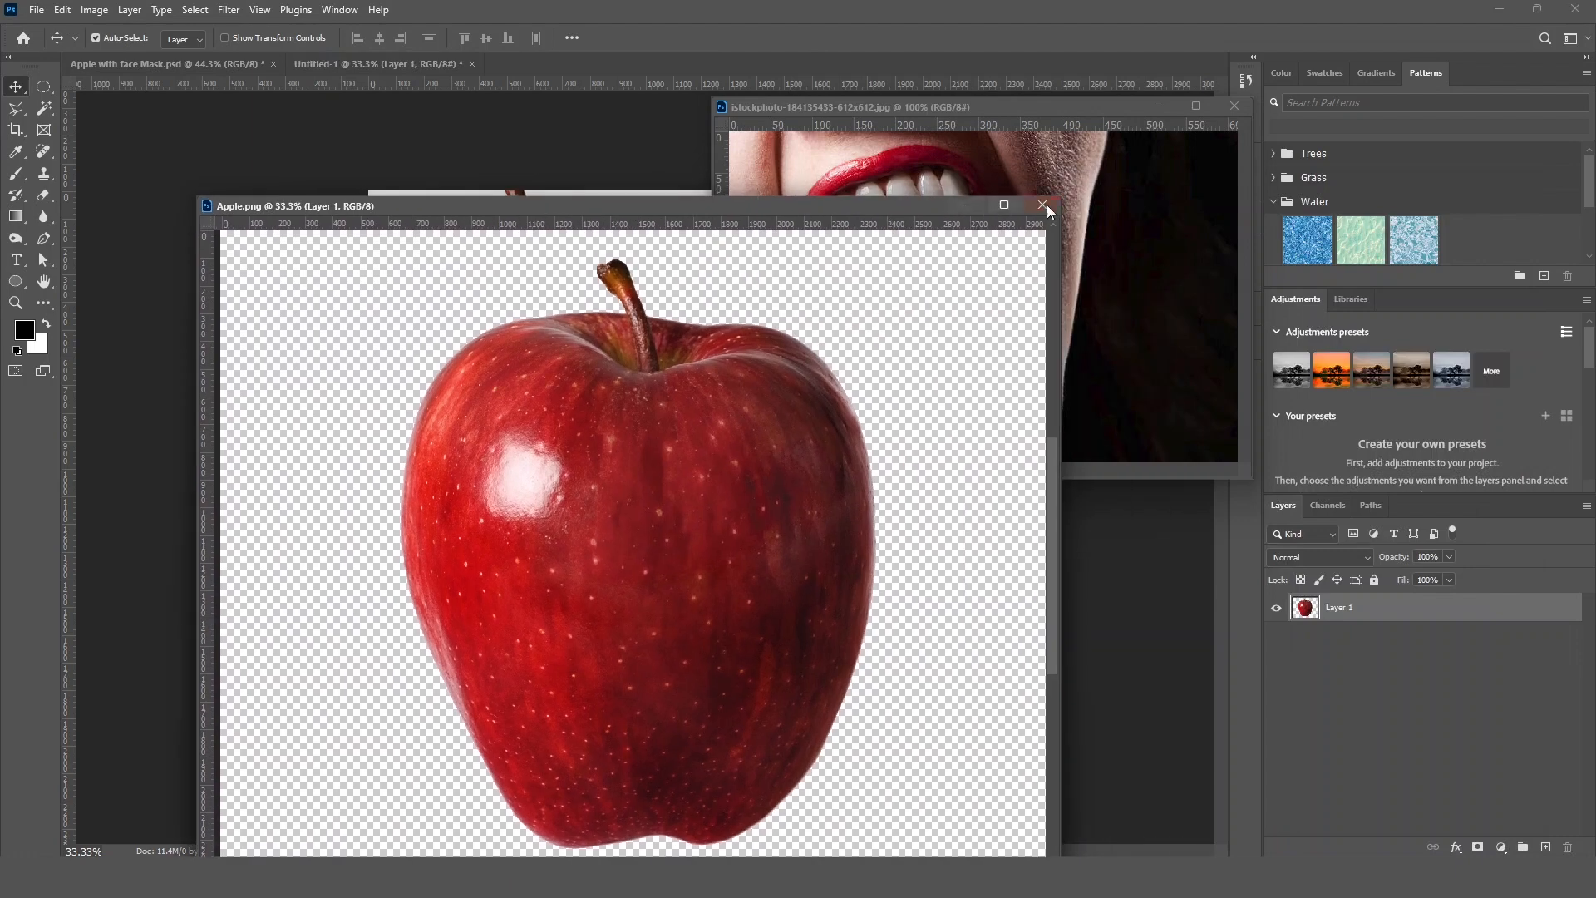
left_click(1044, 208)
Copy the screaming mouth photo into the new document above the apple and close its source file.
left_click_drag(964, 234, 528, 472)
left_click(1234, 106)
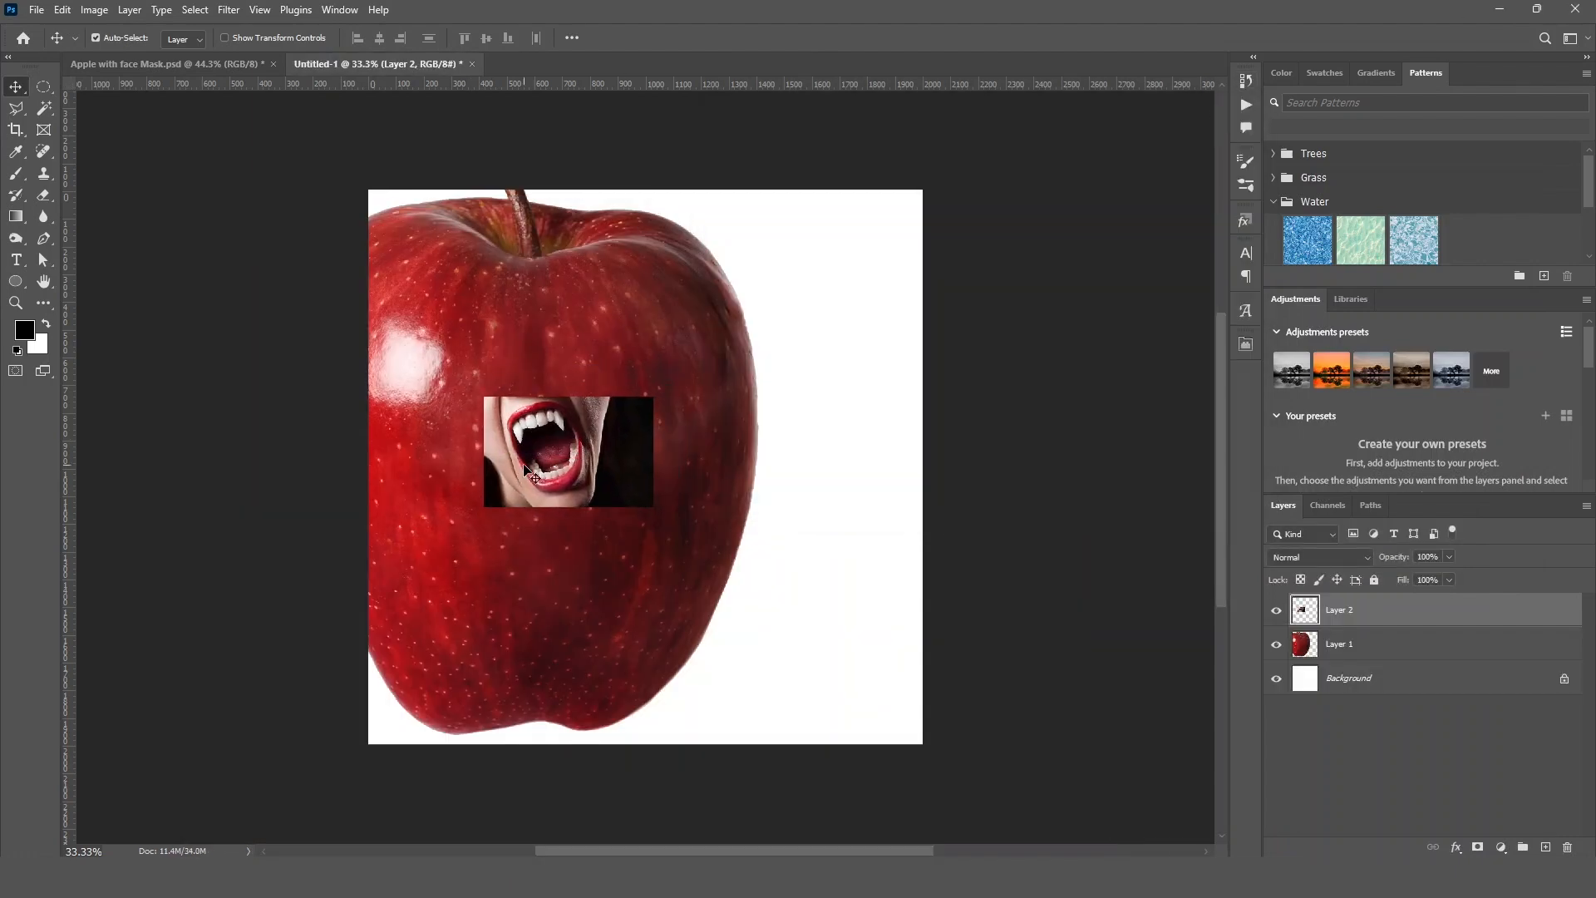
Centre the apple on the canvas and rename the apple layer Apple and the mouth layer teeh.
left_click_drag(578, 336, 696, 361)
double_click(1339, 647)
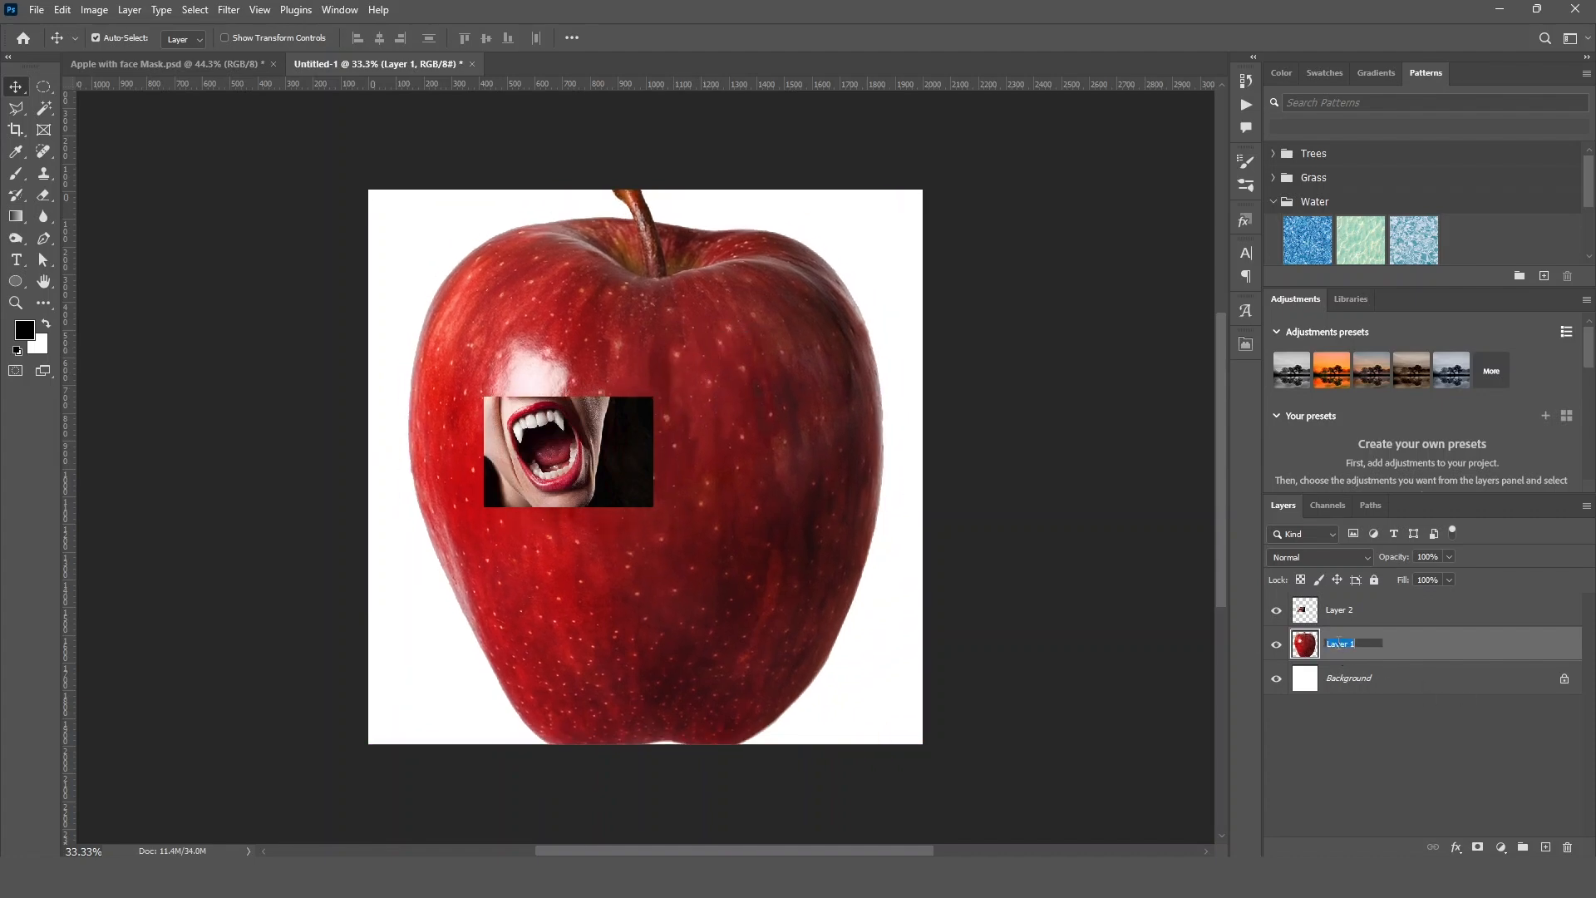
type("Apple")
key("Return")
double_click(1335, 613)
type("tee")
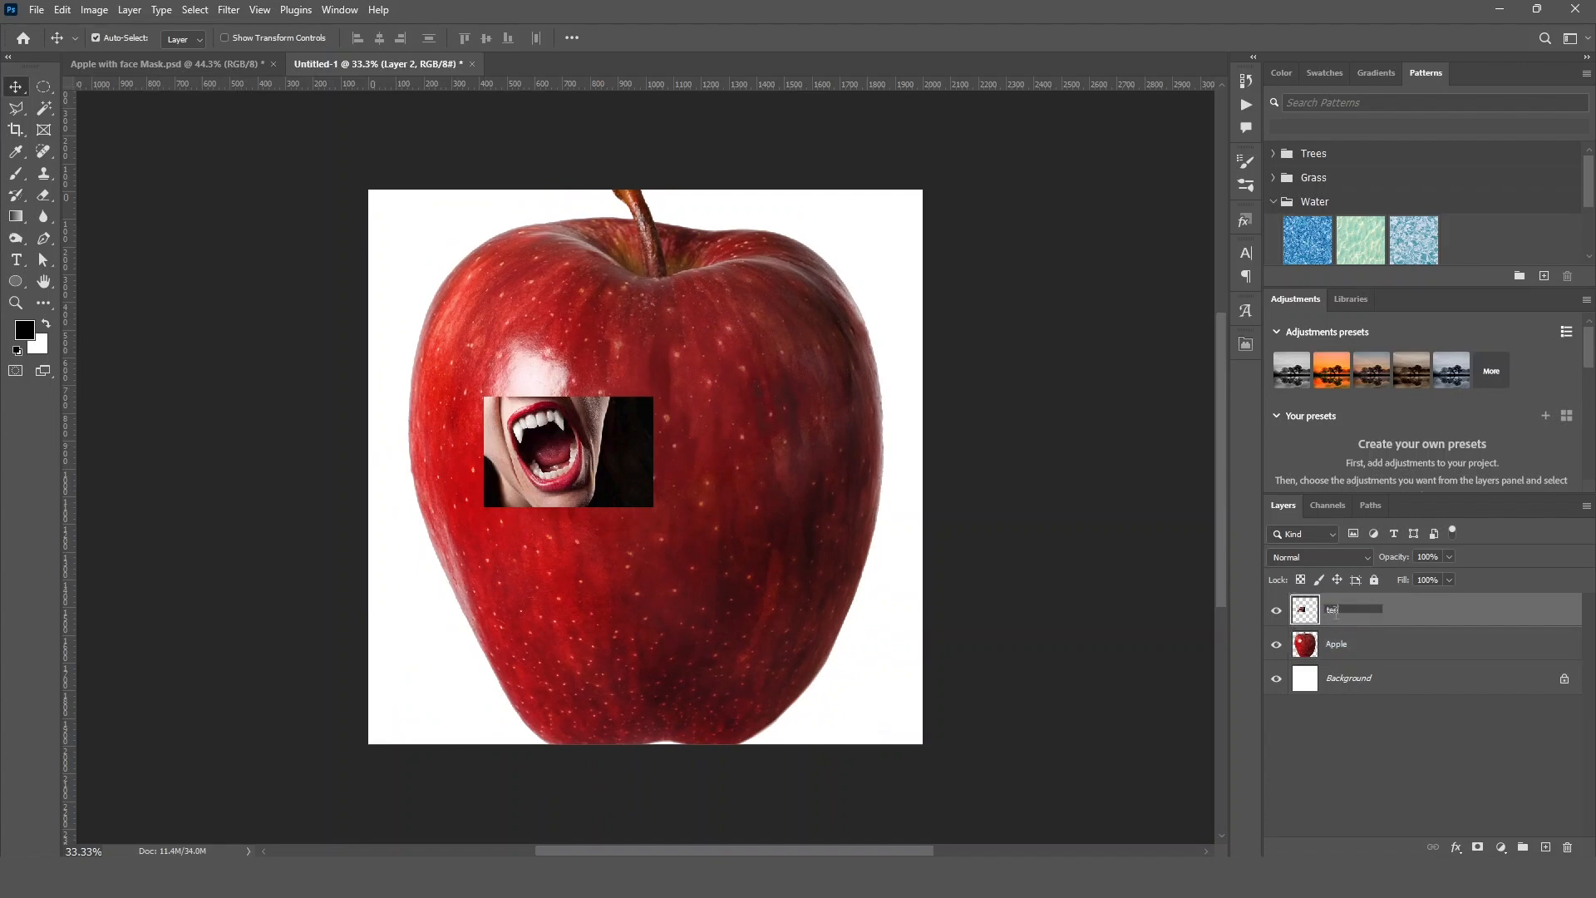
type("h")
key("Return")
Scale the apple to about 40% near the canvas centre and move the mouth photo over it.
left_click(1344, 642)
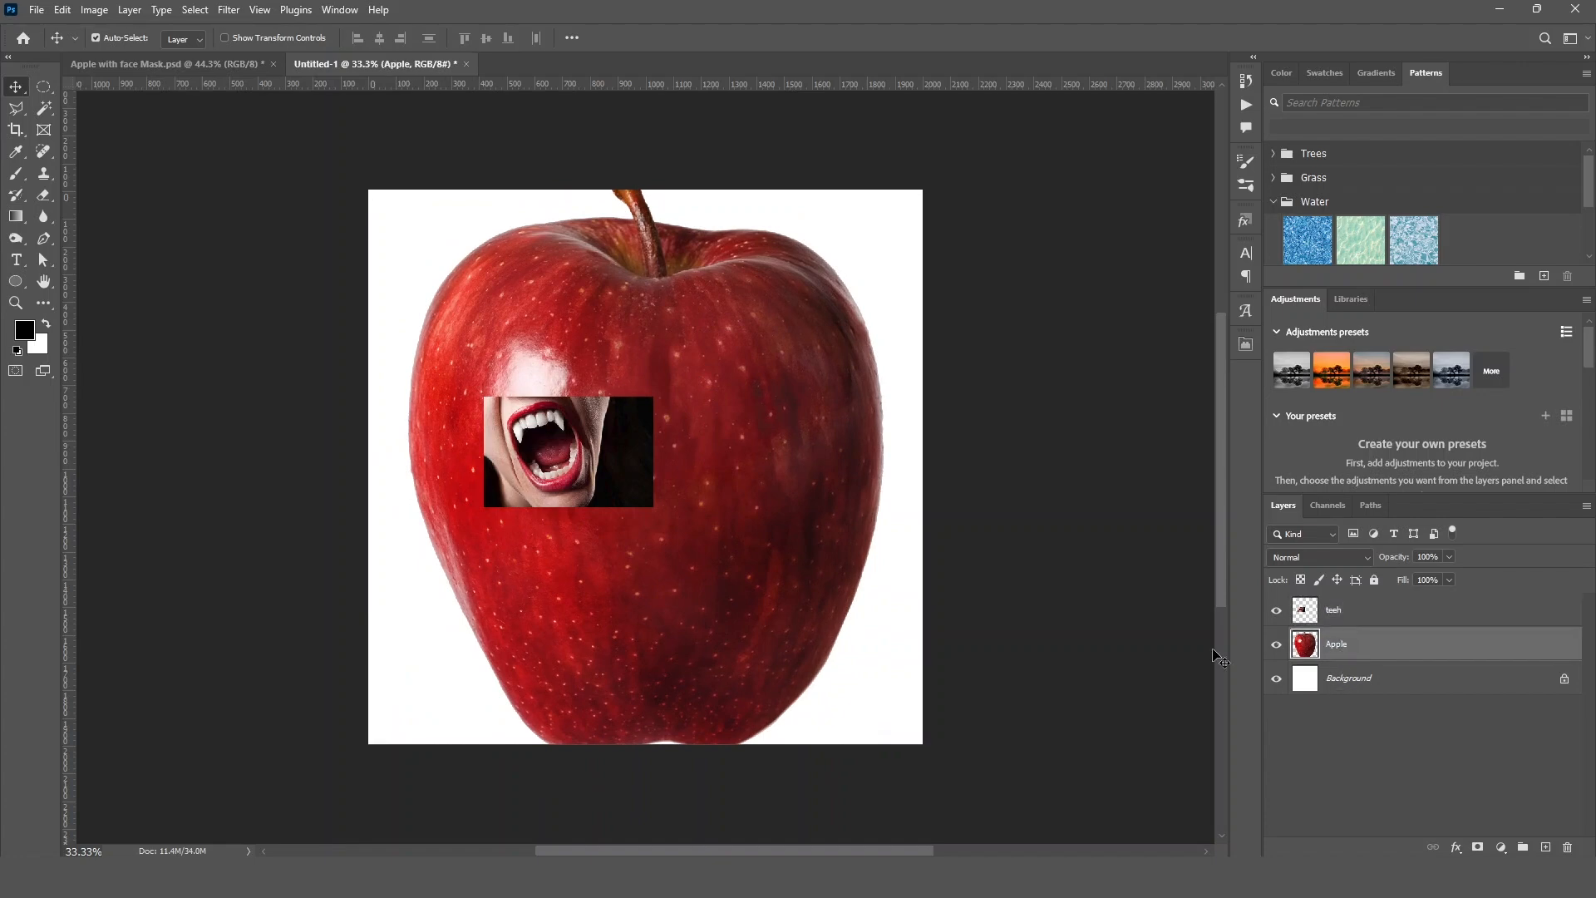
key("ctrl+t")
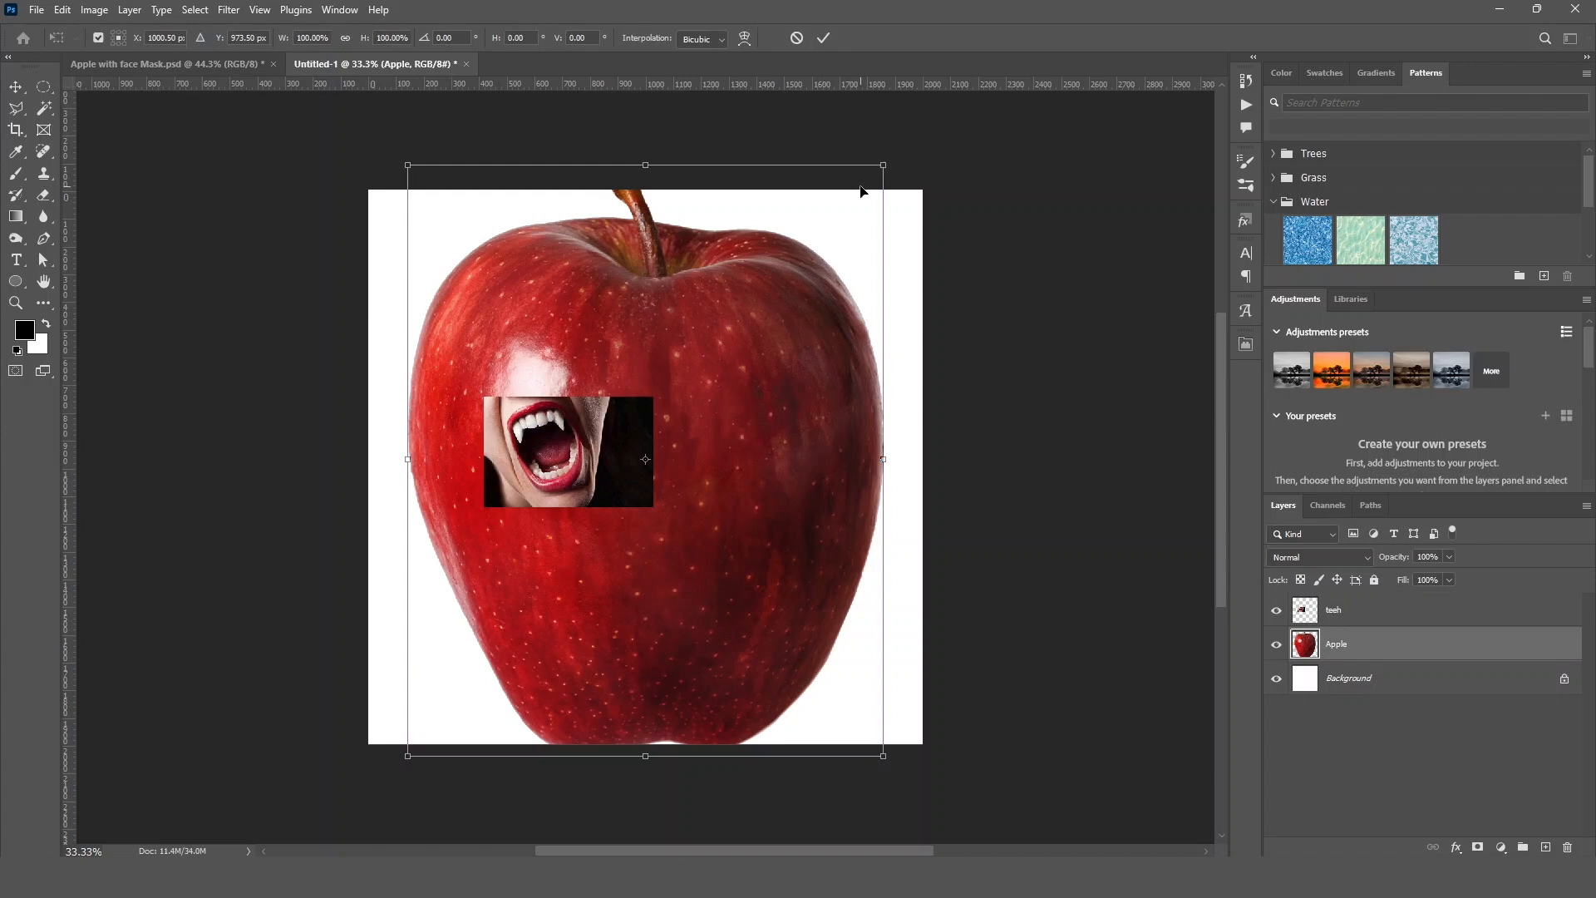
left_click_drag(883, 164, 597, 512)
left_click_drag(537, 630, 687, 439)
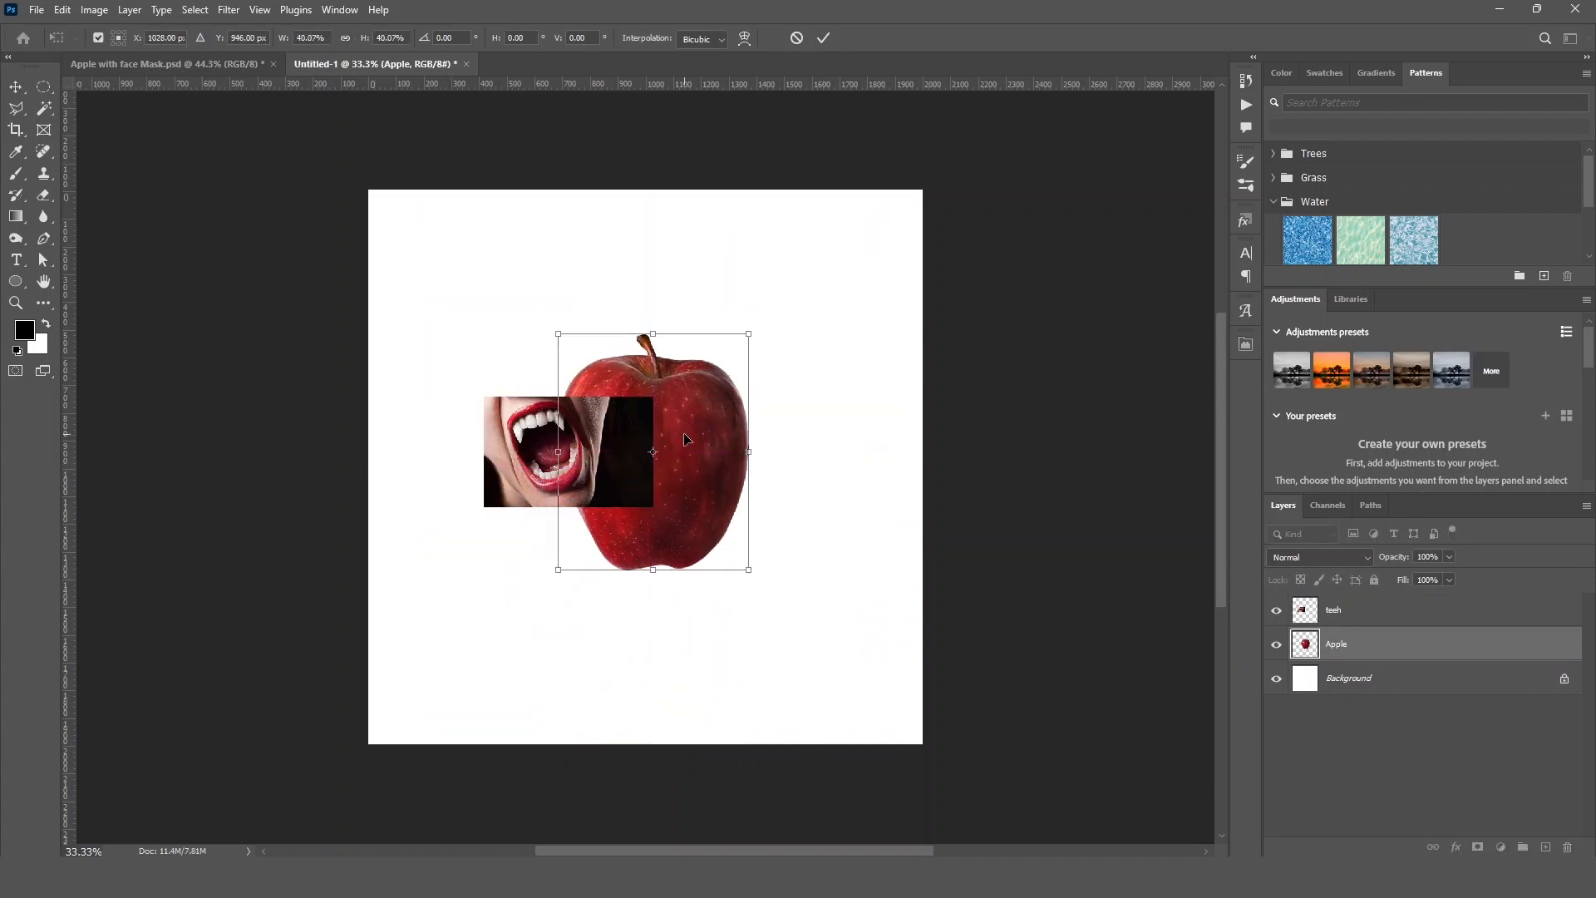
key("Return")
left_click_drag(548, 451, 645, 460)
Select the mouth loosely around the lips with the Lasso tool and add a layer mask from the selection.
key("ctrl+plus")
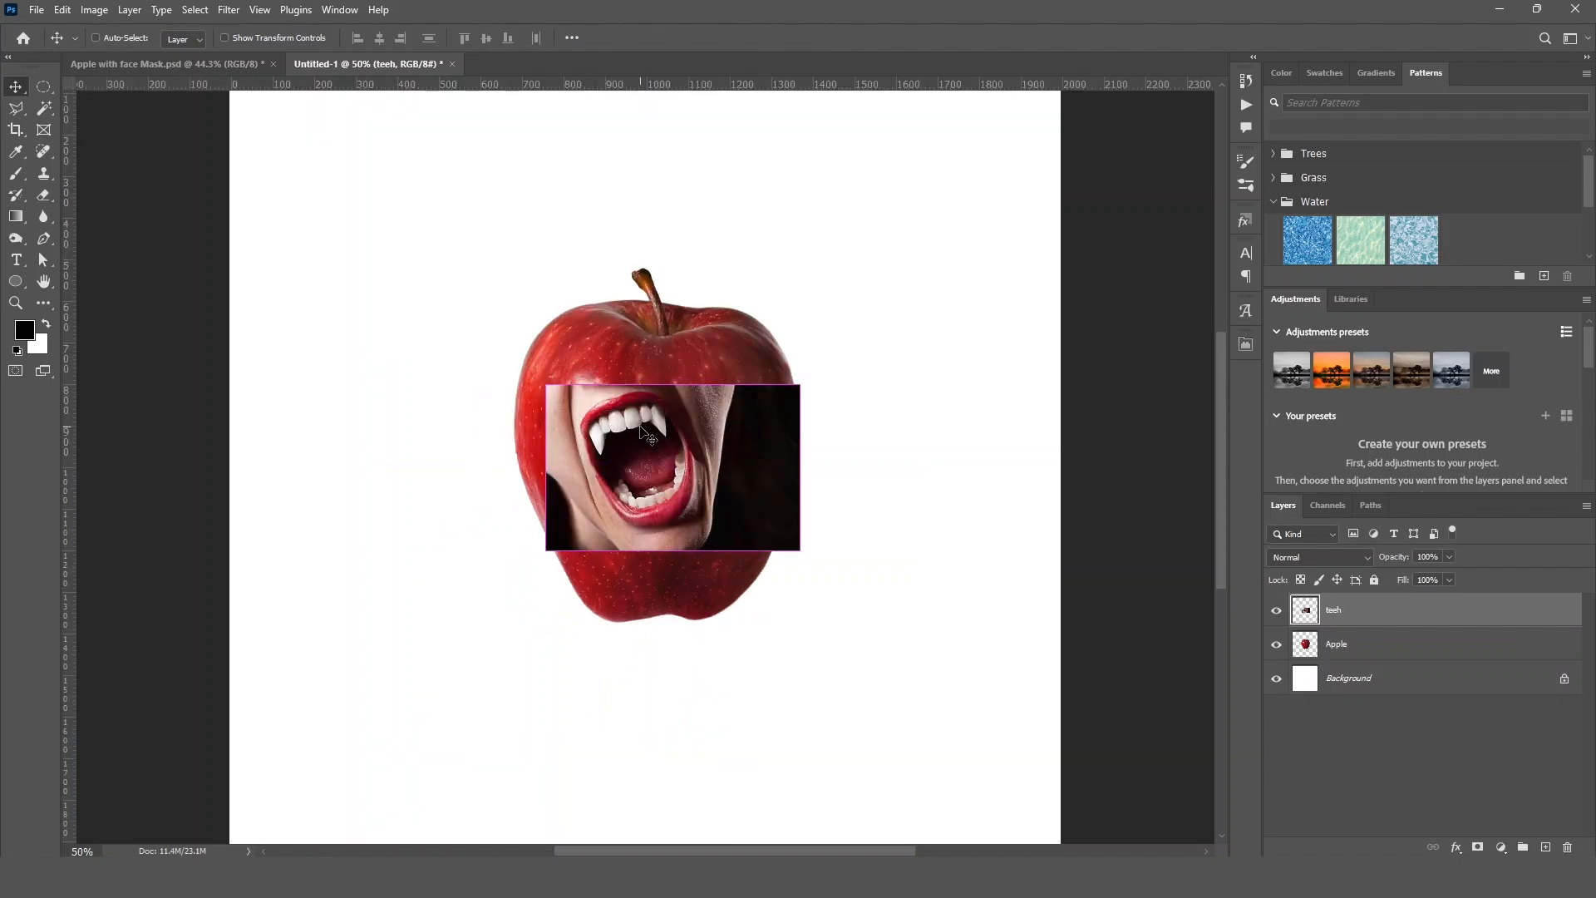
key("ctrl+plus")
key("ctrl+plus")
key("ctrl+plus")
left_click_drag(624, 405, 606, 428)
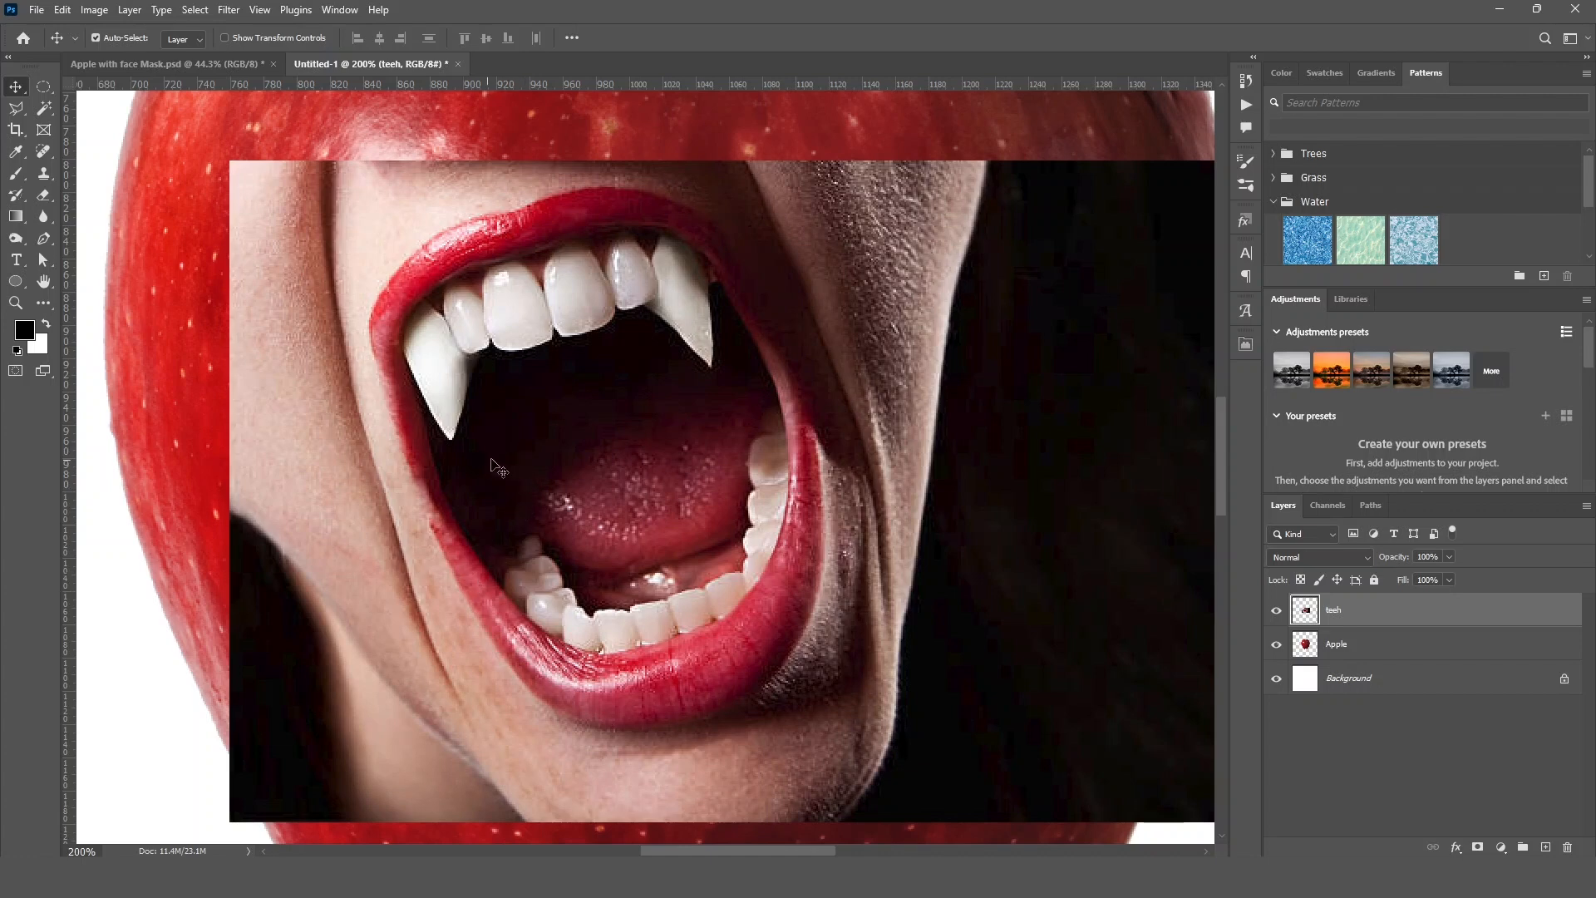
left_click(17, 107)
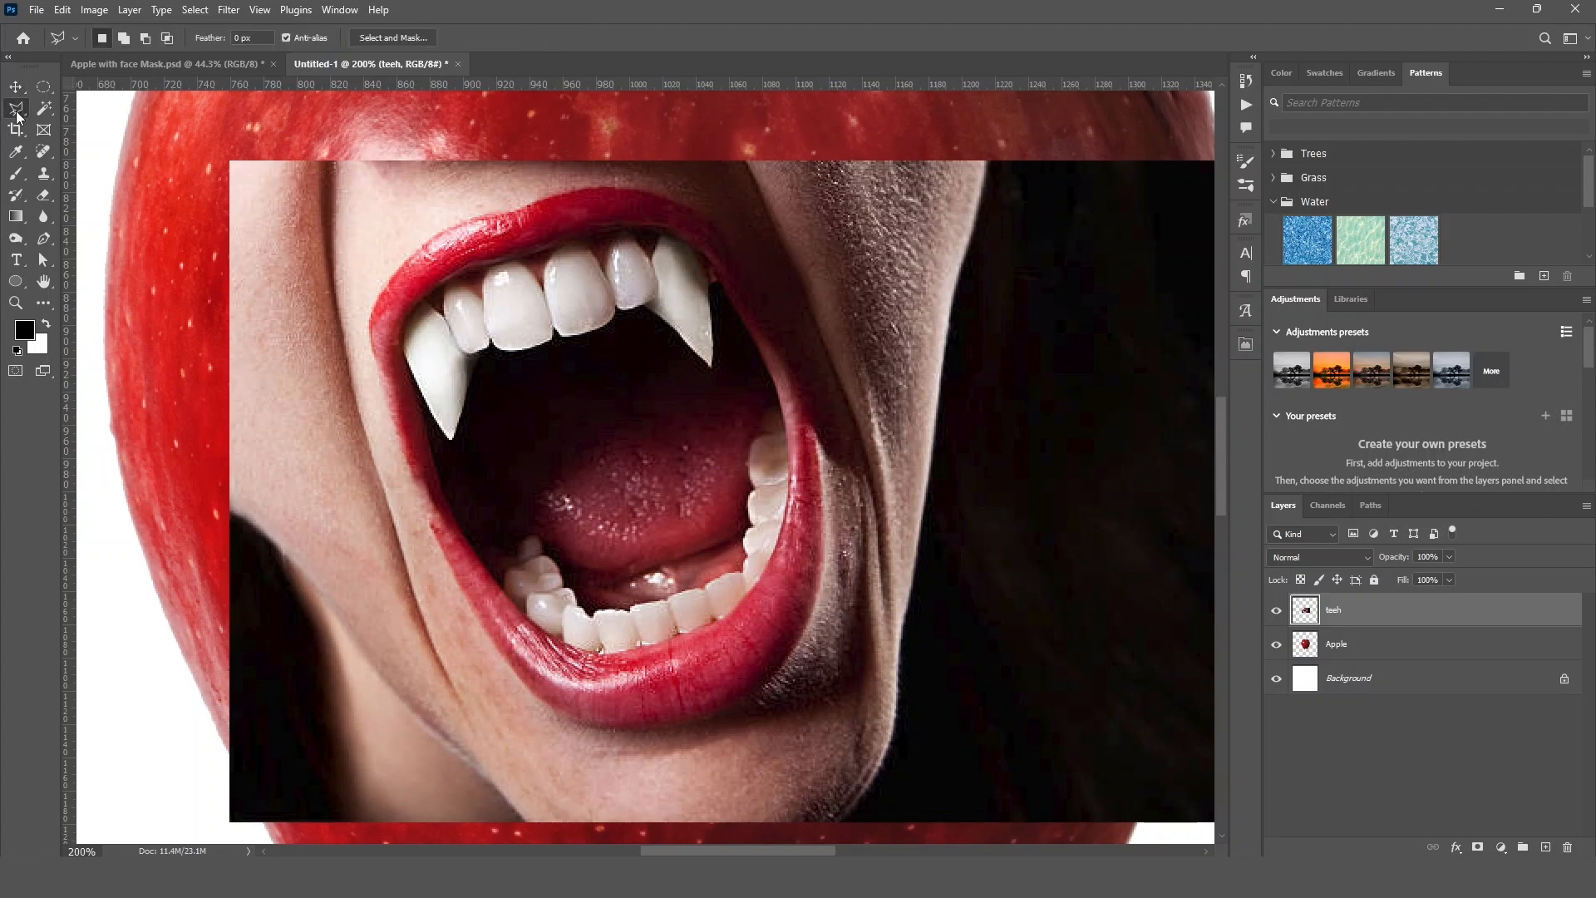
left_click(71, 106)
mouse_move(532, 197)
left_mouse_down()
mouse_move(657, 176)
mouse_move(748, 241)
mouse_move(769, 711)
mouse_move(387, 436)
left_mouse_up()
left_click_drag(655, 422, 622, 426)
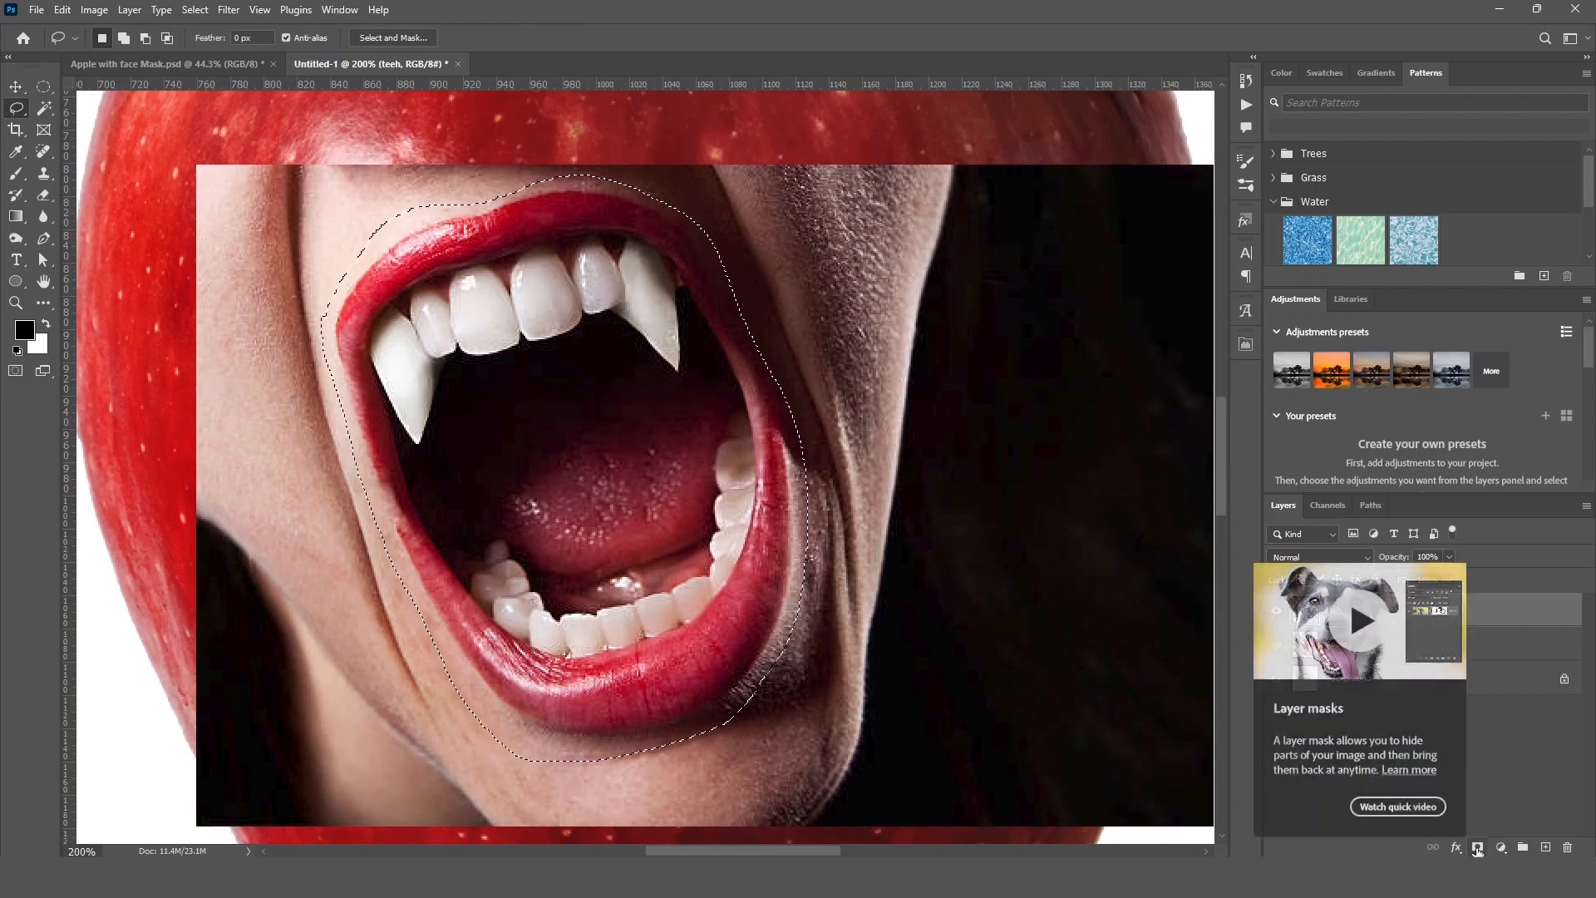
left_click(1477, 848)
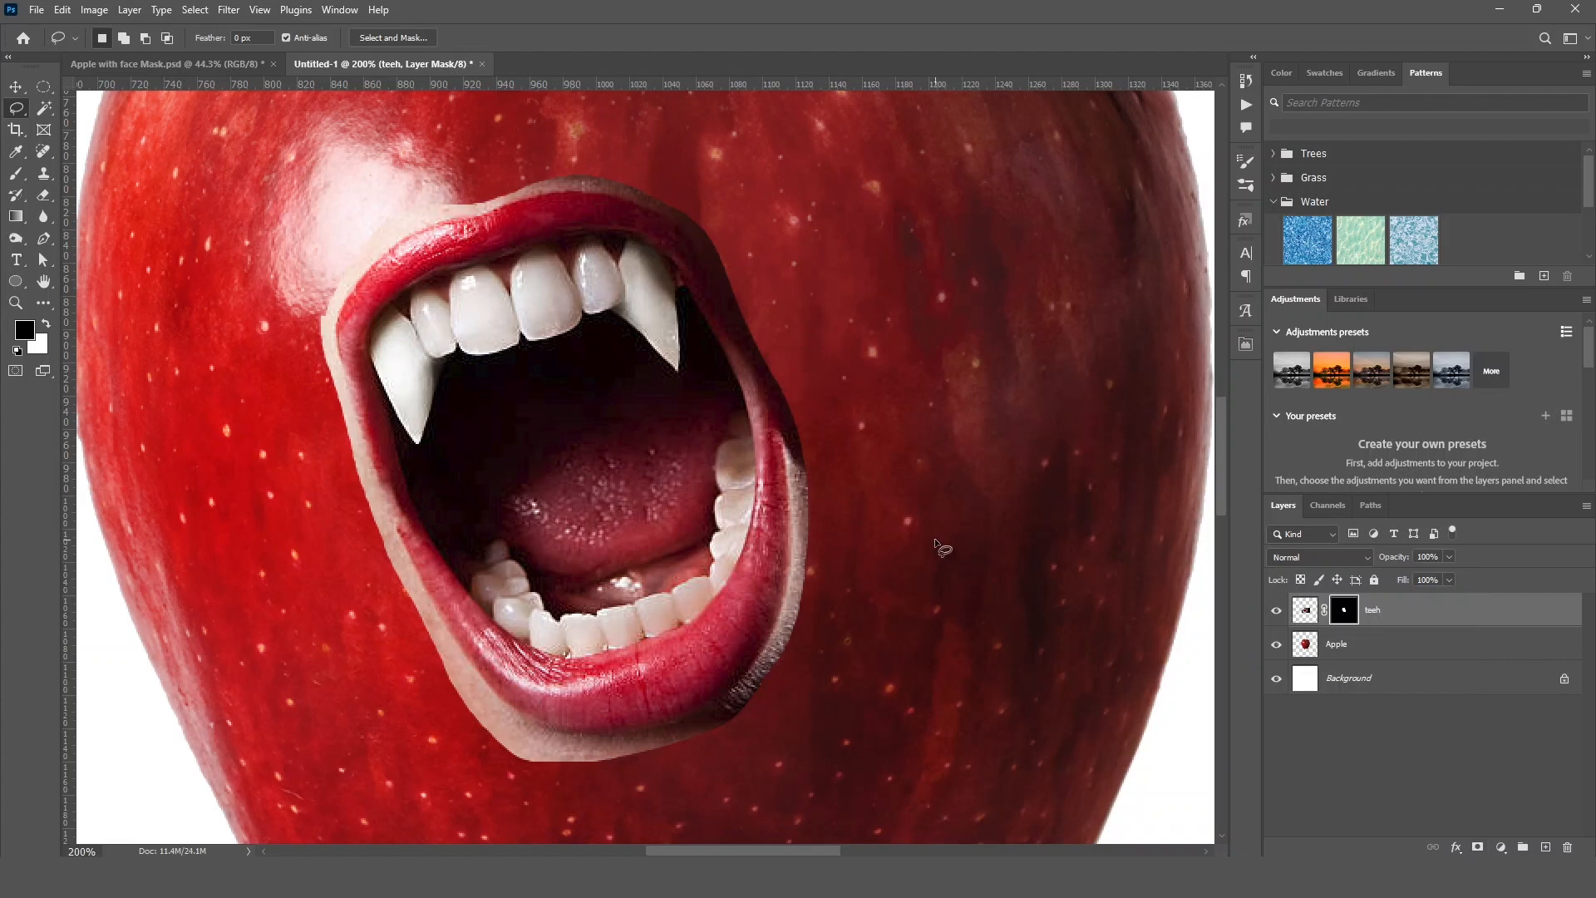
Enlarge the masked mouth with Free Transform, rotate it about 12° clockwise and centre it on the apple's front.
key("ctrl+0")
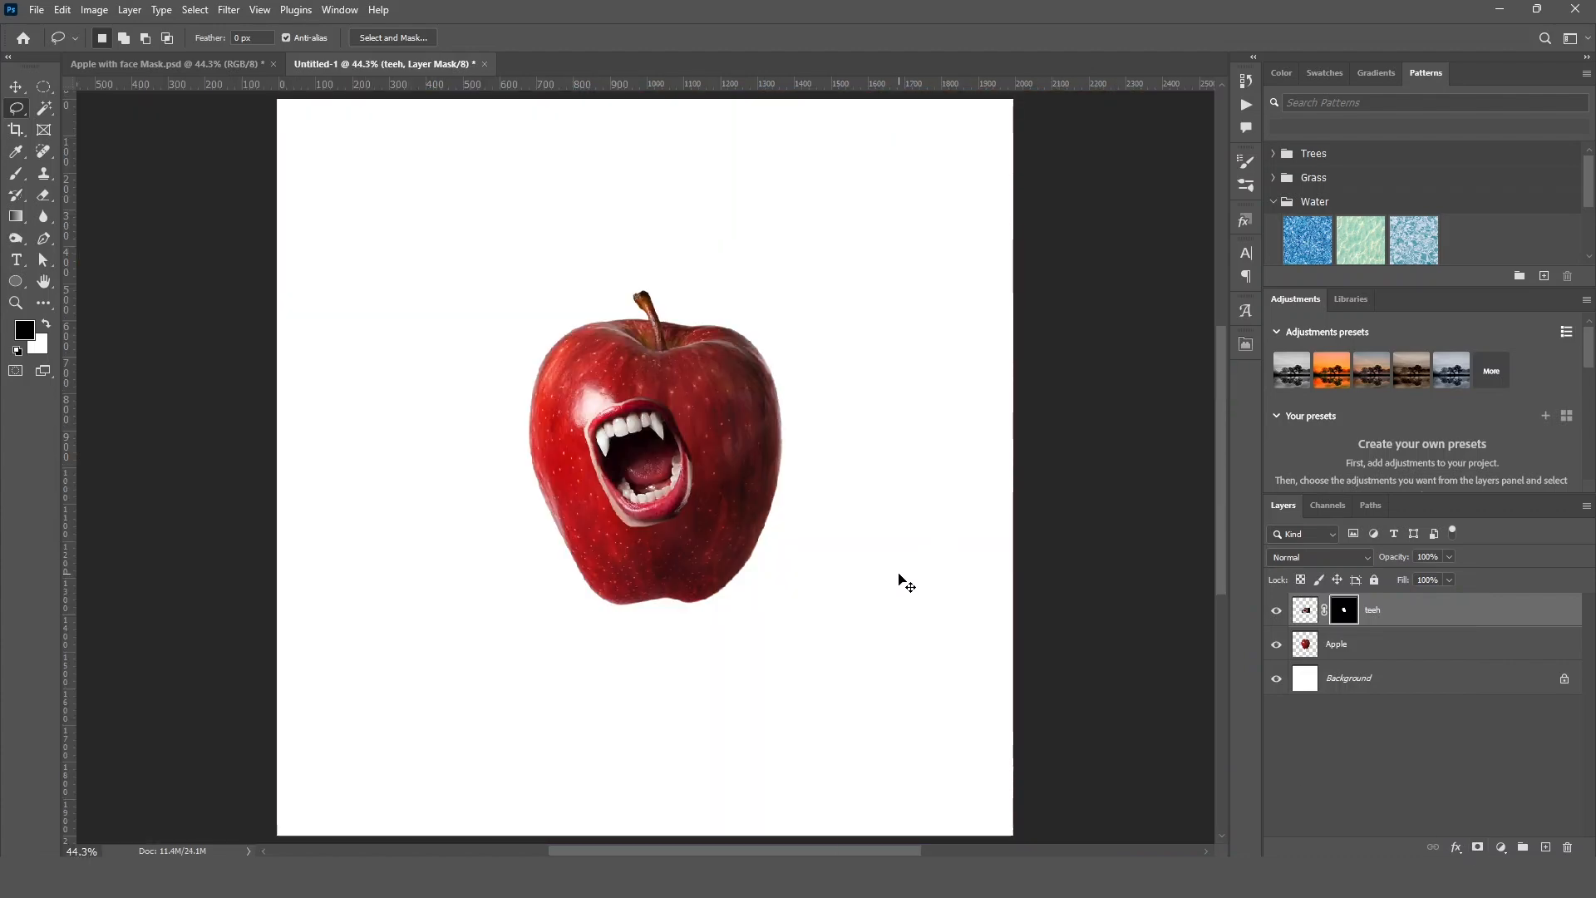
key("ctrl+t")
left_click_drag(777, 387, 901, 277)
left_click_drag(751, 425, 716, 474)
left_click_drag(879, 359, 901, 397)
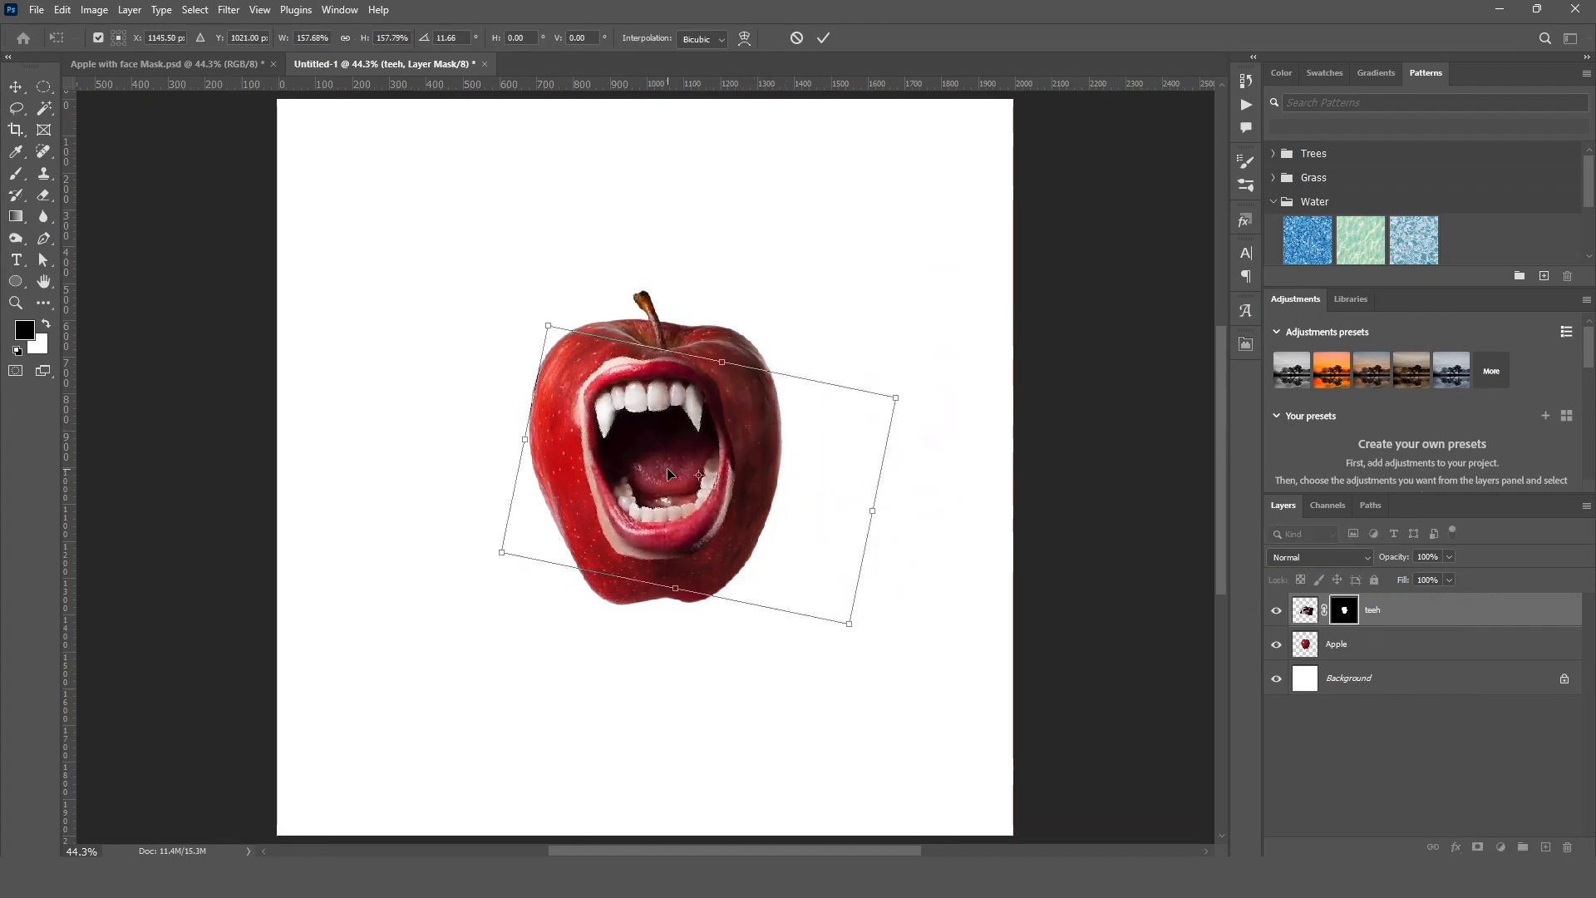
left_click_drag(670, 473, 668, 480)
left_click_drag(890, 402, 881, 410)
left_click_drag(649, 483, 657, 485)
key("Return")
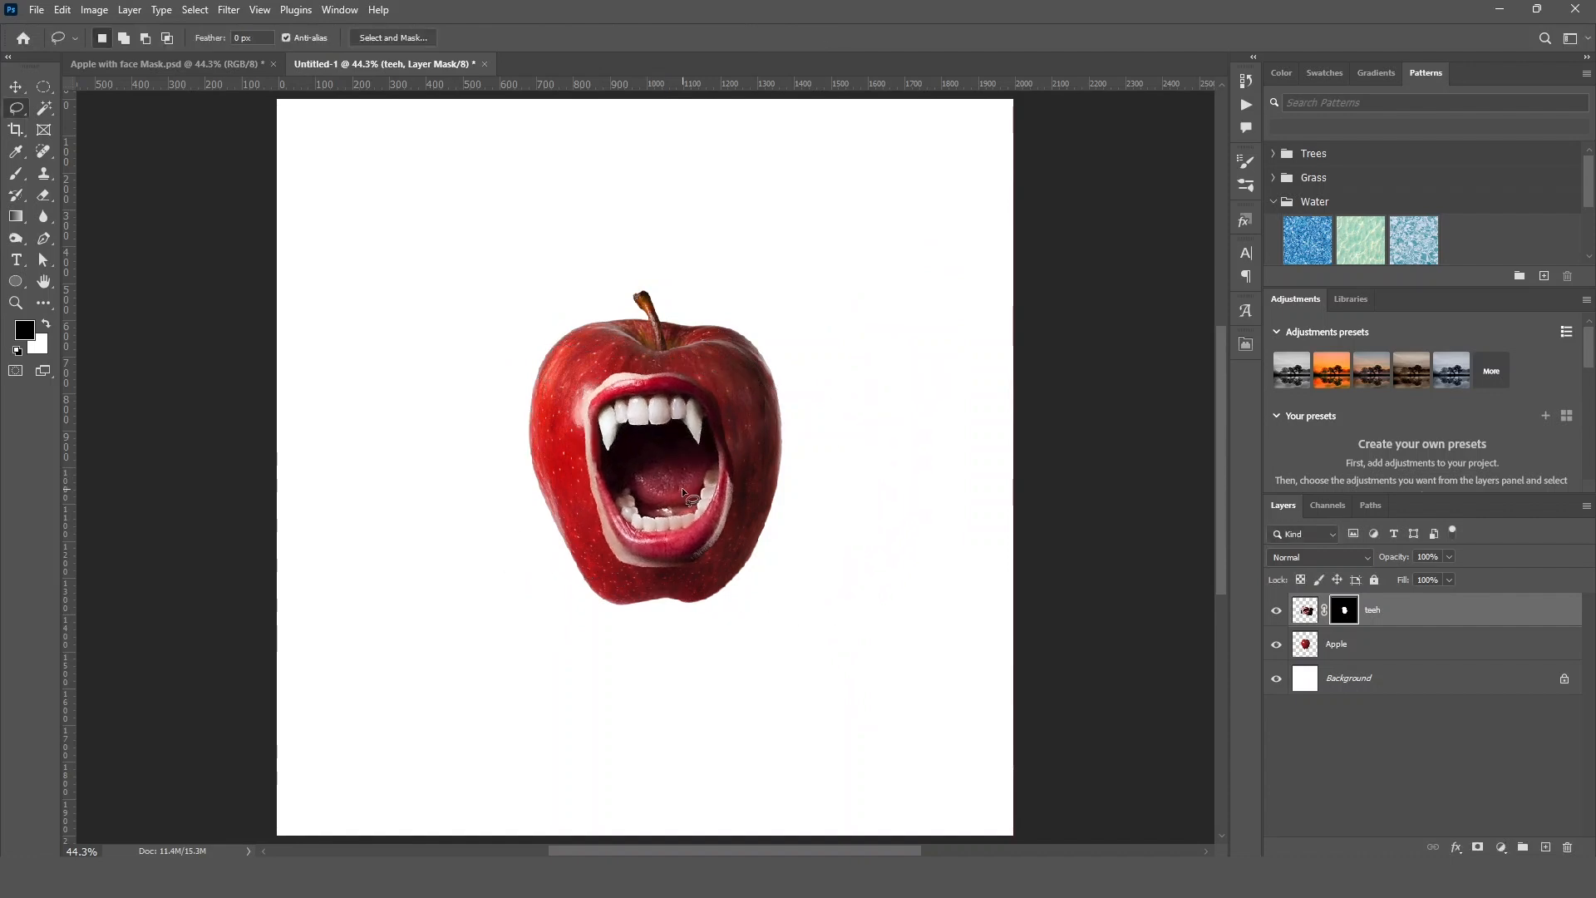
Set up a Soft Round brush with 0% hardness and a size of 25 px for retouching the mouth's mask.
key("l")
key("ctrl+1")
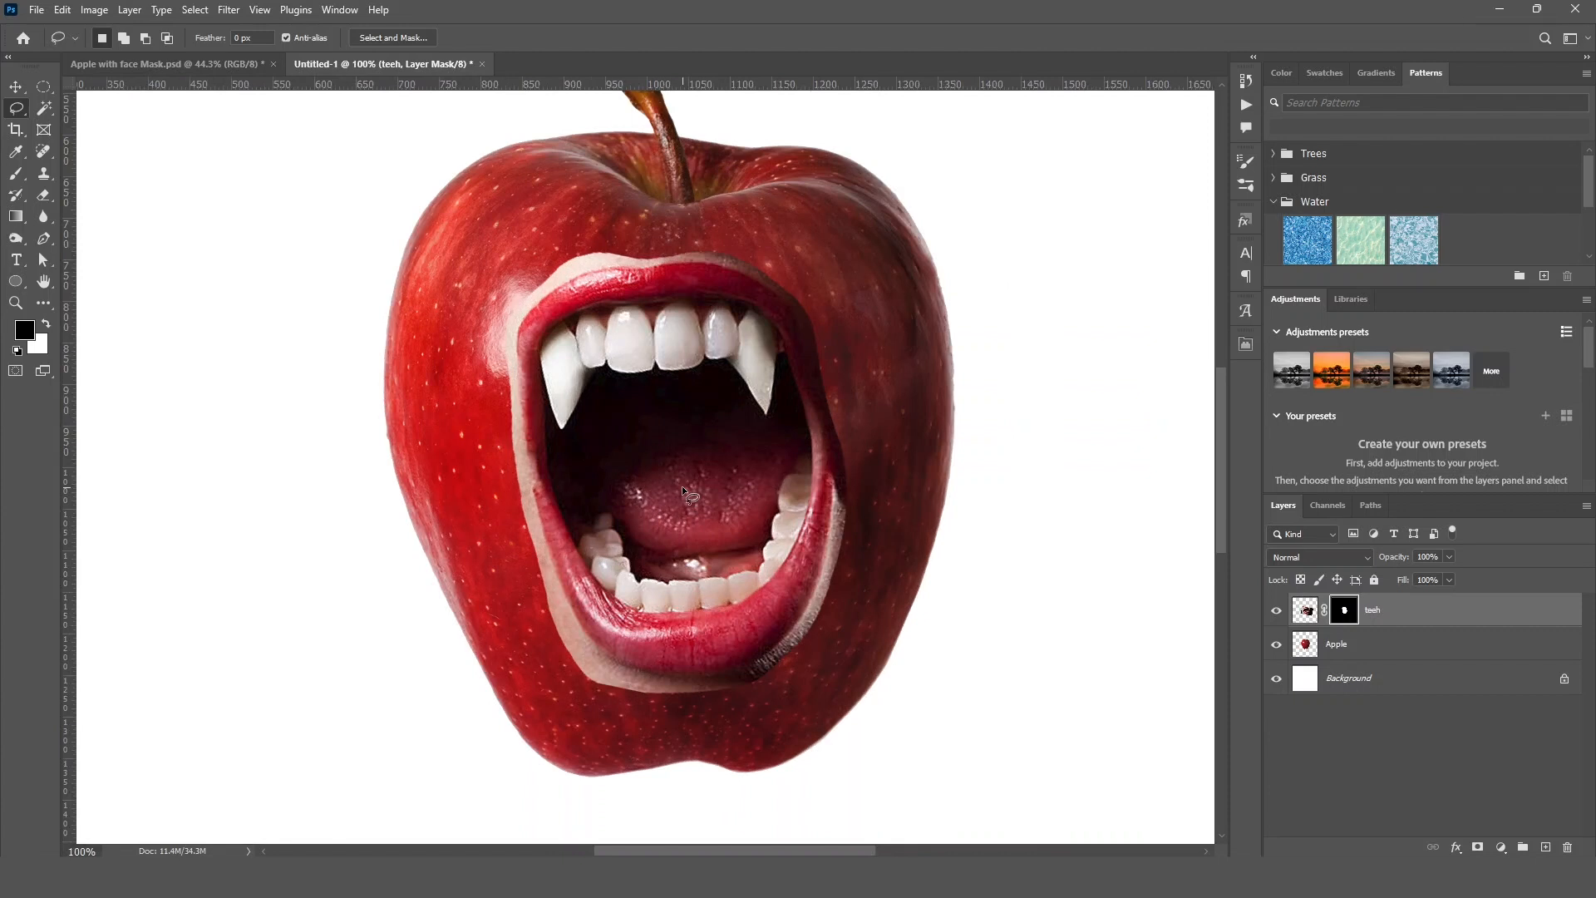
left_click_drag(687, 460, 642, 477)
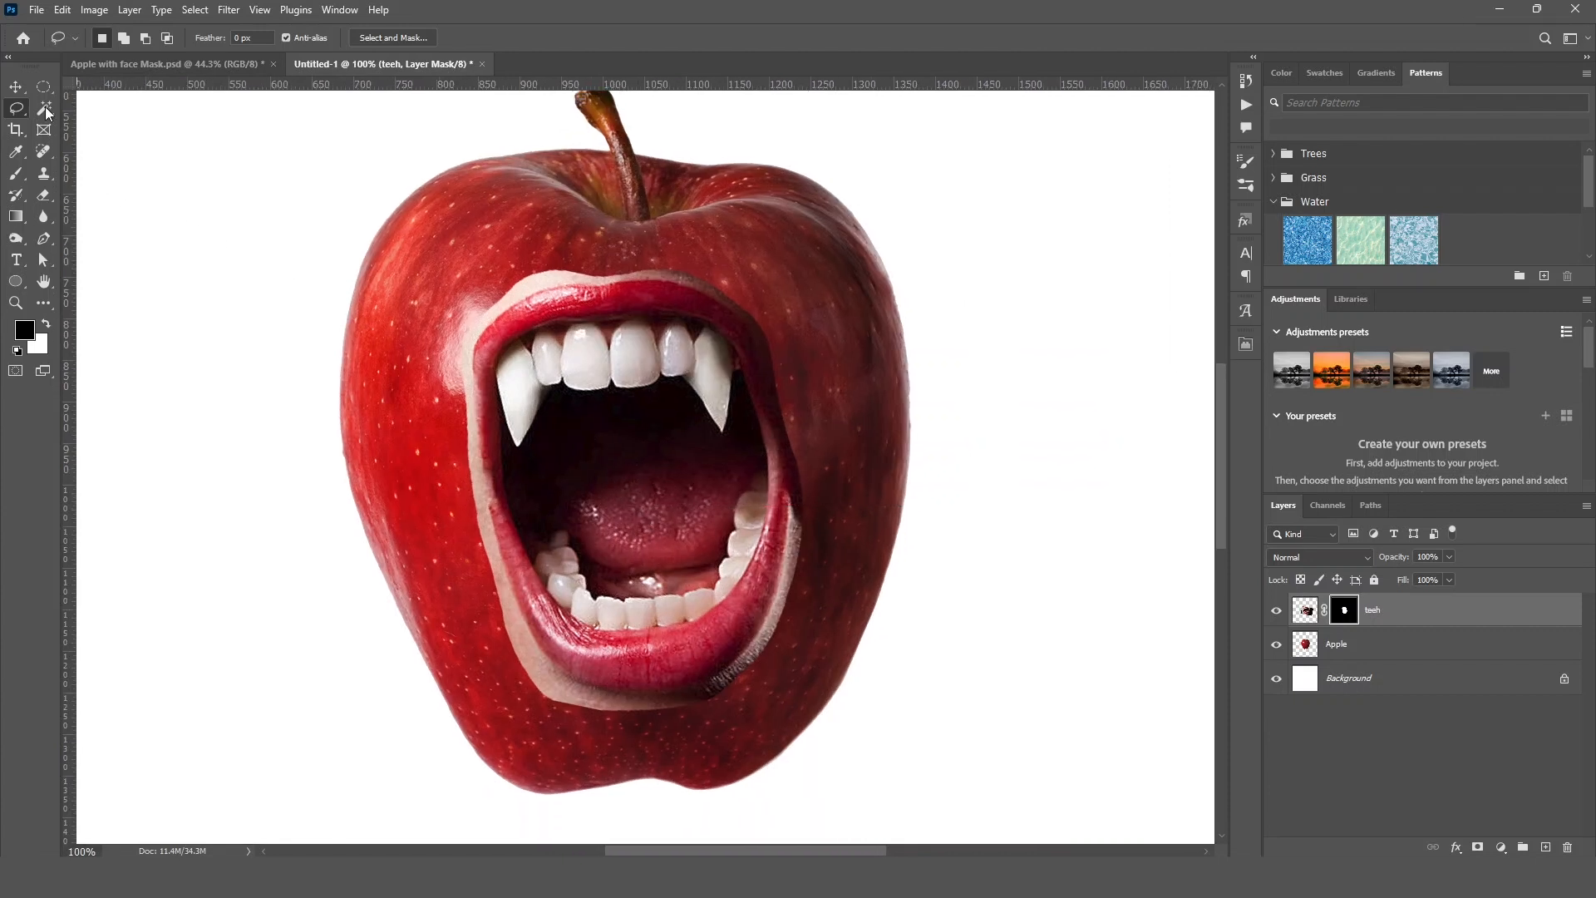
left_click(16, 173)
right_click(480, 274)
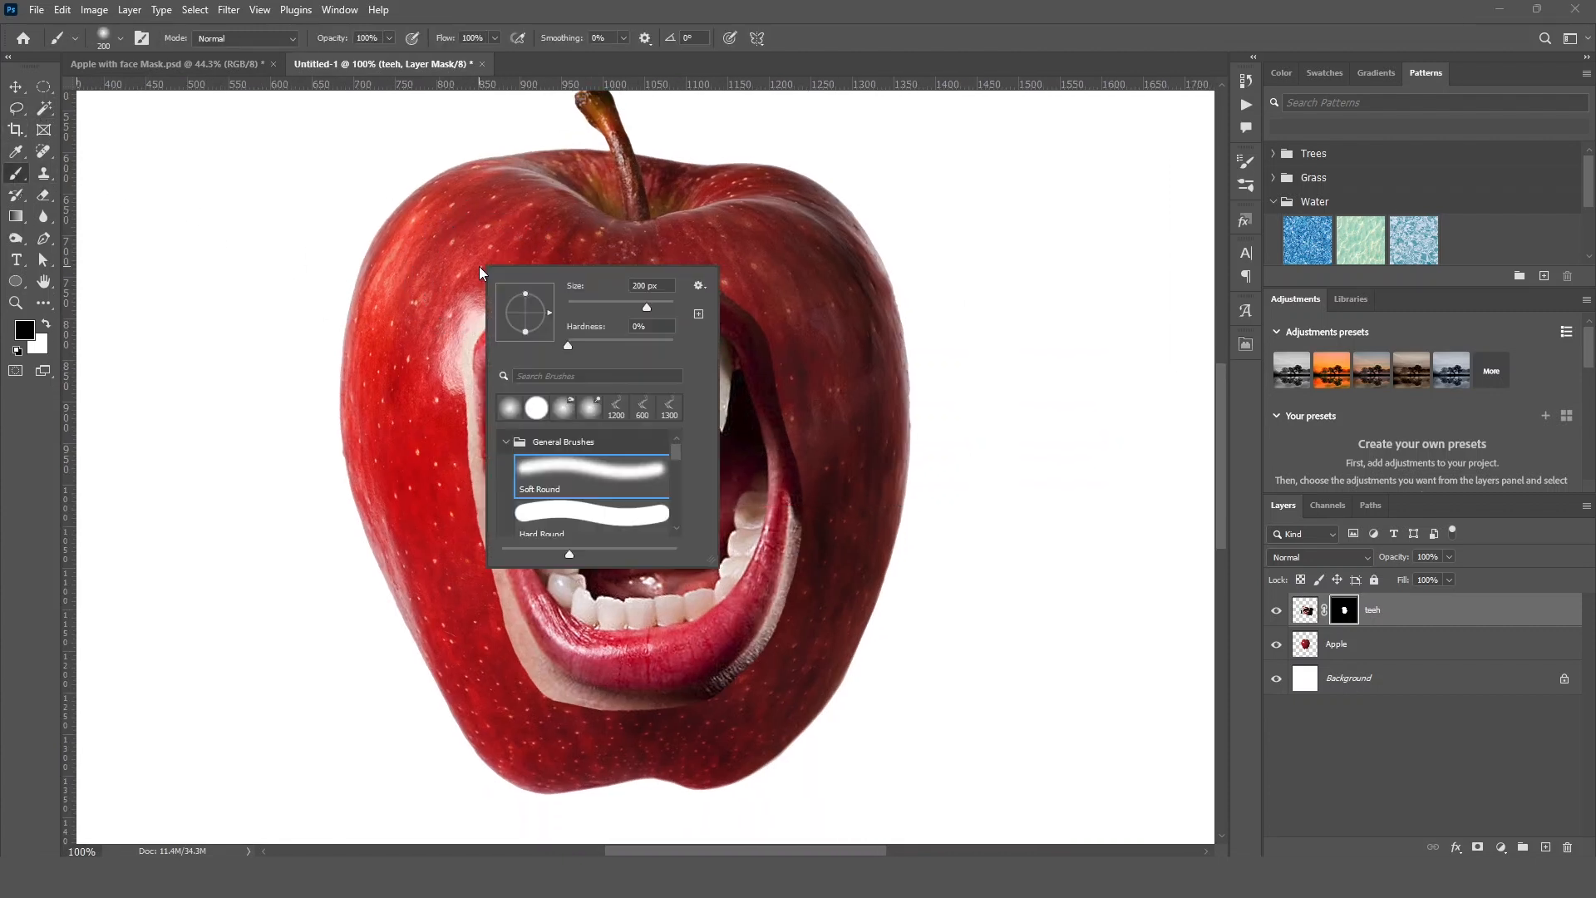
left_click_drag(647, 309, 605, 309)
left_click(568, 346)
left_click(452, 294)
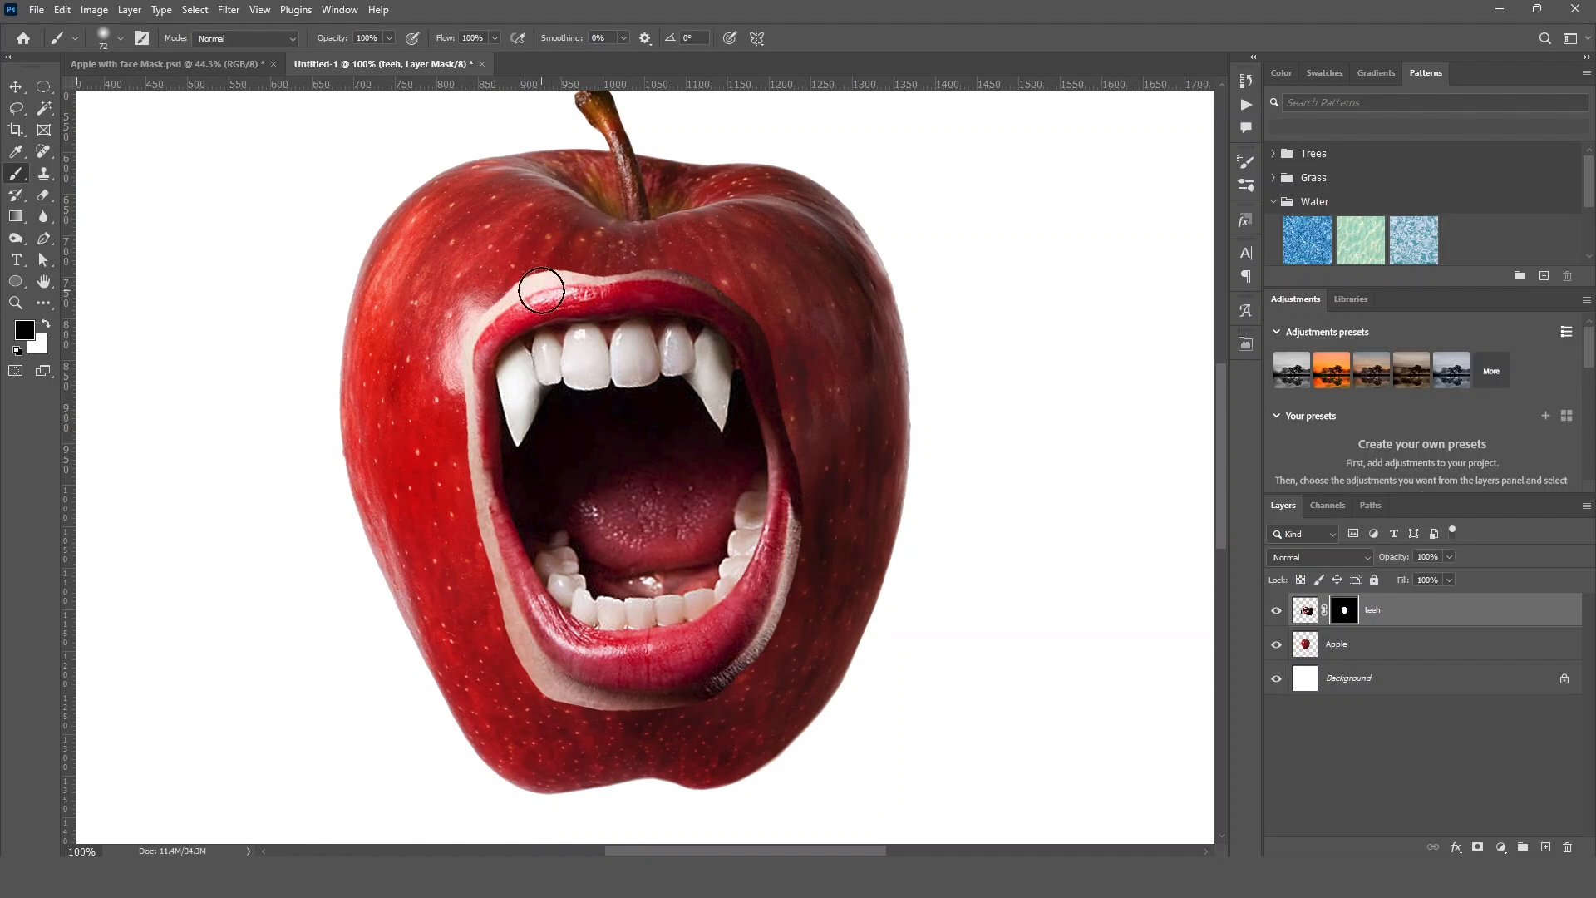
scroll(532, 268, "up", 2)
scroll(532, 267, "up", 3)
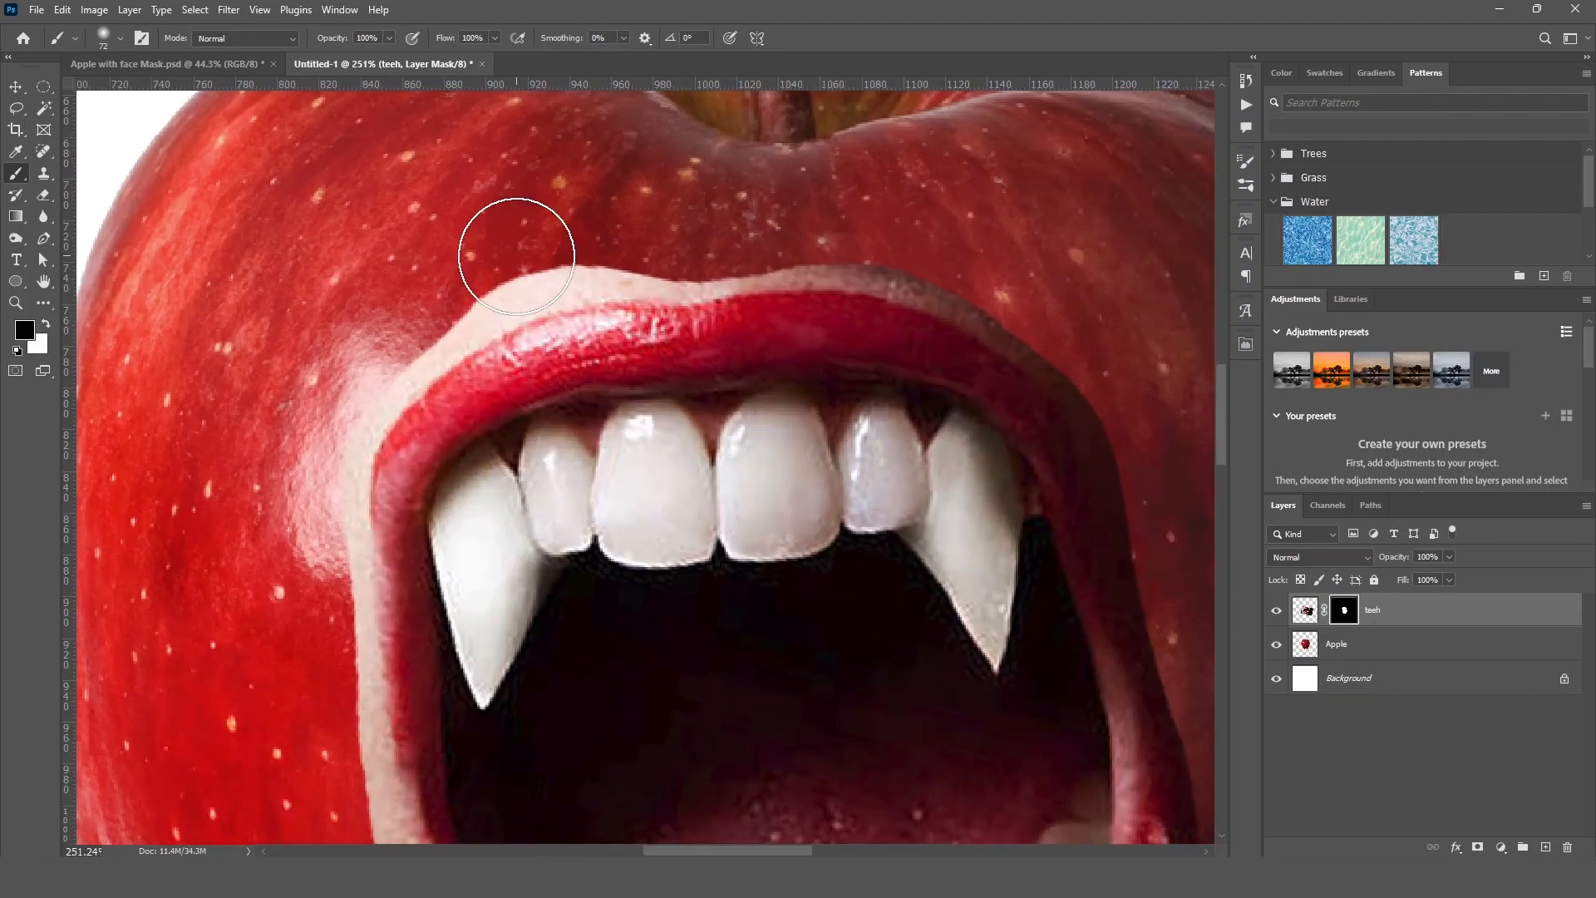
key("bracketleft")
key("bracketleft")
key("bracketleft")
key("bracketleft")
key("bracketleft")
key("bracketleft")
key("bracketleft")
key("bracketleft")
key("bracketleft")
key("bracketleft")
key("bracketleft")
key("bracketleft")
key("bracketright")
key("bracketright")
key("bracketright")
key("bracketright")
key("bracketright")
key("bracketright")
key("bracketright")
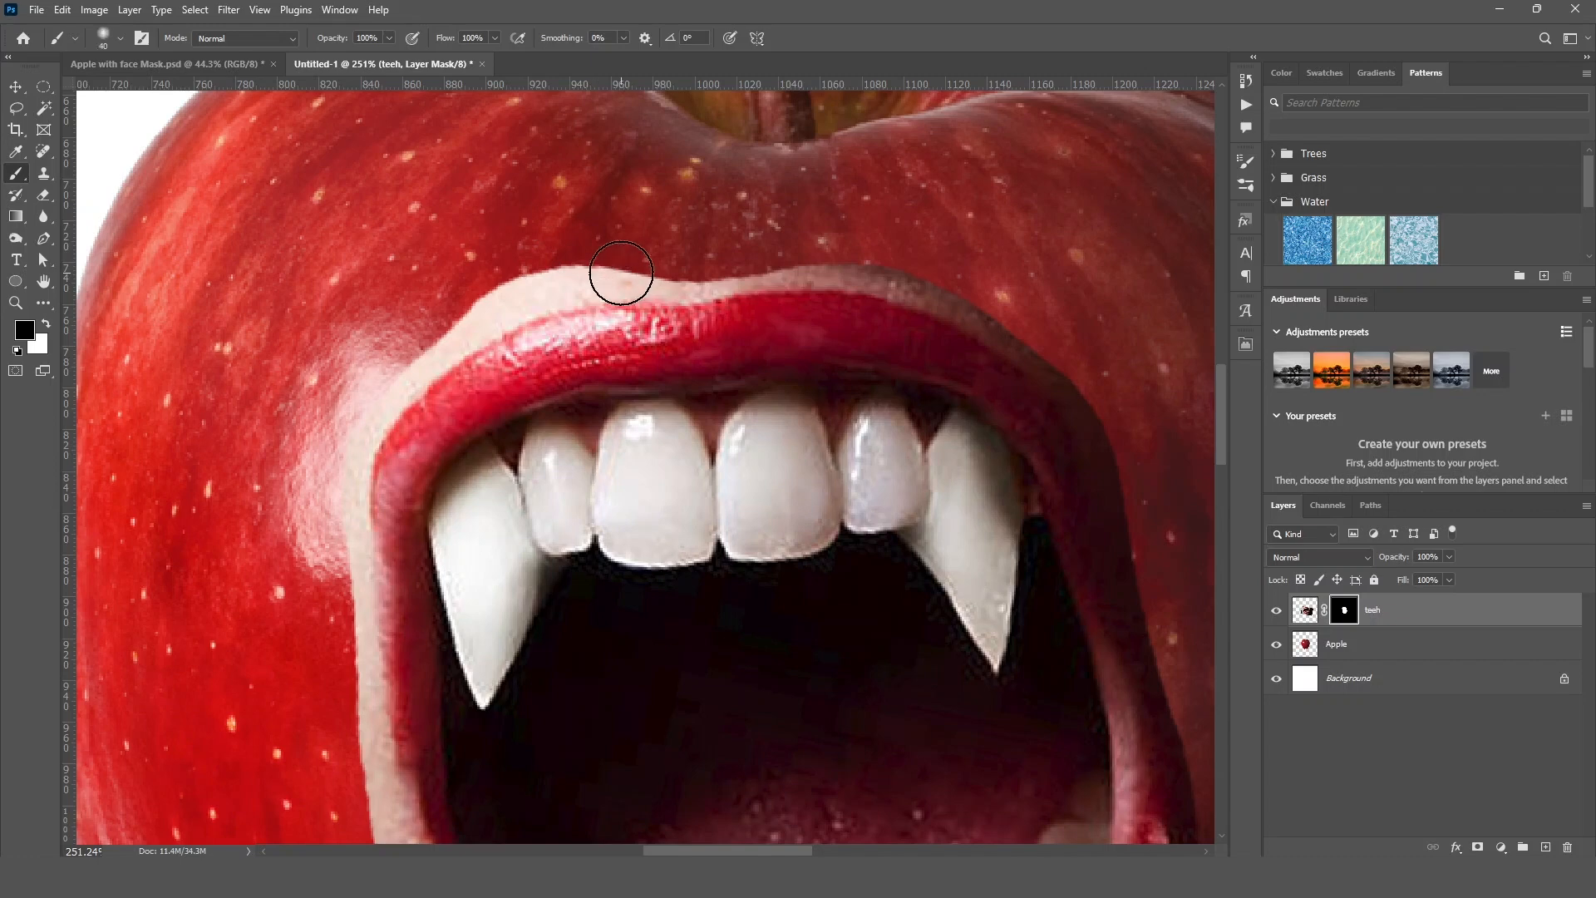
key("bracketleft")
key("bracketleft")
key("bracketleft")
key("bracketleft")
key("bracketleft")
key("bracketright")
key("bracketright")
key("bracketright")
key("bracketright")
key("bracketright")
key("bracketleft")
key("bracketleft")
Paint black on the teeh layer's mask all around the lips to hide the leftover skin.
mouse_move(598, 261)
left_mouse_down()
mouse_move(512, 287)
mouse_move(621, 271)
mouse_move(535, 285)
mouse_move(442, 335)
mouse_move(556, 287)
mouse_move(695, 163)
left_mouse_up()
left_click_drag(472, 266, 522, 245)
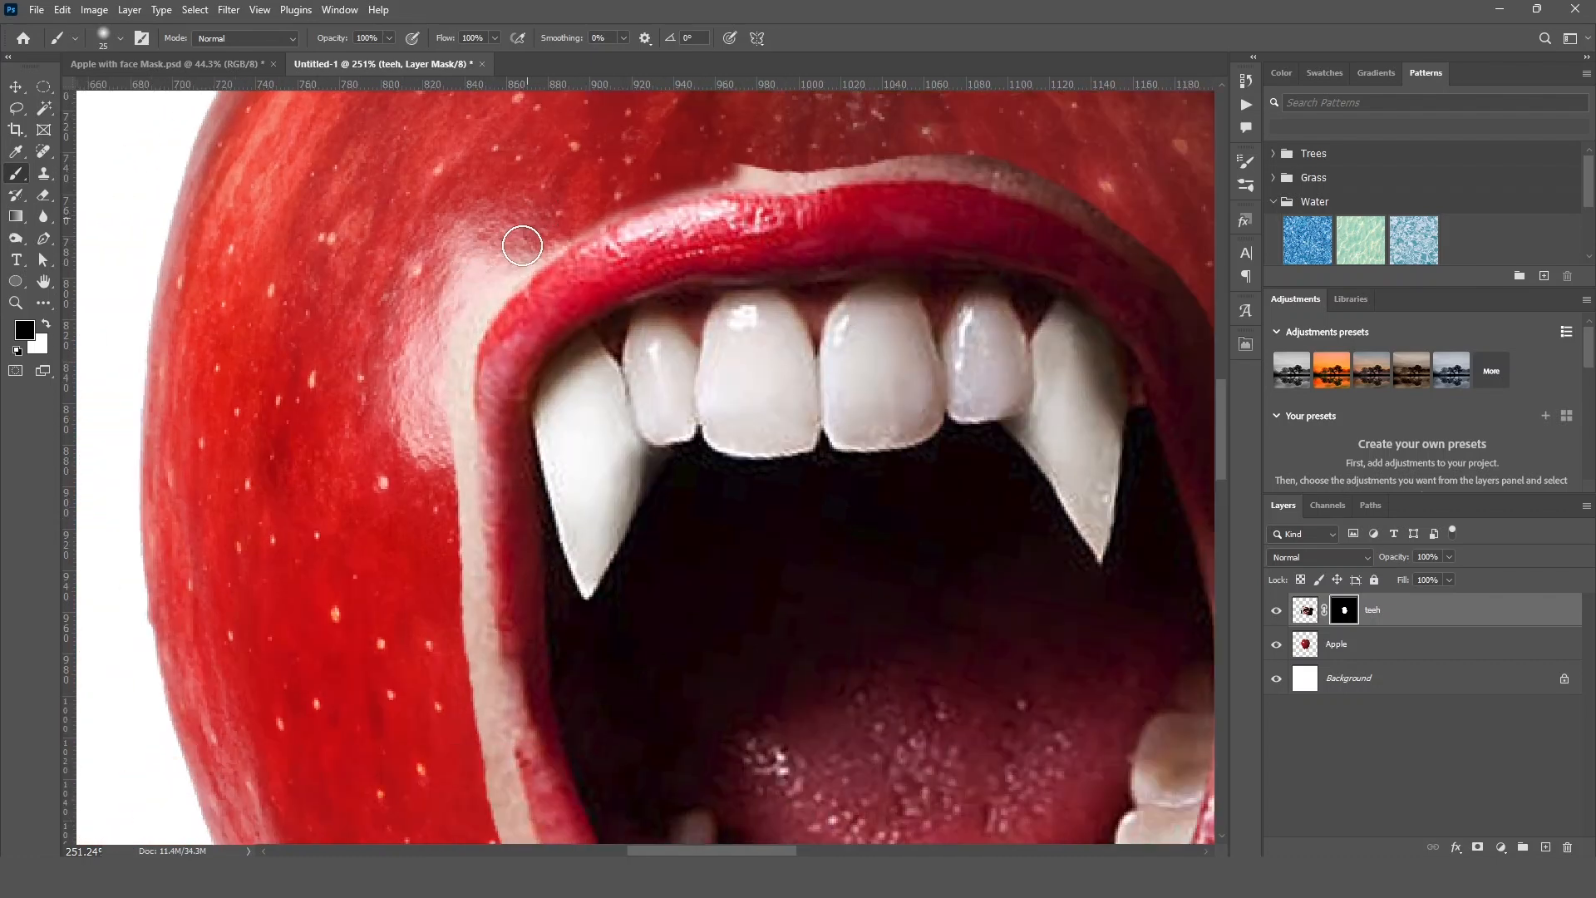
mouse_move(471, 466)
left_mouse_down()
mouse_move(429, 270)
mouse_move(445, 444)
left_mouse_up()
left_click_drag(445, 444, 412, 331)
left_click_drag(413, 331, 454, 507)
mouse_move(454, 507)
left_mouse_down()
mouse_move(413, 382)
mouse_move(459, 593)
left_mouse_up()
mouse_move(459, 593)
left_mouse_down()
mouse_move(310, 415)
mouse_move(335, 571)
mouse_move(556, 566)
mouse_move(669, 305)
left_mouse_up()
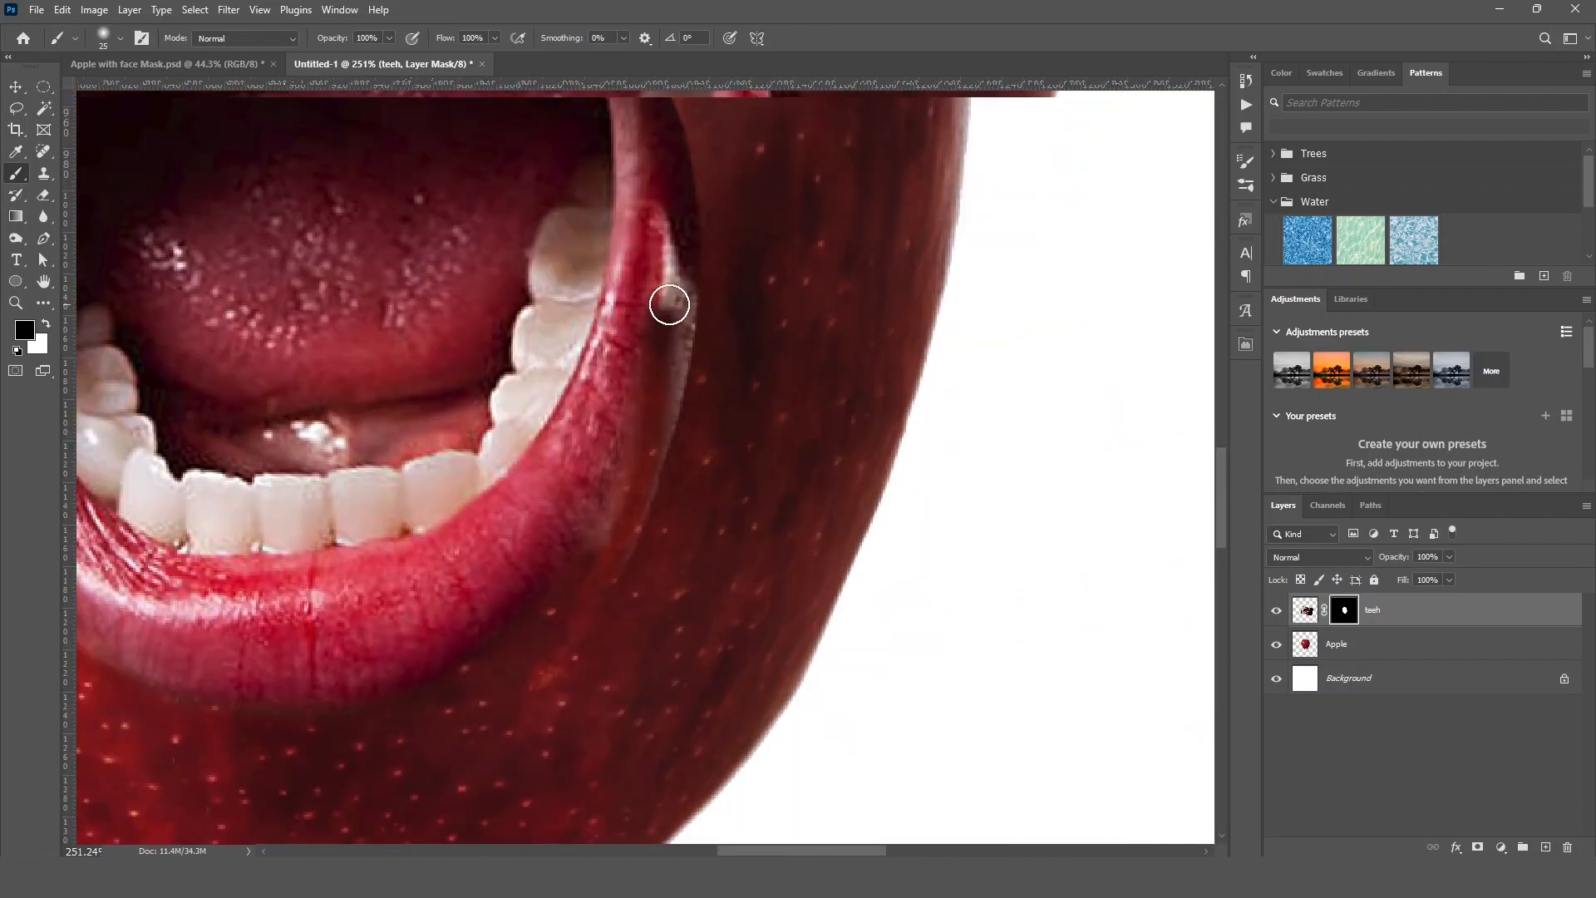
scroll(669, 305, "up", 10)
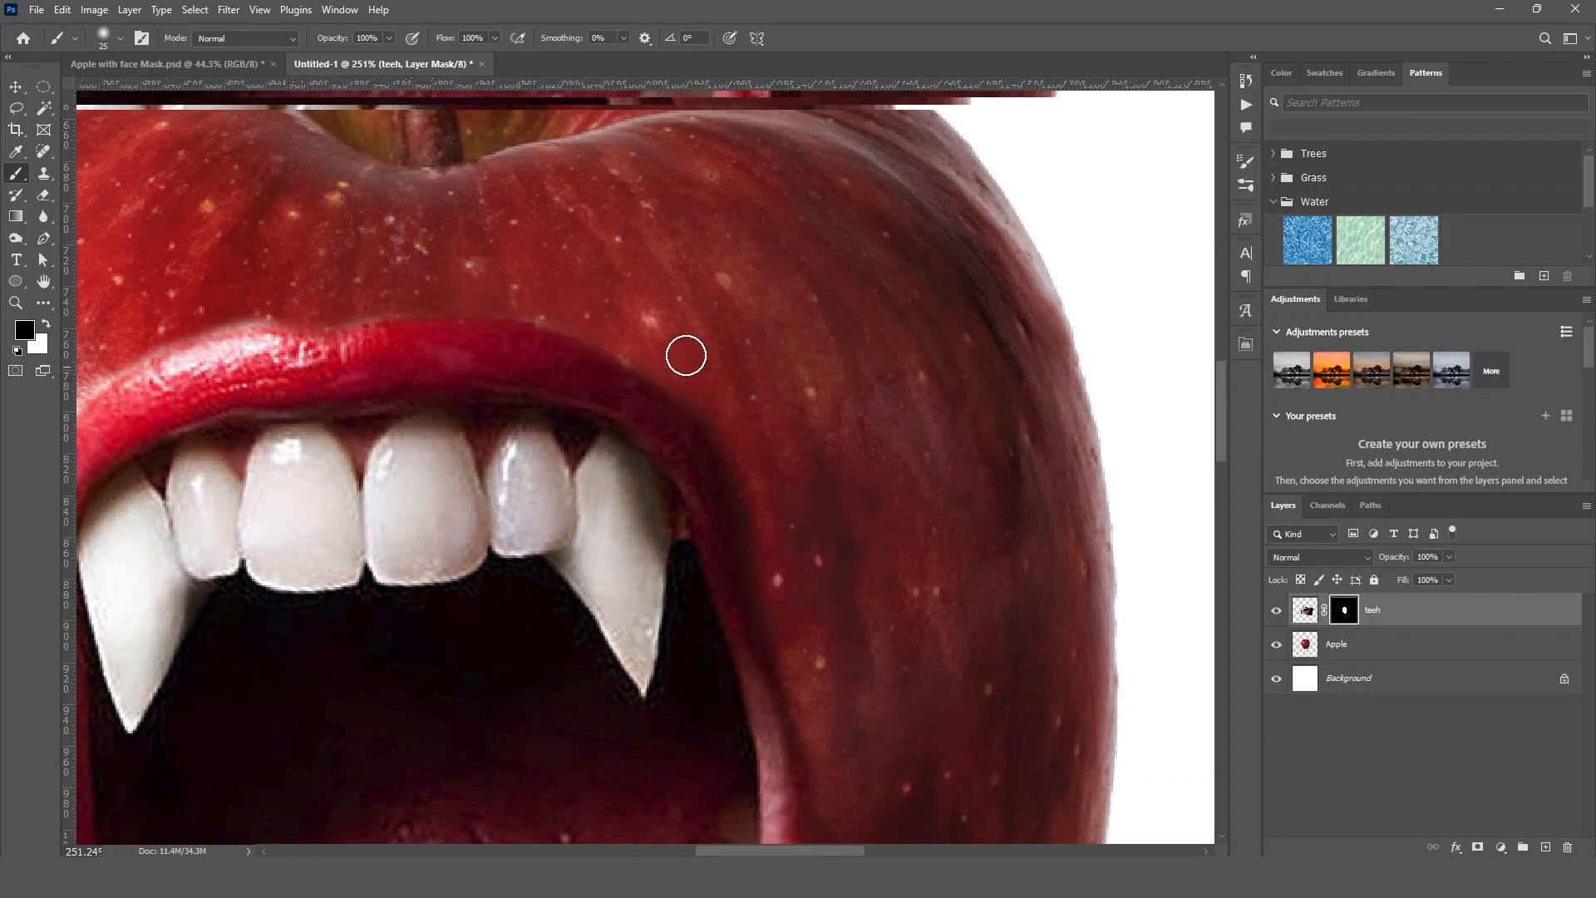
Move the mouth slightly lower on the apple with Free Transform and apply the change.
key("ctrl+0")
key("v")
key("ctrl+t")
left_click_drag(640, 450, 640, 468)
key("Return")
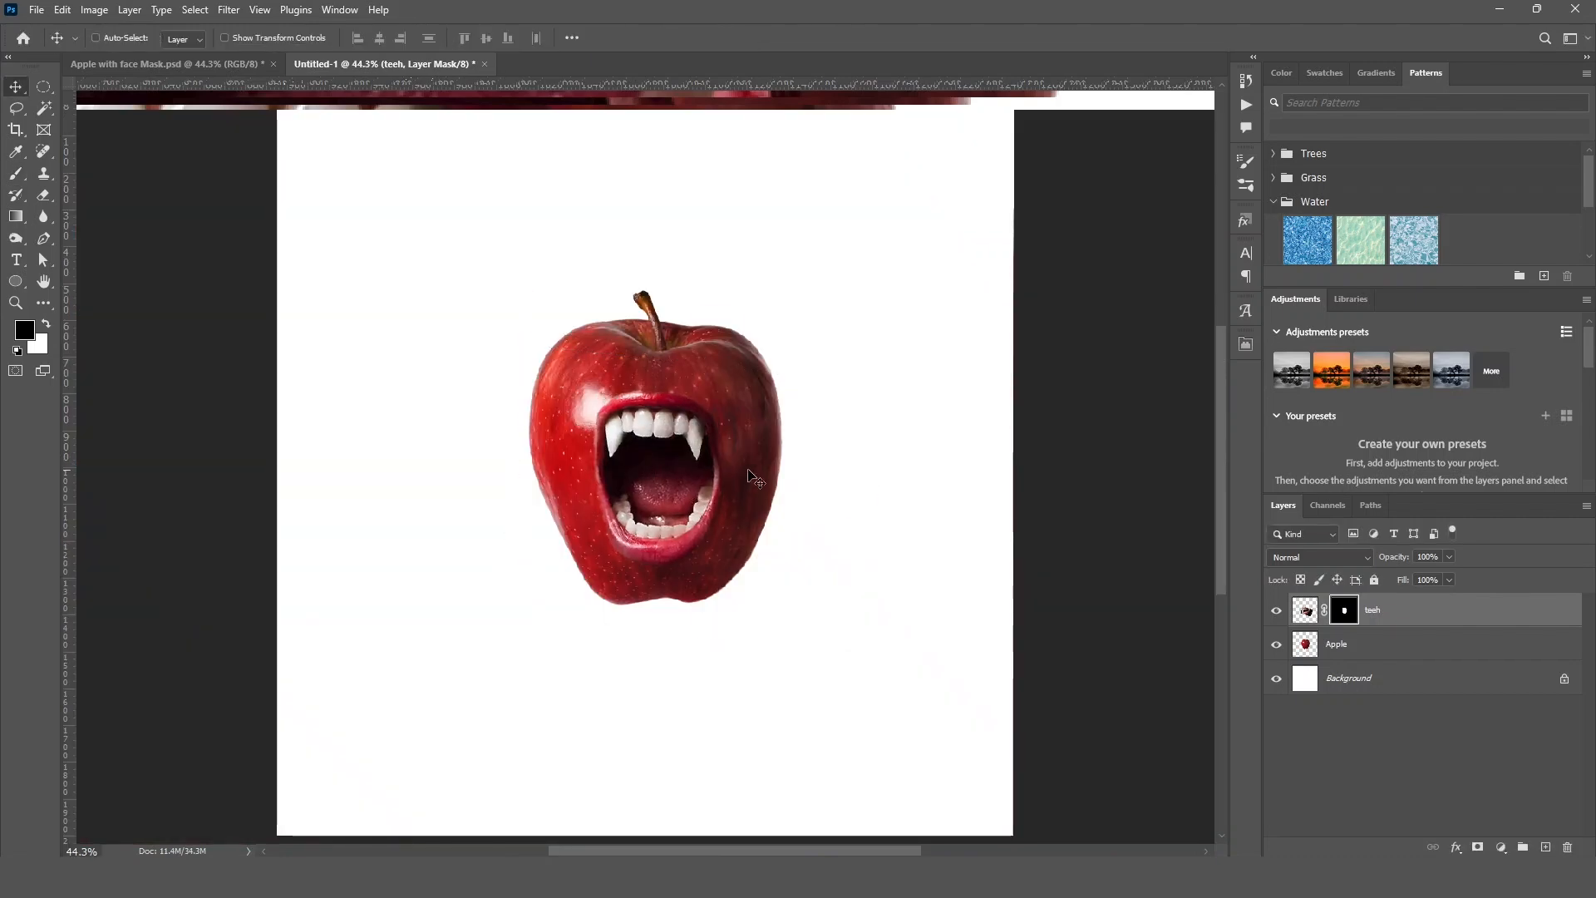
Link the teeh and Apple layers so they move and scale together.
key("ctrl")
left_click(1408, 647, "ctrl")
left_click(1419, 744)
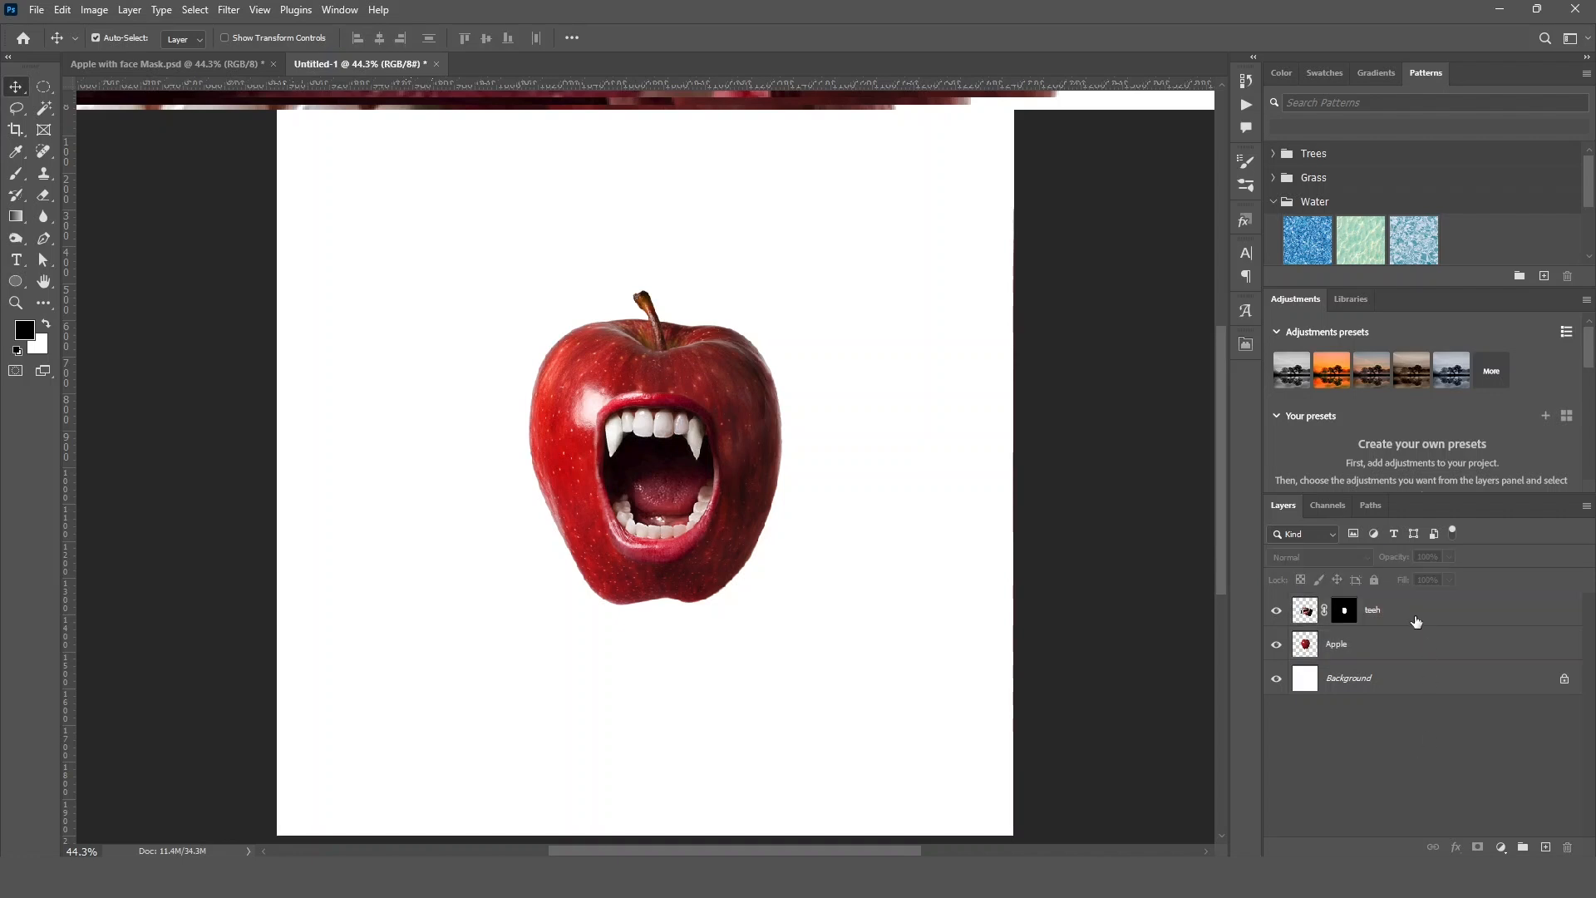
left_click(1412, 616)
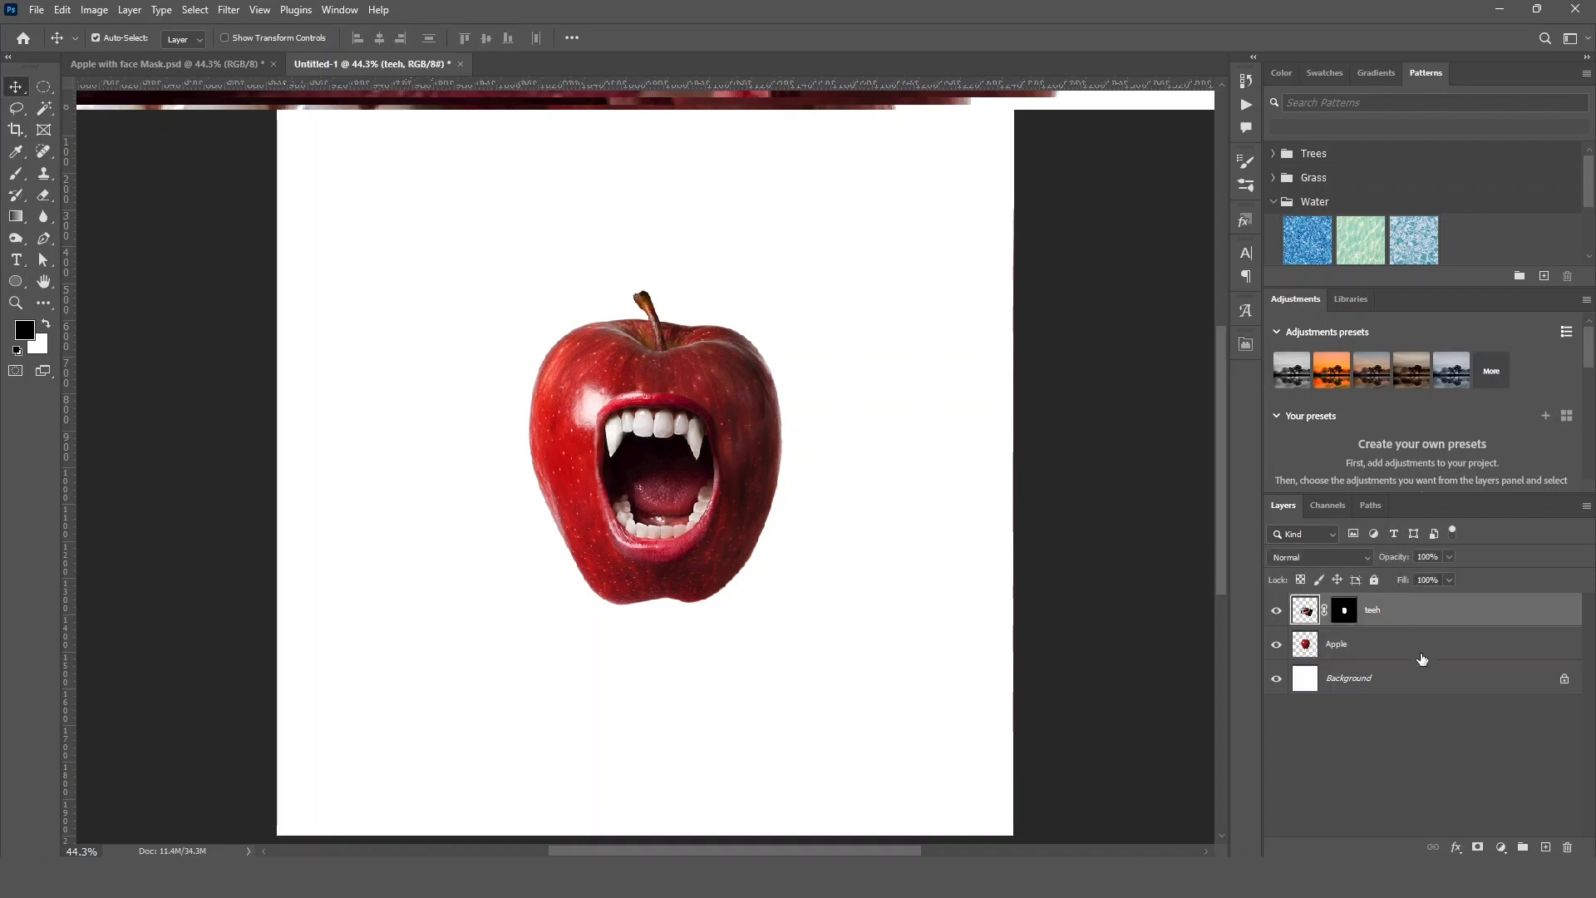
left_click(1407, 657, "ctrl")
right_click(1408, 650)
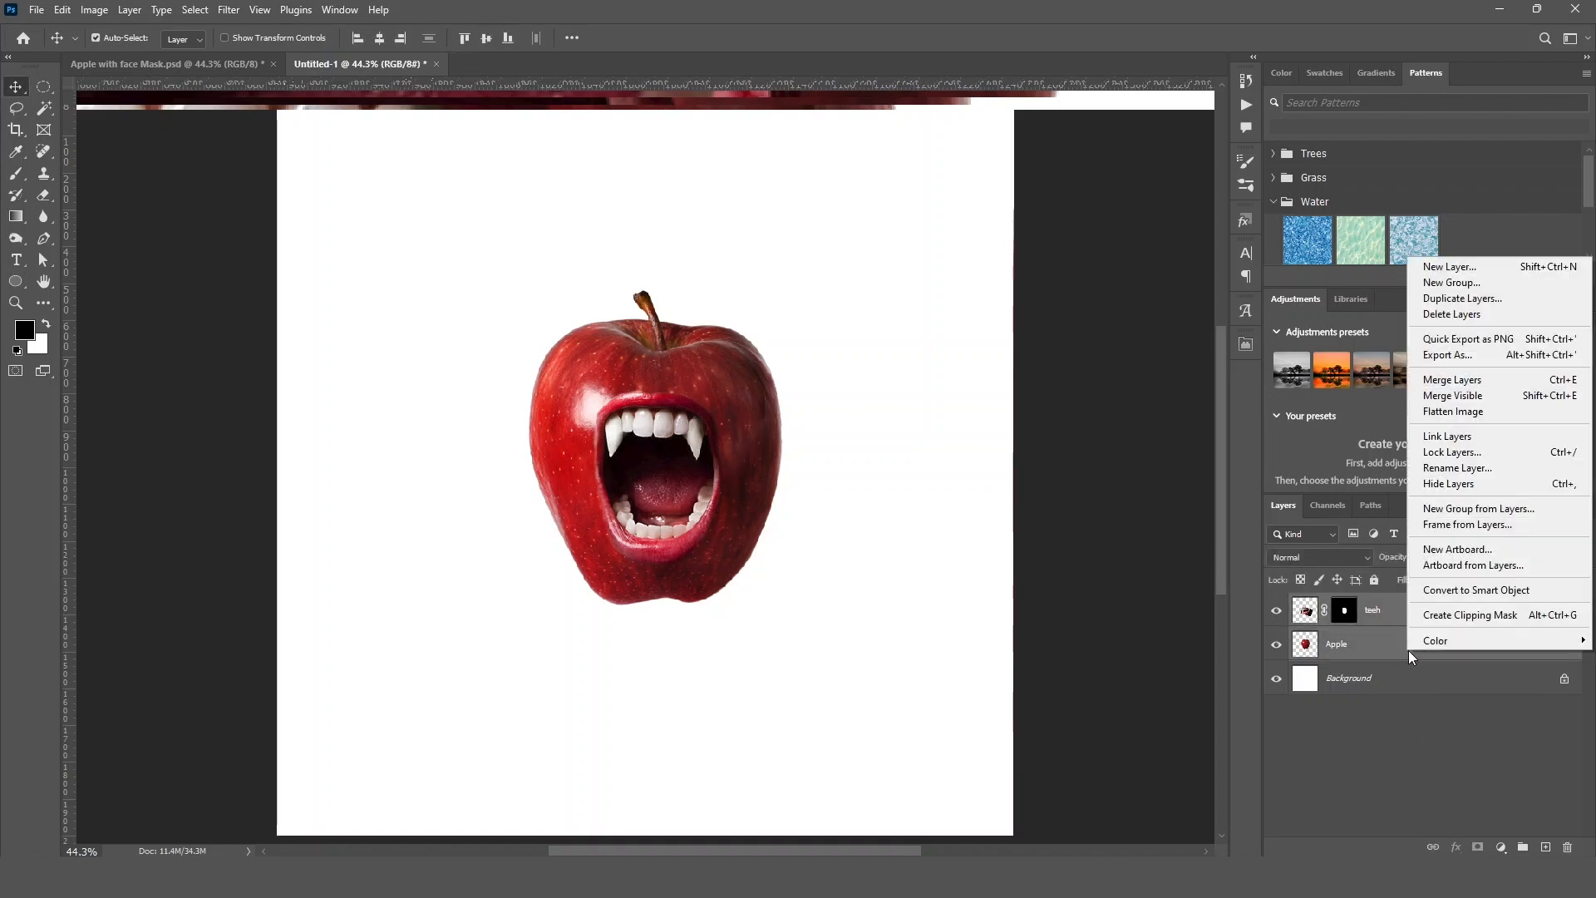
left_click(1461, 440)
Shrink the linked apple and mouth slightly with Free Transform, reposition them near the canvas centre and deselect the layers.
left_click_drag(732, 433, 775, 561)
key("ctrl+t")
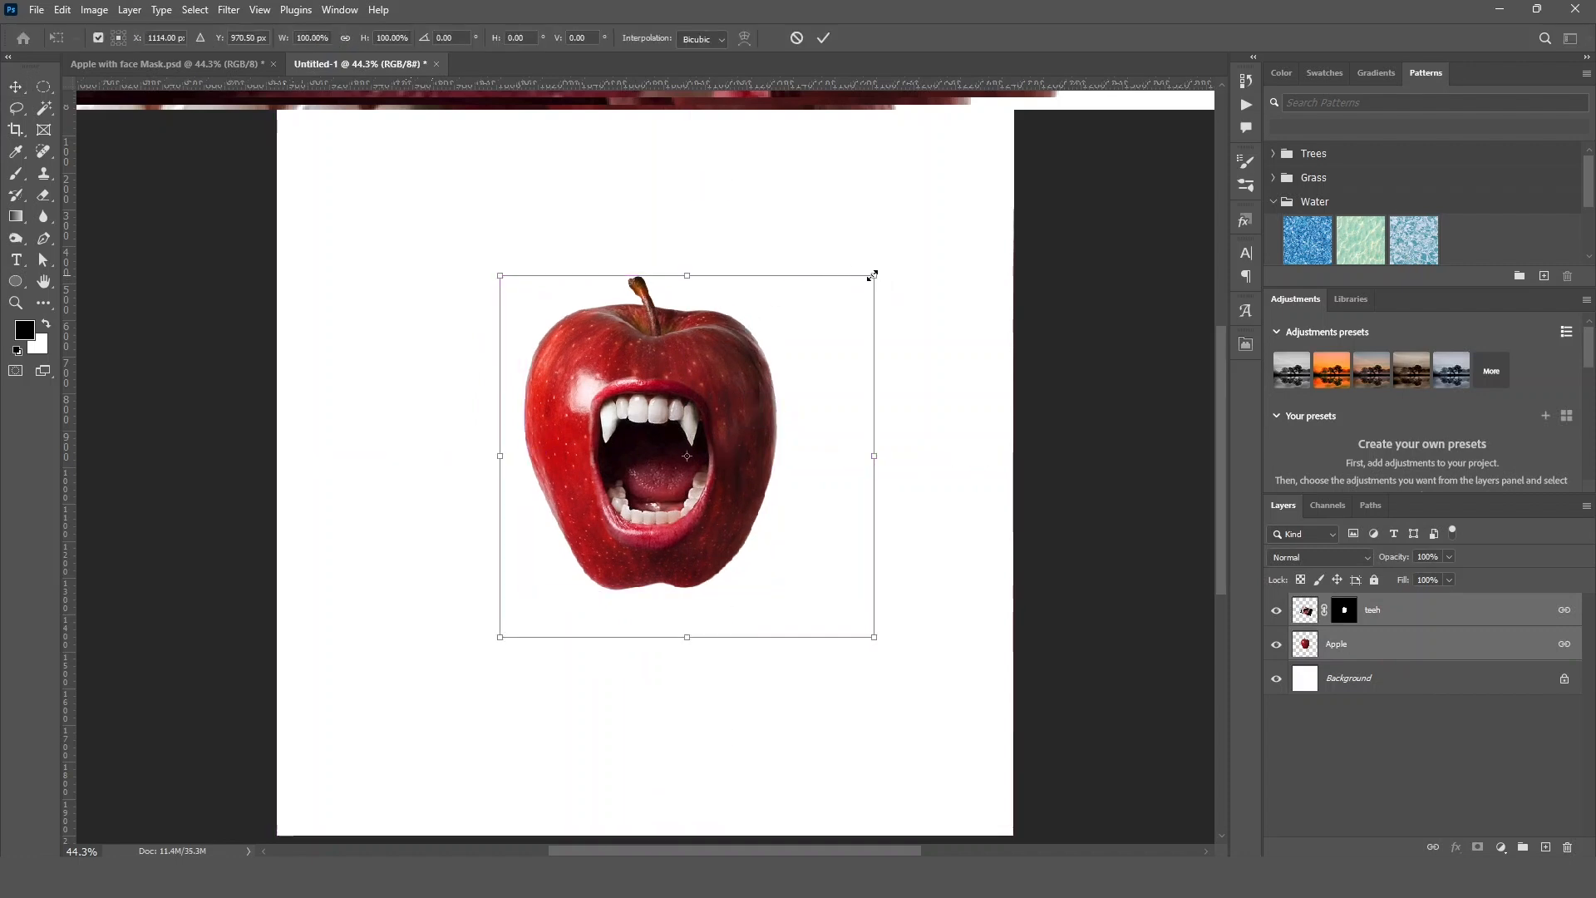
mouse_move(875, 276)
left_mouse_down()
mouse_move(927, 215)
mouse_move(805, 347)
mouse_move(825, 321)
mouse_move(801, 381)
mouse_move(838, 340)
mouse_move(783, 271)
mouse_move(800, 285)
mouse_move(873, 271)
left_mouse_up()
key("ctrl+z")
left_click_drag(771, 361, 733, 394)
key("Return")
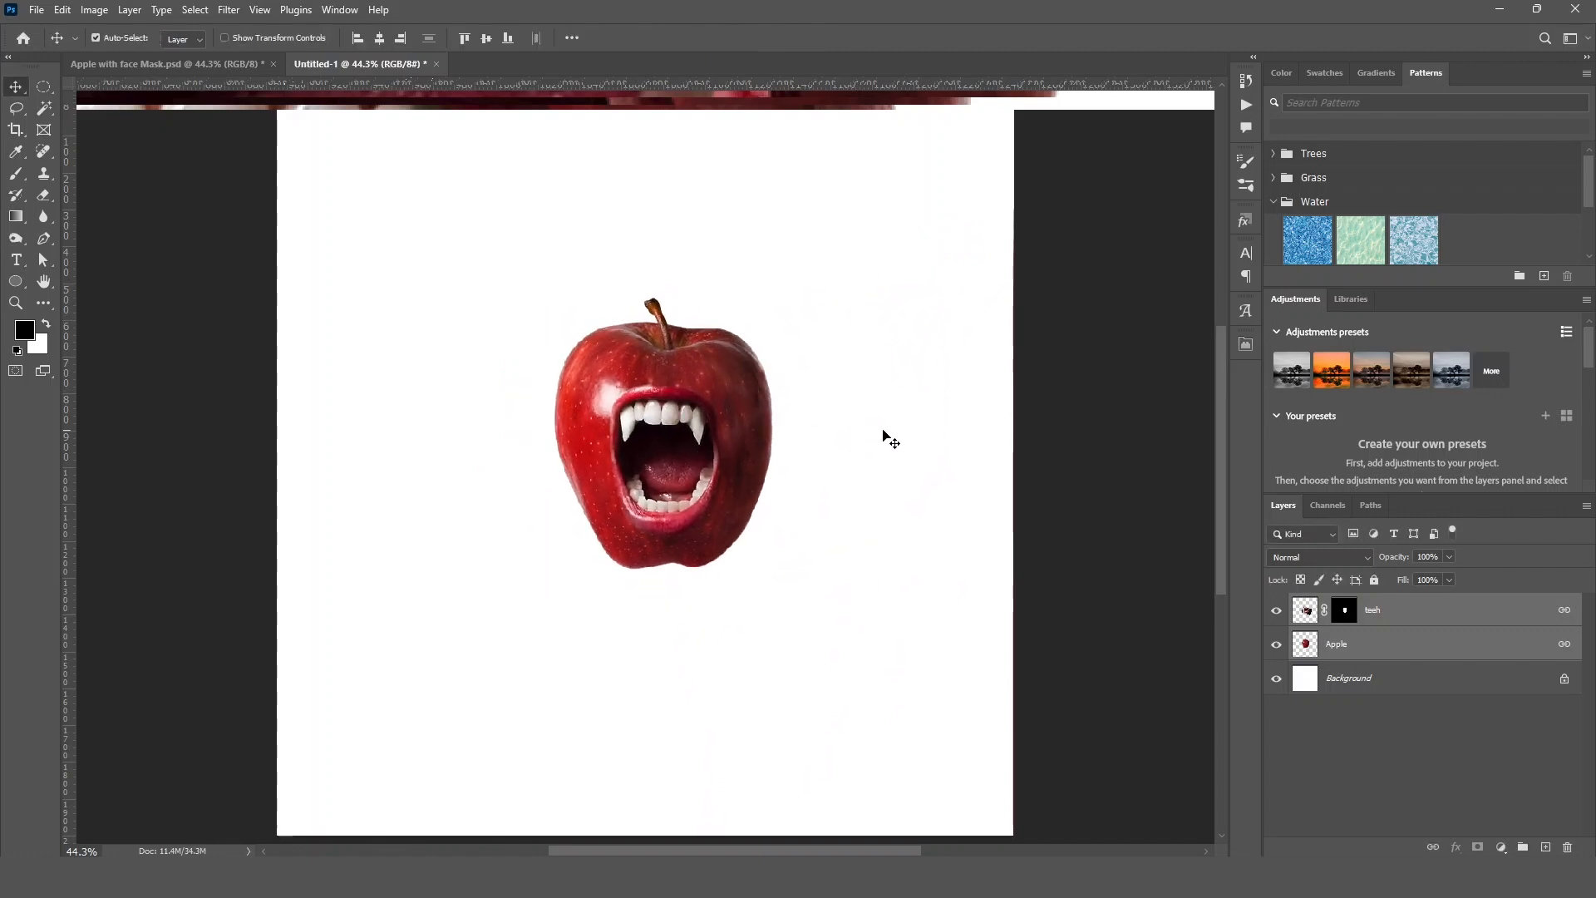
left_click(906, 462)
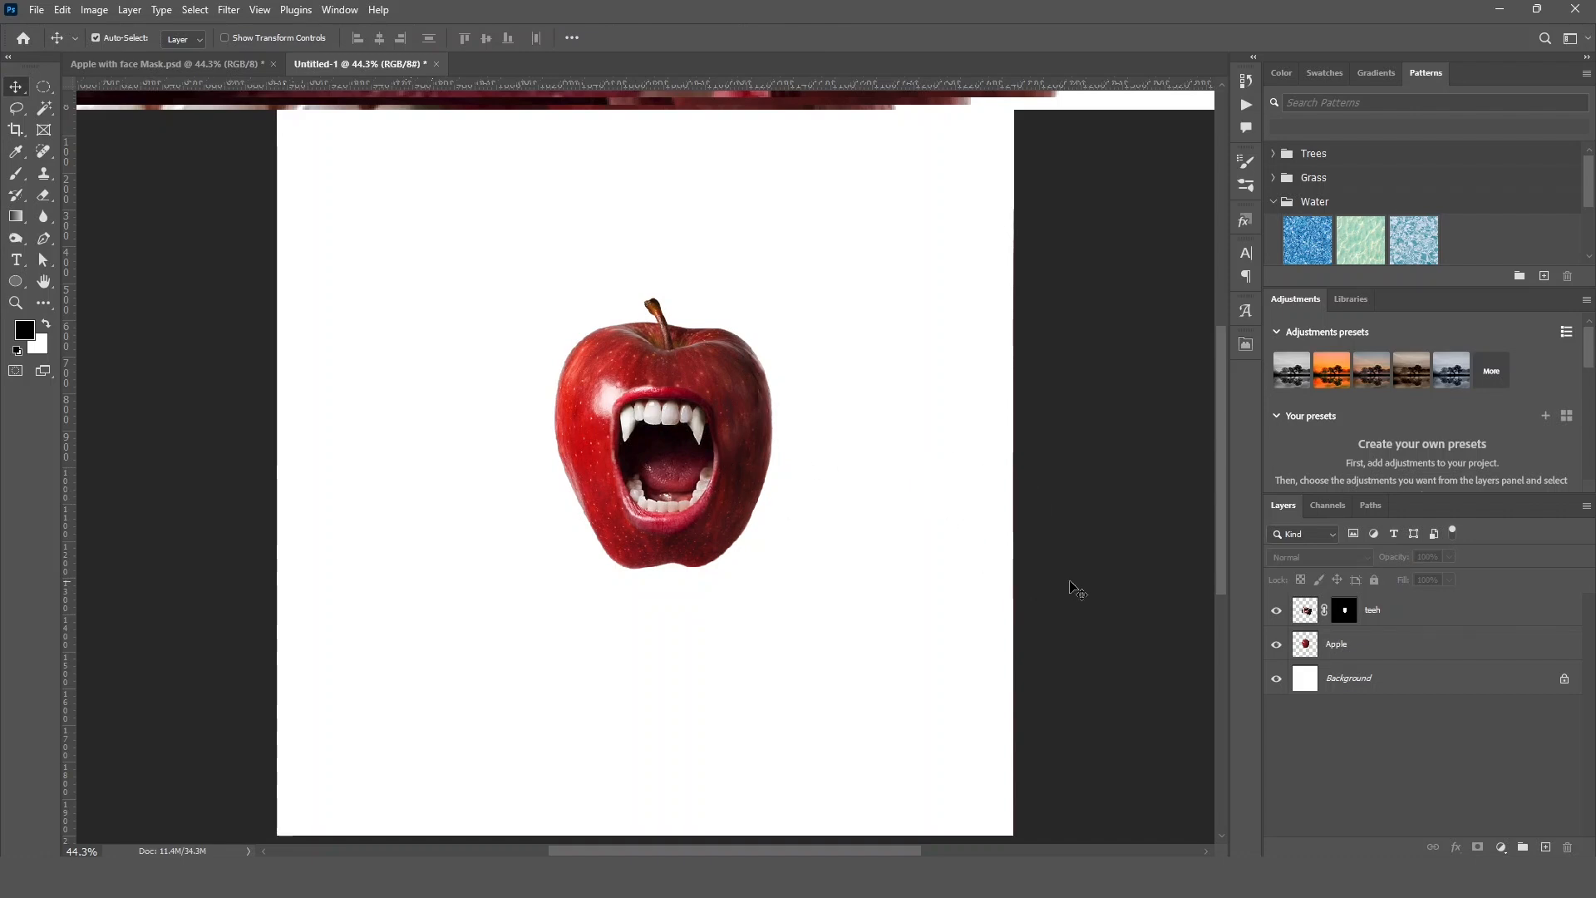
Add a new layer above the Background and paint one soft black dab below the apple with a 25 px, 0% hardness brush.
left_click(1418, 687)
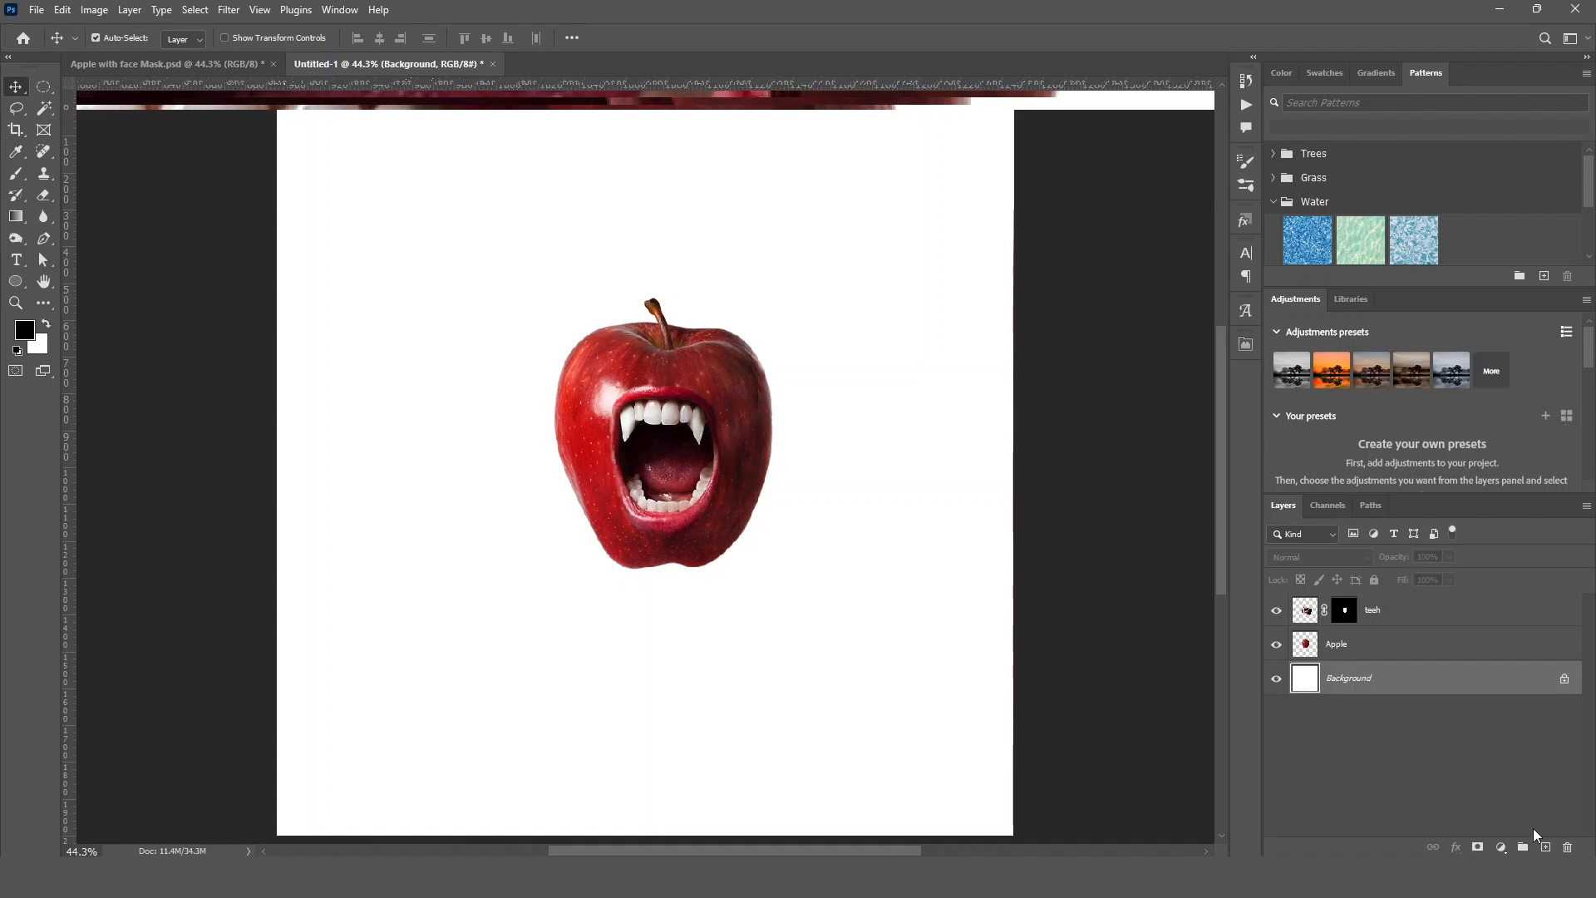
left_click(1544, 847)
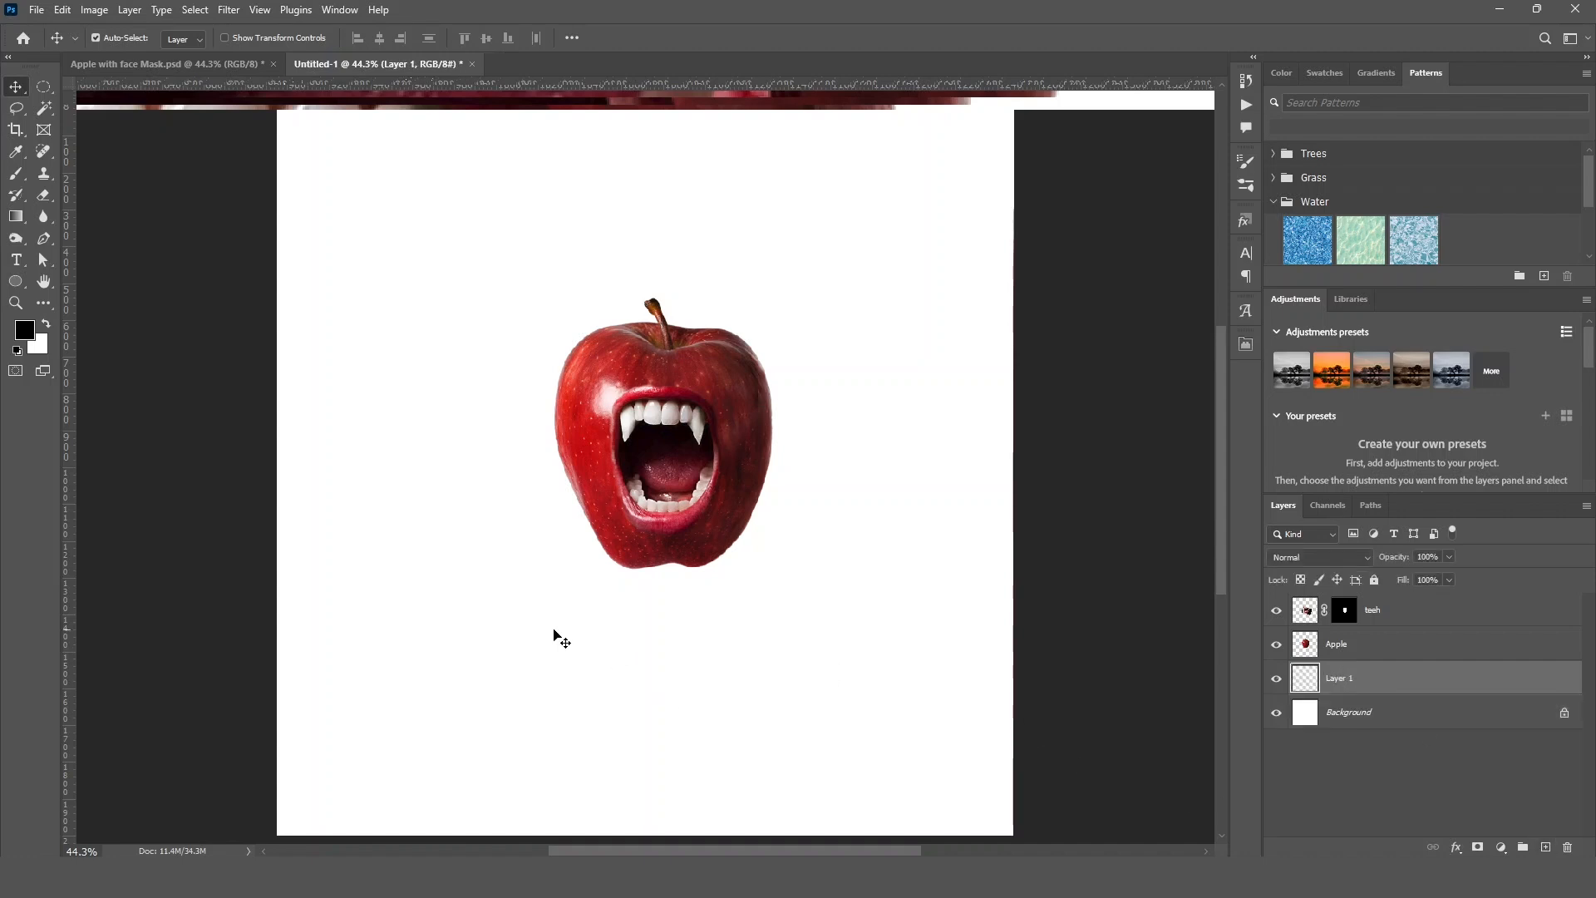
key("b")
right_click(11, 180)
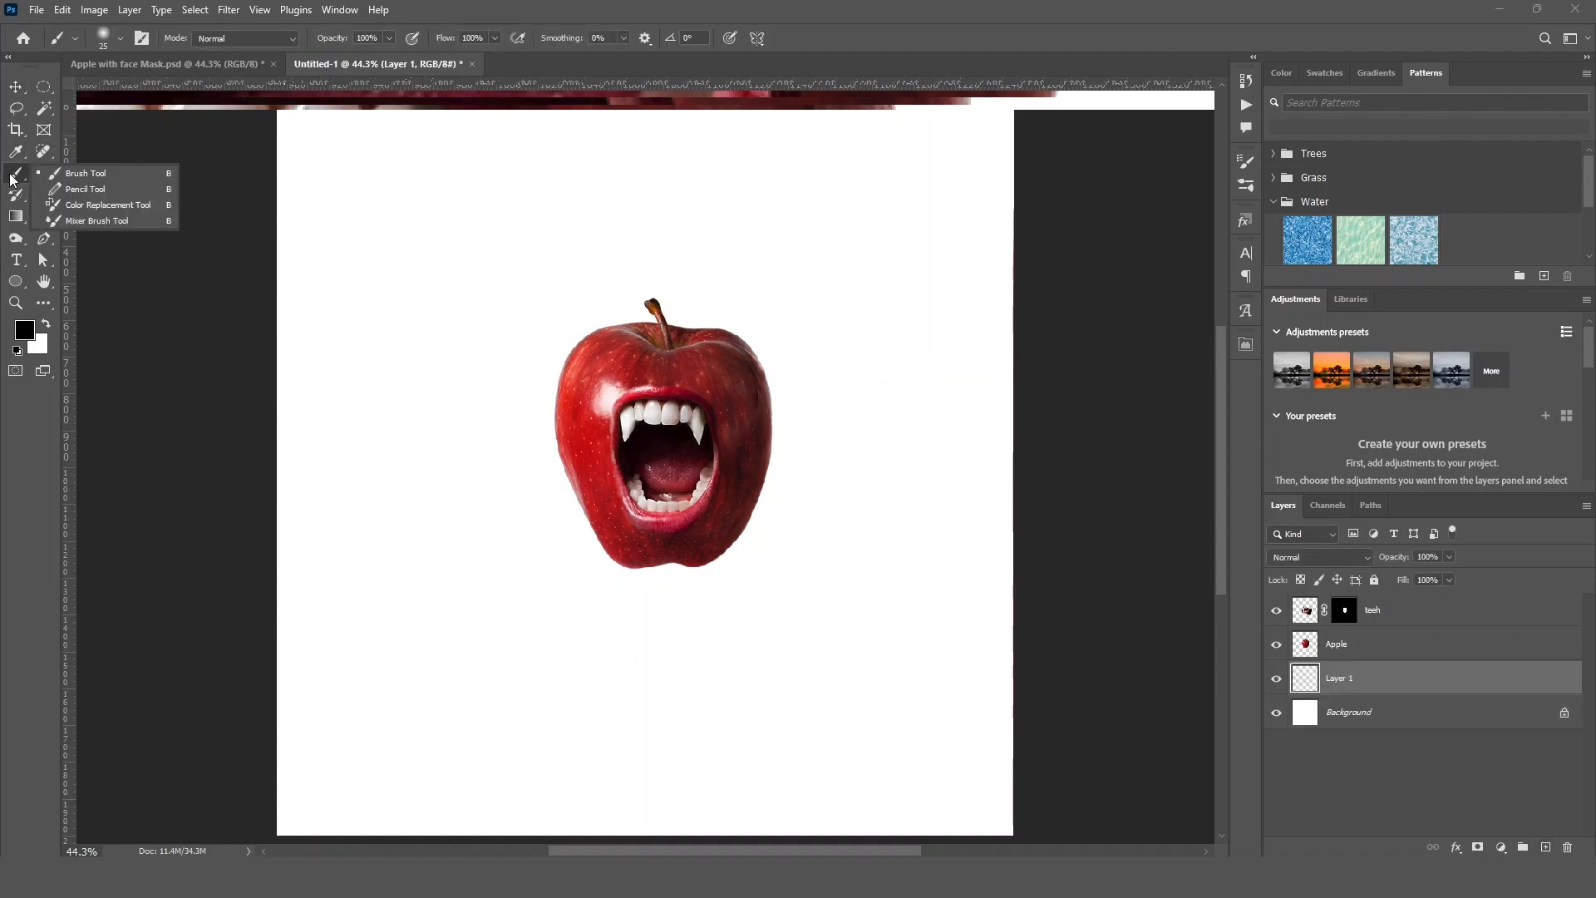
right_click(449, 314)
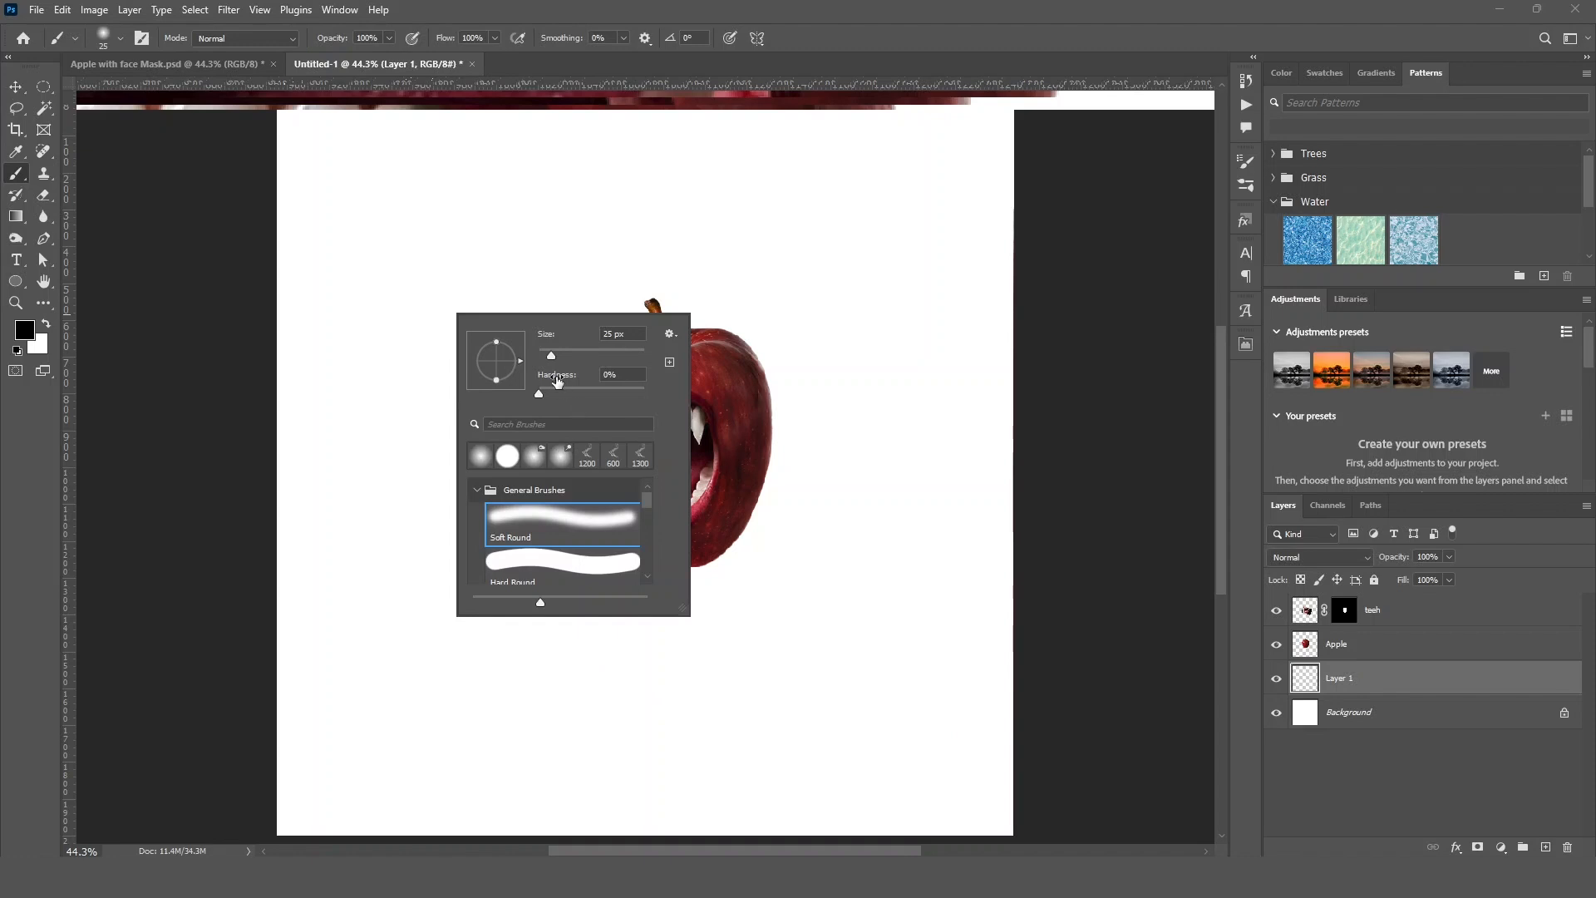
left_click_drag(540, 392, 526, 392)
left_click(590, 257)
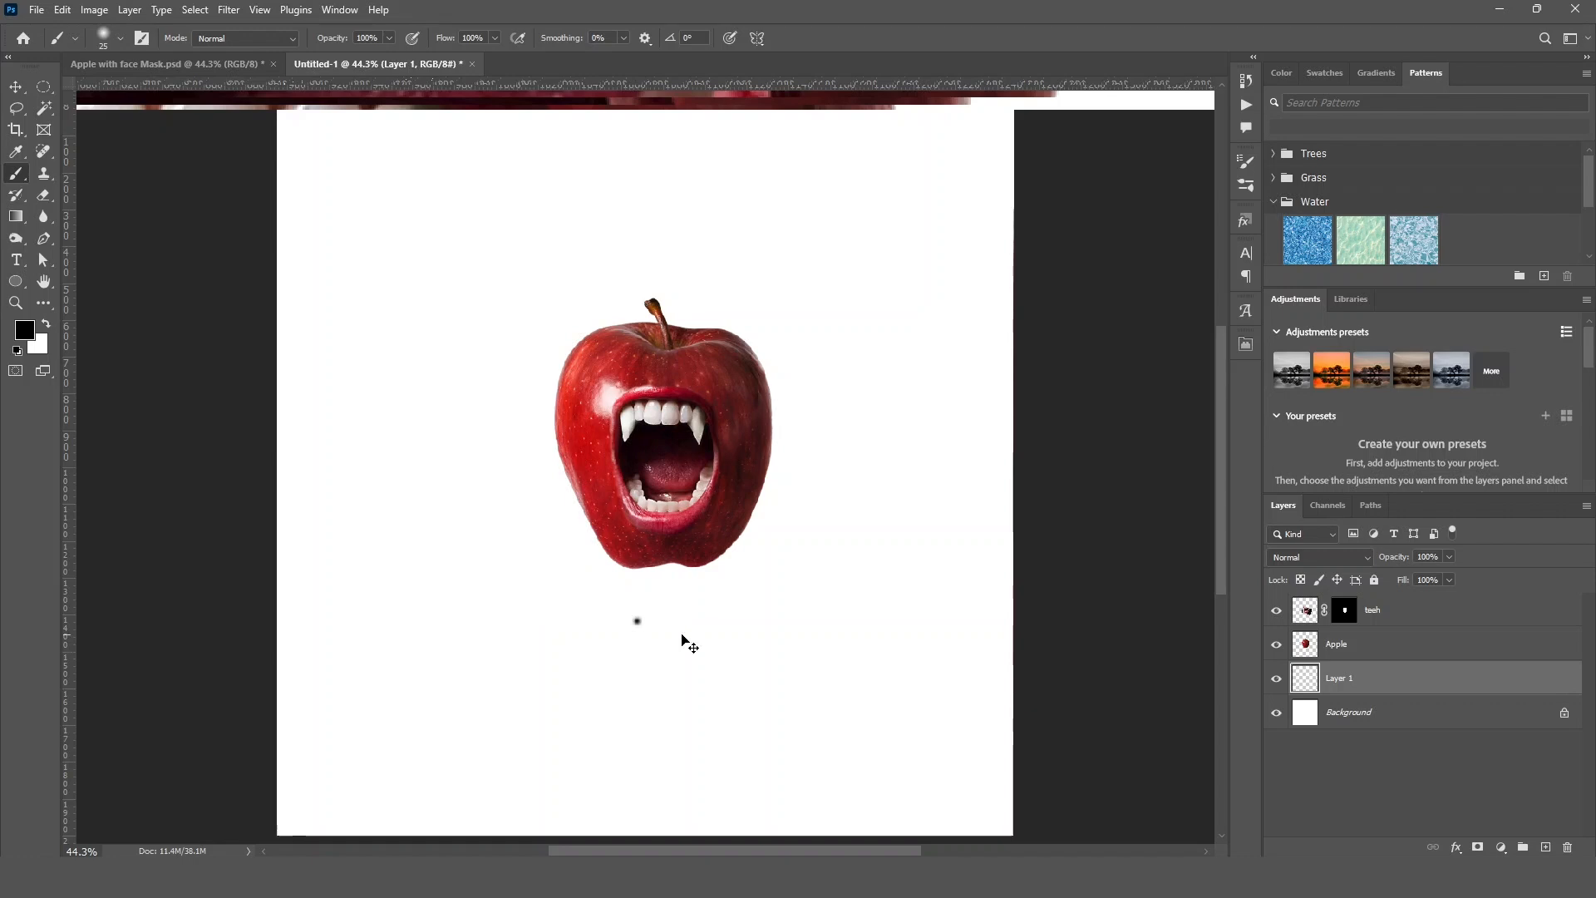
Stretch the black dab horizontally with Free Transform into a thin shadow slightly wider than the apple and centre it underneath.
key("ctrl+t")
left_click_drag(644, 621, 920, 630)
left_click_drag(780, 615, 714, 615)
key("Return")
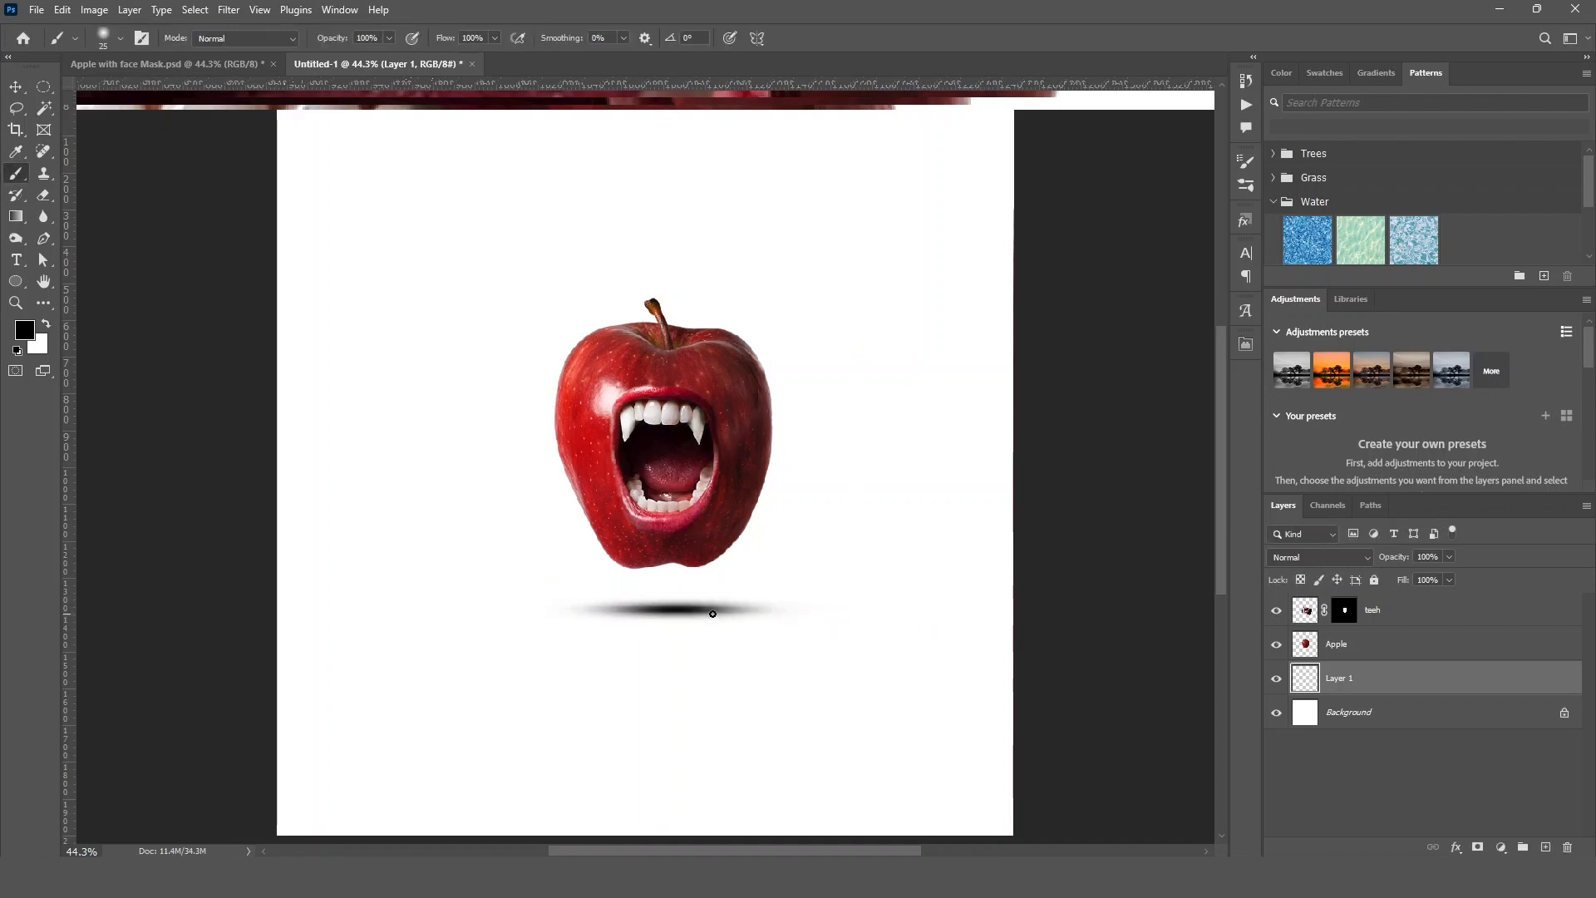
Lower the shadow layer's fill to 70% and deselect the layer.
key("v")
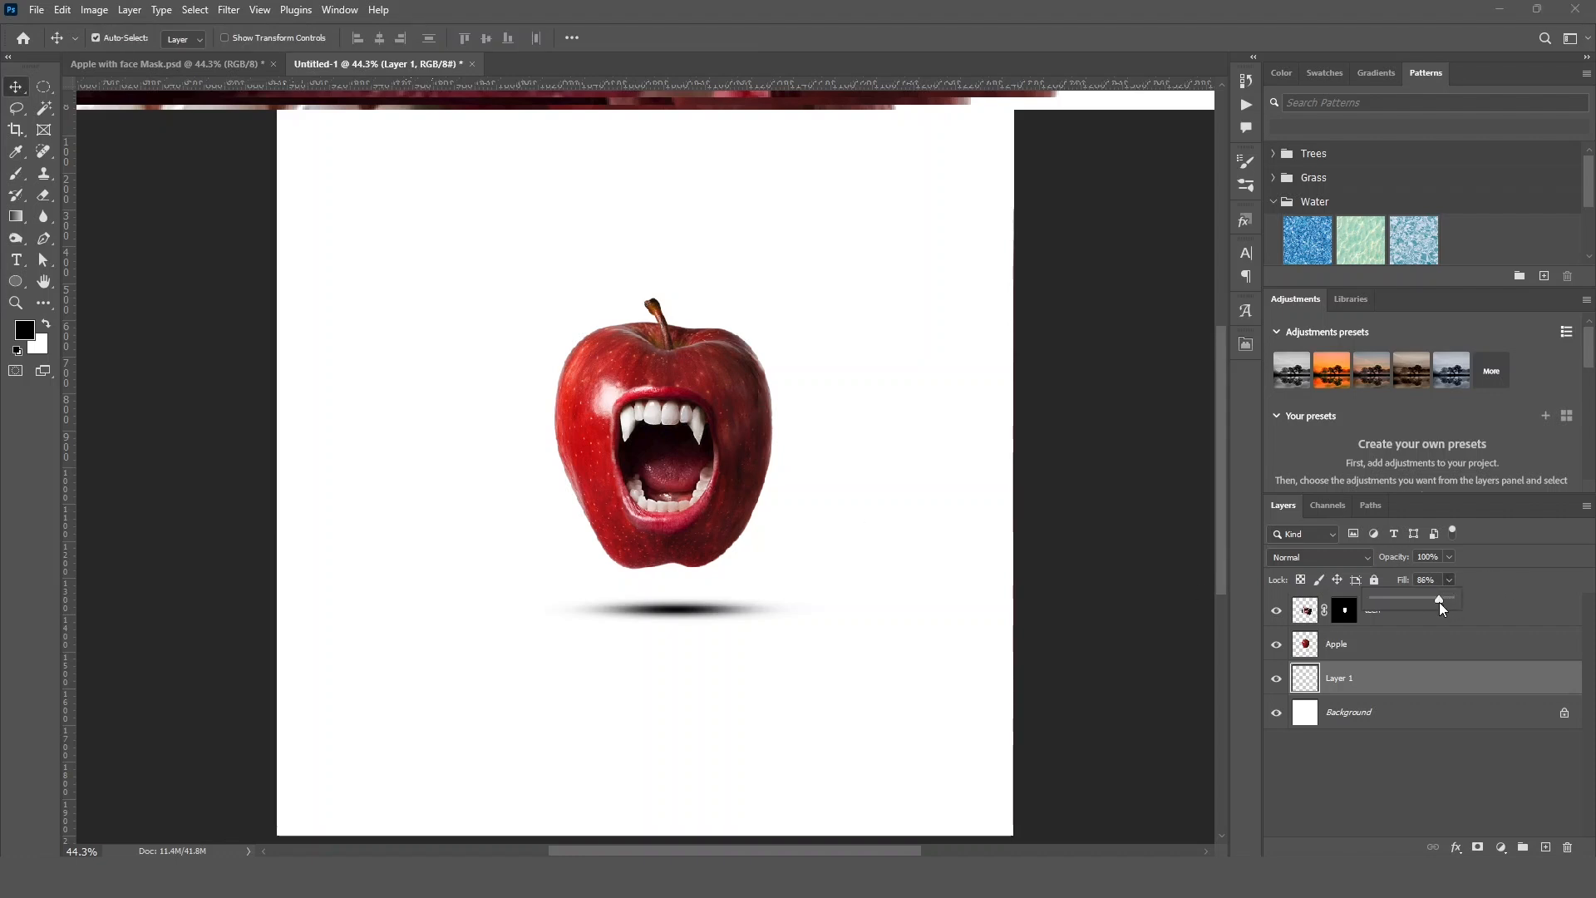
left_click_drag(1439, 605, 1427, 601)
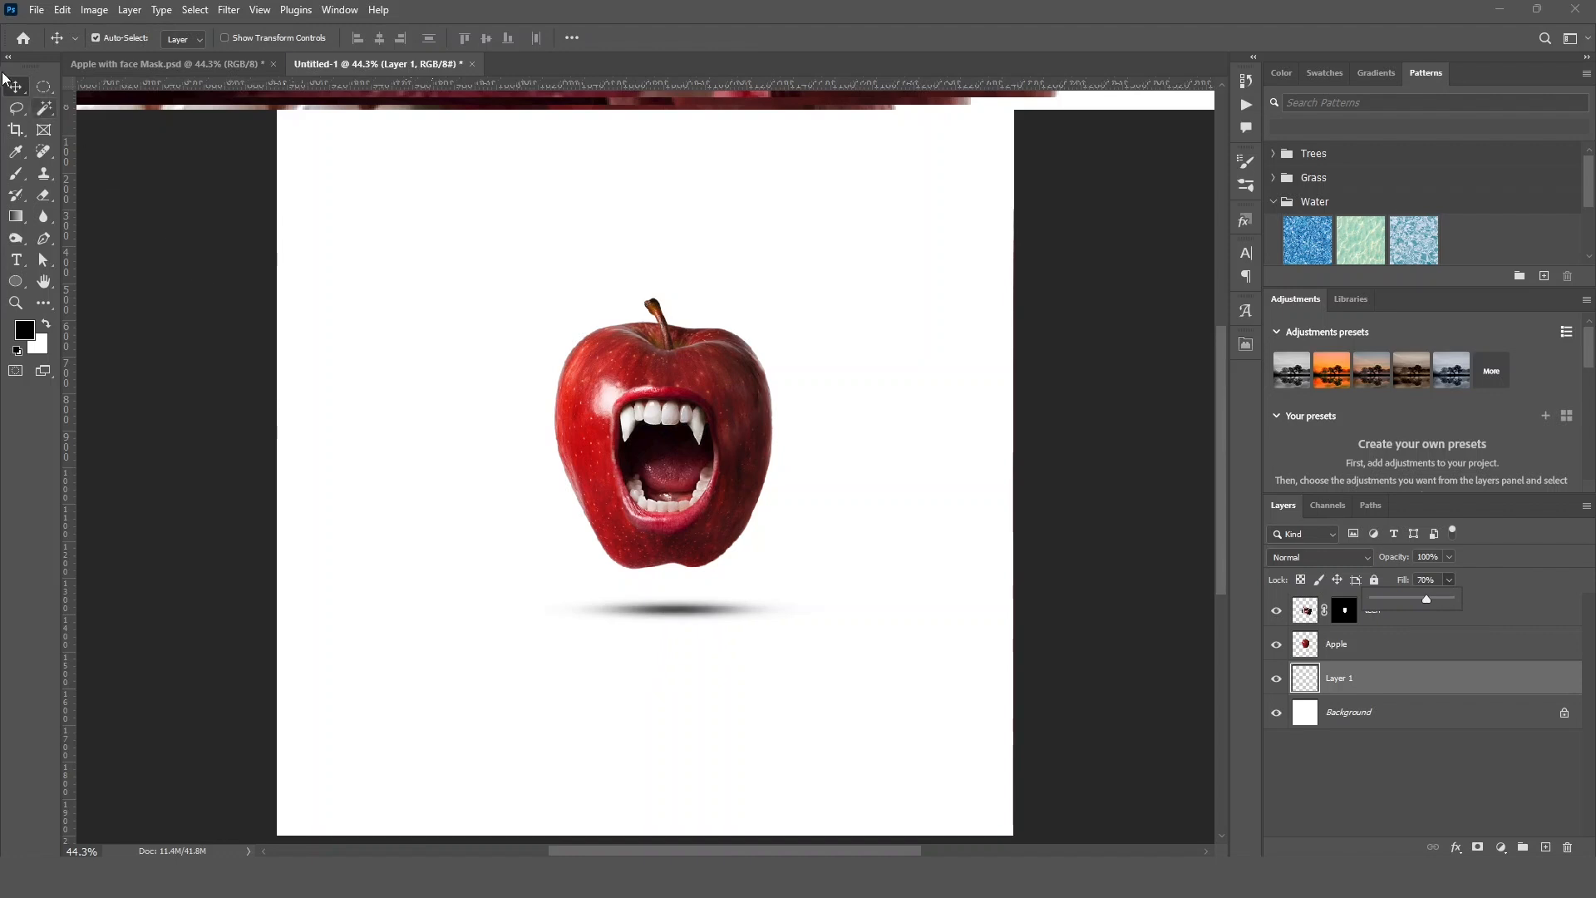
left_click(115, 216)
left_click(120, 217)
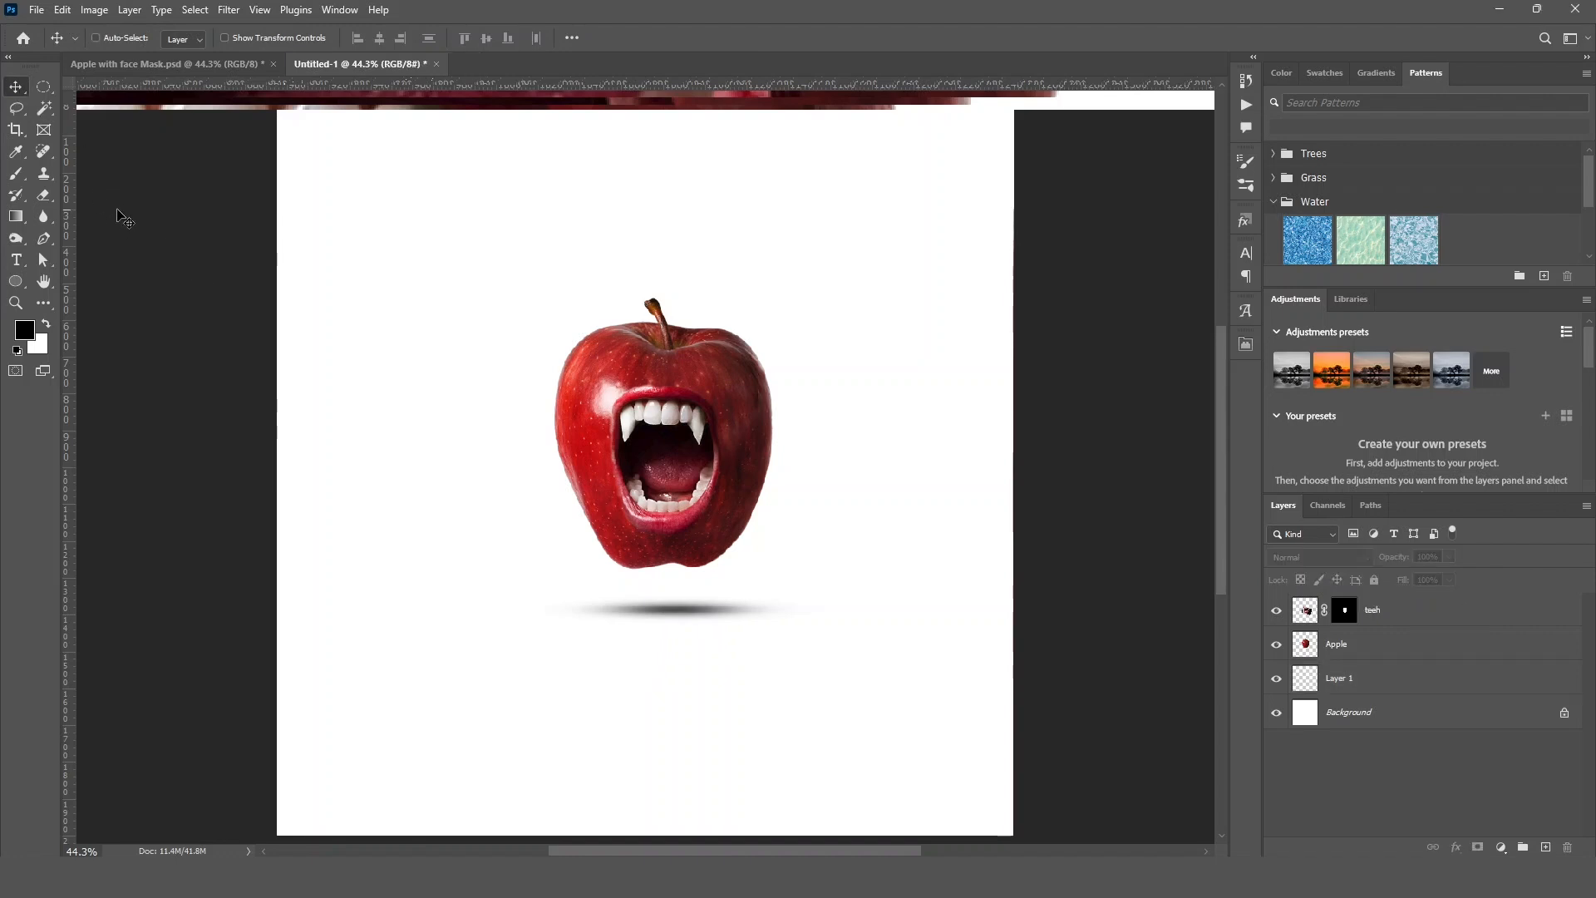
key("ctrl+minus")
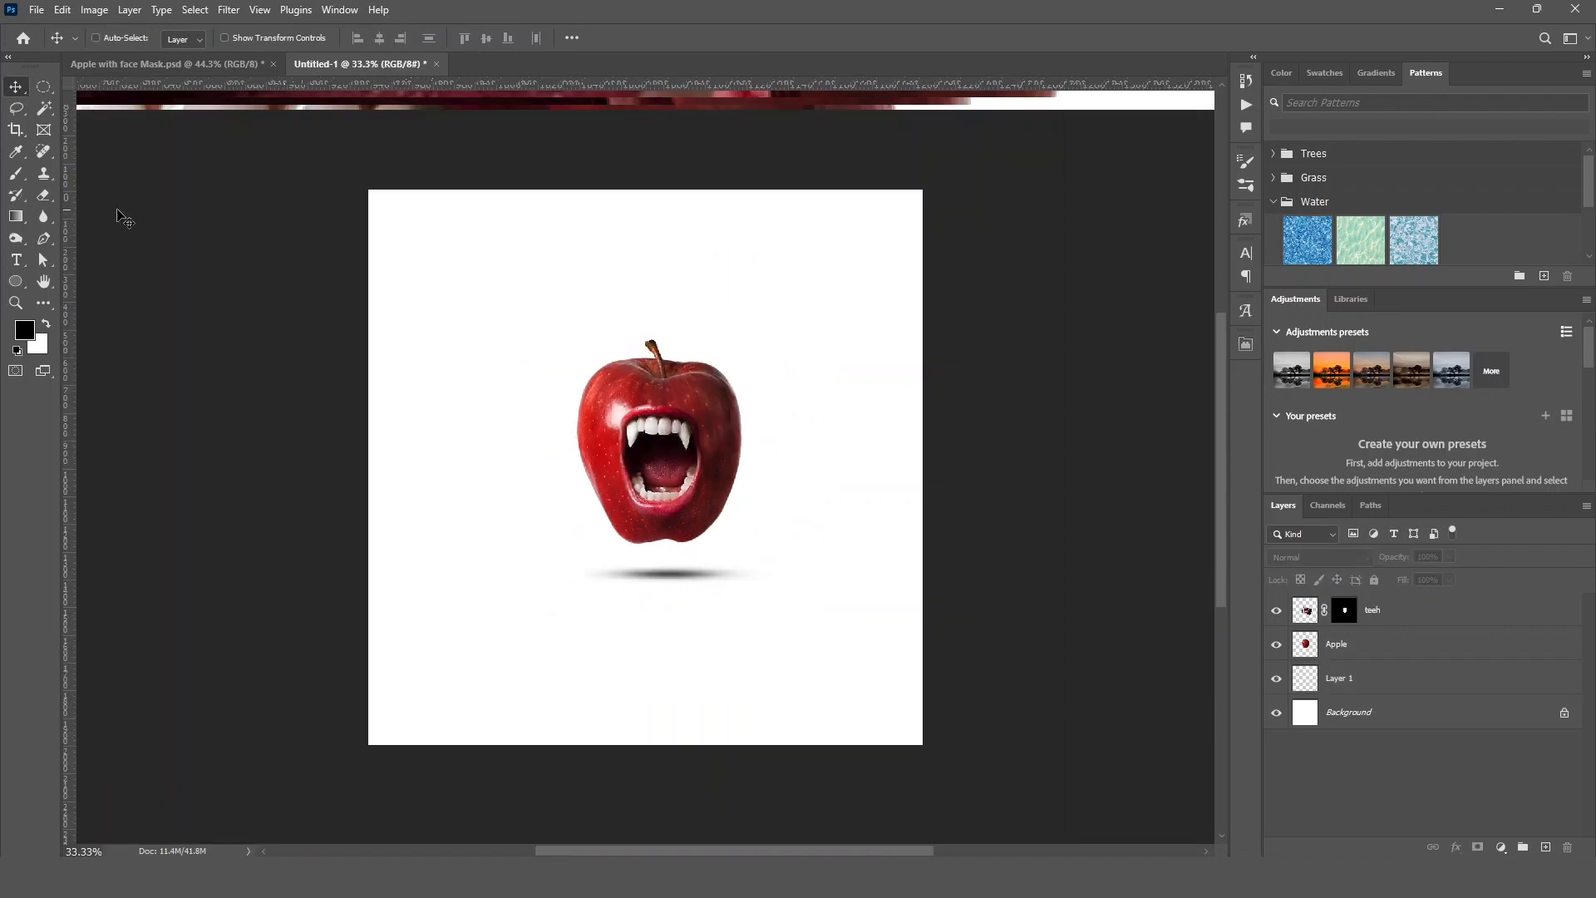
key("ctrl+0")
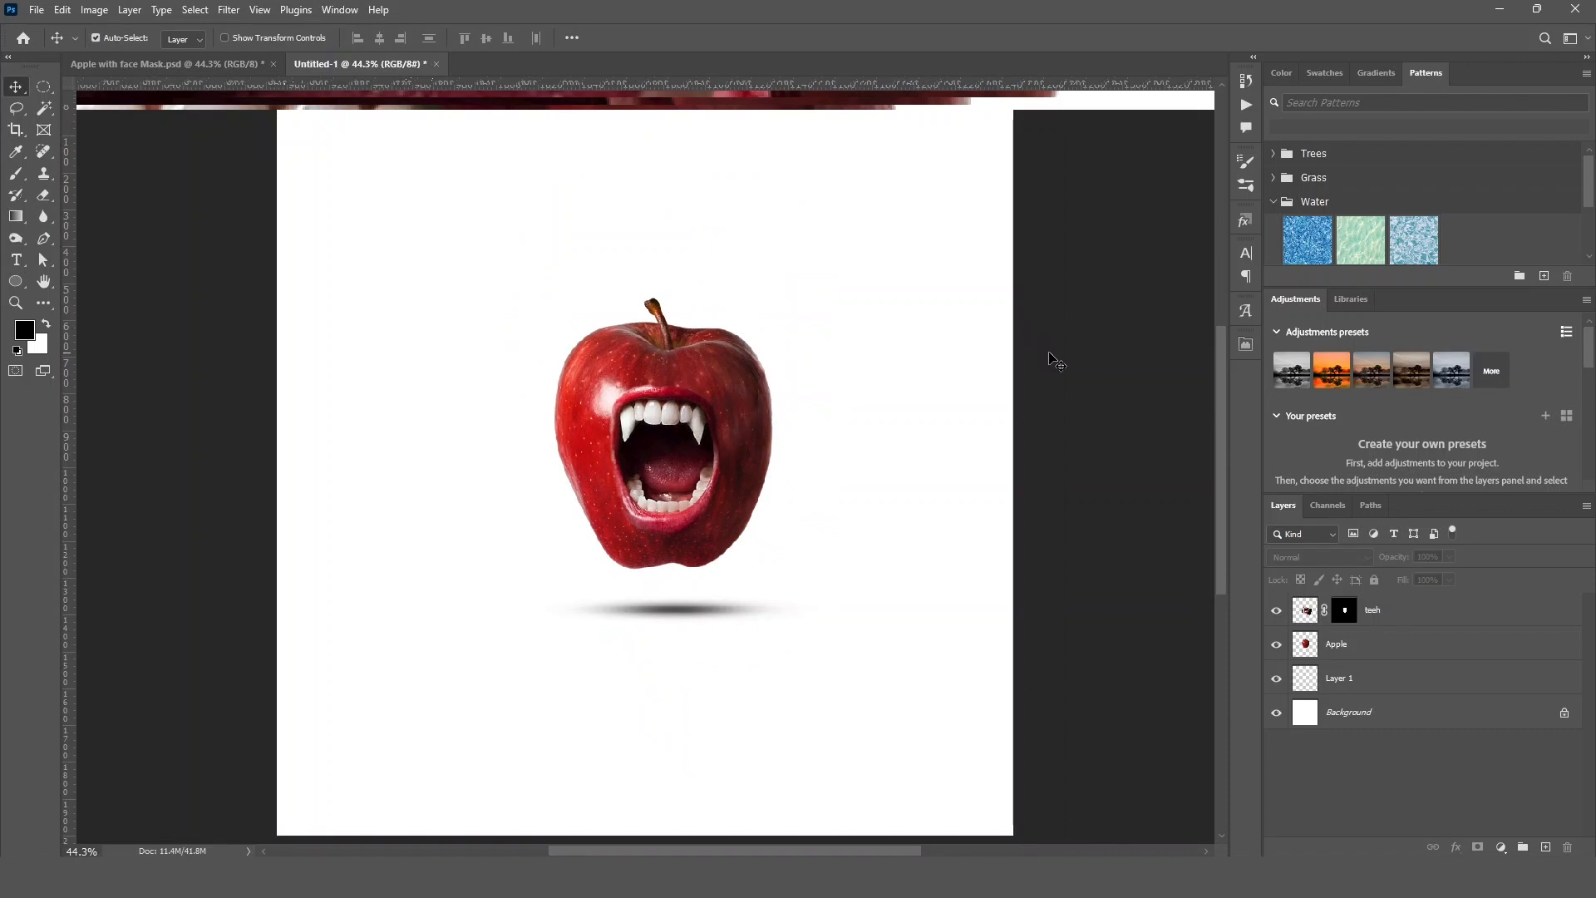
Group the teeh, Apple and shadow layers of the untitled document under the name Apple and hide the group.
left_click(154, 58)
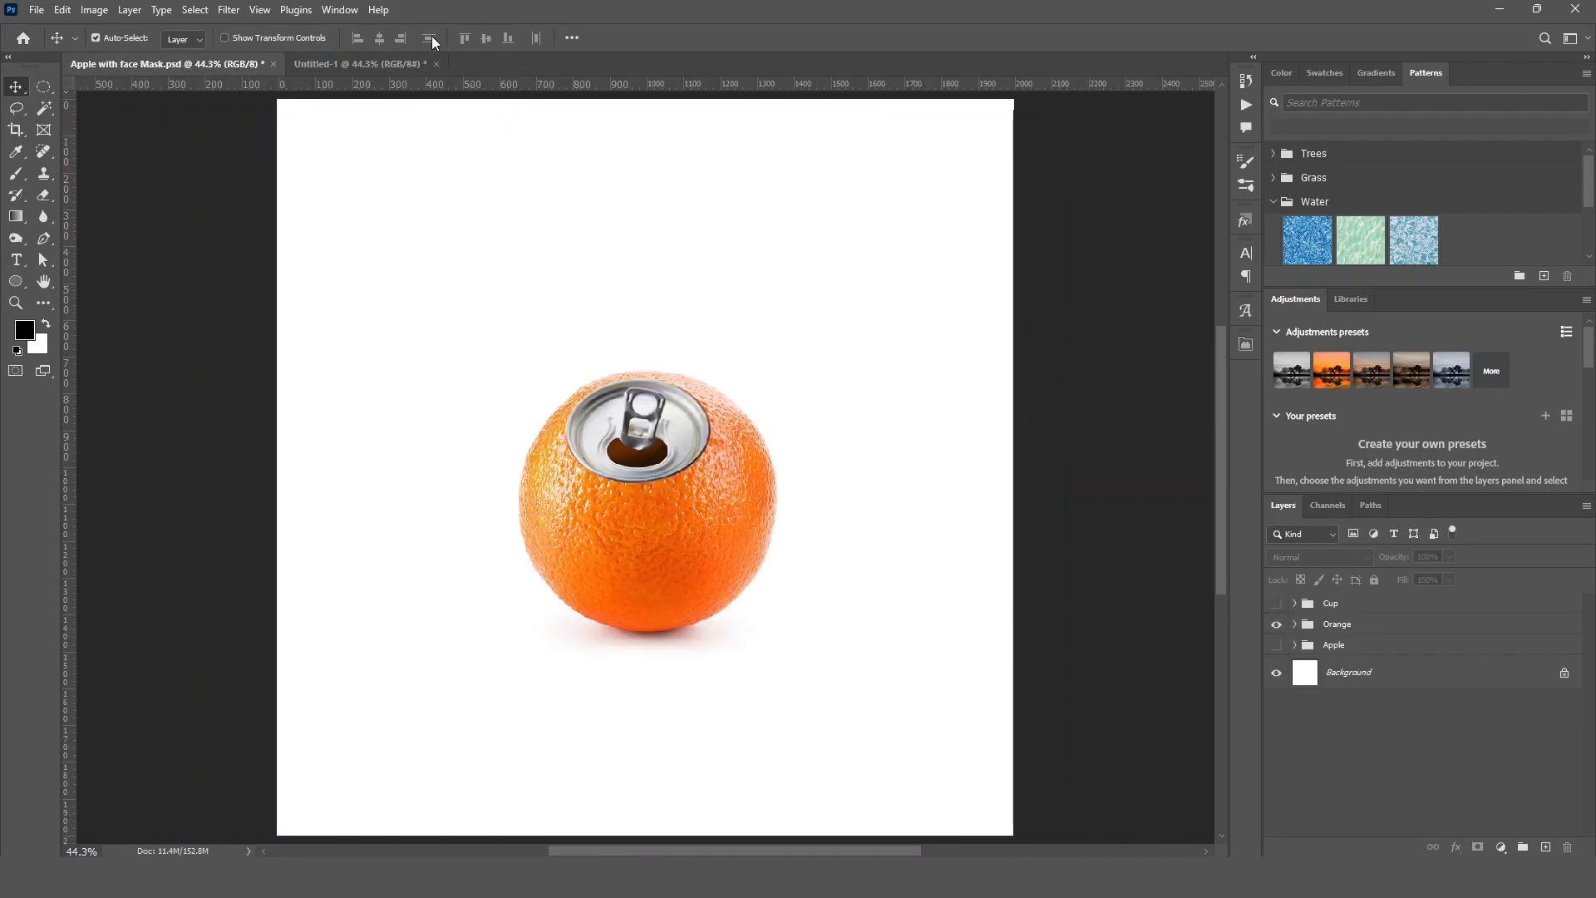
left_click(349, 57)
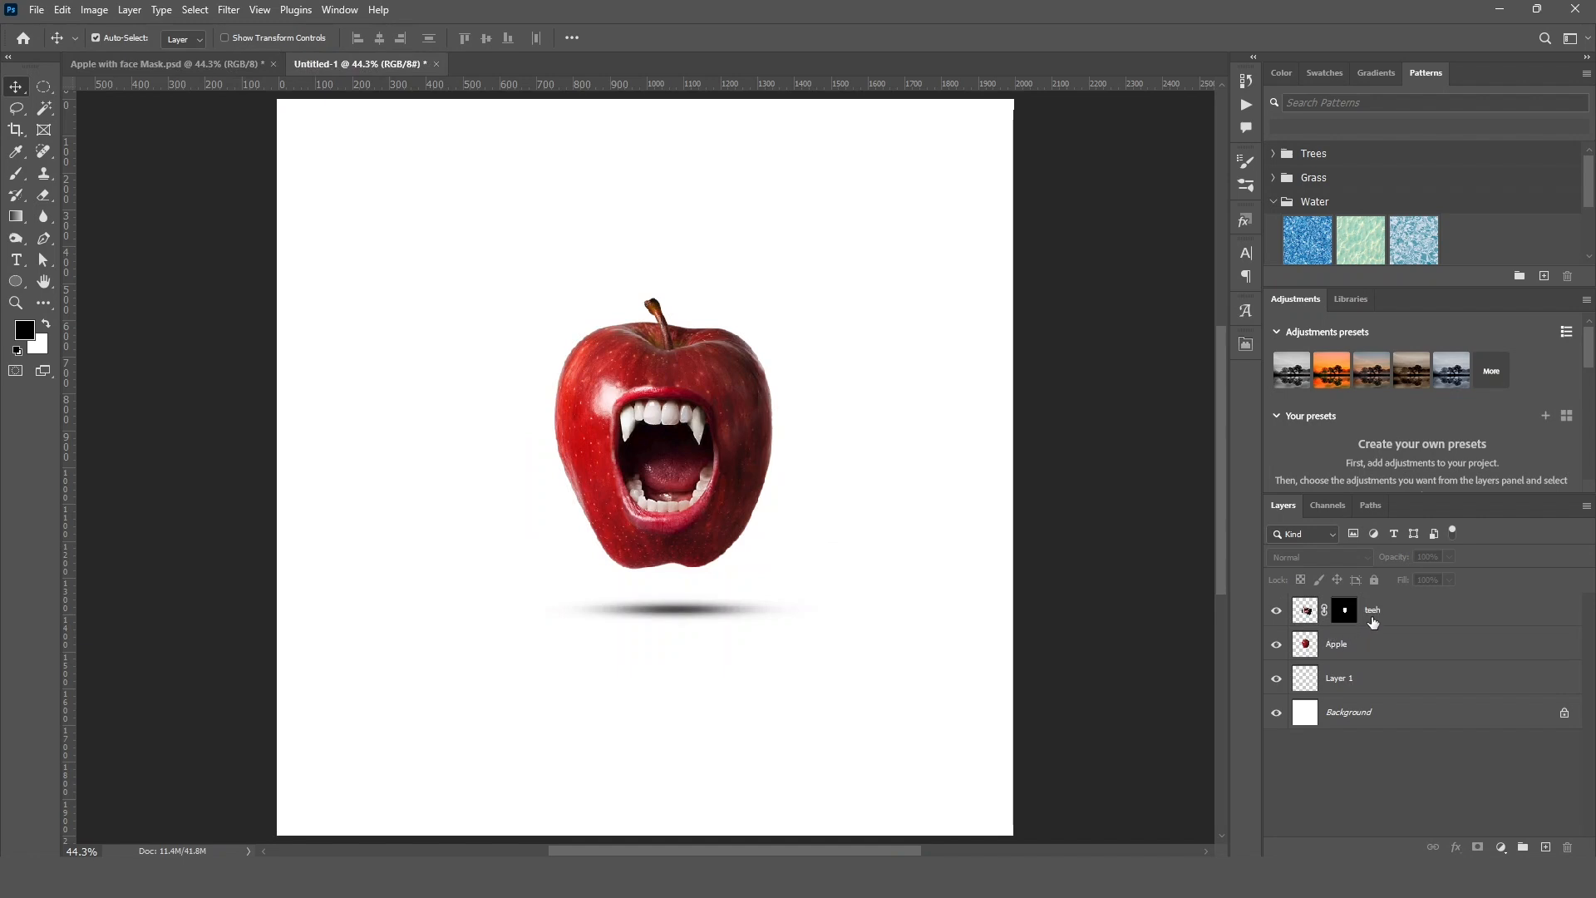
left_click(1373, 621)
left_click(1382, 686, "shift")
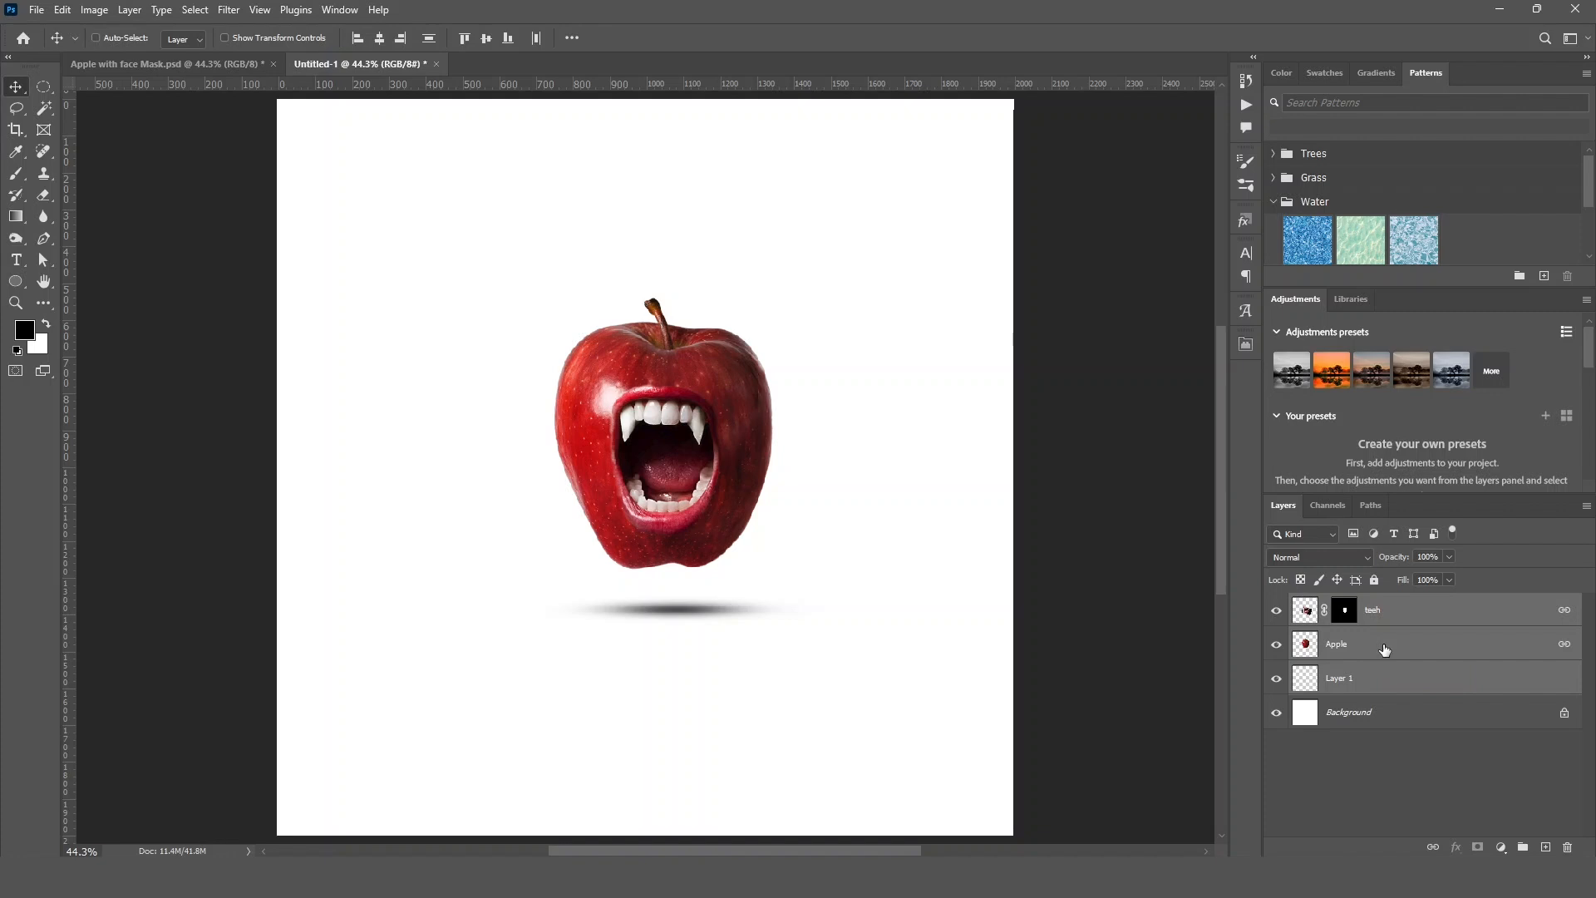
key("ctrl+g")
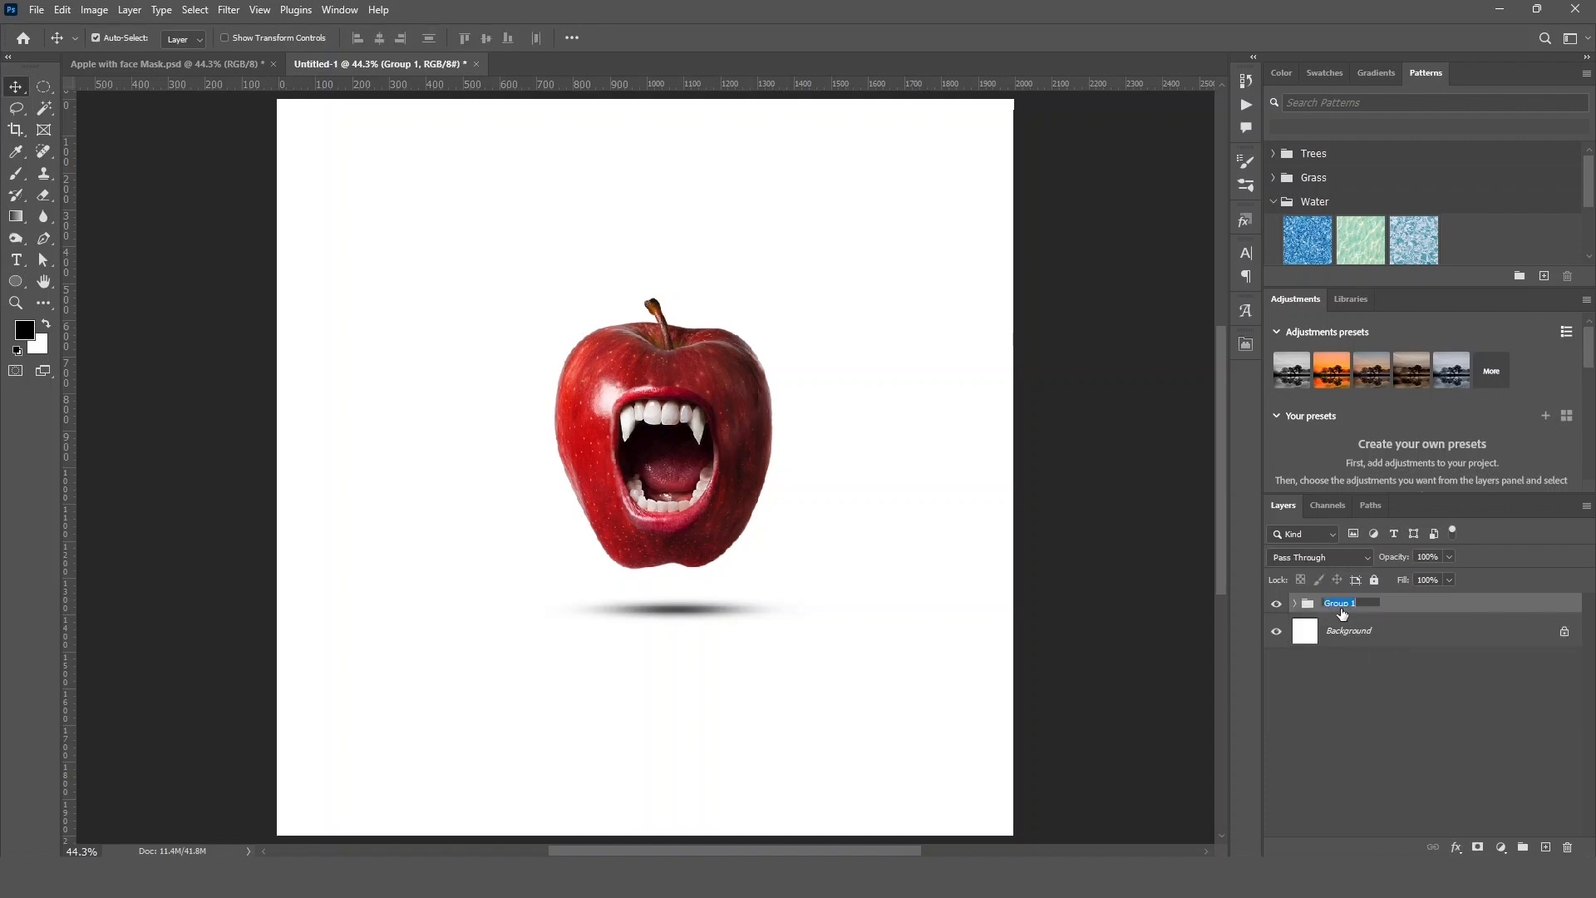
type("Apple")
key("Return")
left_click(1276, 605)
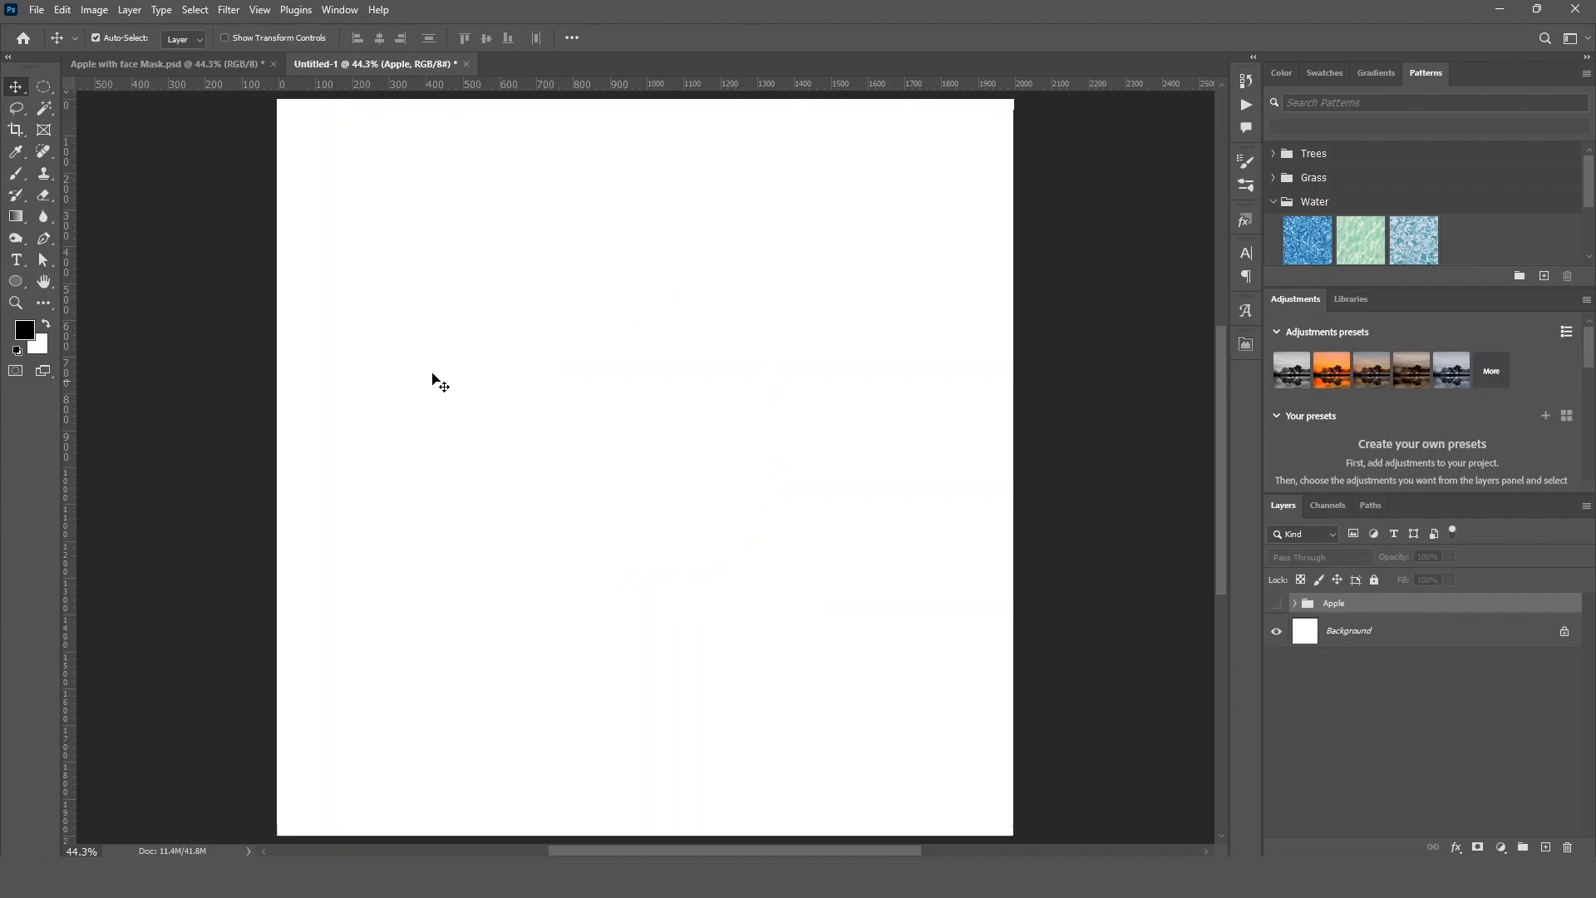
left_click(37, 11)
left_click(67, 42)
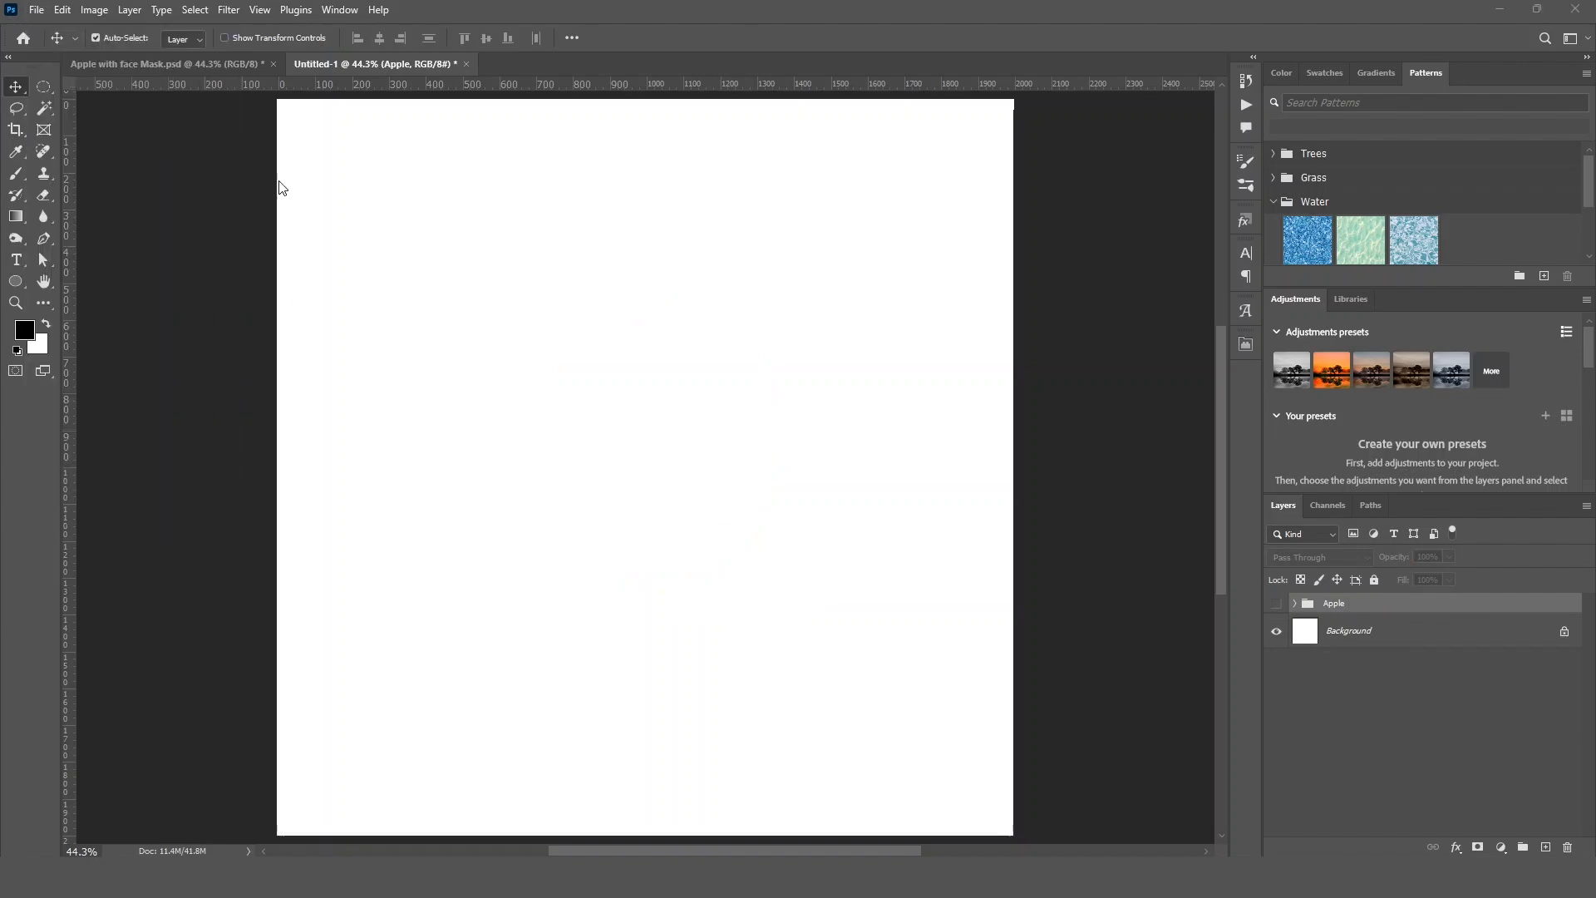
left_click(890, 268)
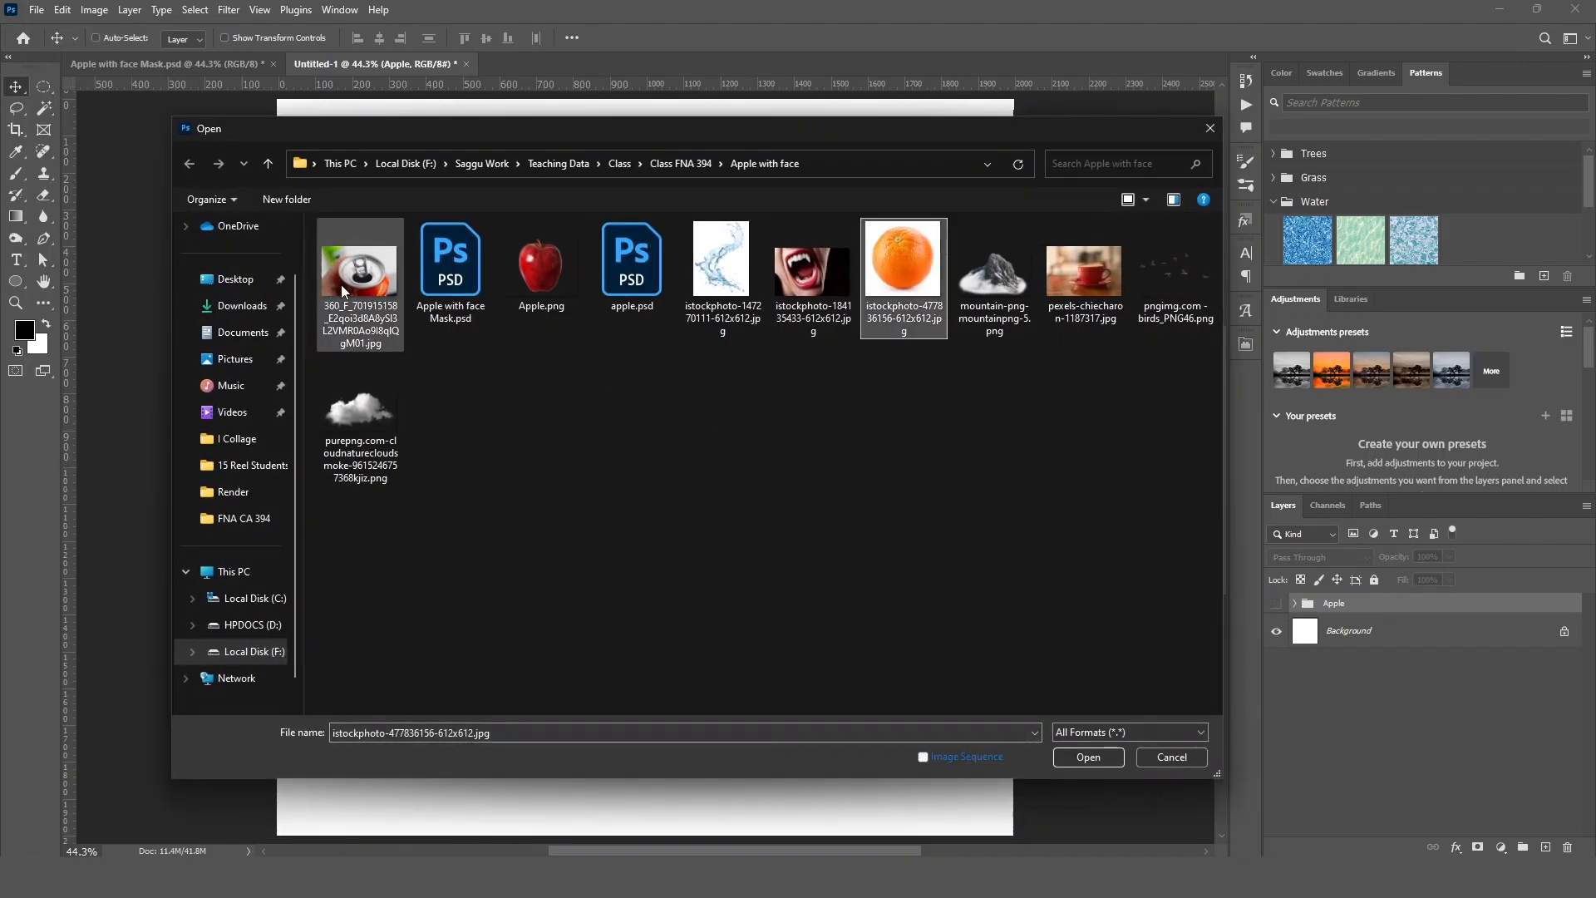
left_click(359, 274, "ctrl")
left_click(1088, 757)
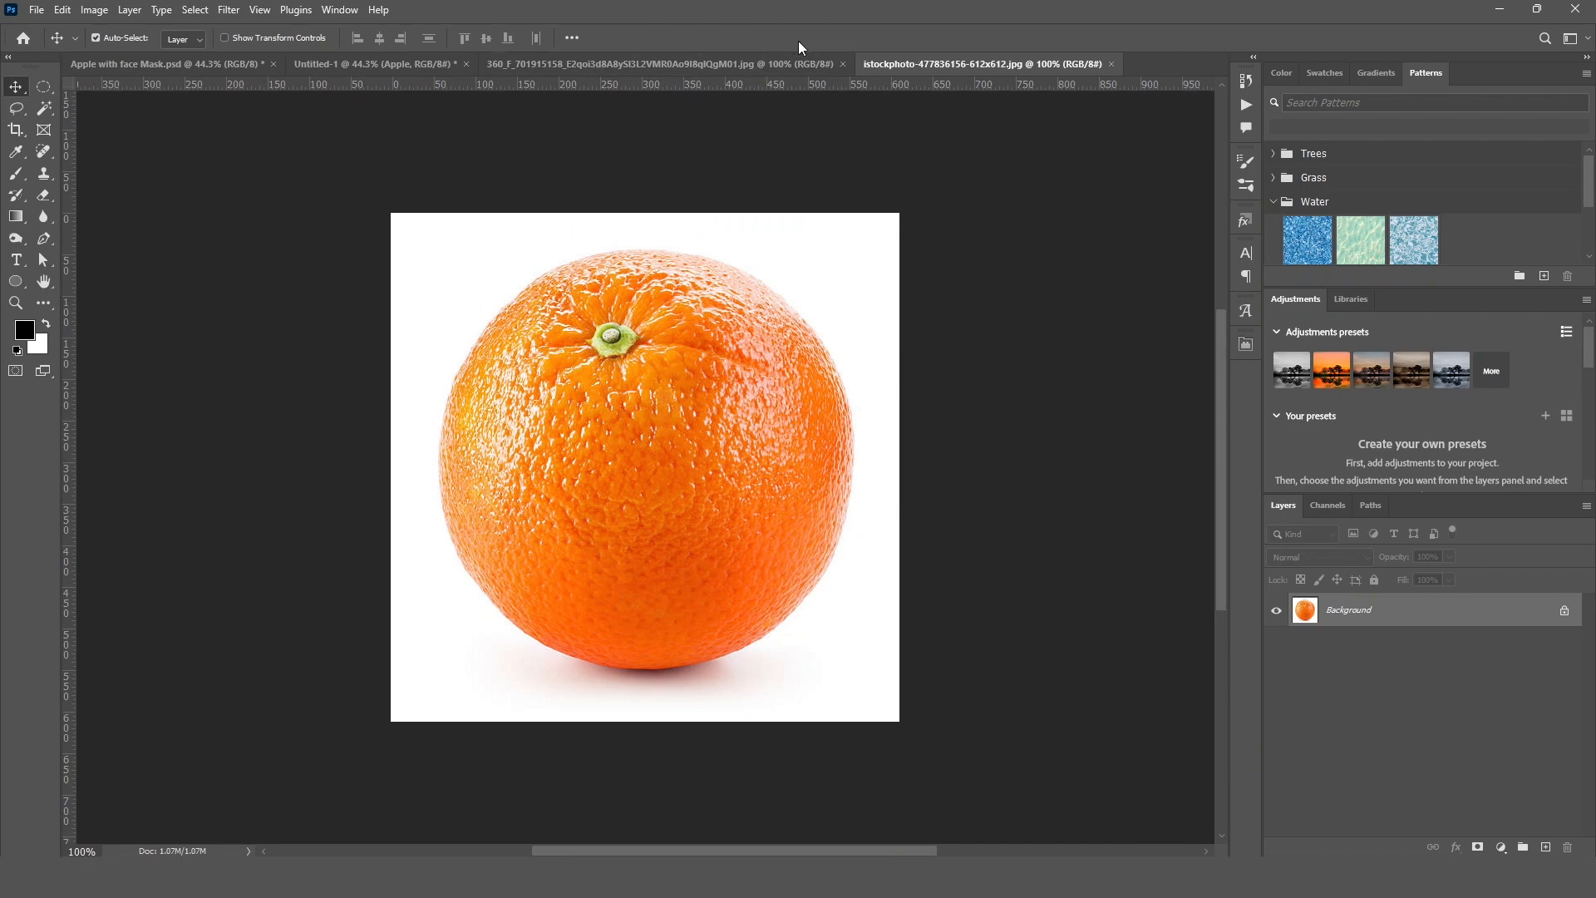
Float both opened images, copy the orange and the can photo into the untitled document, and close the source files.
left_click_drag(936, 68, 1041, 174)
left_click_drag(771, 70, 914, 110)
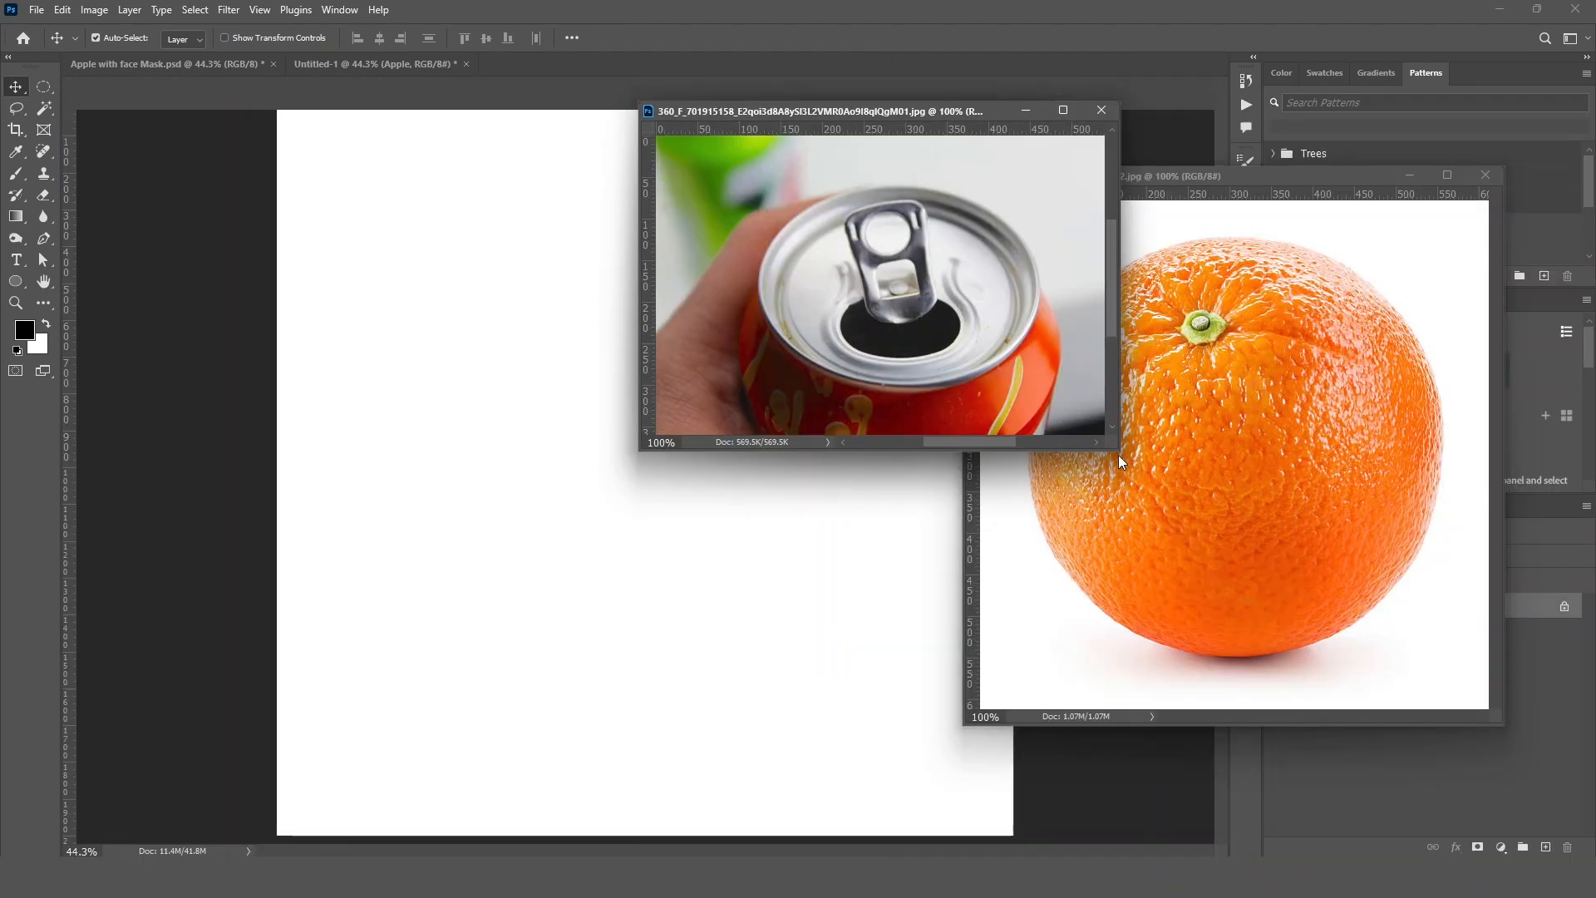
left_click_drag(1323, 465, 620, 527)
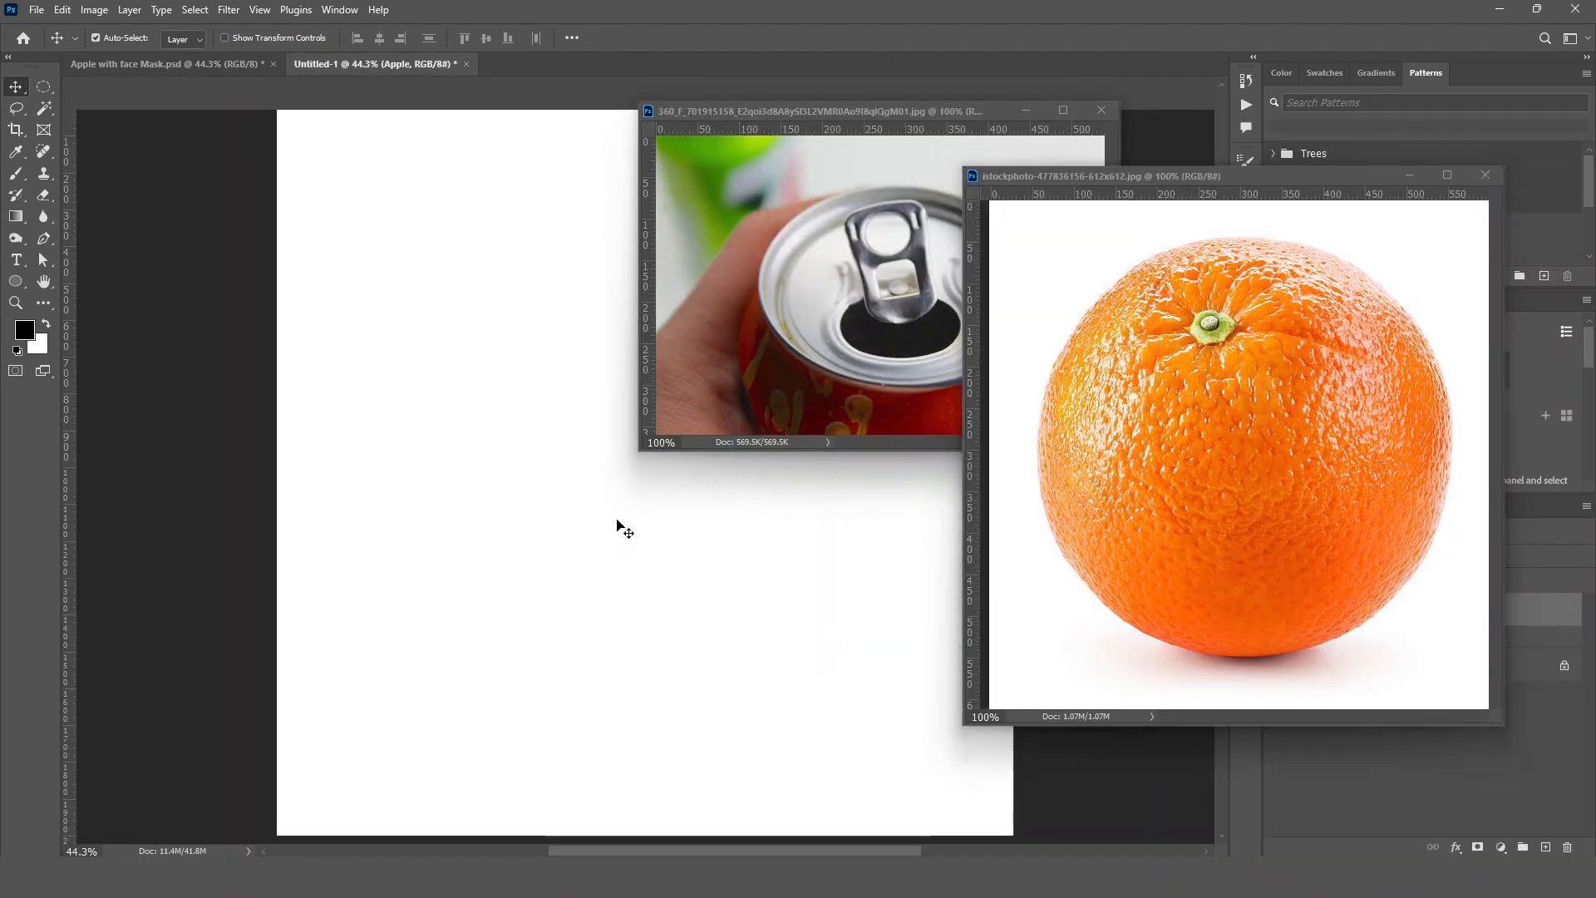
left_click(766, 321)
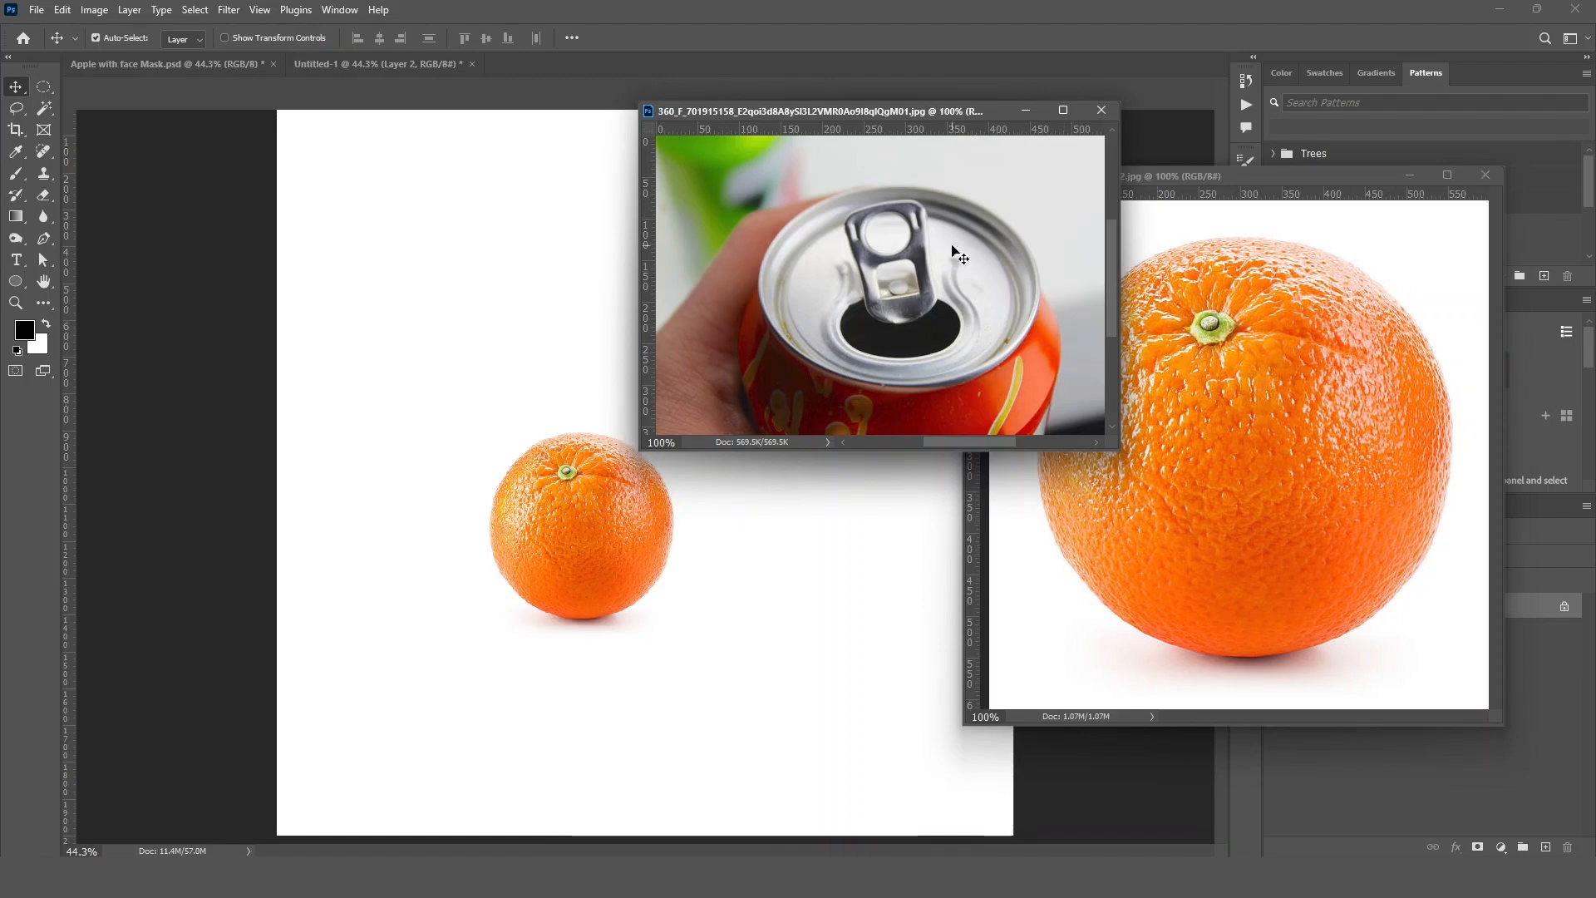
left_click_drag(954, 111, 1209, 236)
left_click_drag(1179, 408, 610, 394)
left_click(1357, 235)
left_click(1485, 175)
Centre the orange on the canvas, enlarge it to about 149%, and place the can photo over its upper half.
left_click_drag(562, 550, 642, 518)
left_click_drag(635, 413, 611, 395)
left_click(726, 548)
key("ctrl+t")
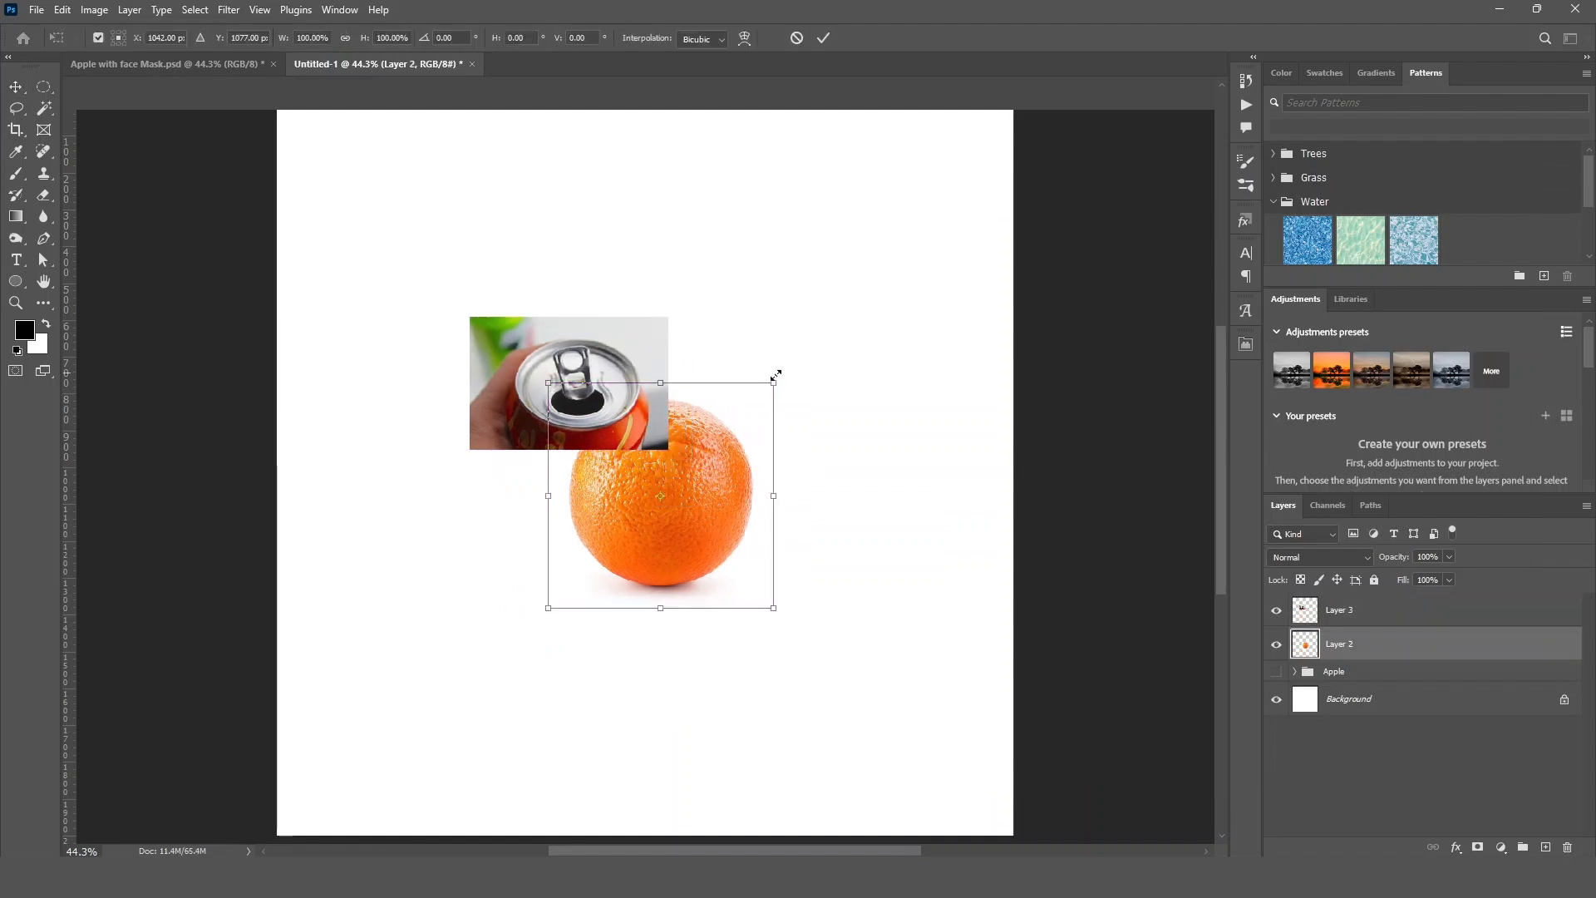
left_click_drag(774, 379, 832, 331)
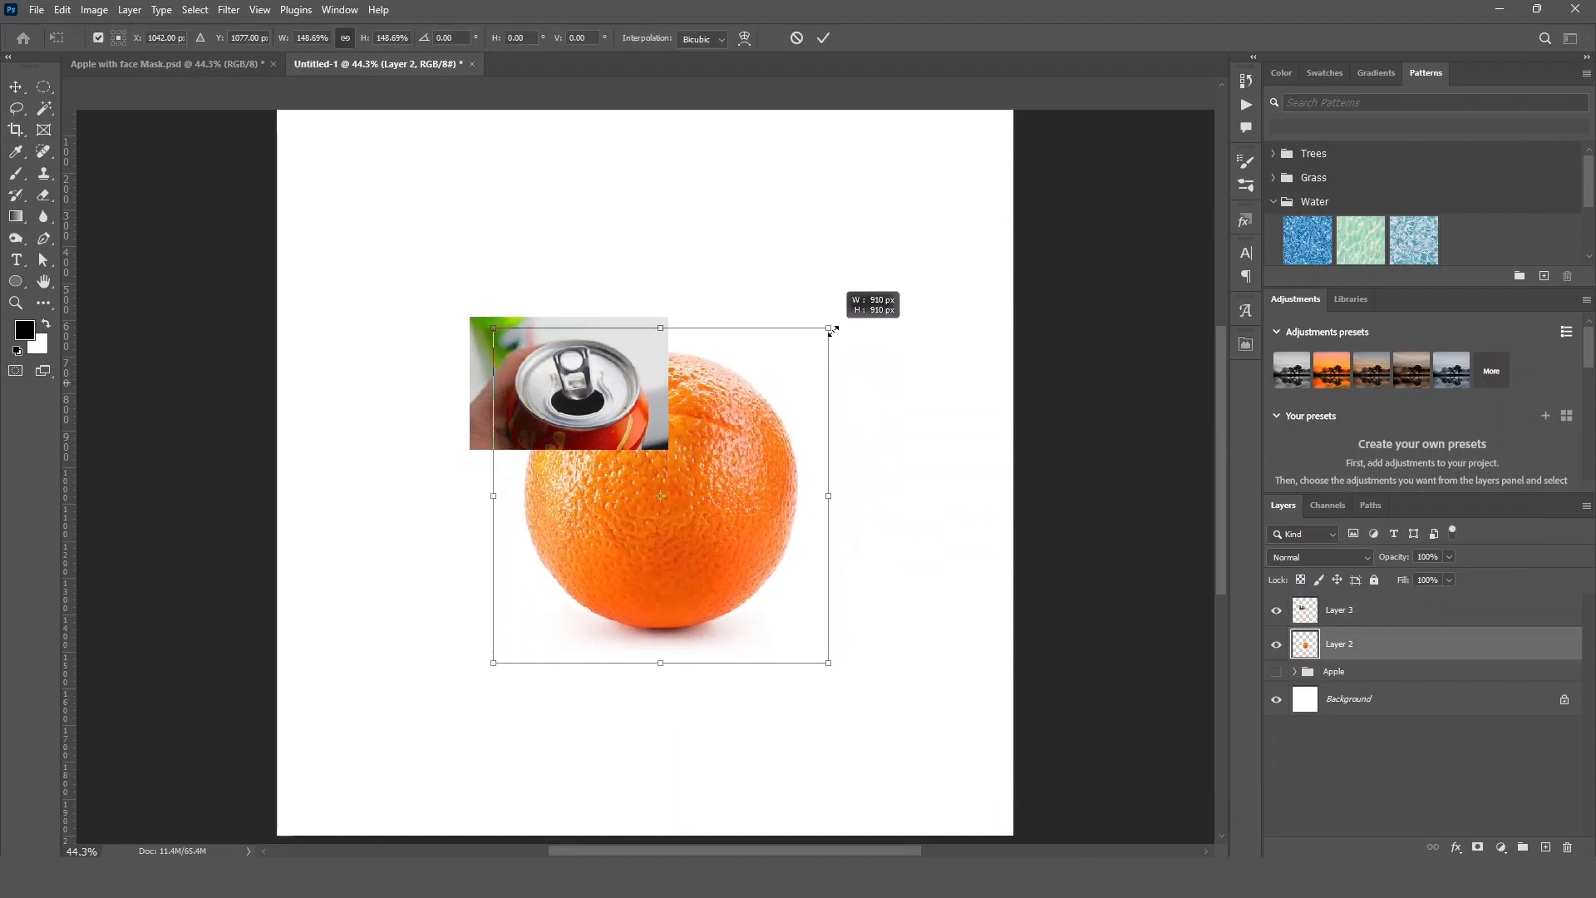
key("Return")
left_click_drag(603, 410, 605, 460)
Draw a circular selection over the can's lid, fill it with black on a new layer and deselect.
scroll(679, 476, "up", 5)
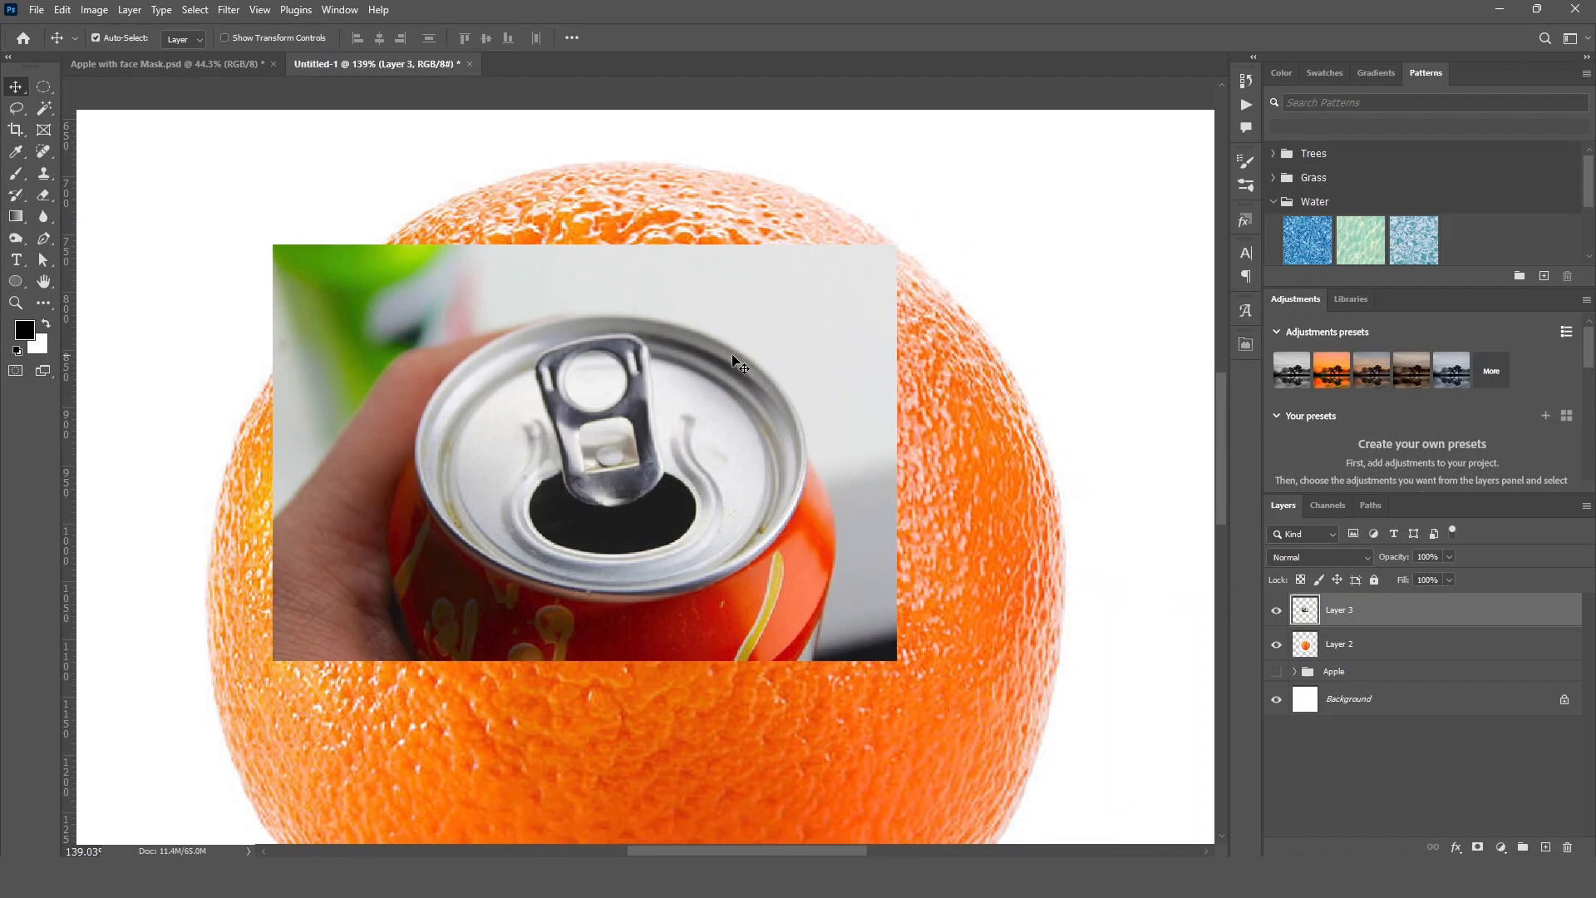
left_click(44, 87)
left_click_drag(397, 298, 906, 593)
left_click(1545, 847)
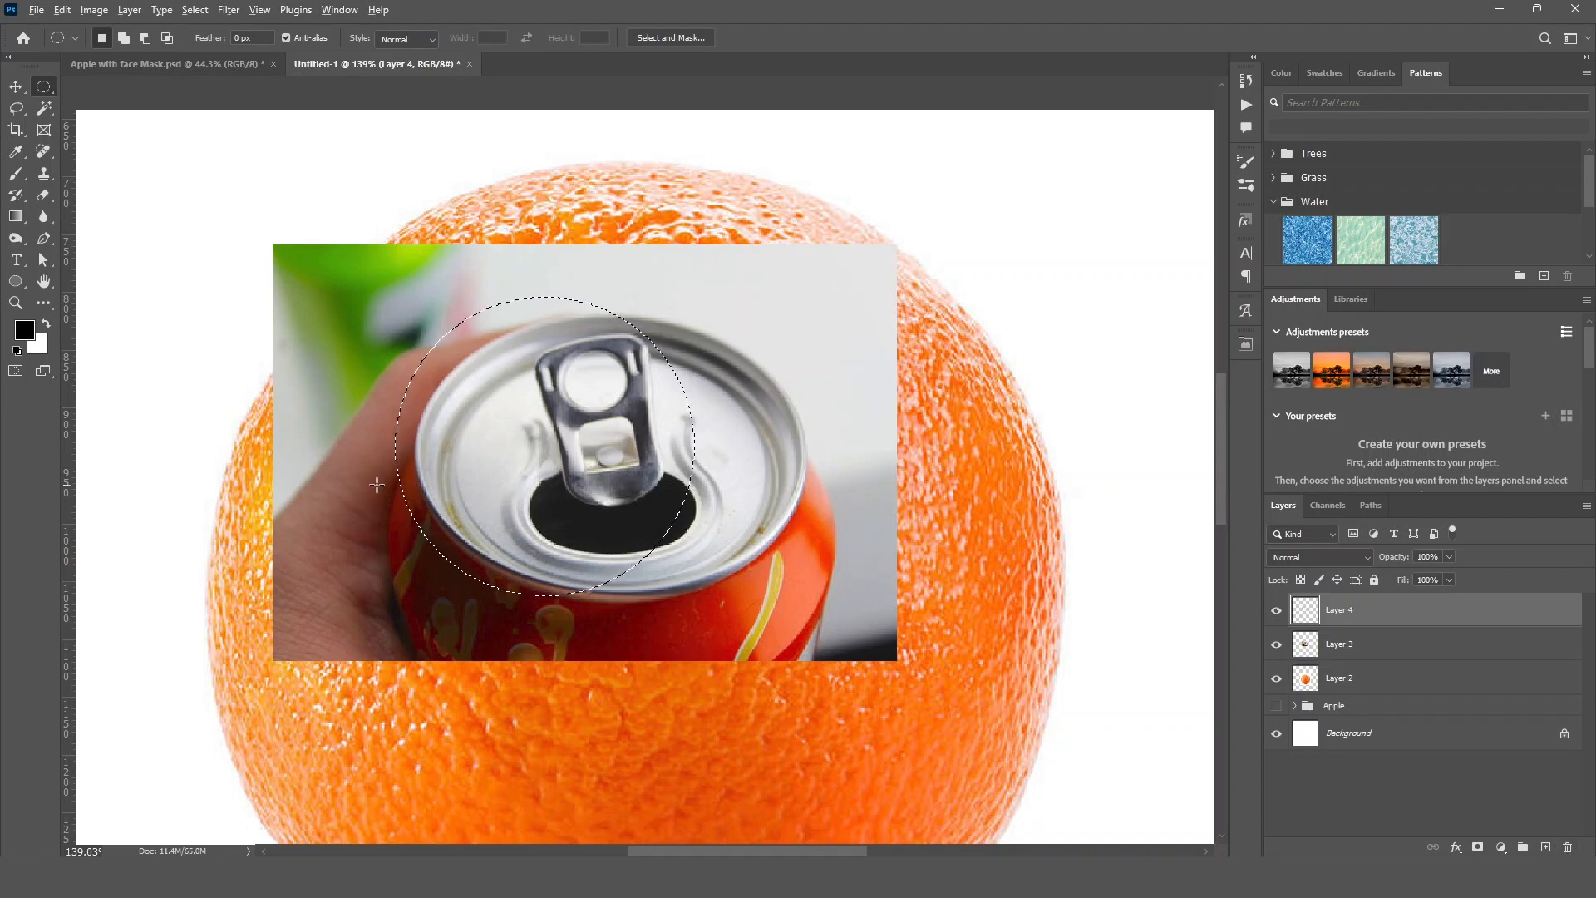
key("alt+BackSpace")
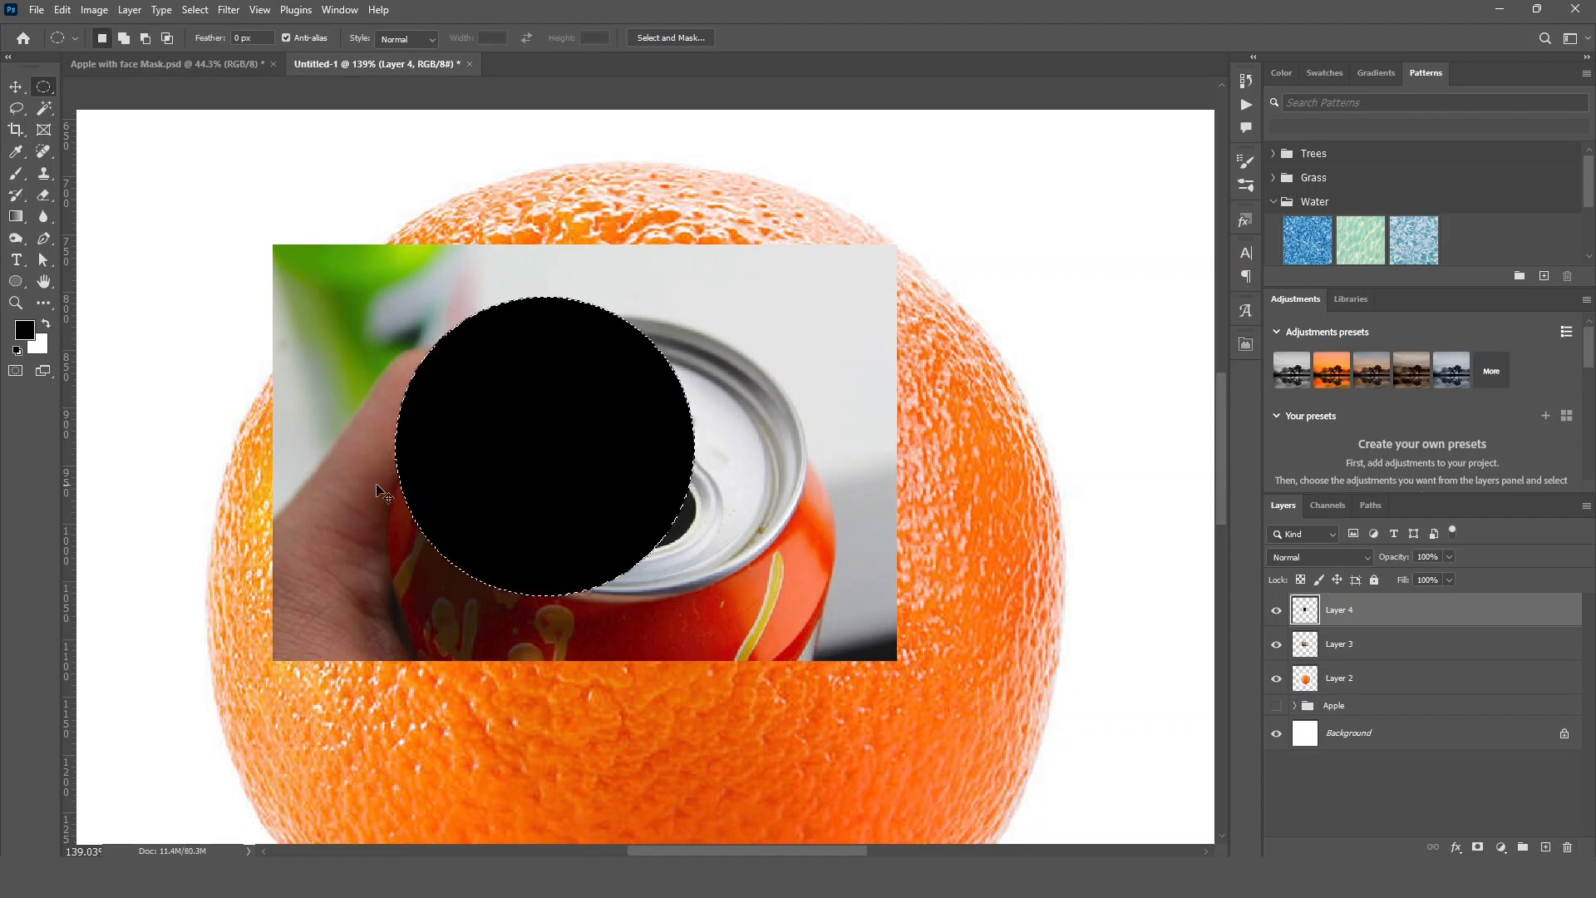
key("ctrl+d")
Move the black circle over the middle of the can lid and lower its layer's fill to 49%.
left_click(18, 88)
left_click_drag(519, 425, 595, 432)
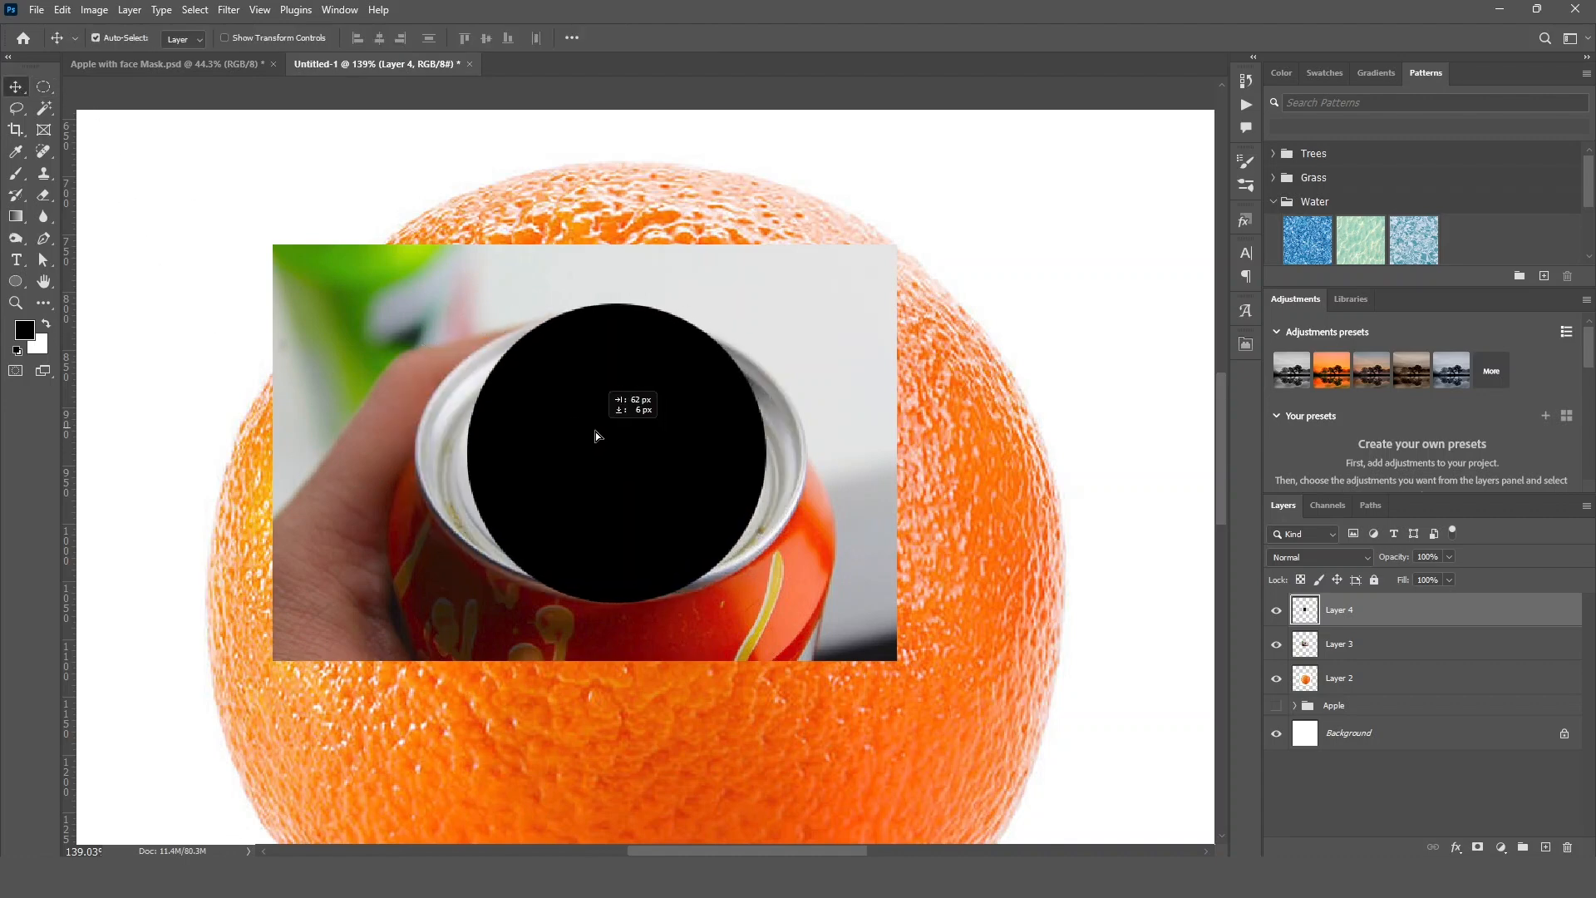
left_click(1449, 581)
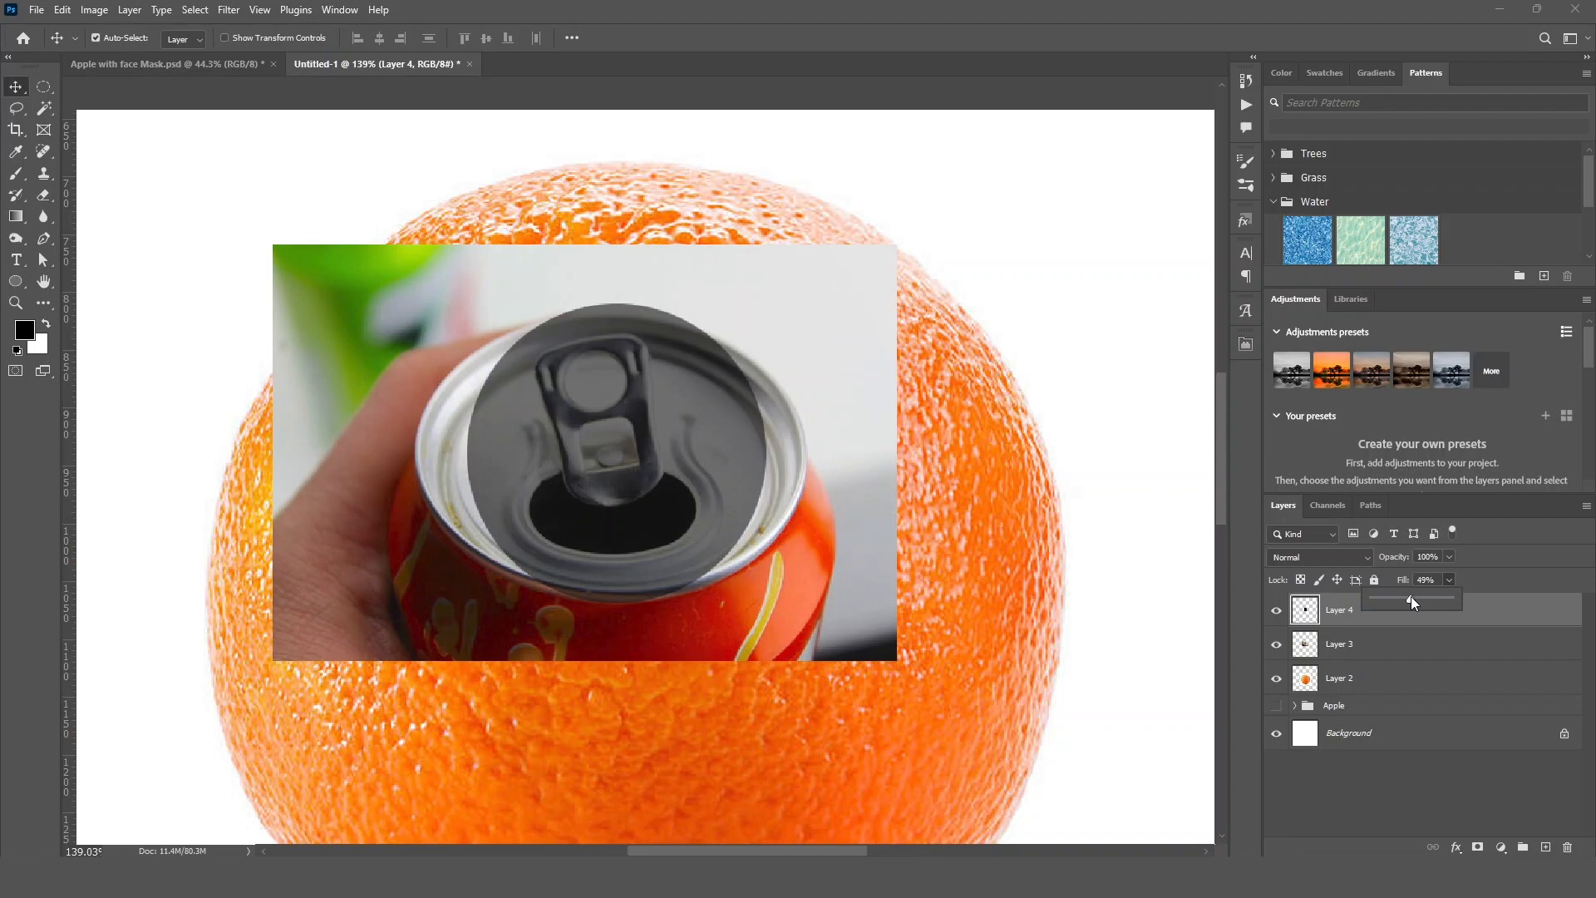
left_click(1472, 610)
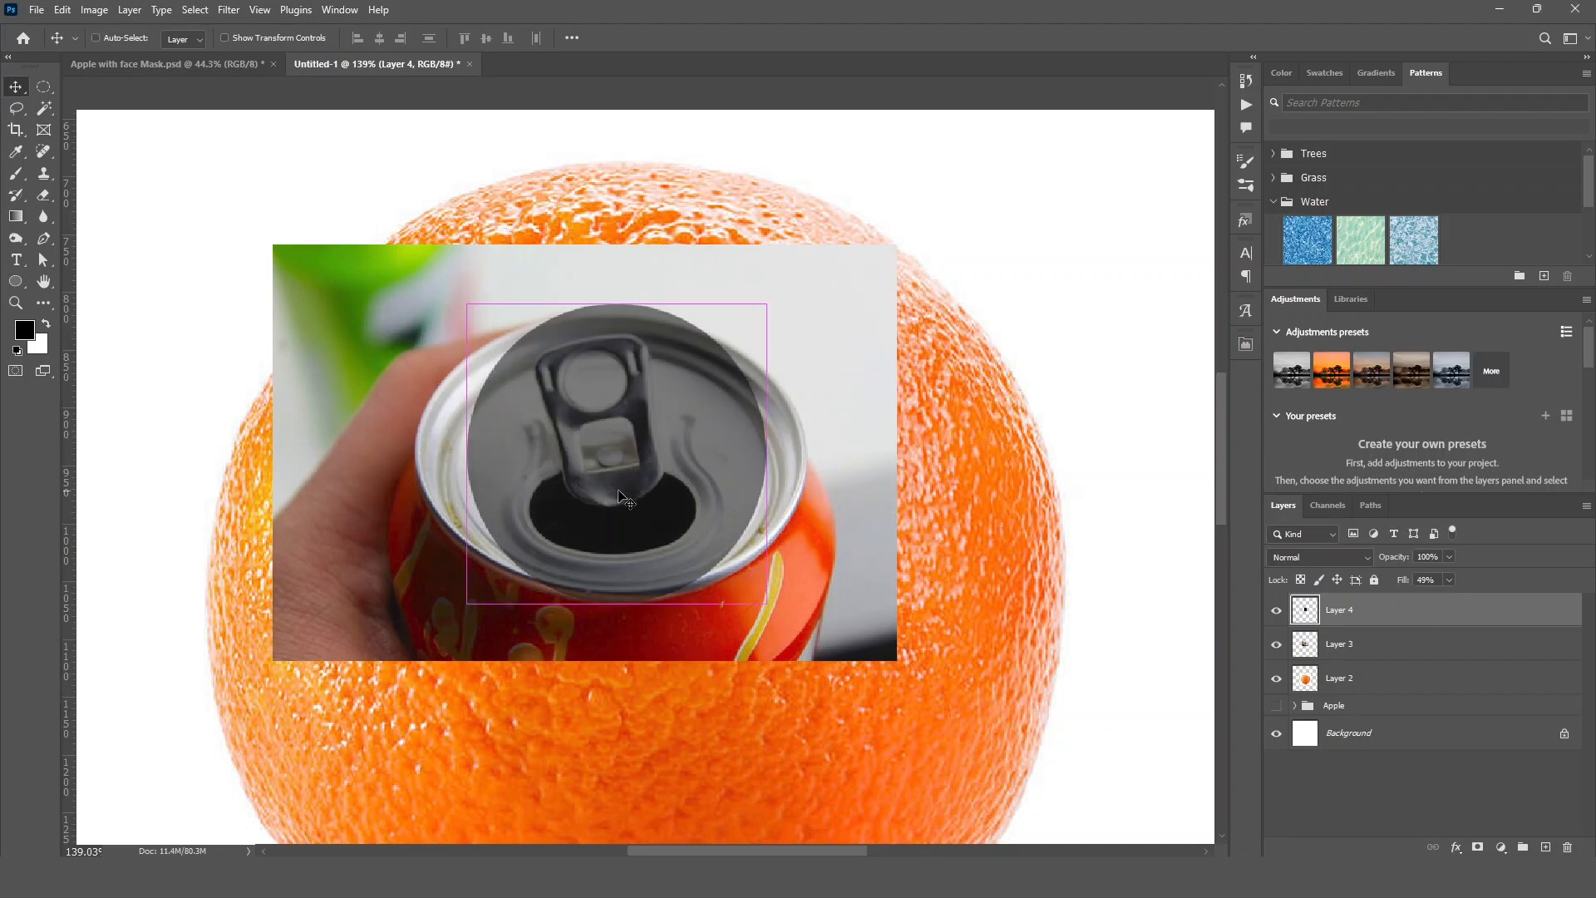
Free-transform the translucent circle into an ellipse that matches the outer rim of the can lid.
key("ctrl+t")
left_click_drag(765, 453, 803, 453)
left_click_drag(467, 453, 416, 453)
left_click_drag(610, 304, 615, 316)
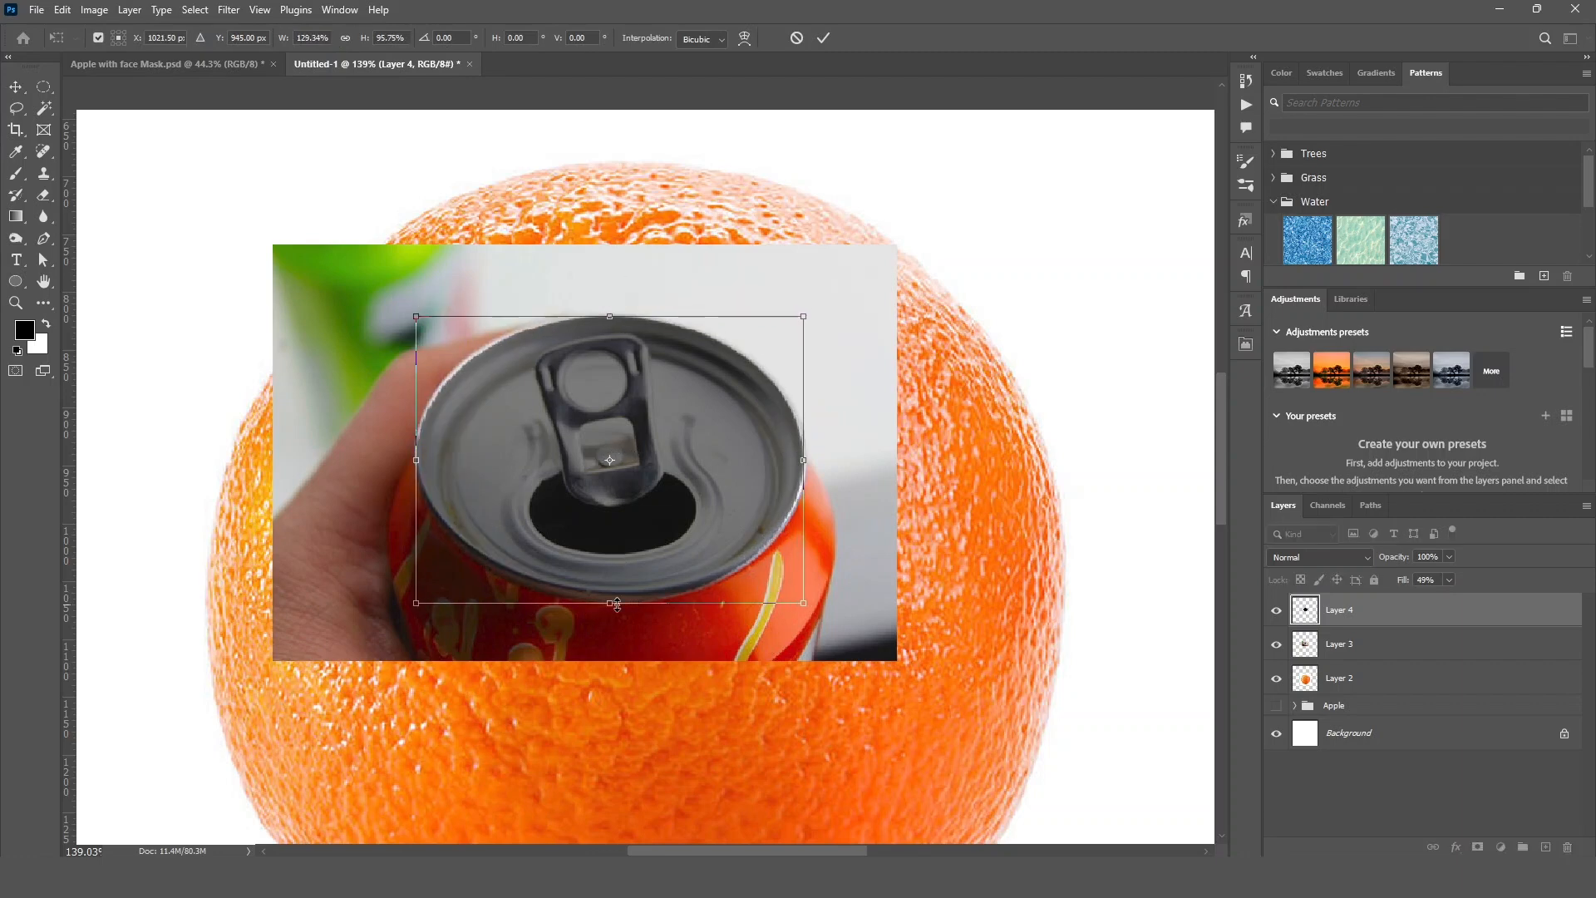
left_click_drag(614, 602, 614, 590)
left_click_drag(802, 453, 807, 454)
left_click_drag(831, 306, 836, 314)
left_click_drag(801, 596, 799, 597)
key("Return")
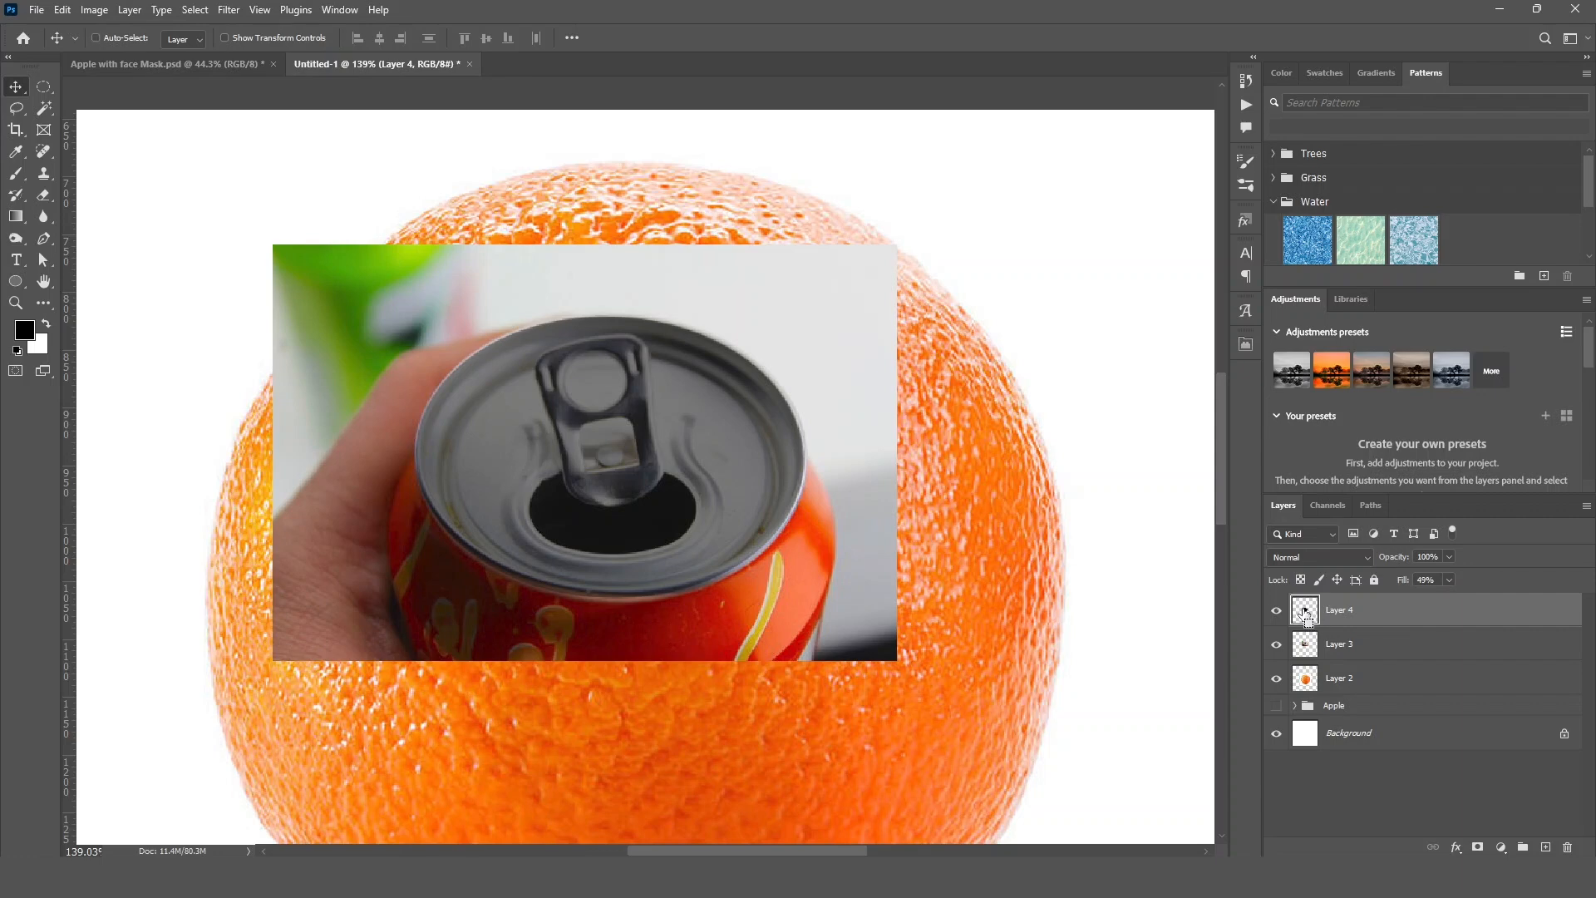
Load the ellipse as a selection, hide Layer 4, and use the selection to mask the can photo on Layer 3.
left_click(1305, 613, "ctrl")
left_click(1276, 613)
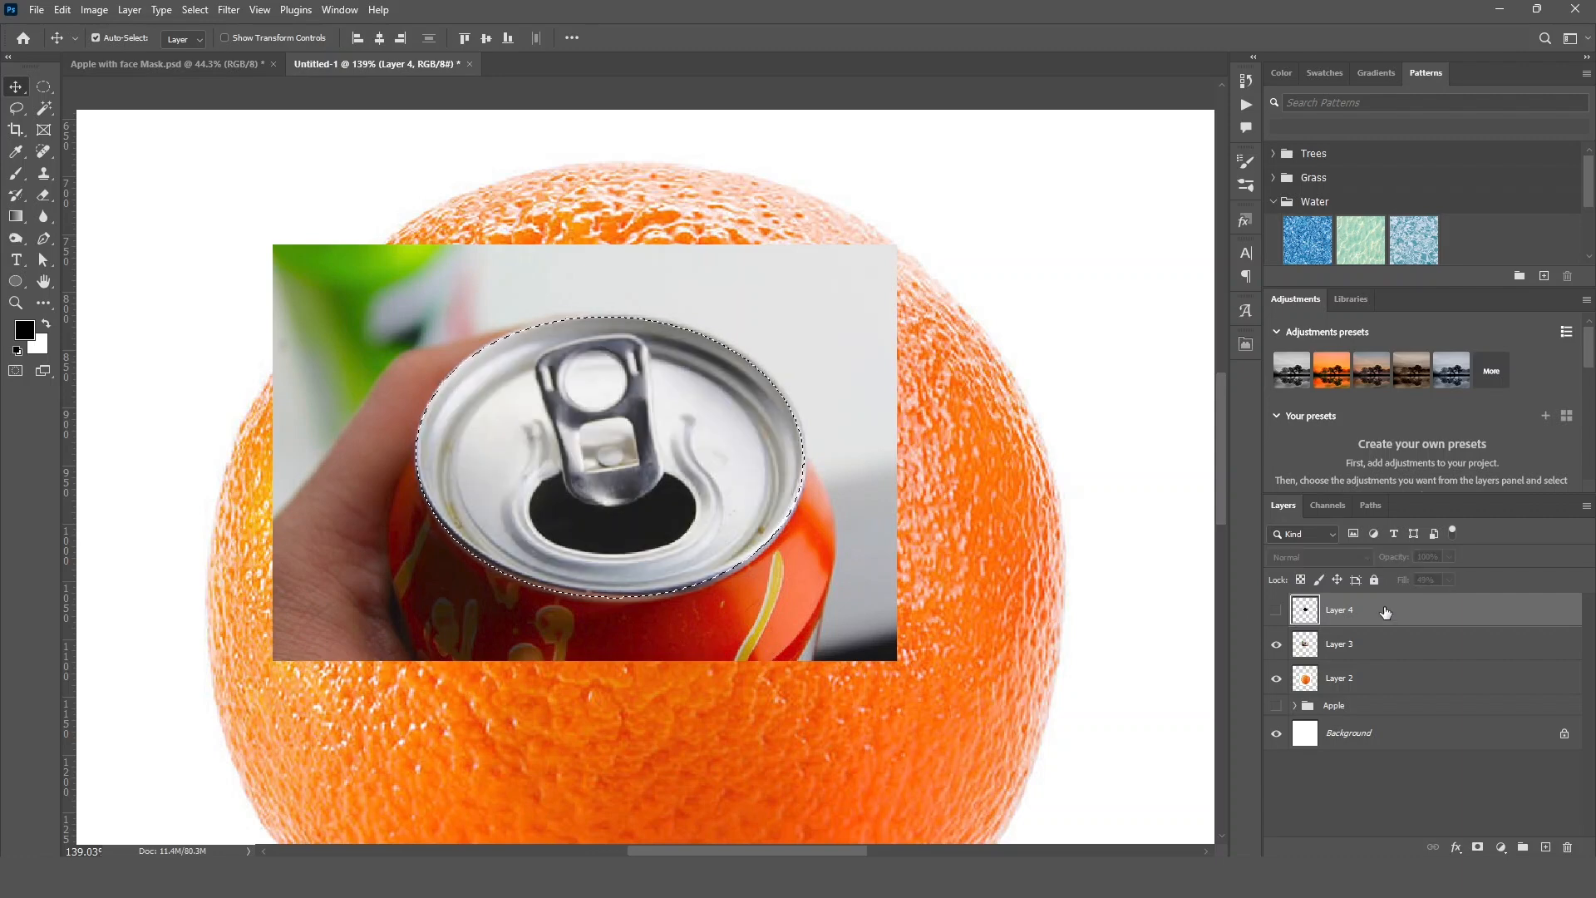
left_click(1328, 652)
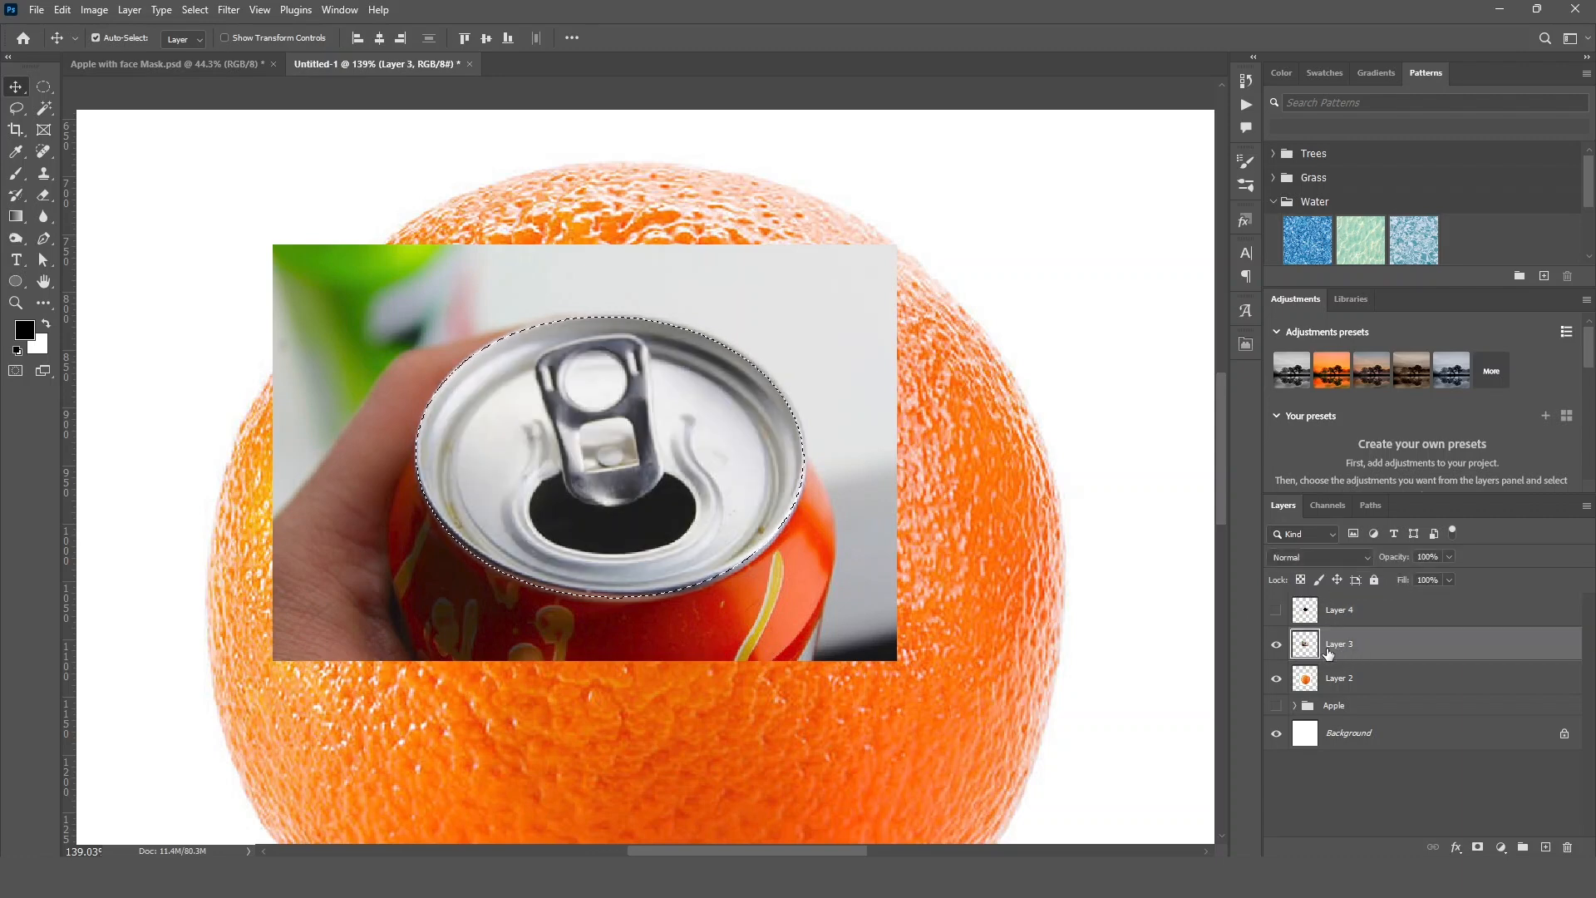
left_click(1477, 847)
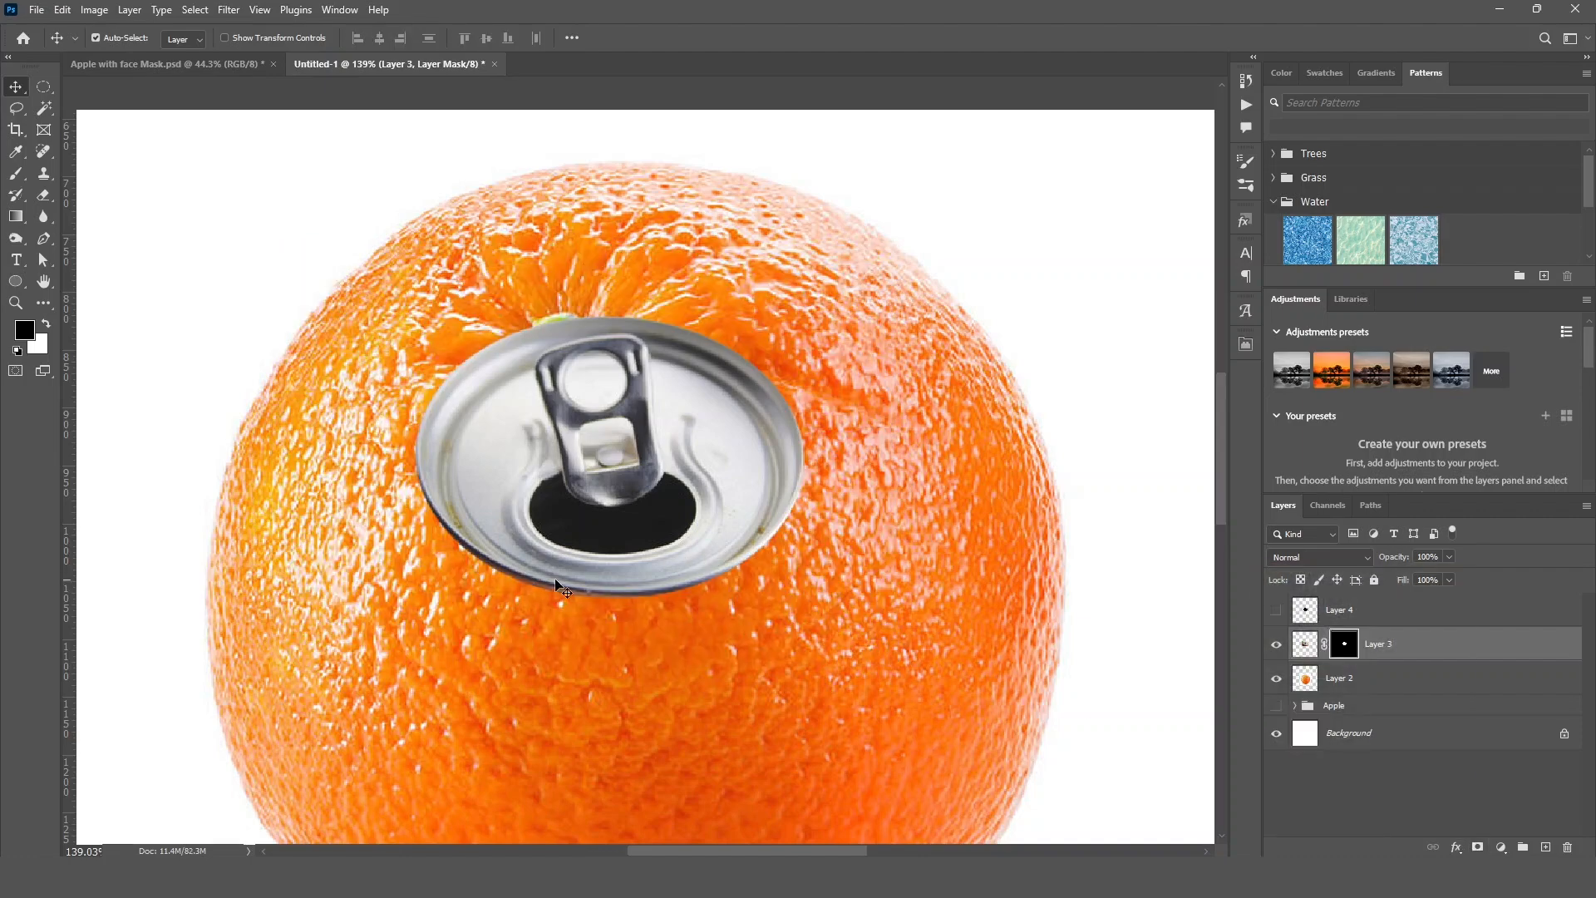
Paint black on the can layer's mask along the lid's lower rim with an 8 px brush at 100% hardness.
scroll(531, 582, "up", 3)
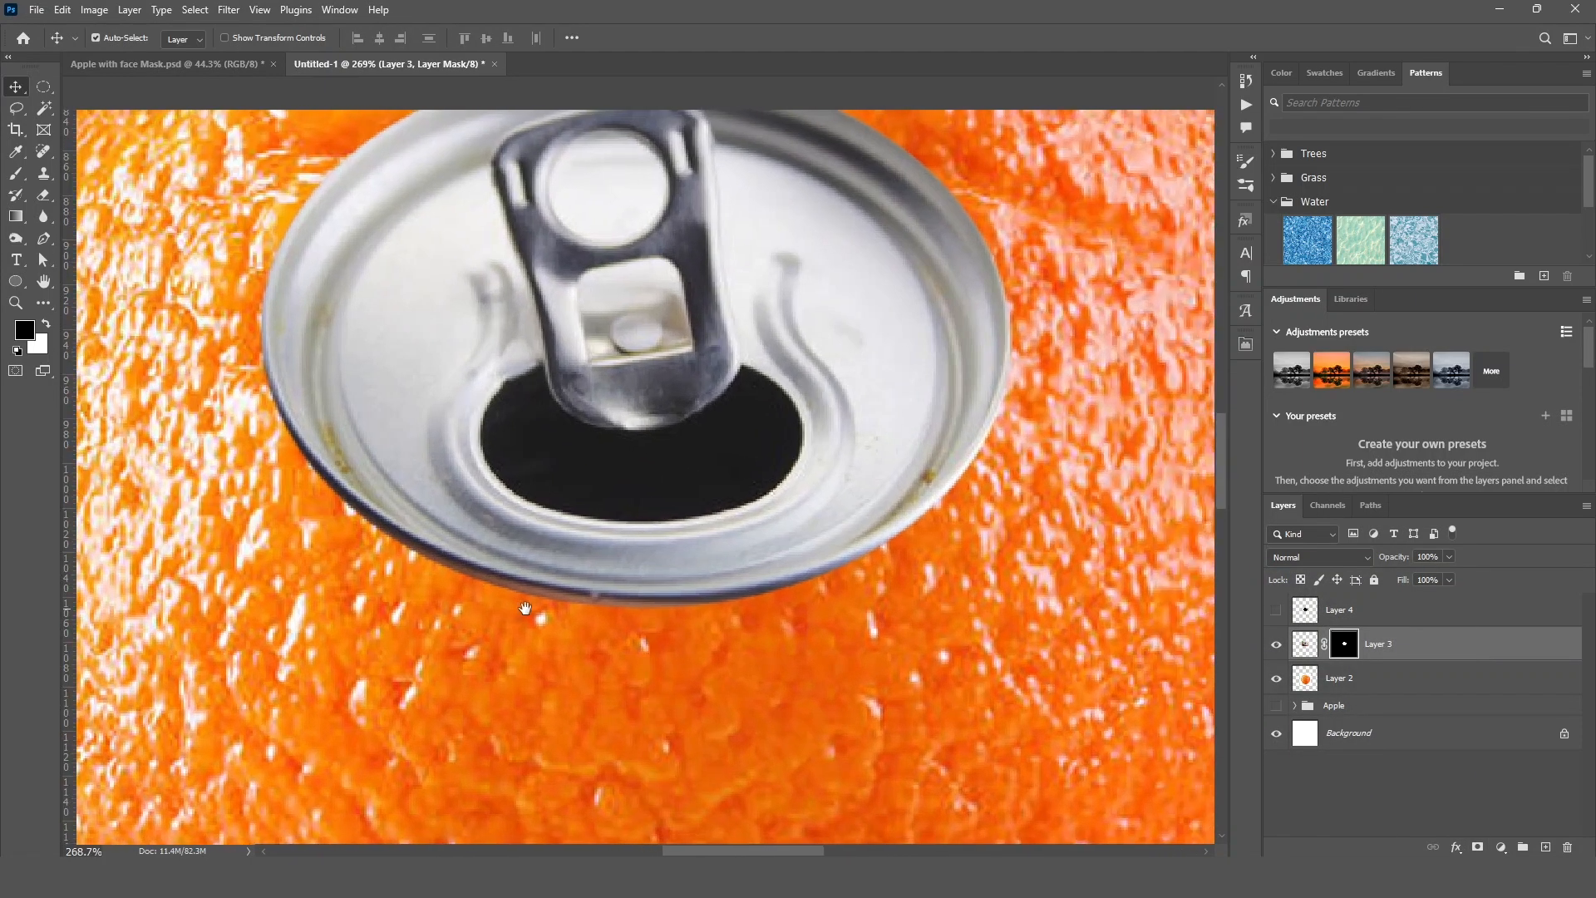
left_click(16, 173)
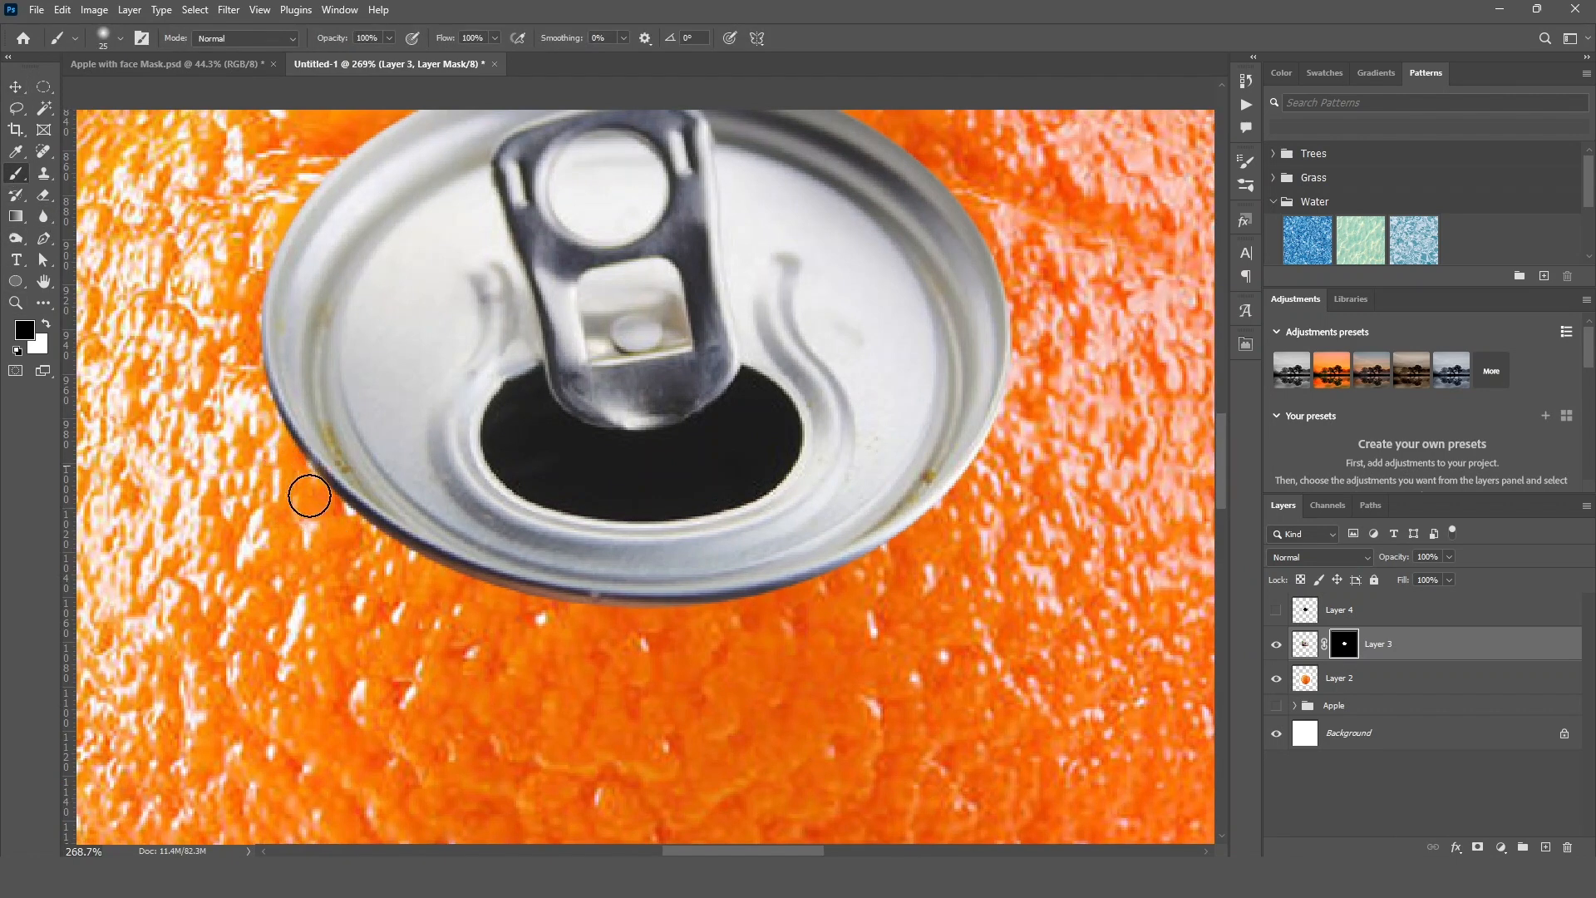
key("bracketleft")
key("bracketleft")
key("bracketleft")
key("bracketleft")
right_click(344, 517)
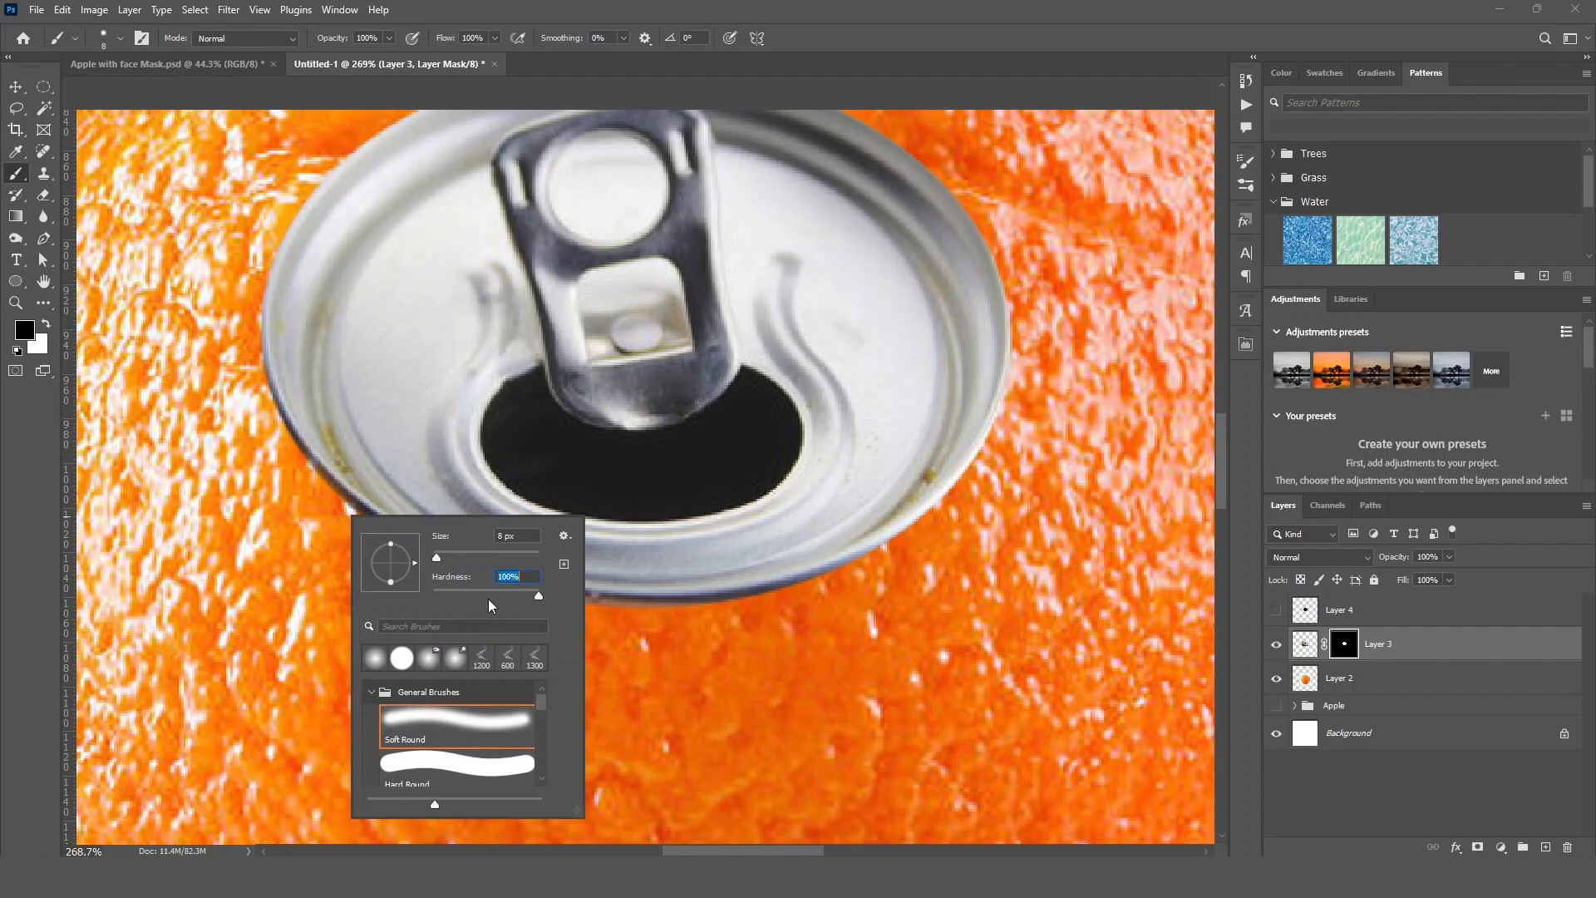
key("Return")
mouse_move(276, 402)
left_mouse_down()
mouse_move(356, 516)
mouse_move(638, 605)
mouse_move(792, 592)
left_mouse_up()
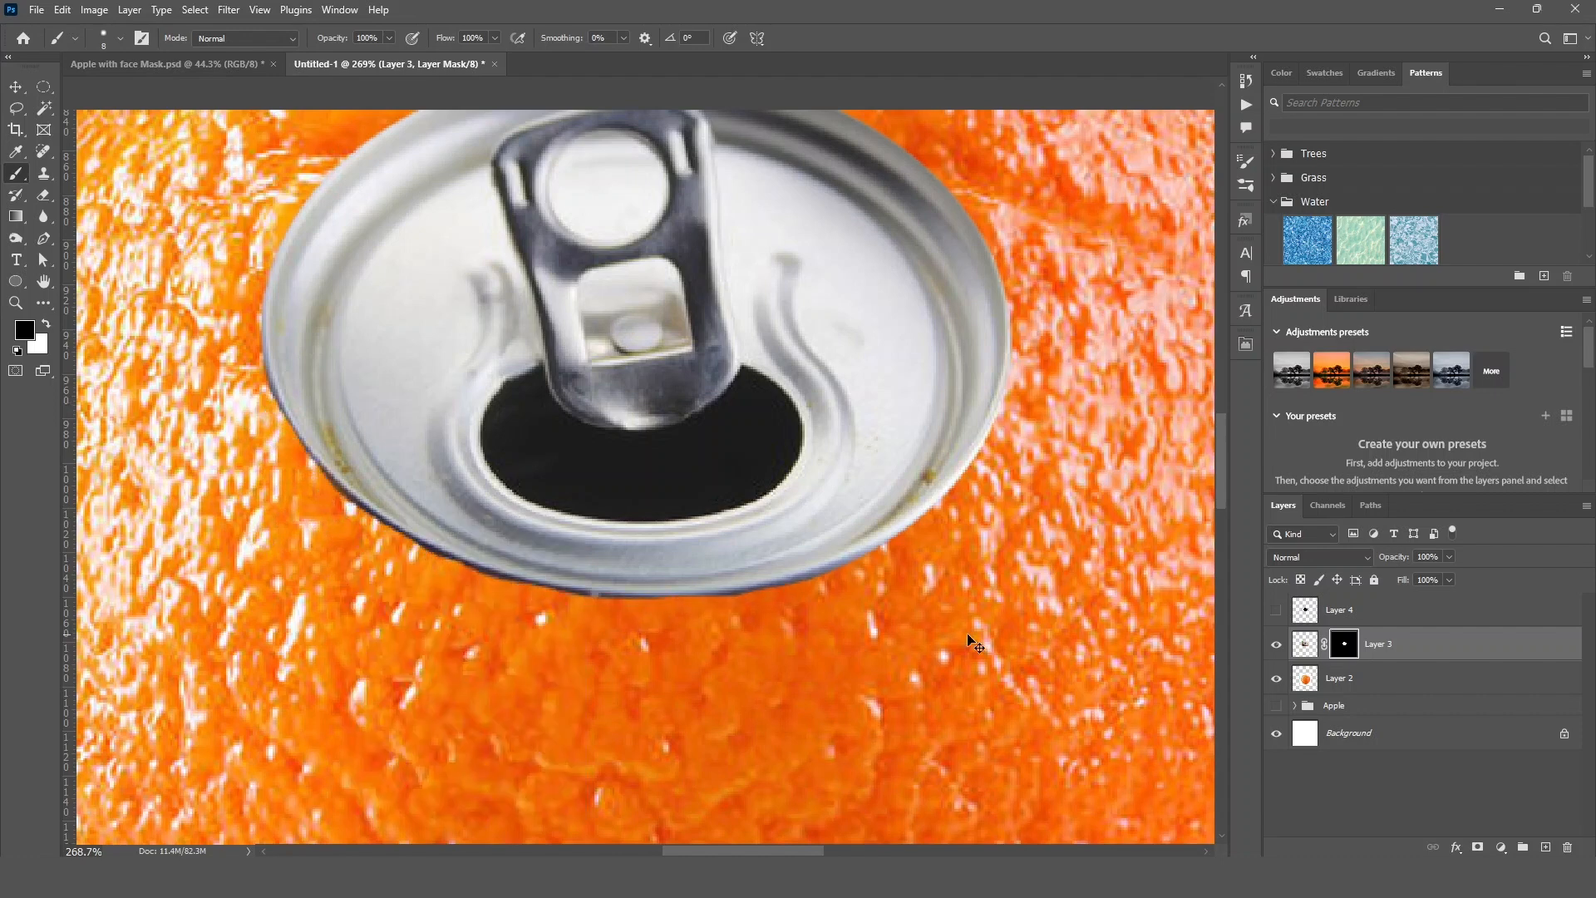
Place the can lid on the orange's upper left, scaled to about 120.5% and rotated about -13.9°.
key("ctrl+0")
key("v")
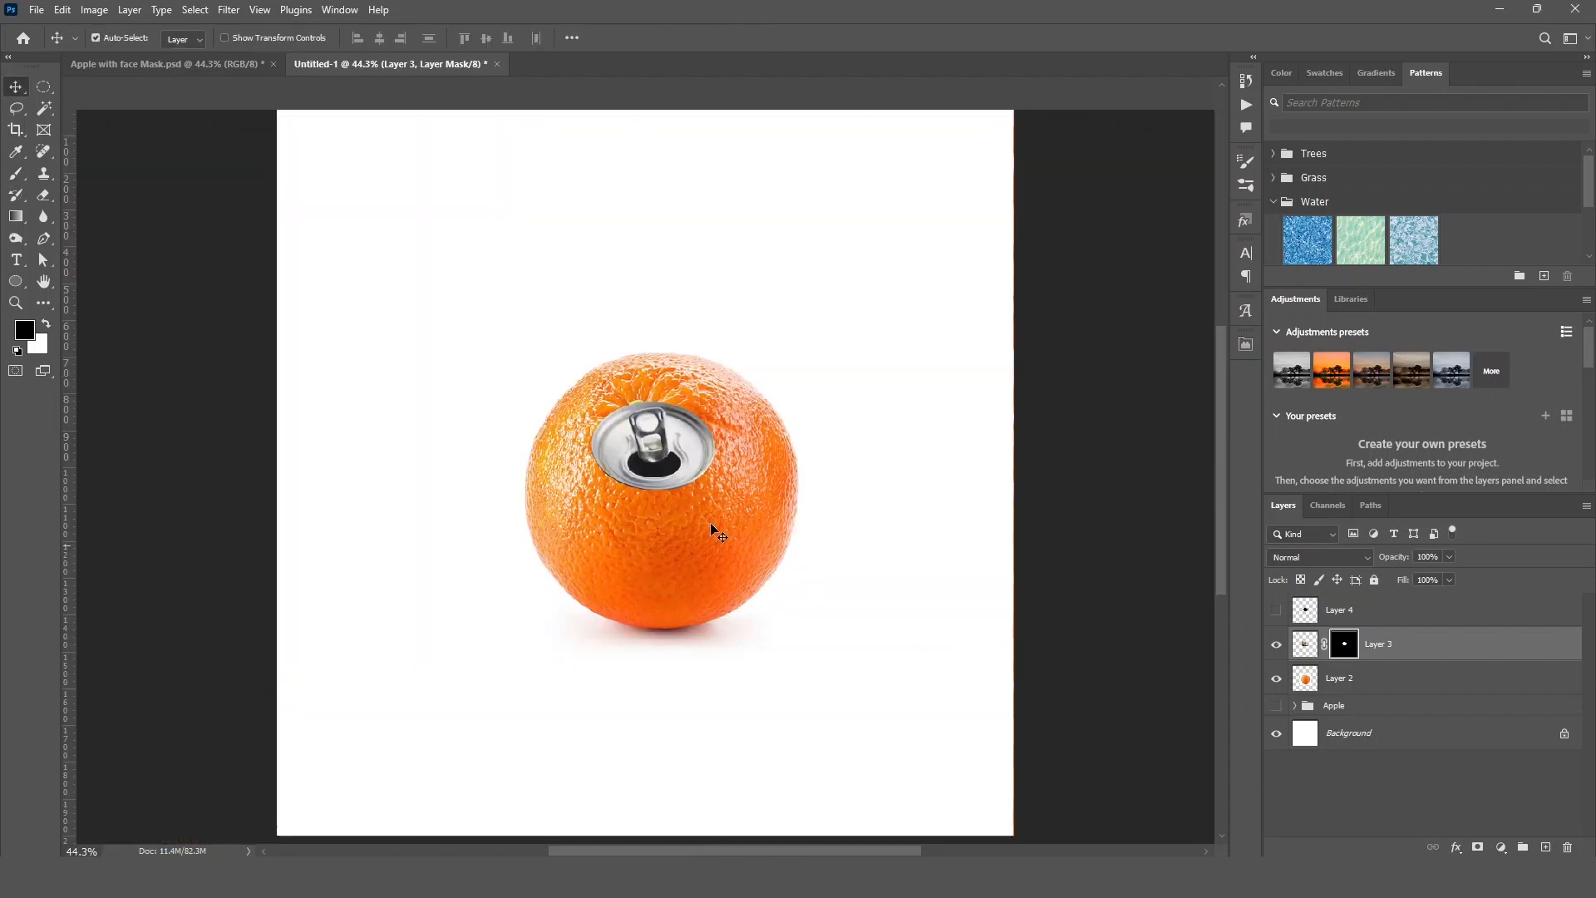
left_click_drag(672, 458, 662, 430)
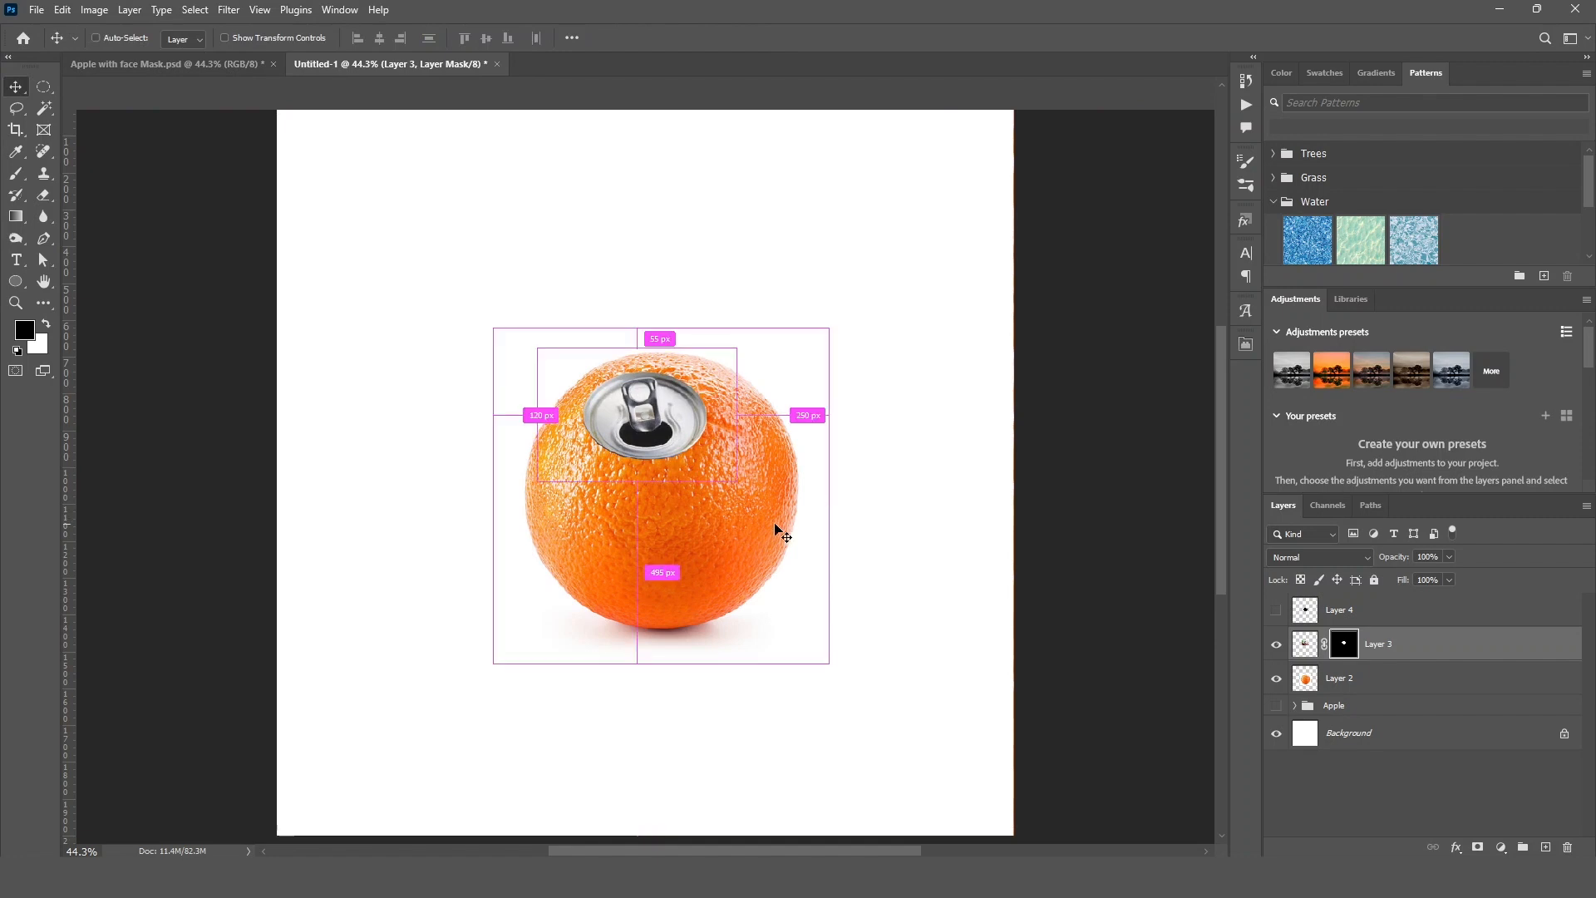
key("ctrl+t")
mouse_move(735, 345)
left_mouse_down()
mouse_move(773, 314)
mouse_move(755, 323)
left_mouse_up()
left_click_drag(674, 439, 674, 454)
left_click_drag(801, 331, 775, 300)
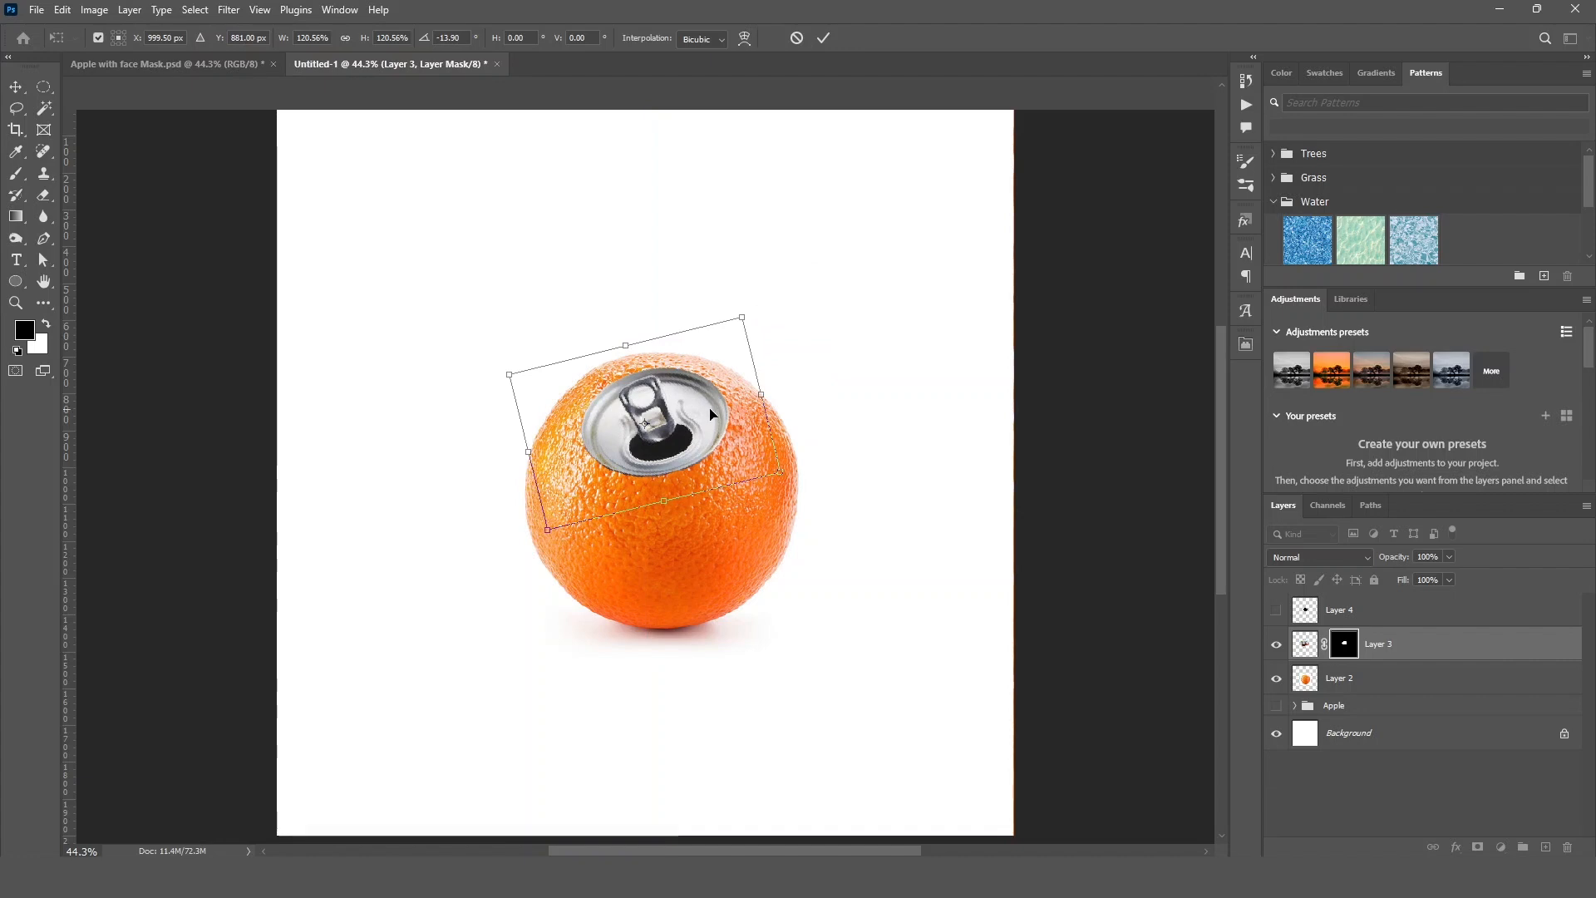
left_click_drag(700, 414, 684, 416)
key("Return")
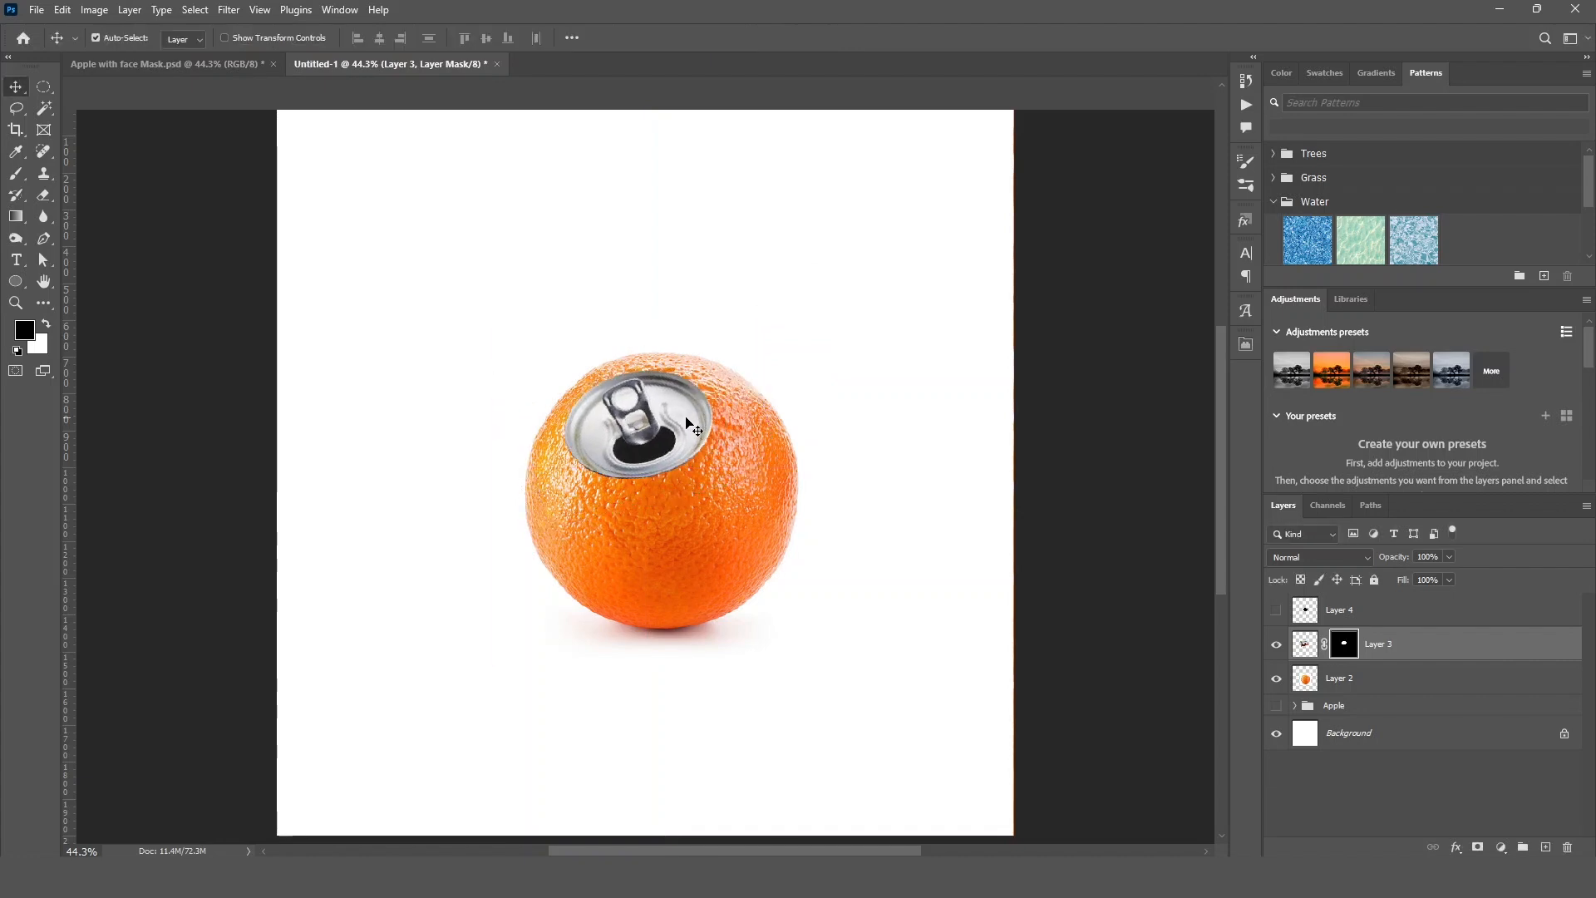
Rotate the can lid slightly further counter-clockwise to follow the orange's curve.
key("ctrl+t")
left_click_drag(776, 313, 785, 291)
key("Return")
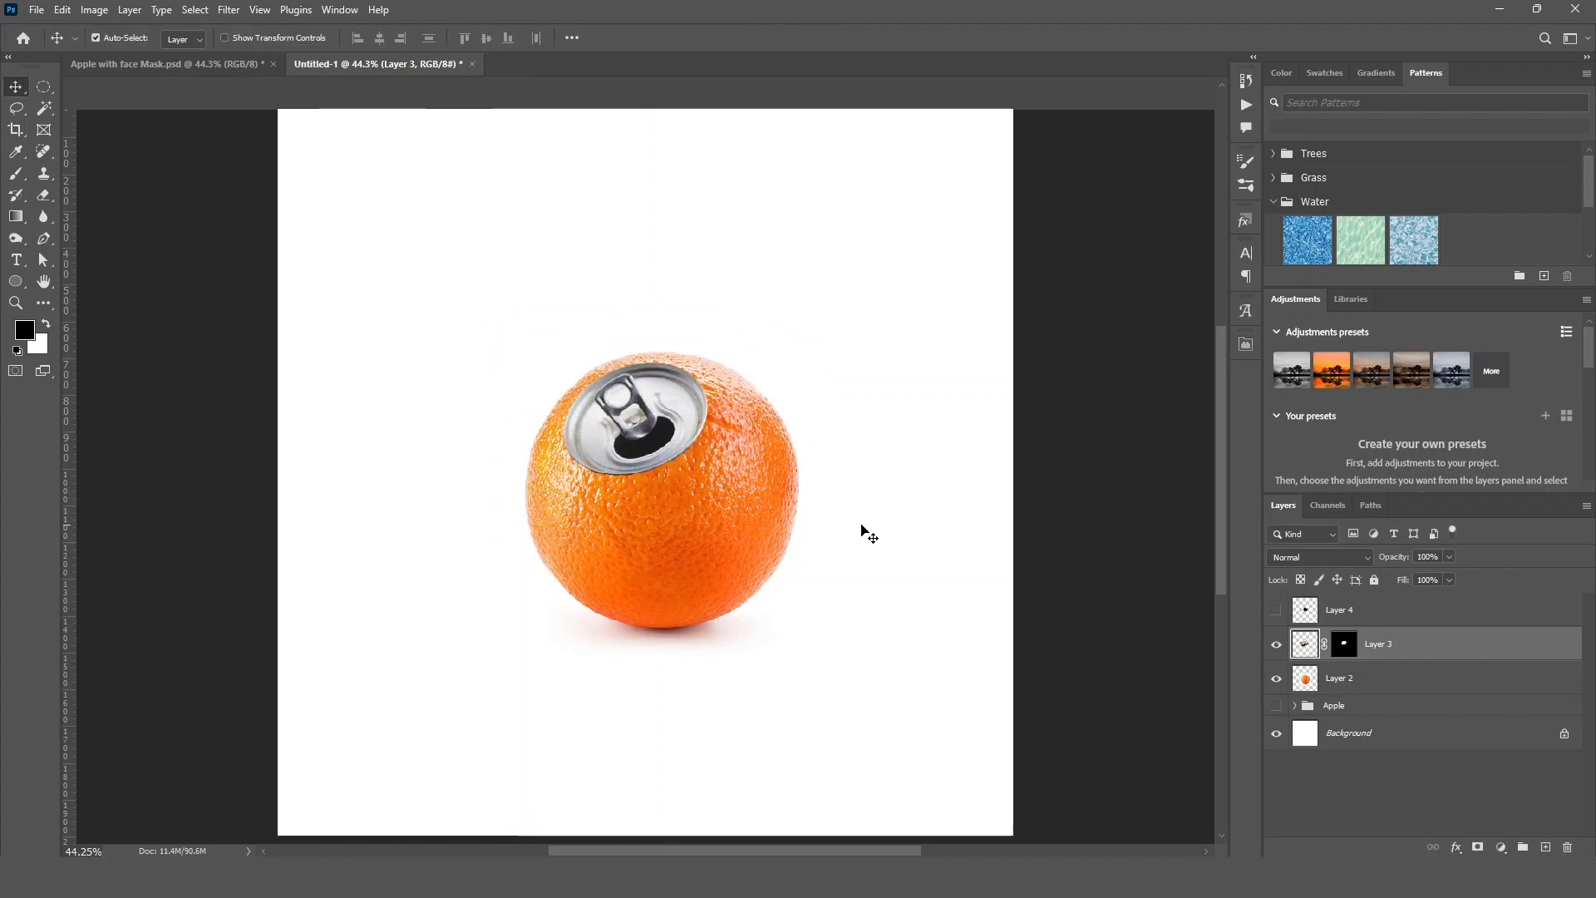
Group Layer 4, Layer 3 and Layer 2 under the name Org, and hide the group.
left_click(1369, 615)
left_click(1370, 678, "shift")
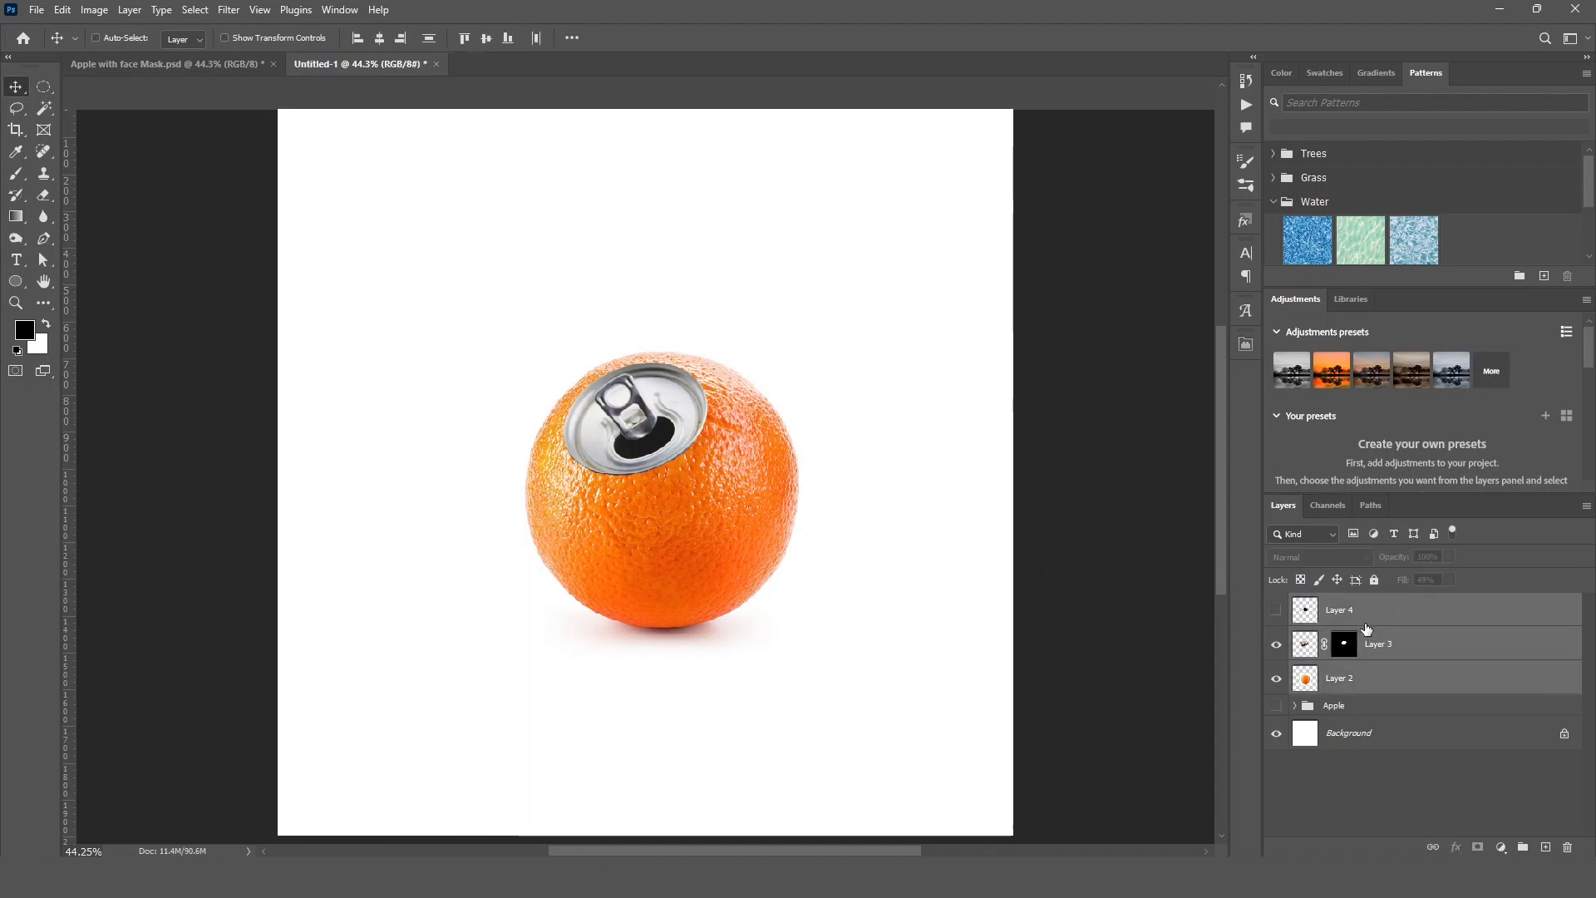
key("ctrl+g")
double_click(1340, 605)
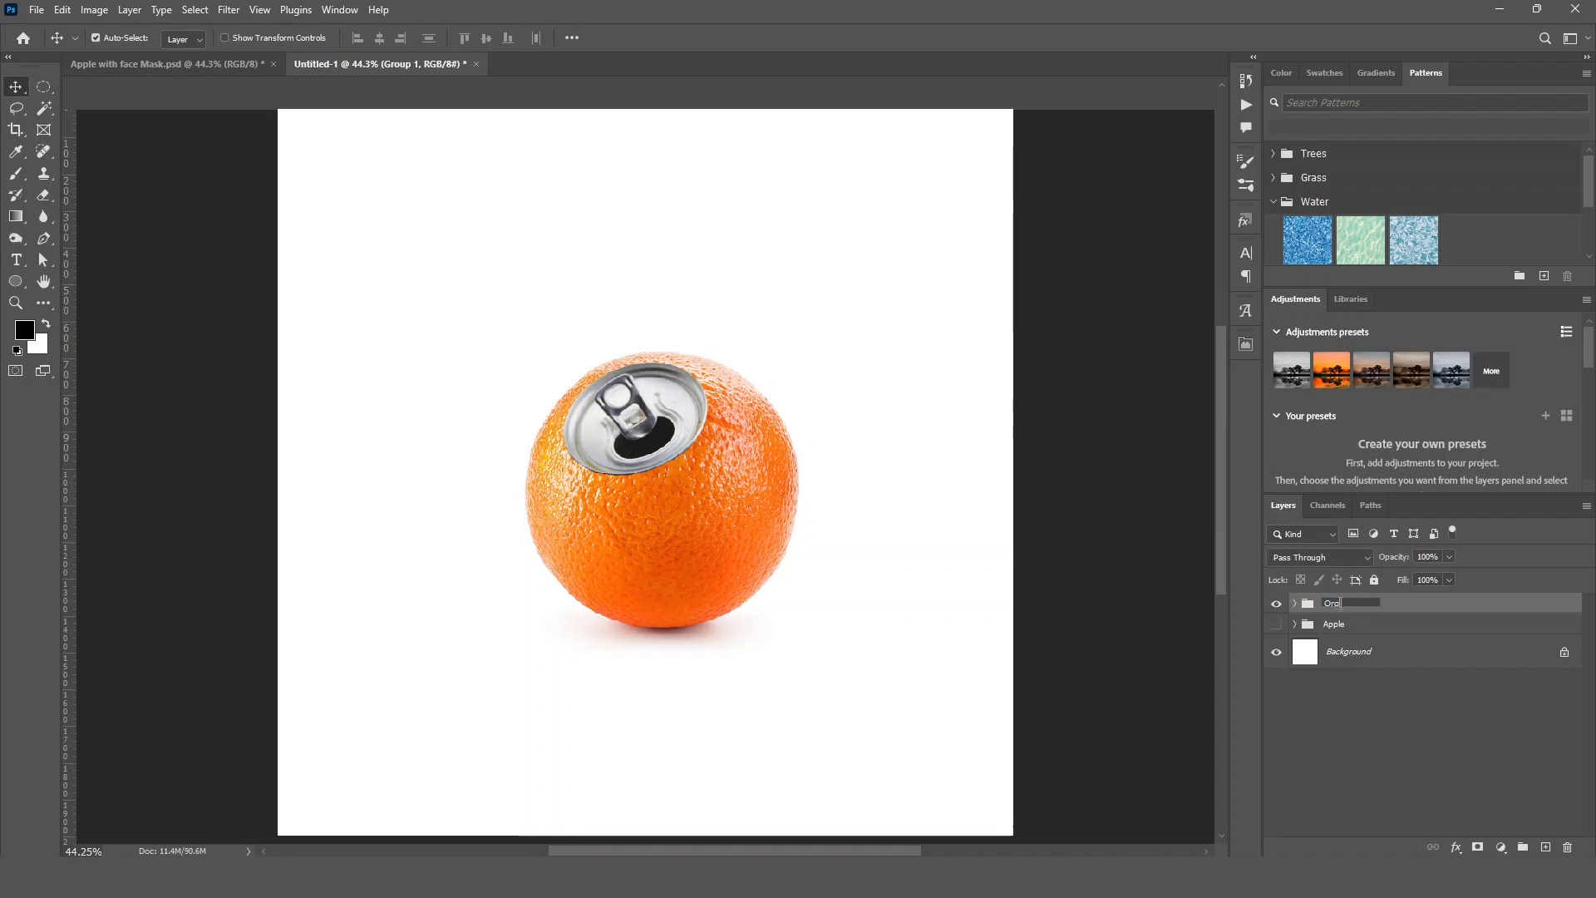
type("Org")
key("Return")
left_click(1279, 605)
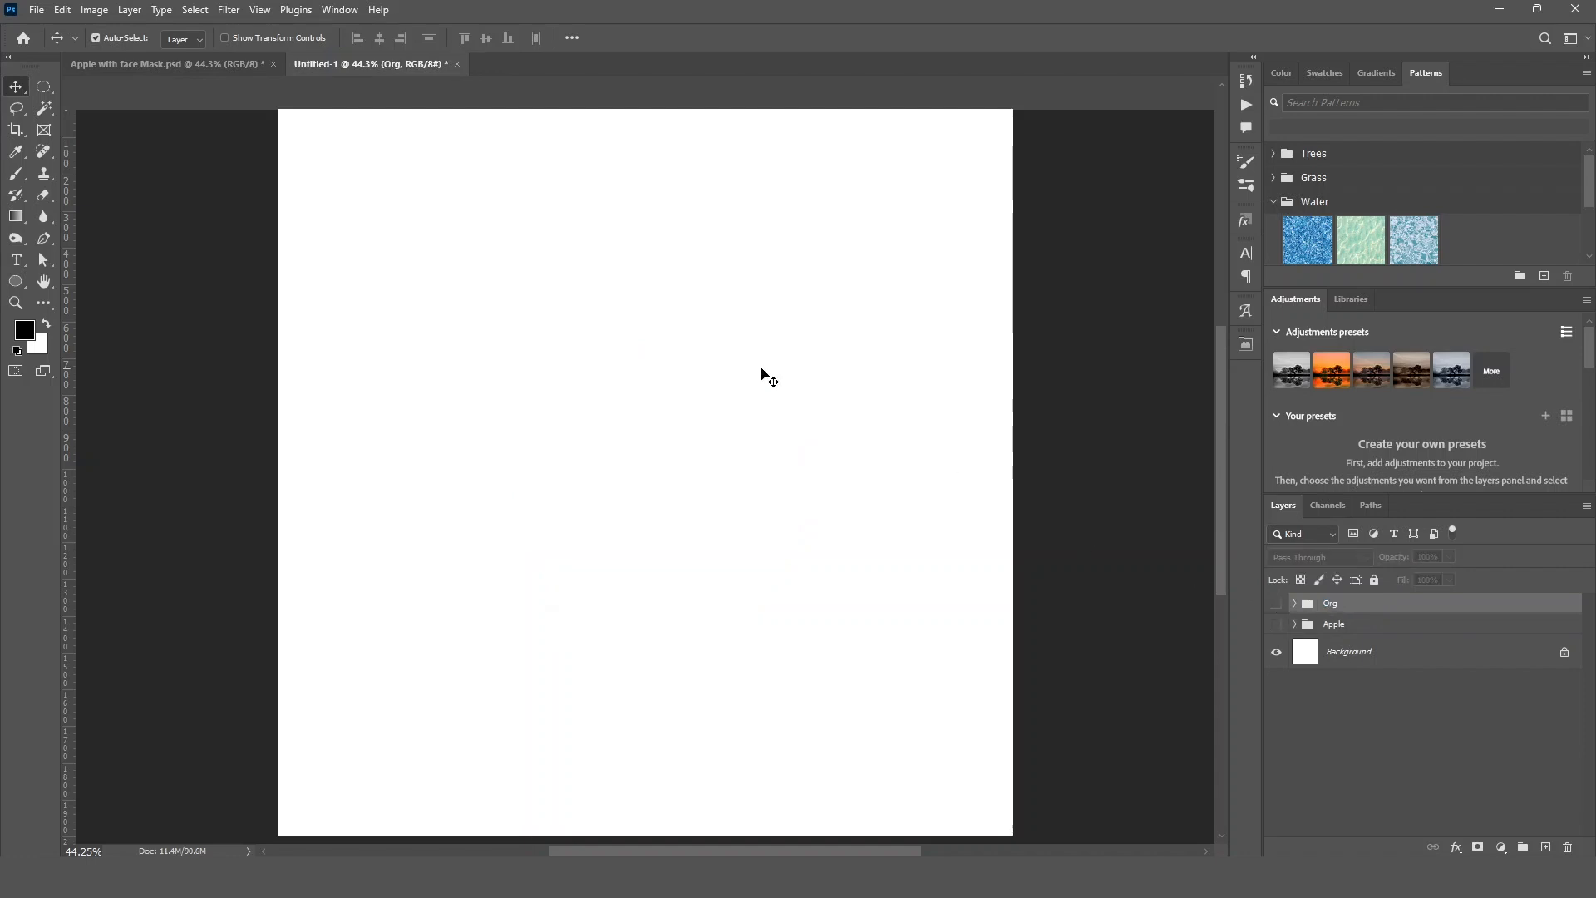
In Apple with face Mask.psd, show the Cup group instead of Orange and examine its cloud, mountain and cup layers.
left_click(226, 65)
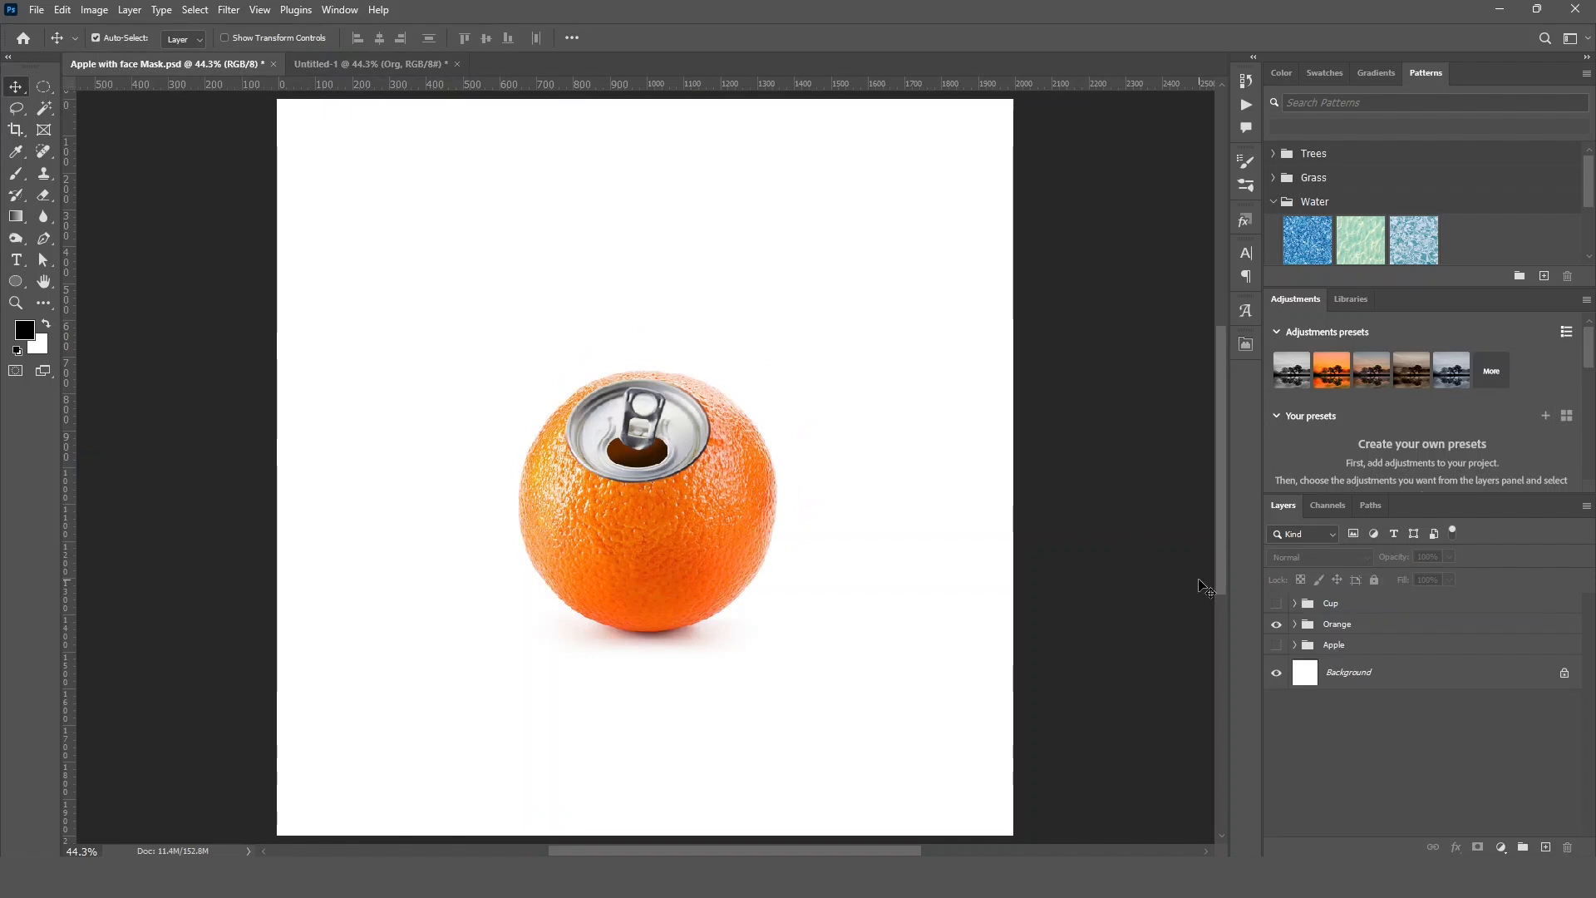
left_click(1276, 624)
left_click(1276, 602)
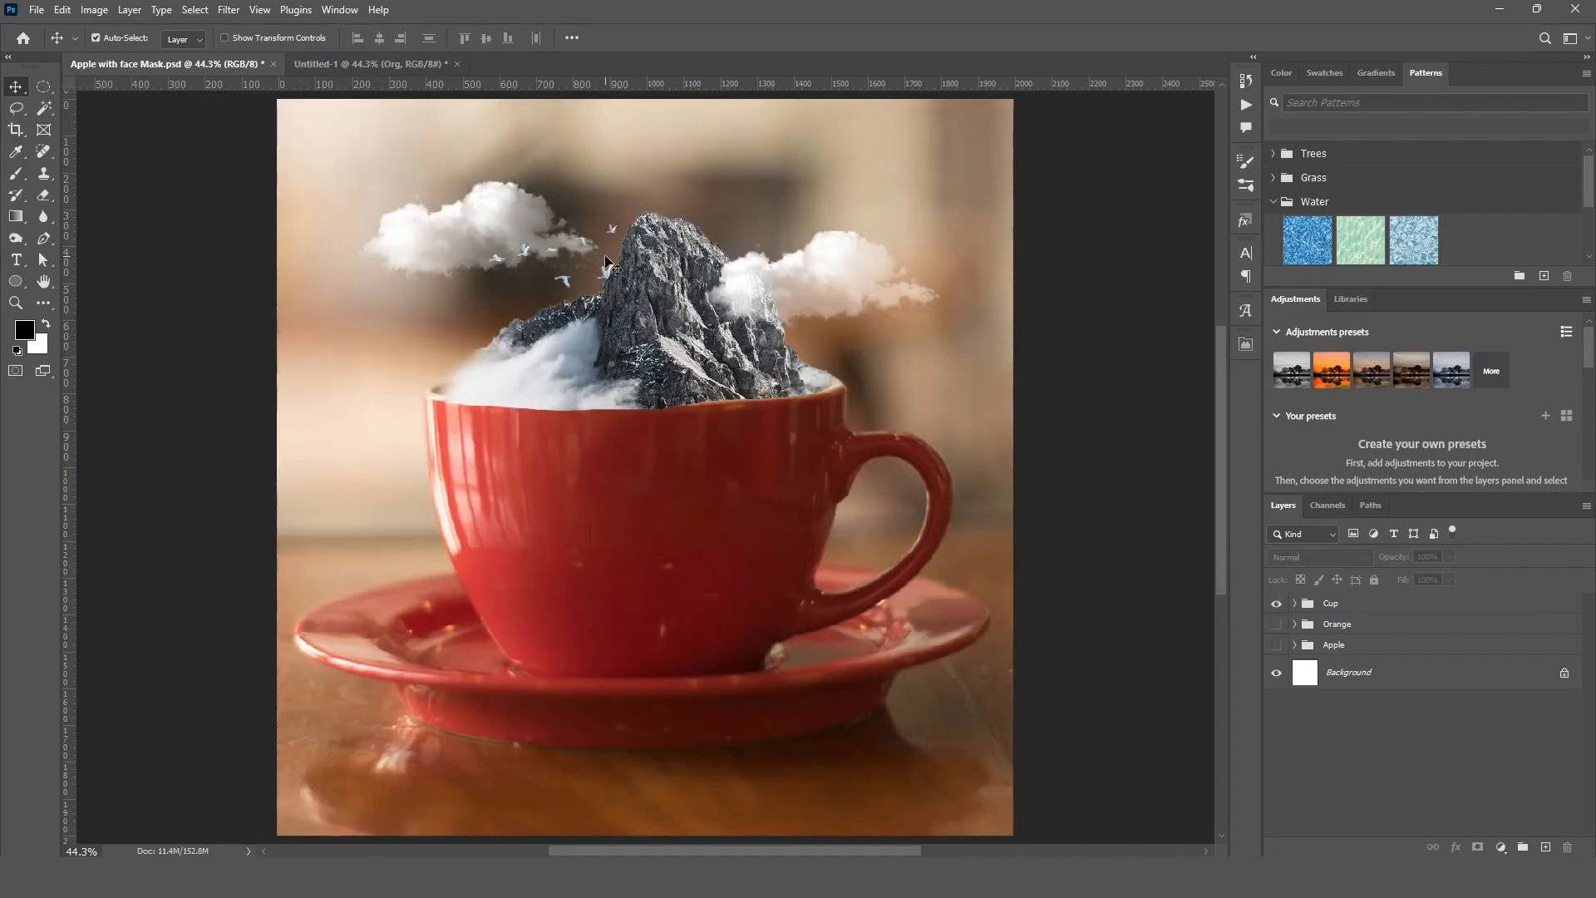
left_click(565, 285)
left_click(880, 300)
left_click(718, 343)
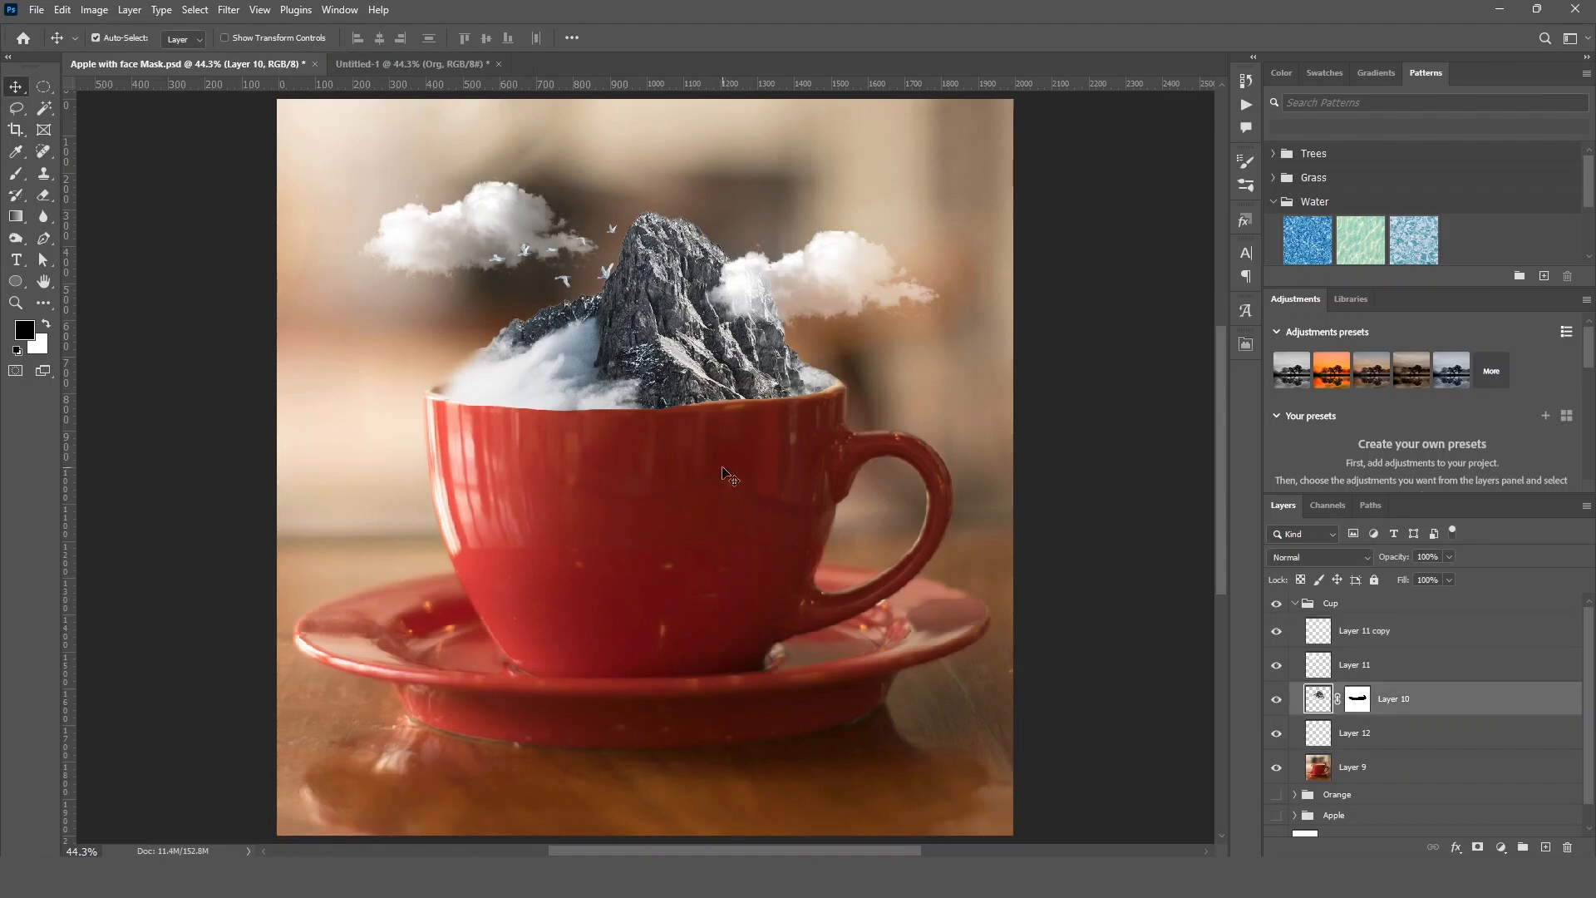
left_click(728, 503)
Return to the untitled document and open mountain-png-mountainpng-5.png, pexels-chiecharon-1187317.jpg, the birds PNG and the cloud PNG from the Apple with face folder.
left_click(423, 64)
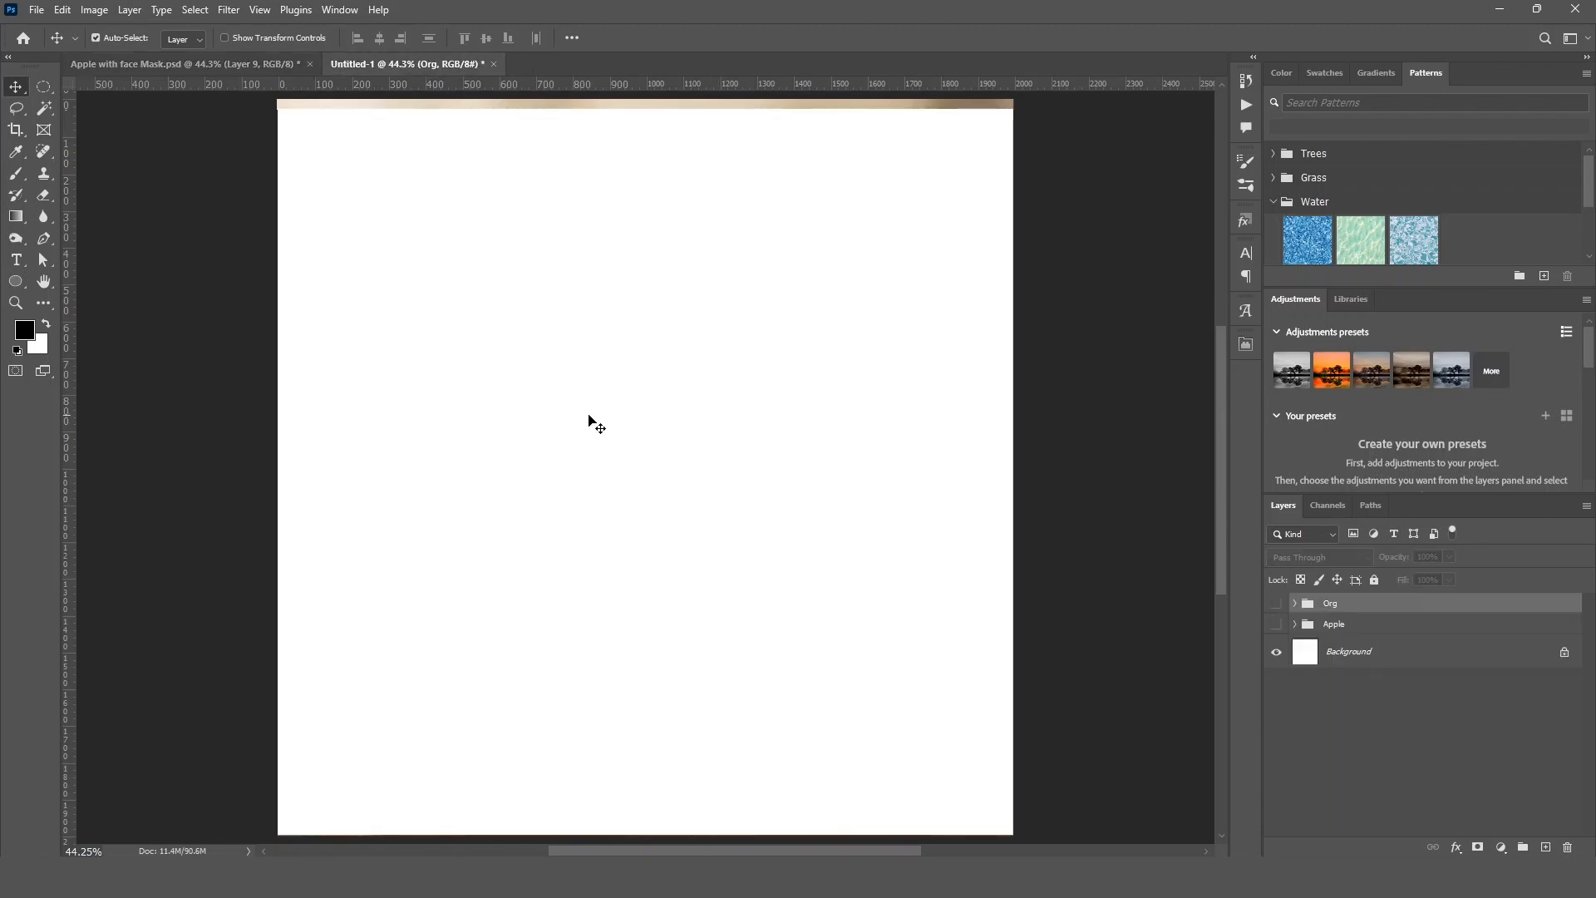
left_click(27, 12)
left_click(33, 43)
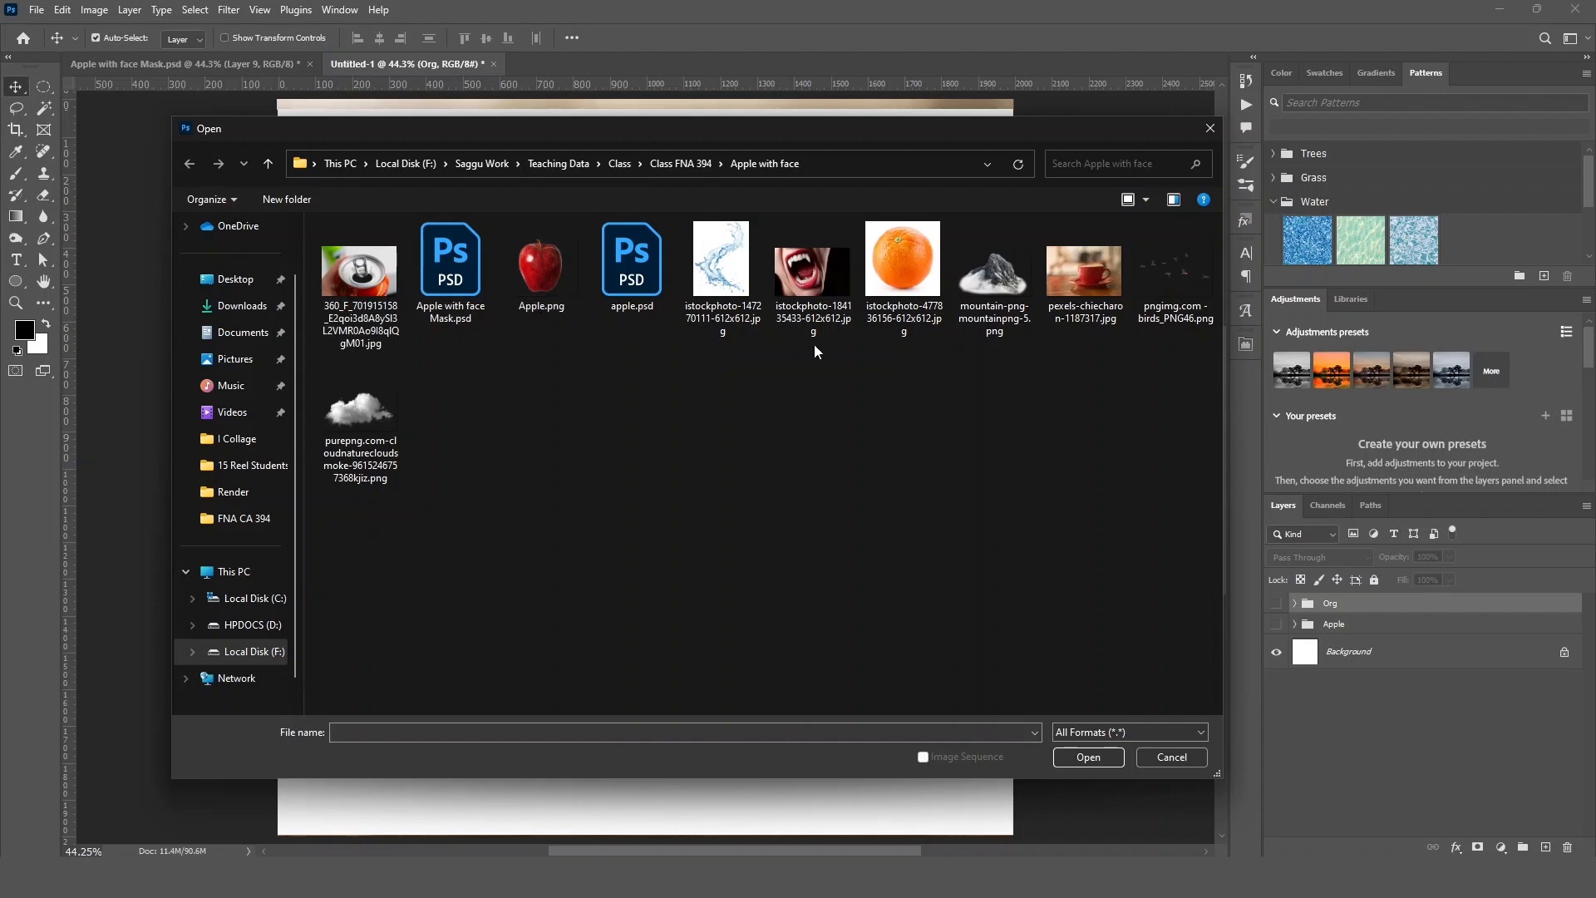
left_click(978, 286)
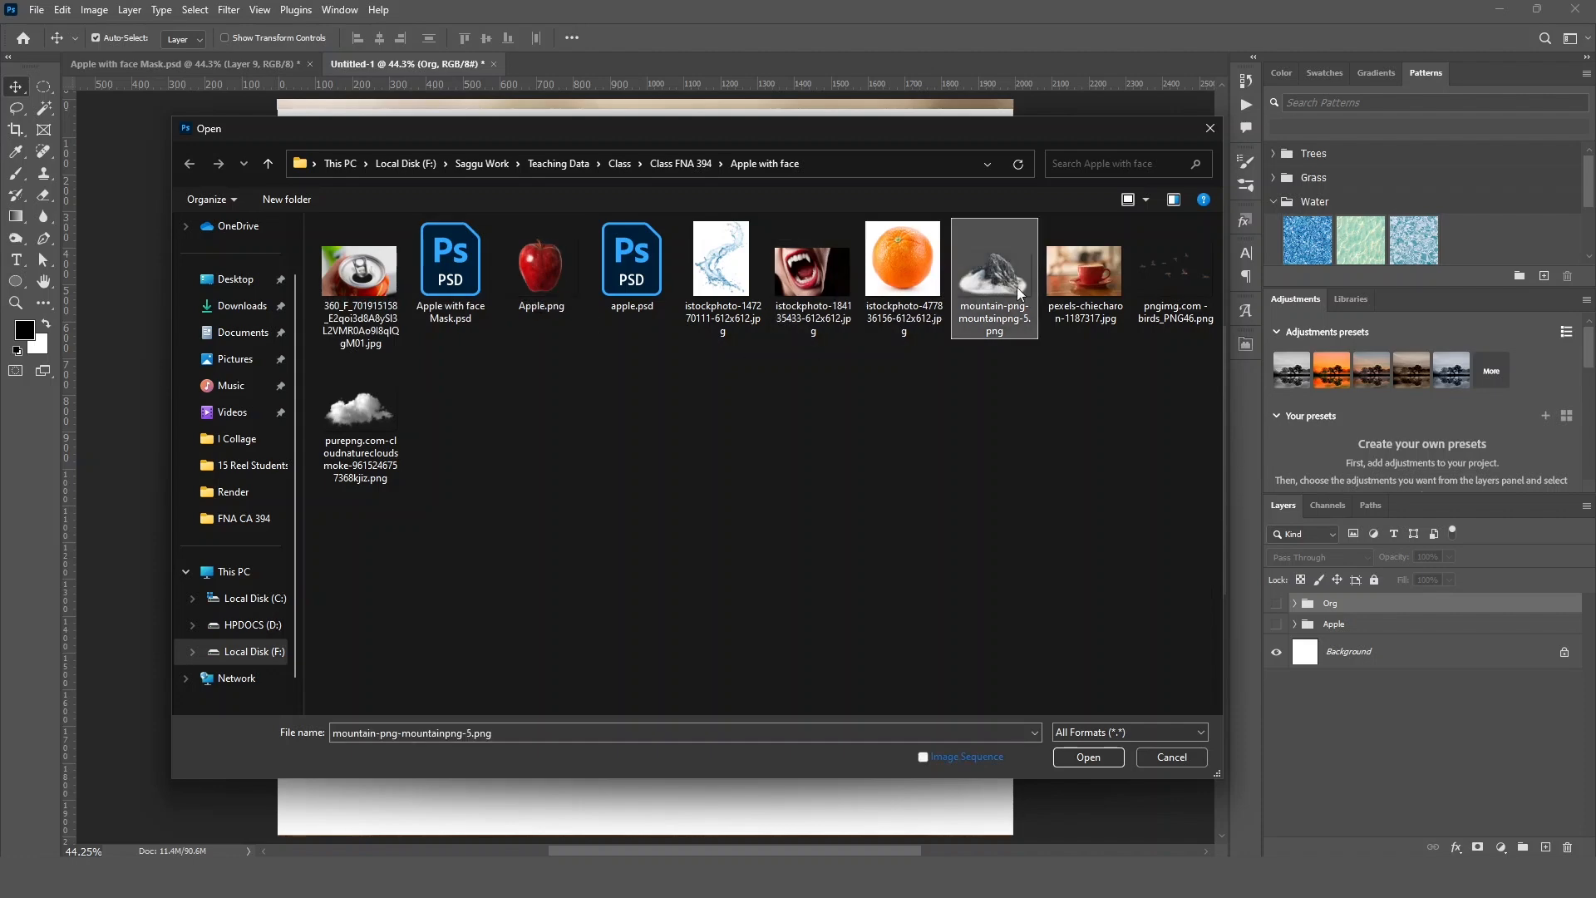
left_click(1100, 283, "ctrl")
left_click(1150, 291, "ctrl")
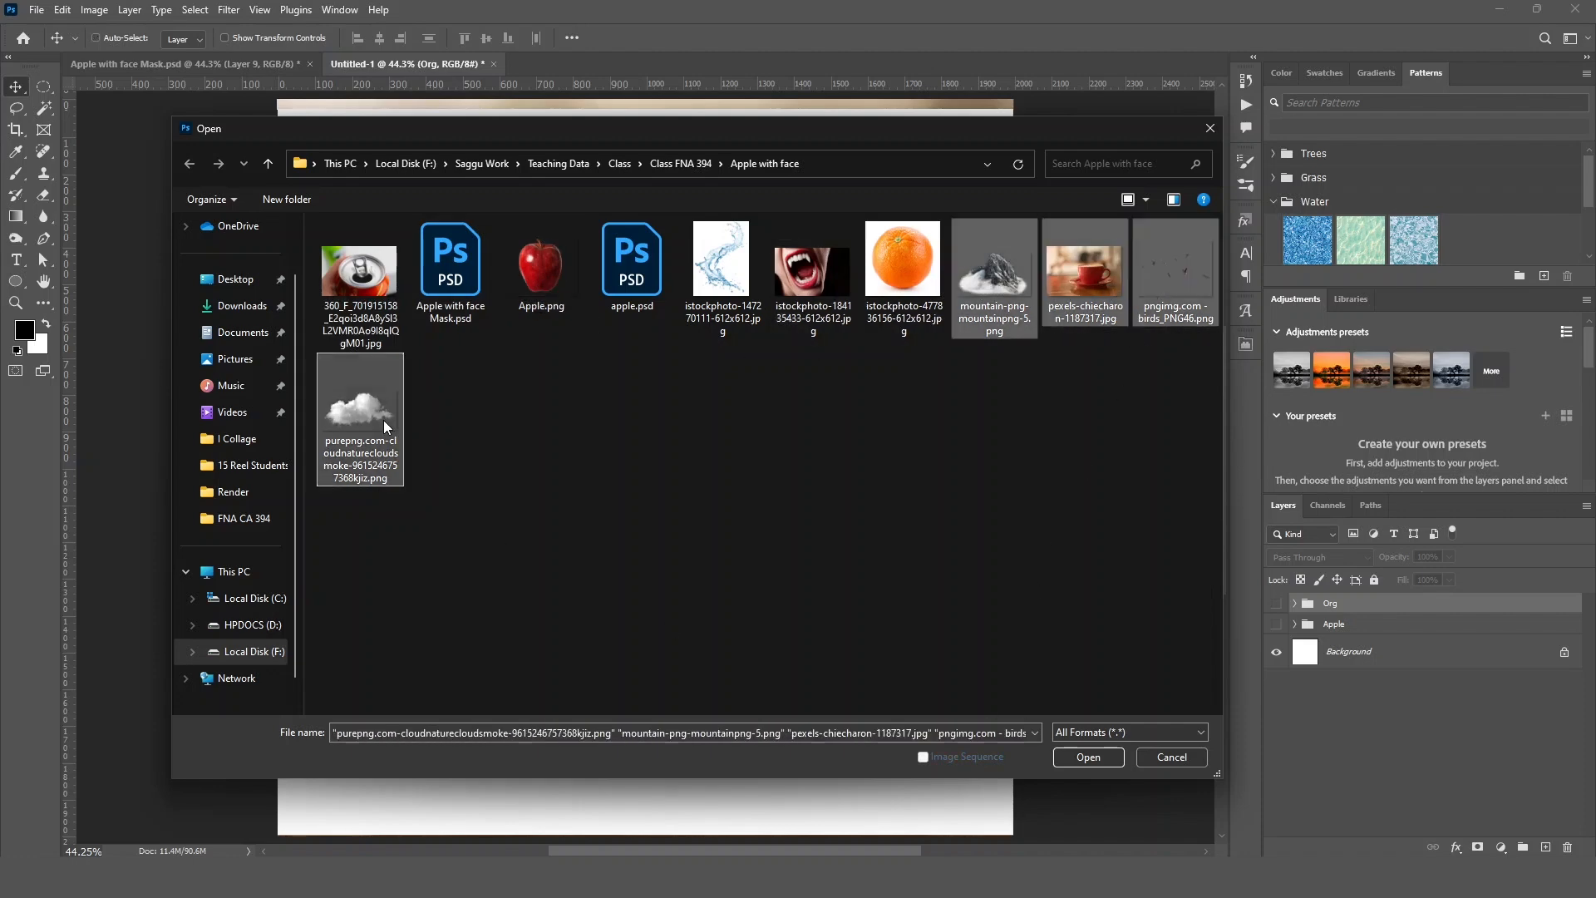
left_click(1074, 760)
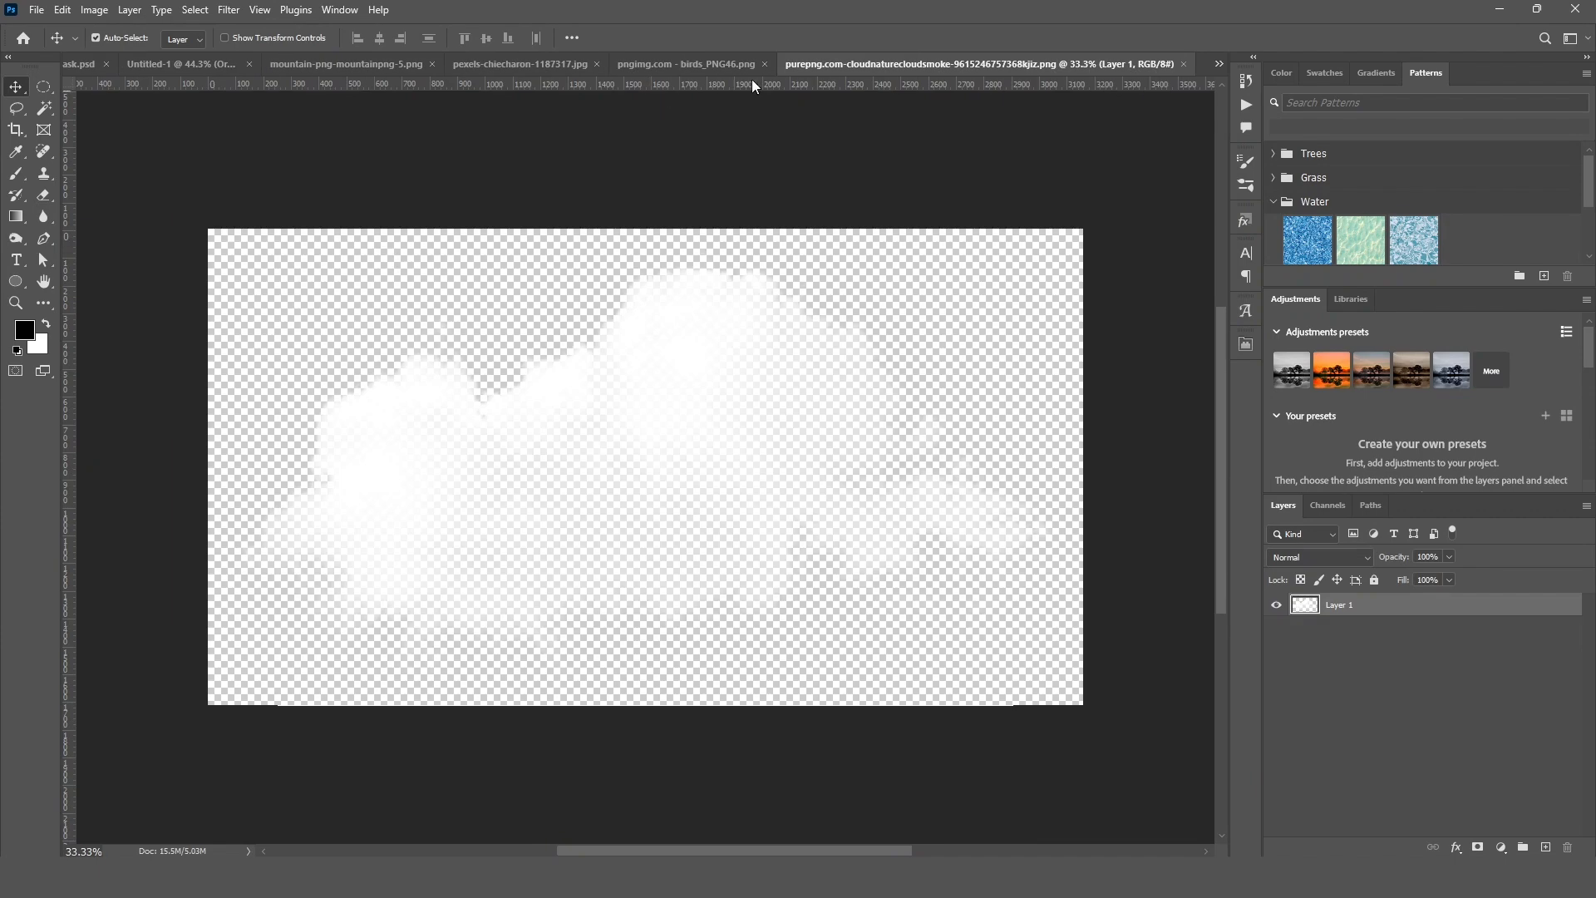
Float the mountain, untitled, cup, birds and cloud documents in separate windows.
left_click_drag(377, 65, 719, 187)
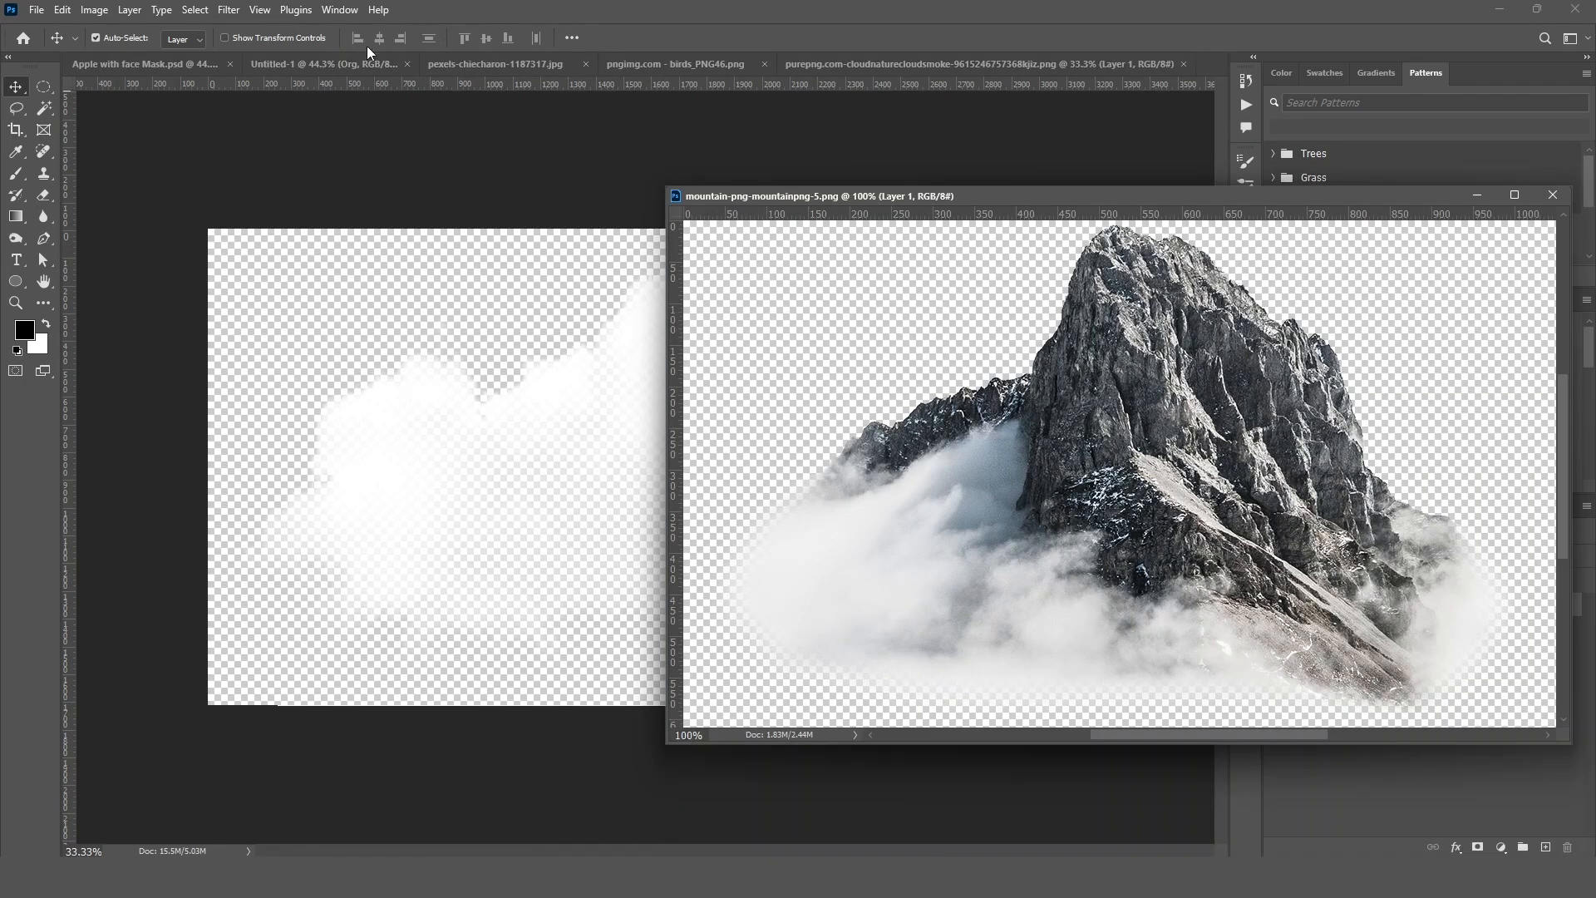
left_click_drag(366, 64, 684, 168)
left_click_drag(416, 60, 574, 166)
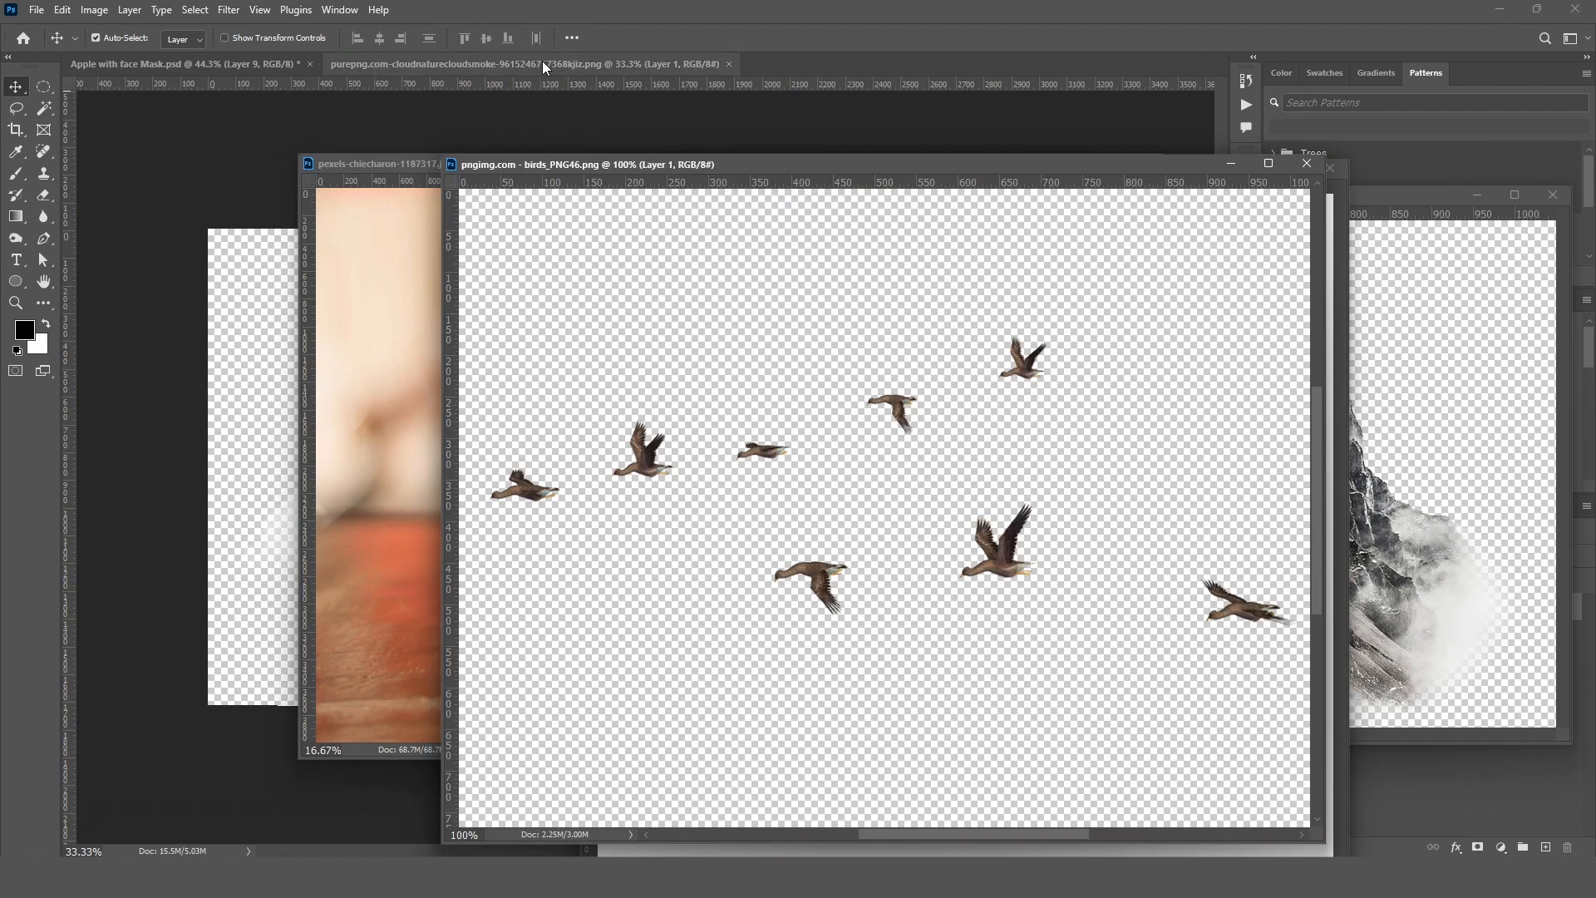
left_click_drag(541, 62, 803, 170)
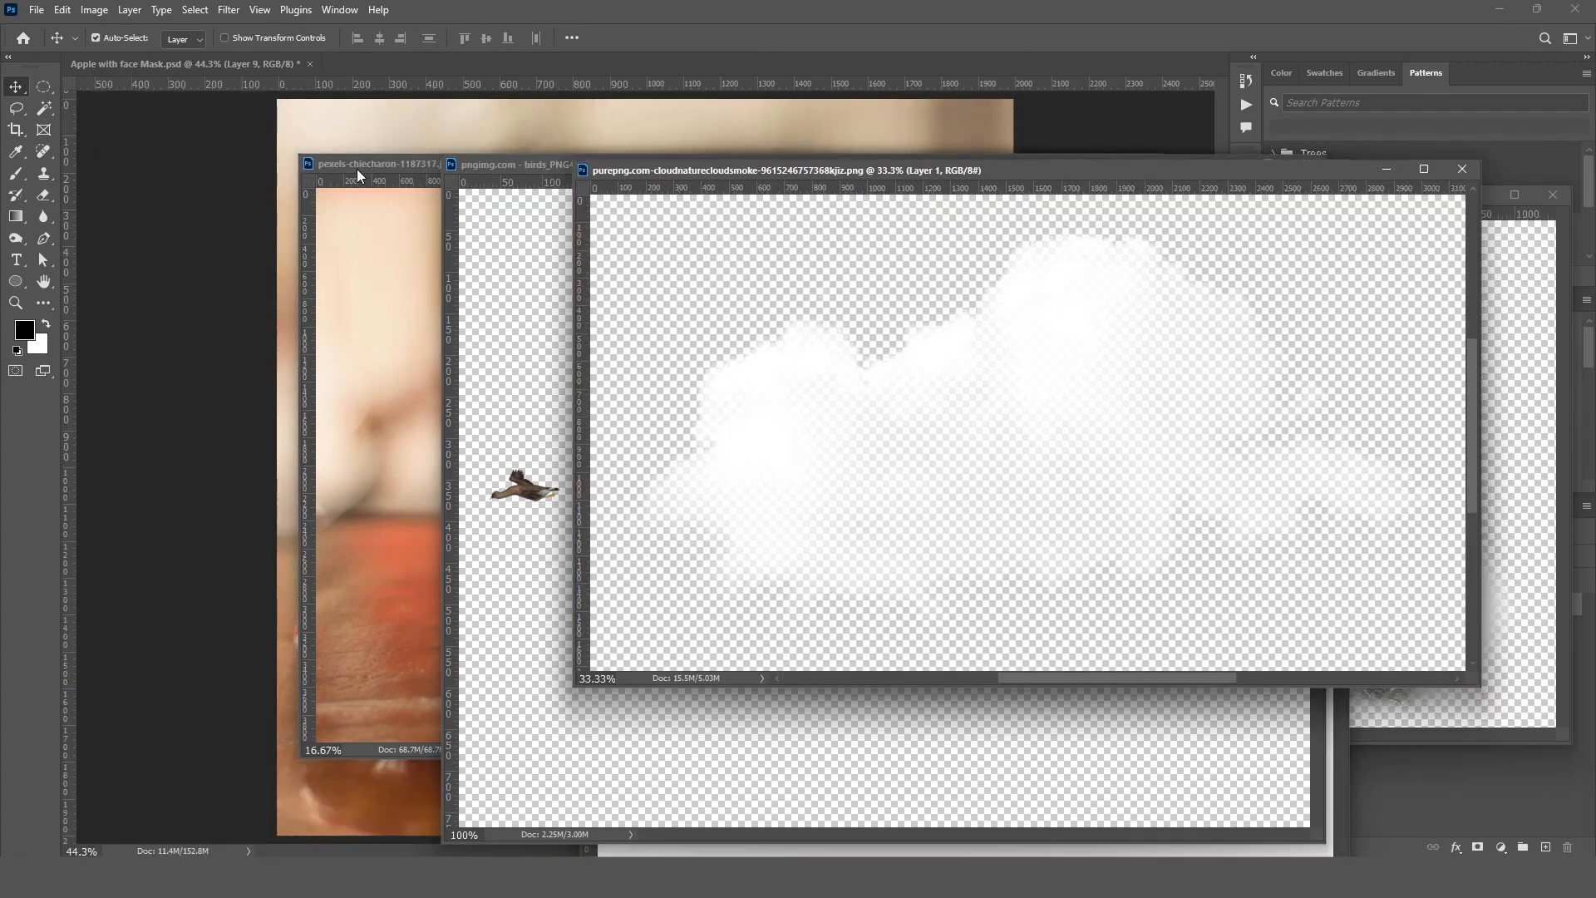
Rearrange the floating windows so the untitled canvas lies beside the mountain image, with the birds, cup and cloud windows behind it.
left_click_drag(356, 169, 716, 167)
left_click_drag(477, 167, 585, 159)
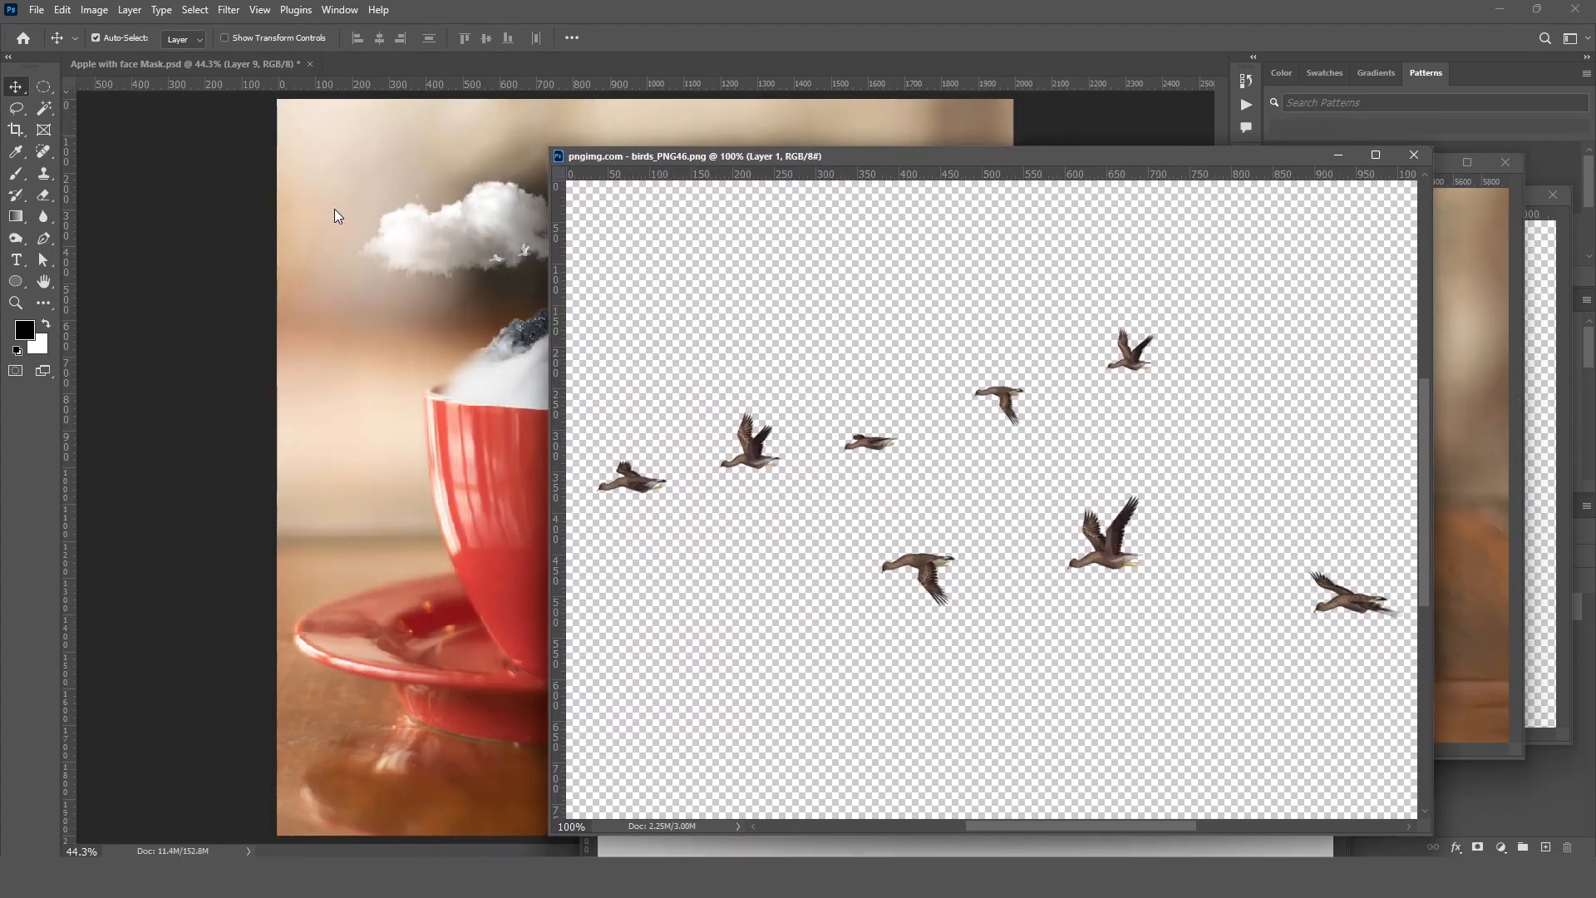
left_click(334, 209)
left_click_drag(687, 156, 250, 147)
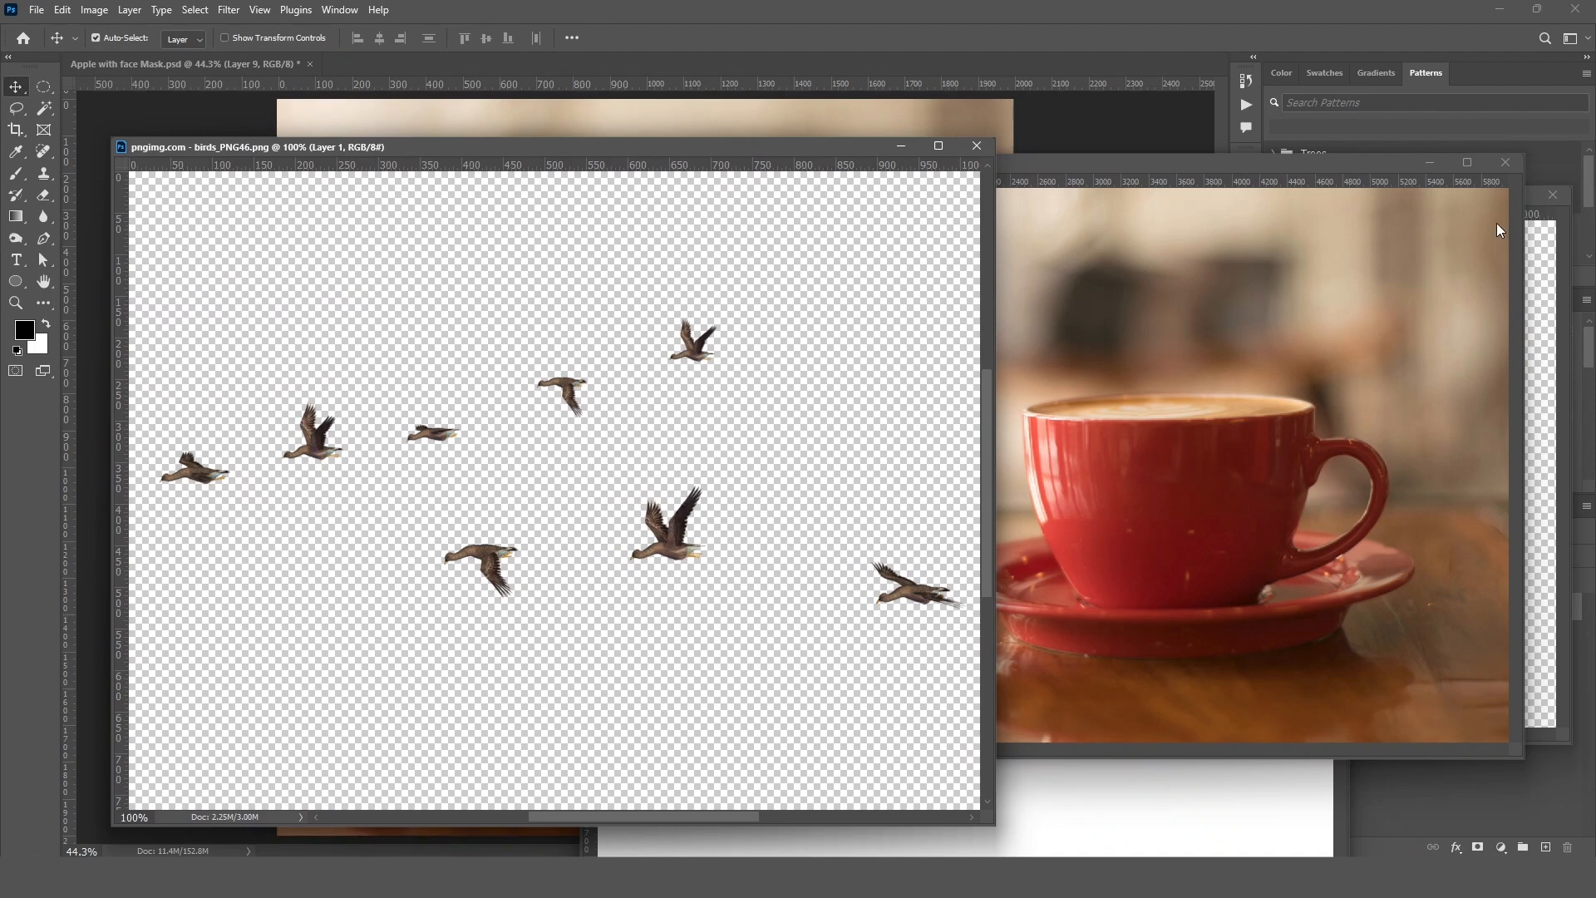
left_click_drag(1371, 165, 905, 168)
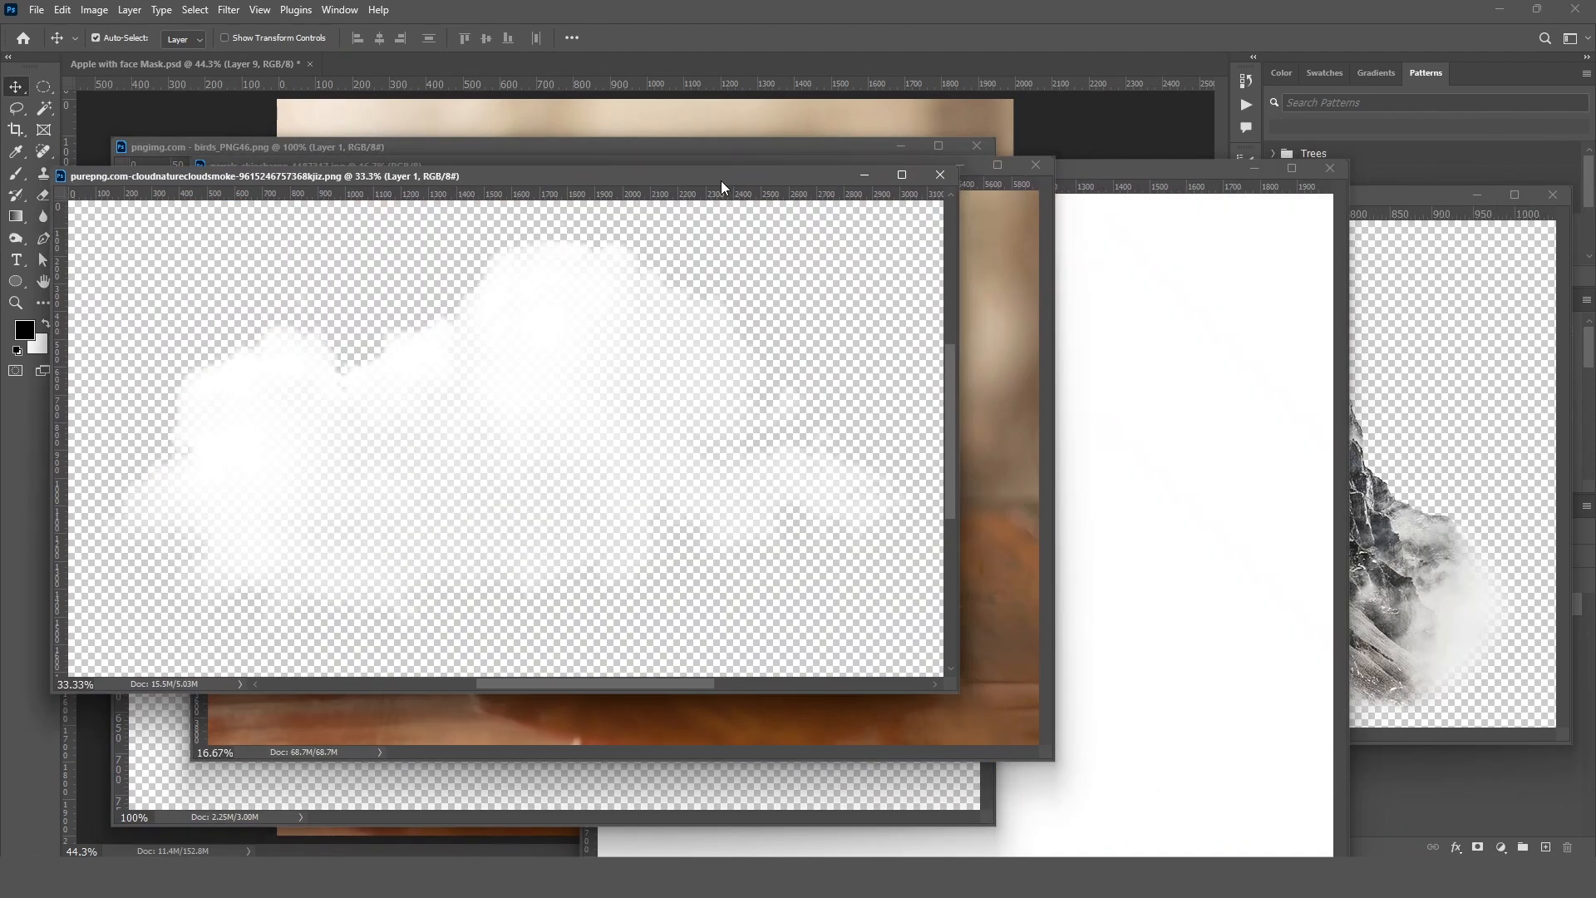
left_click_drag(1244, 173, 724, 179)
left_click(1107, 168)
left_click_drag(1108, 168, 765, 188)
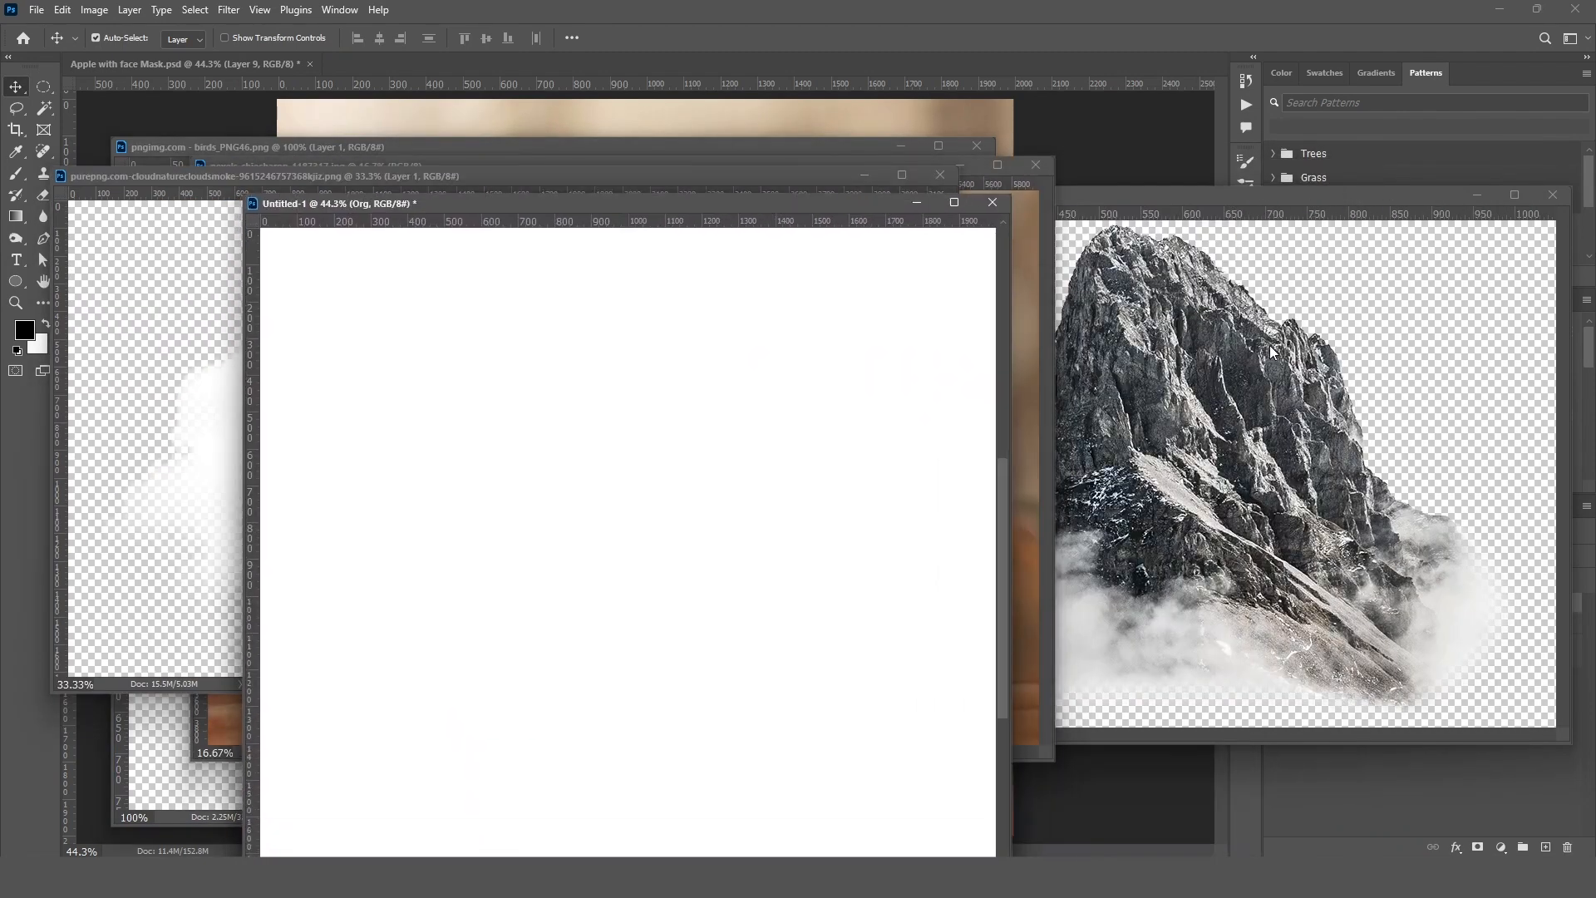
Copy the mountain, cloud, cup and birds images into the untitled document and close their source windows.
left_click(1247, 359)
left_click_drag(1247, 359, 461, 407)
left_click(1115, 218)
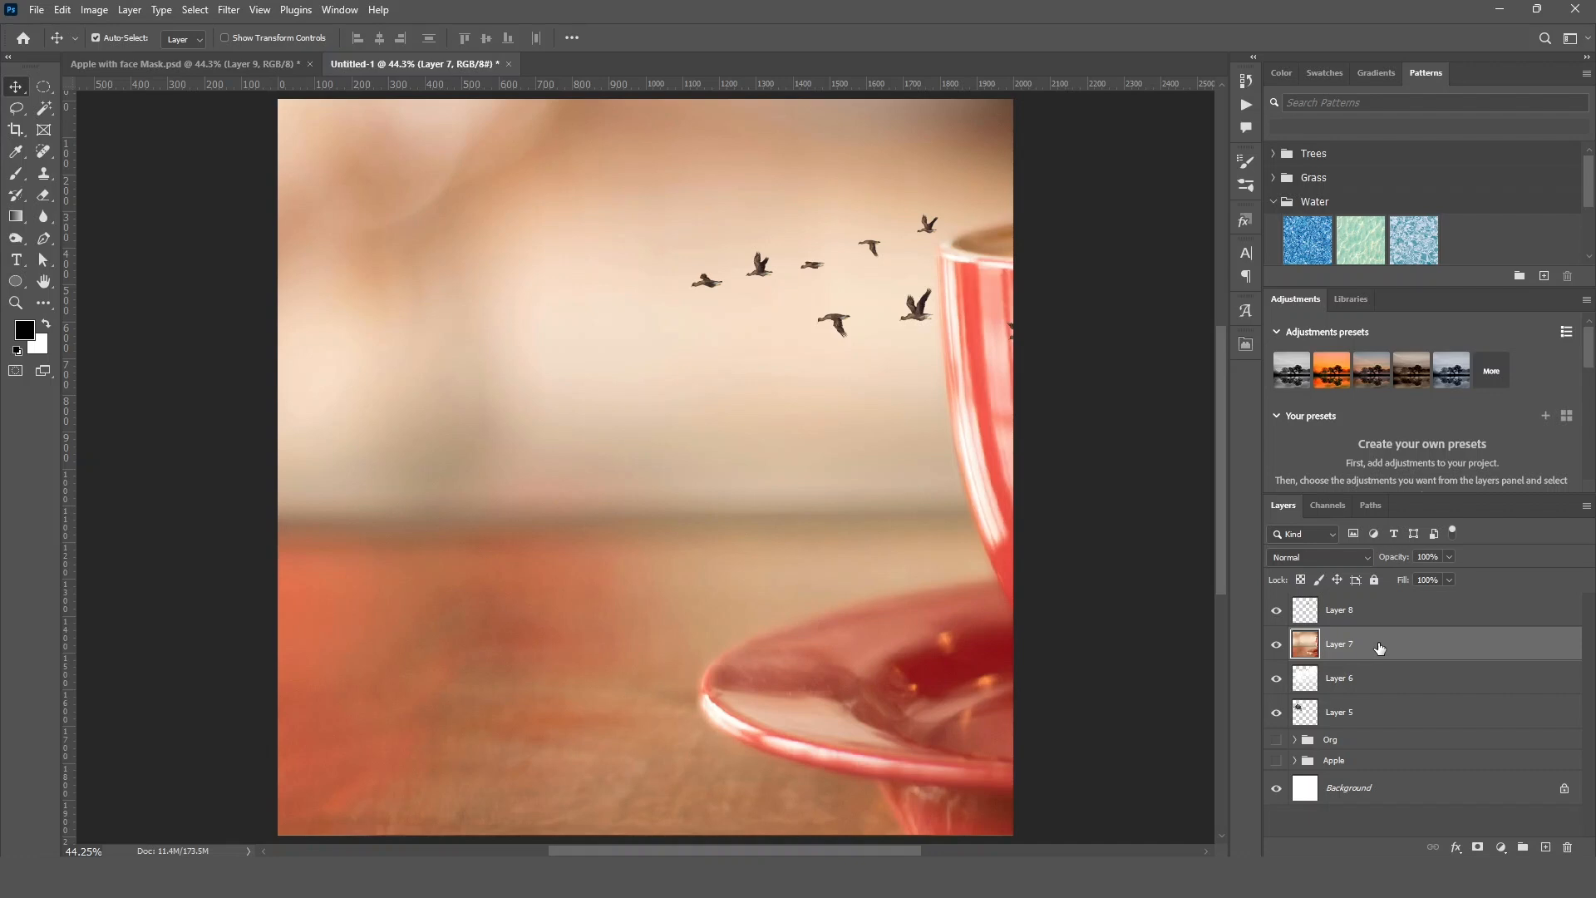
Move the cup photo's layer below the mountain layer, then scale it down so the whole cup and saucer sit centred on the canvas.
left_click_drag(1379, 647, 1386, 721)
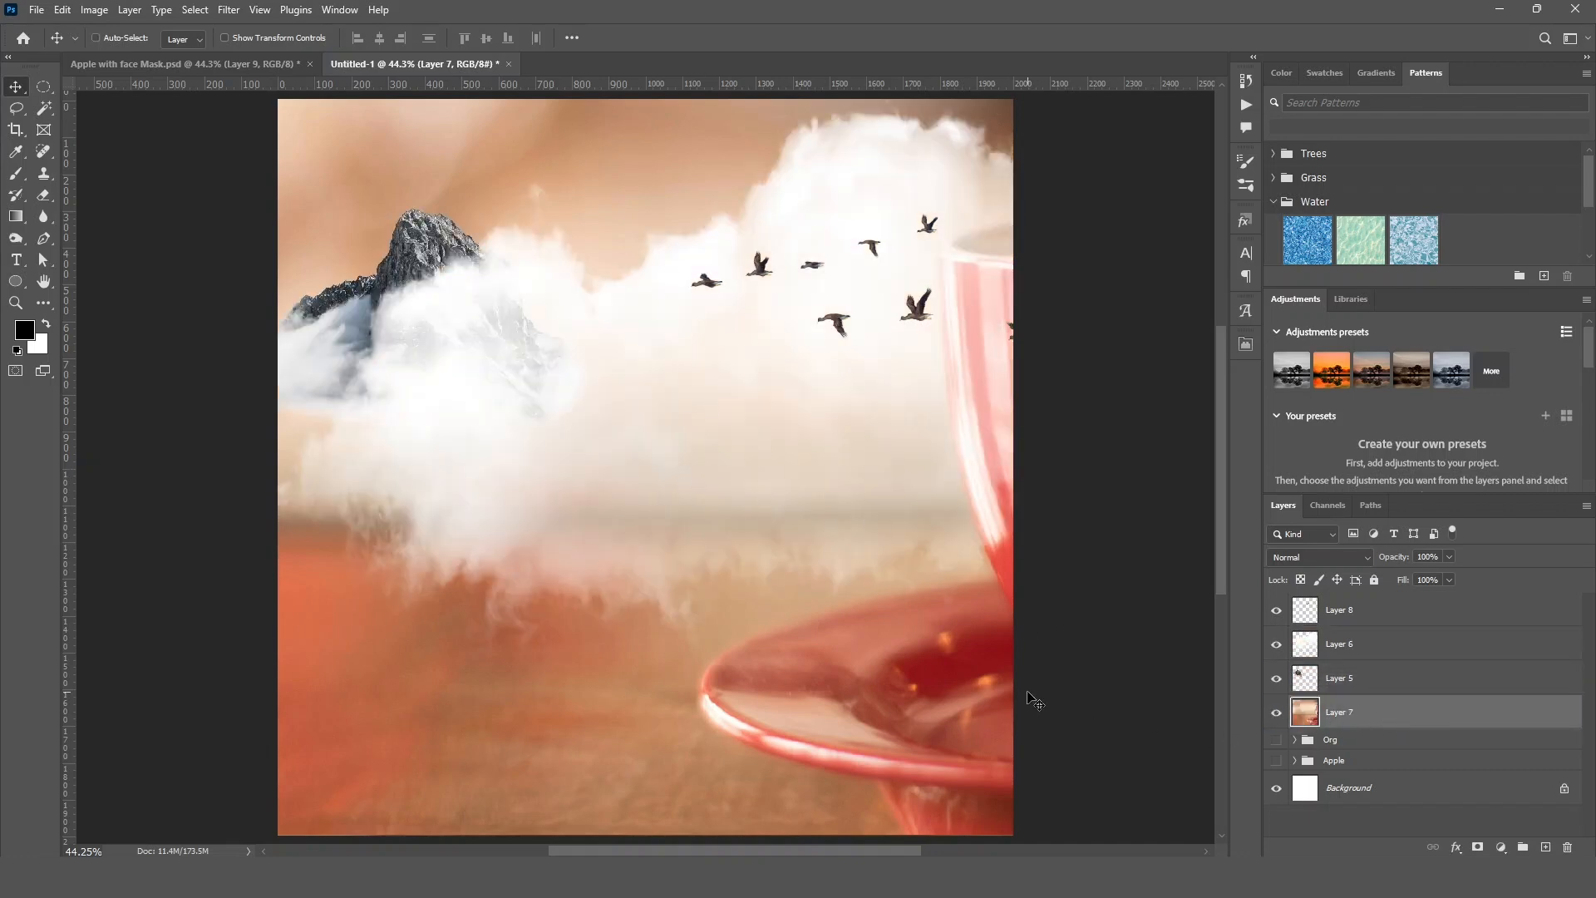
key("ctrl+t")
key("ctrl+0")
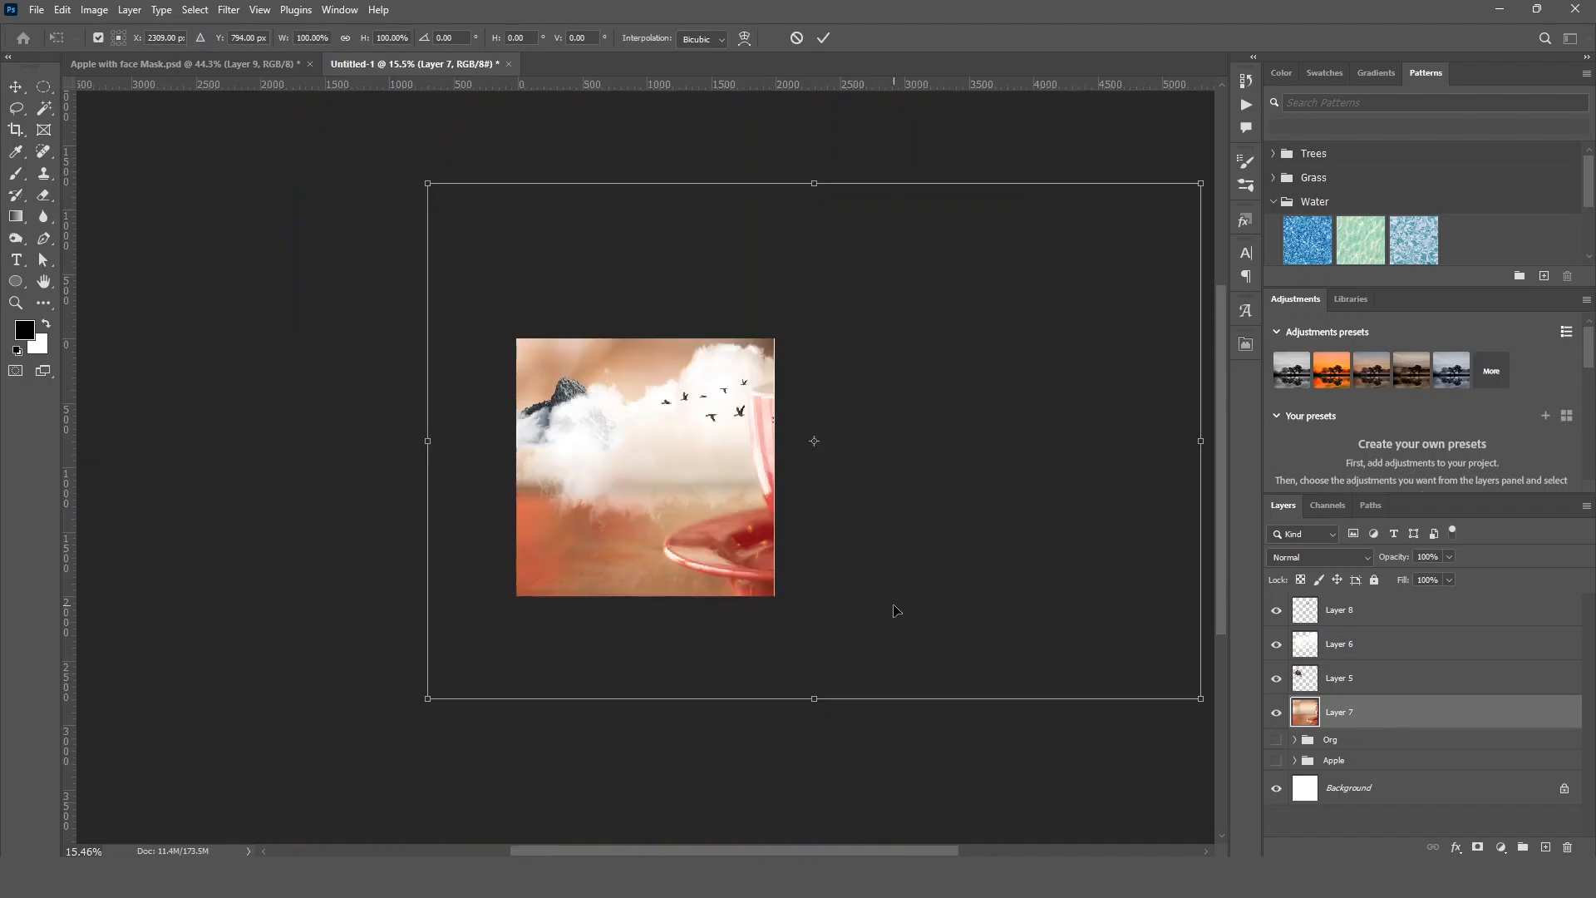
left_click_drag(425, 185, 894, 497)
left_click_drag(1026, 548, 606, 444)
left_click_drag(783, 389, 886, 253)
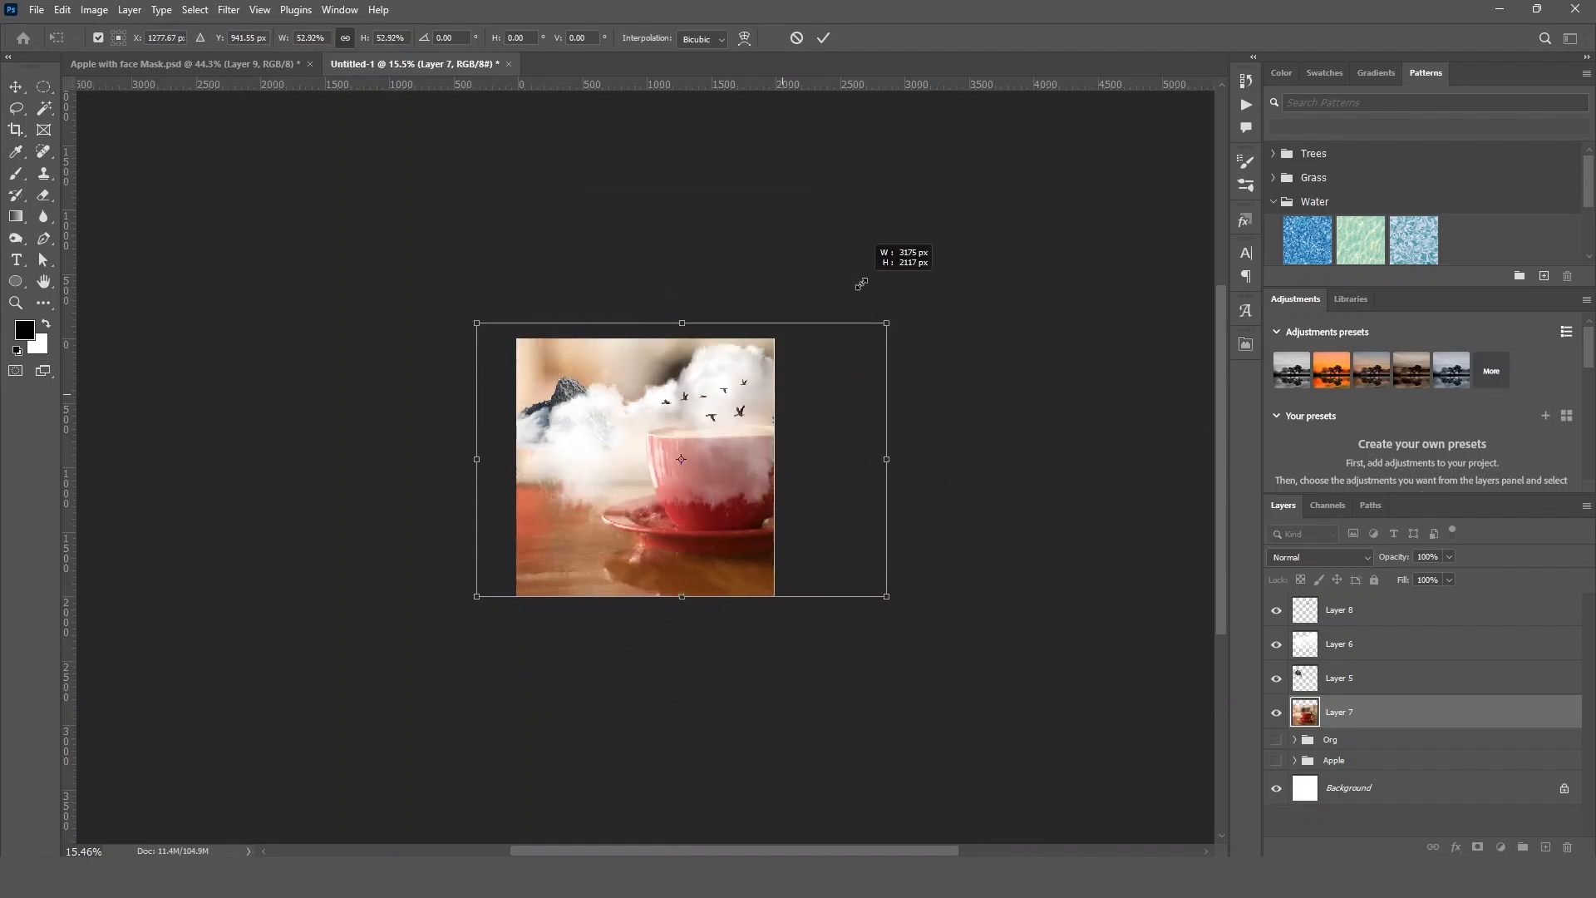
left_click_drag(784, 470, 672, 505)
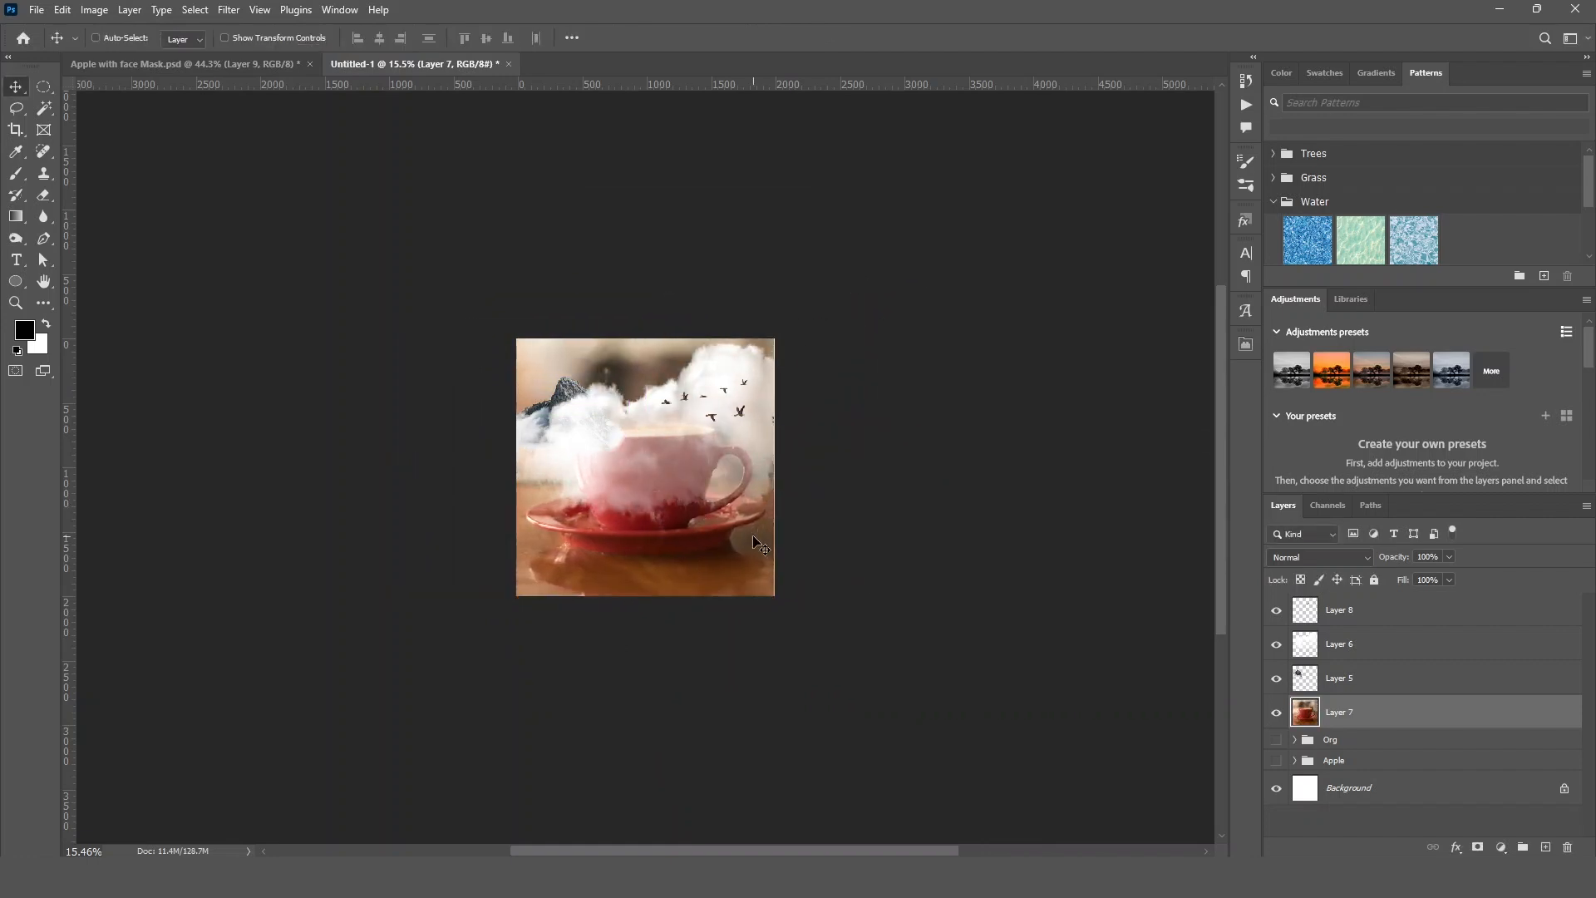
key("ctrl+0")
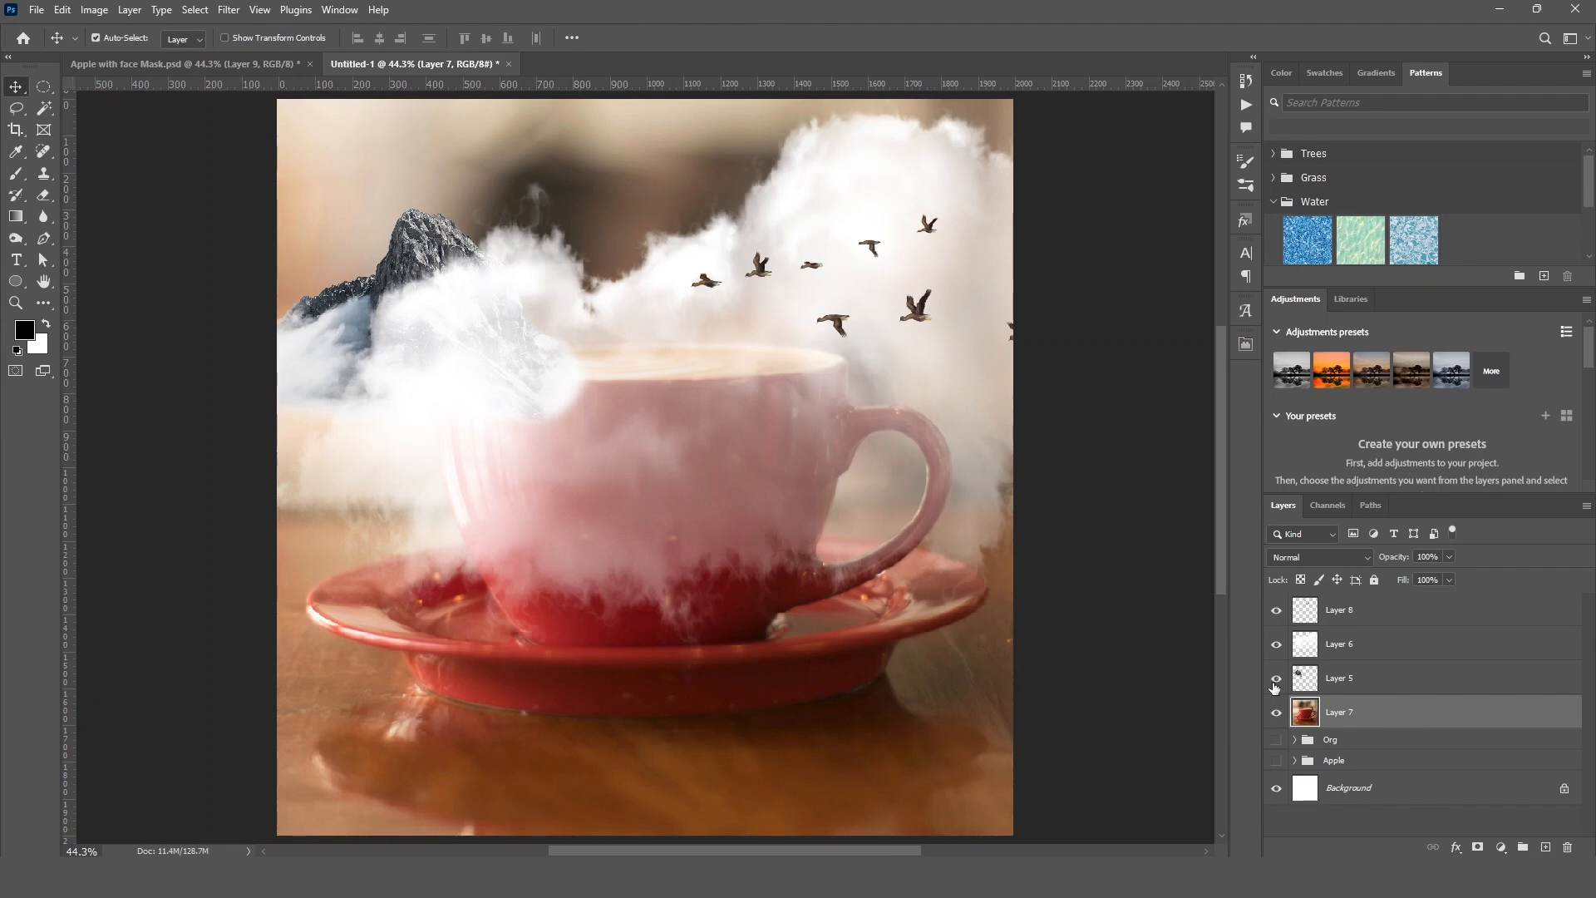
Hide the cloud and birds layers, then move the mountain onto the cup's rim and scale it down slightly.
left_click(1281, 644)
left_click(1278, 611)
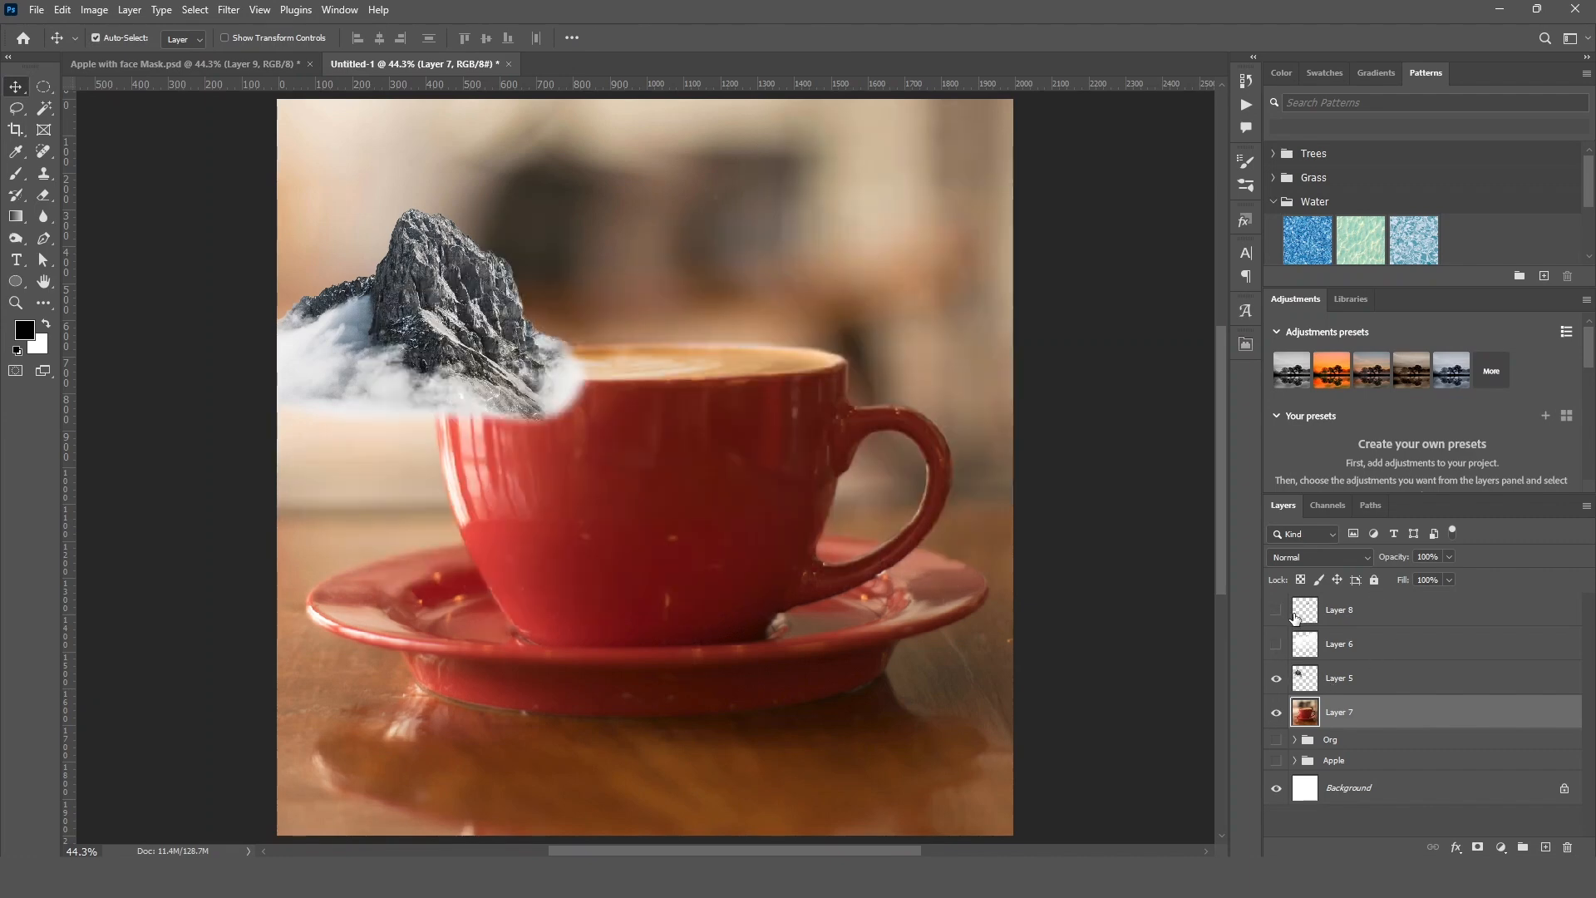
left_click(1377, 691)
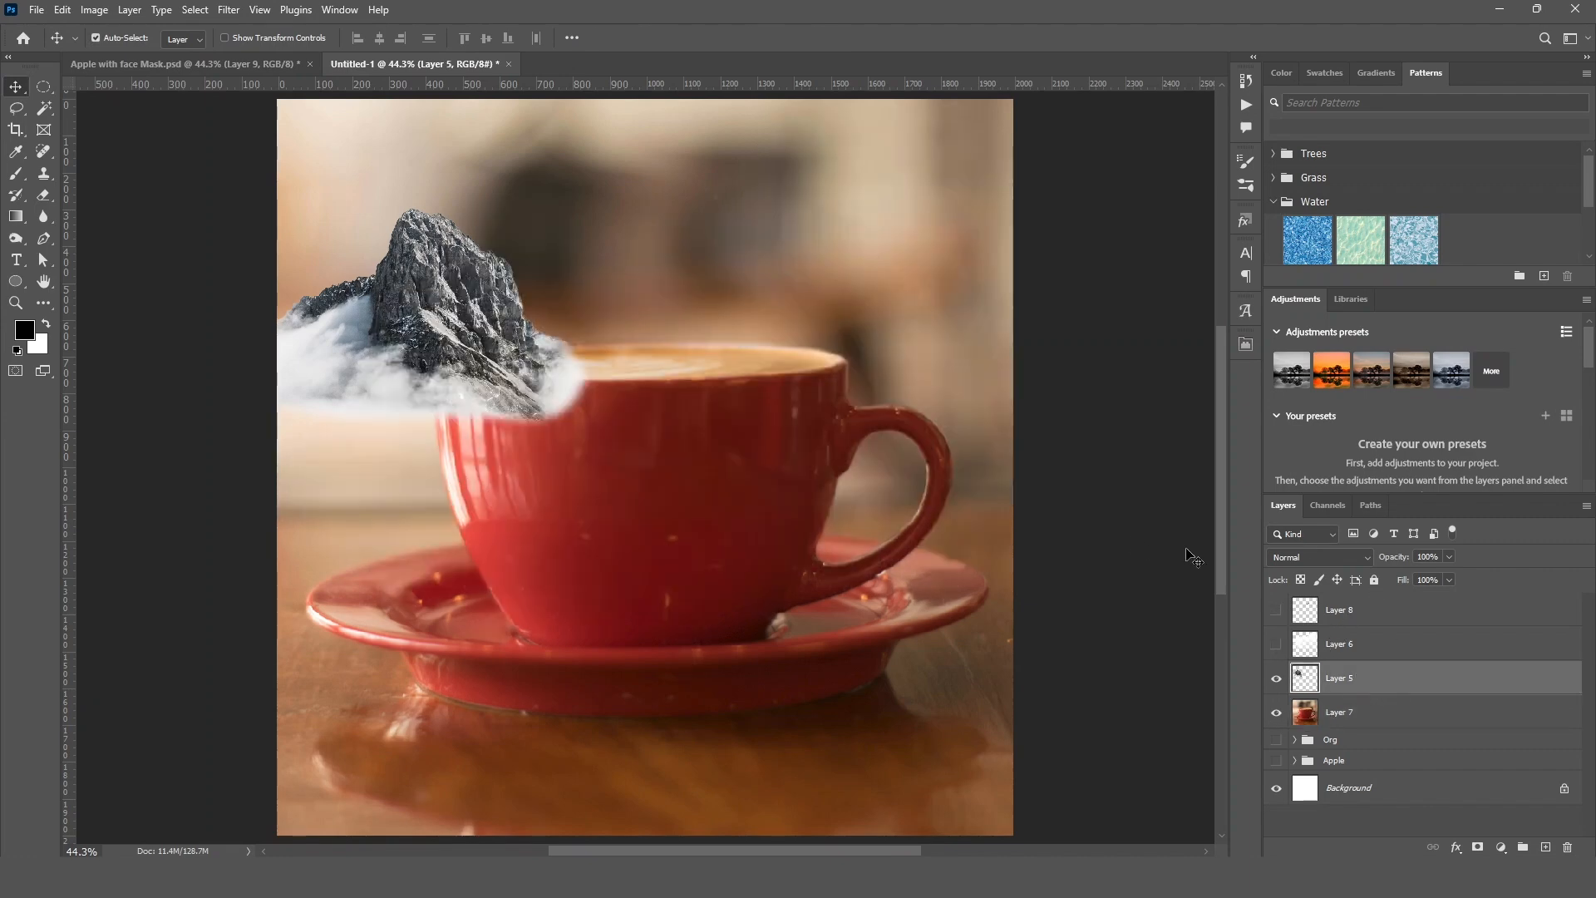
left_click_drag(427, 339, 652, 342)
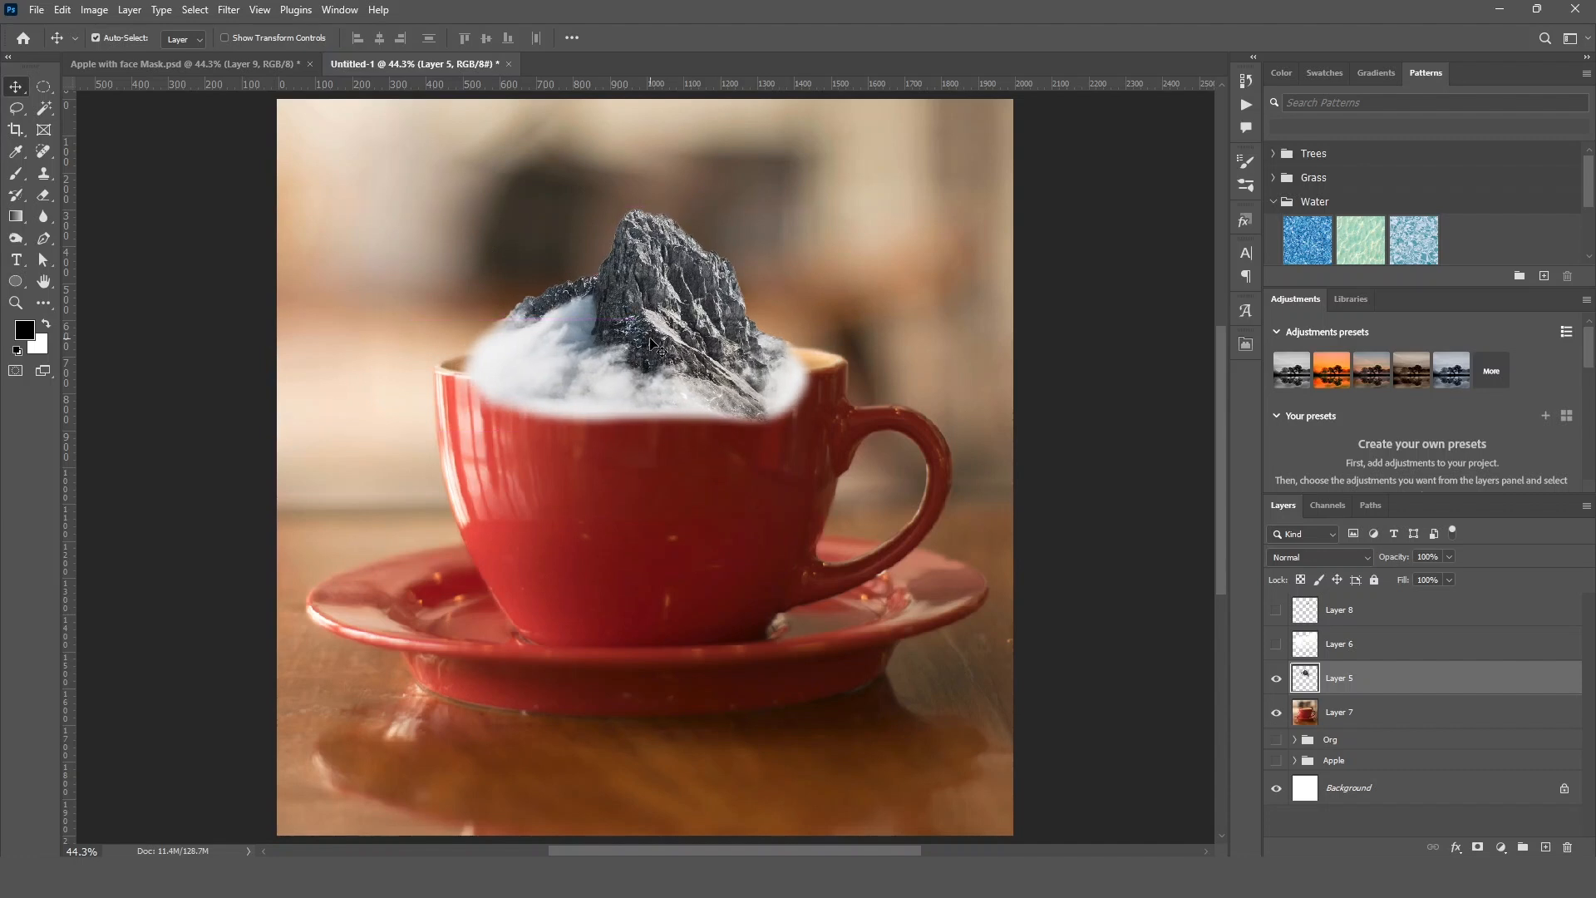
key("ctrl+t")
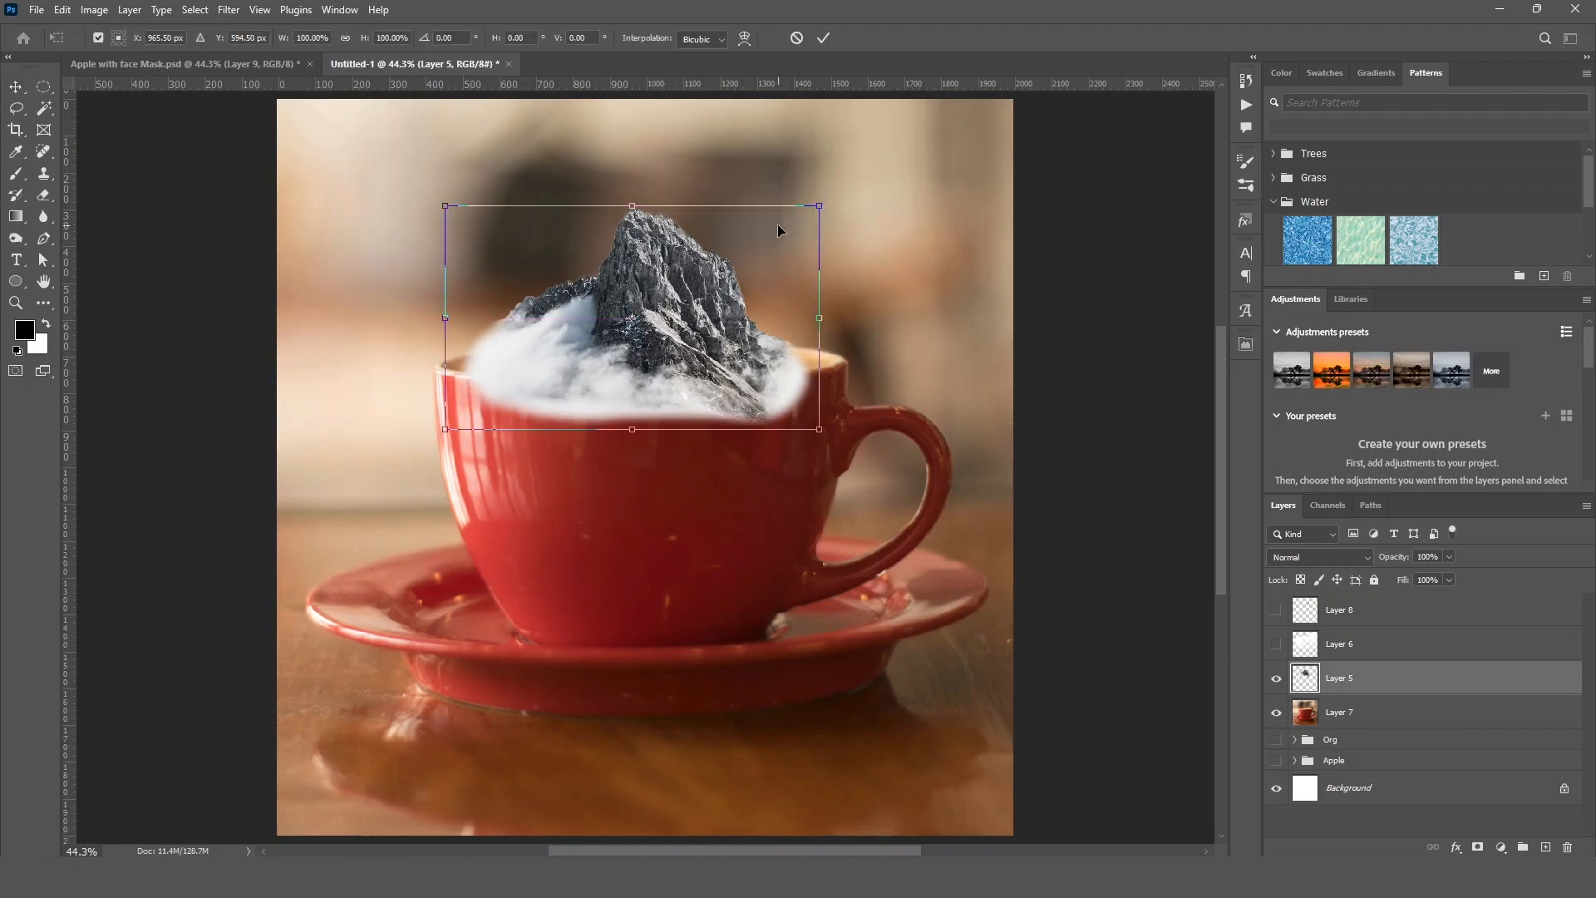
left_click_drag(821, 206, 789, 223)
mouse_move(665, 339)
left_mouse_down()
mouse_move(698, 311)
mouse_move(652, 316)
left_mouse_up()
key("Return")
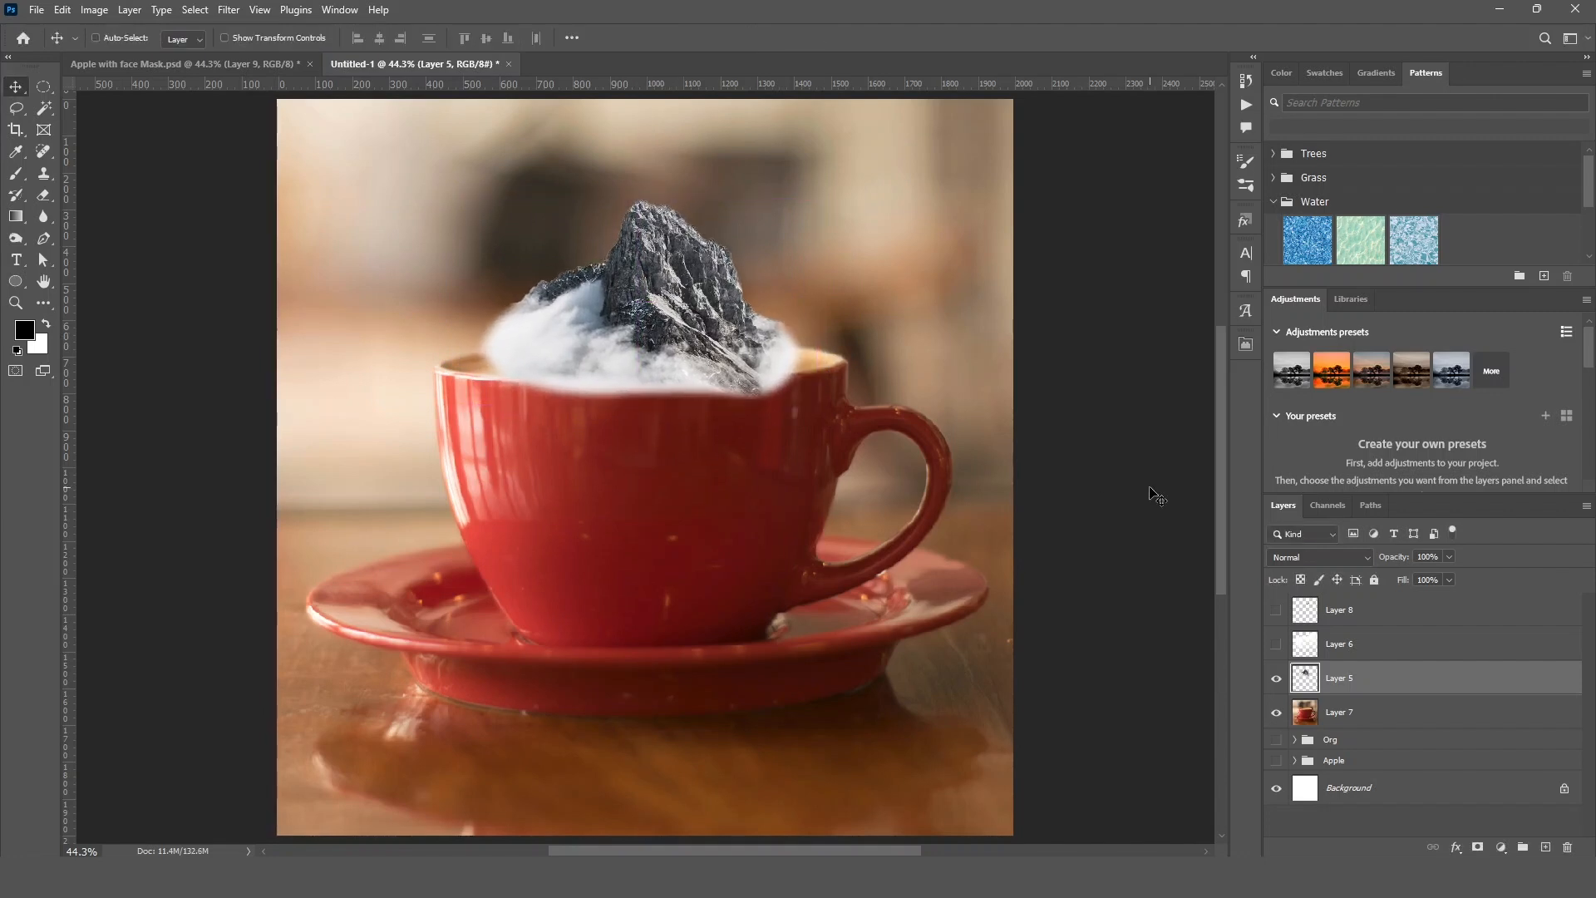
Duplicate the mountain layer, scale the copy to about 72%, and place it left of the main peak.
key("ctrl+j")
key("ctrl+t")
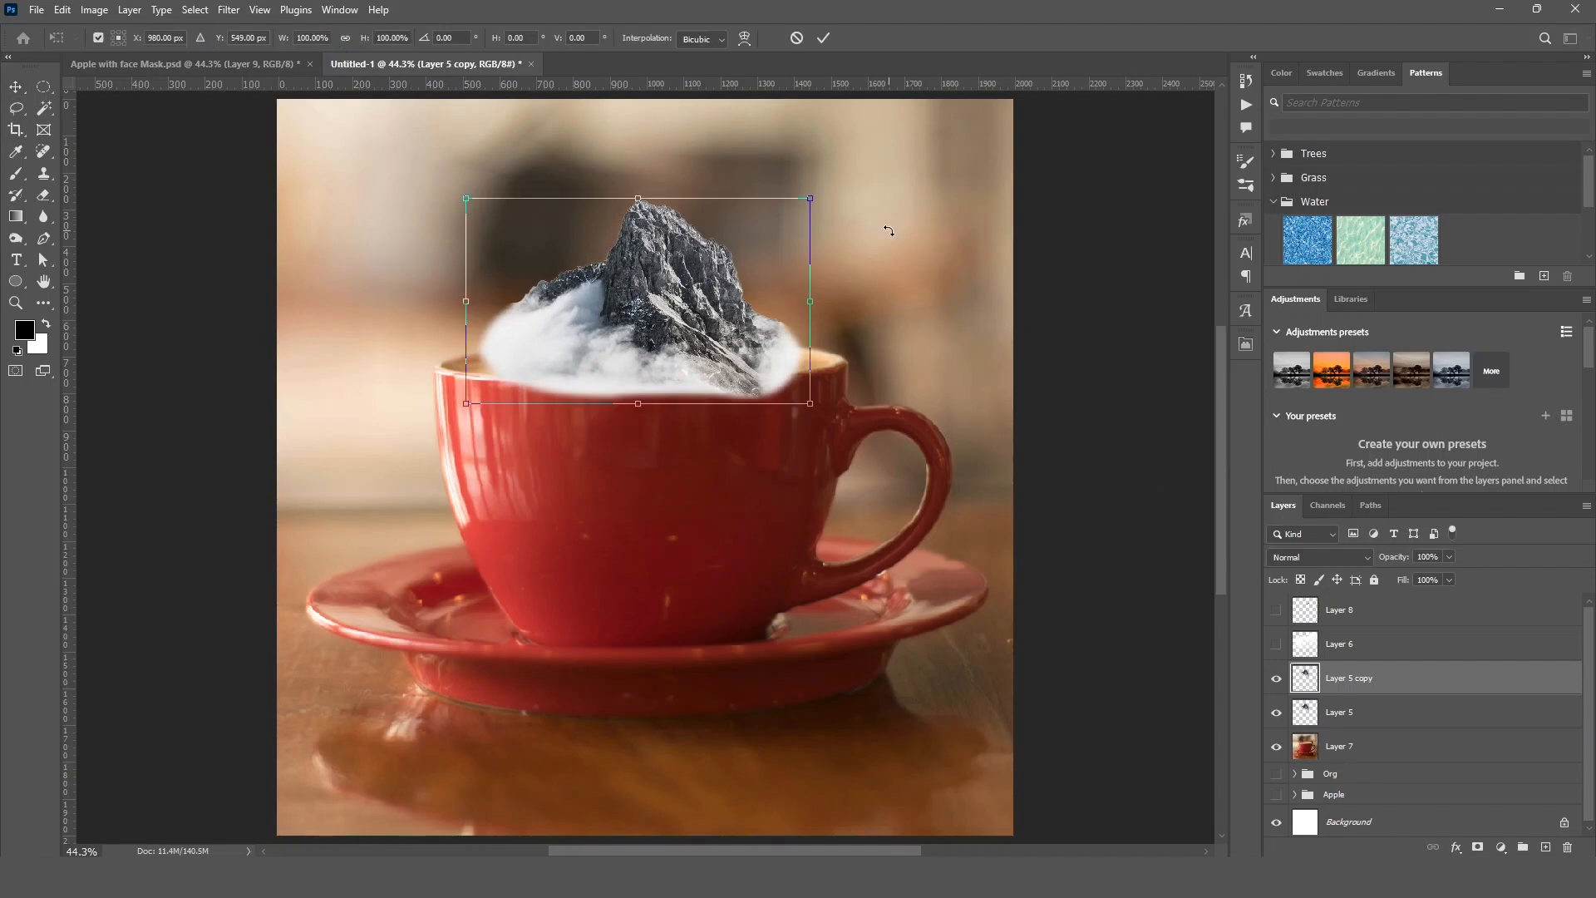
left_click_drag(807, 192, 713, 256)
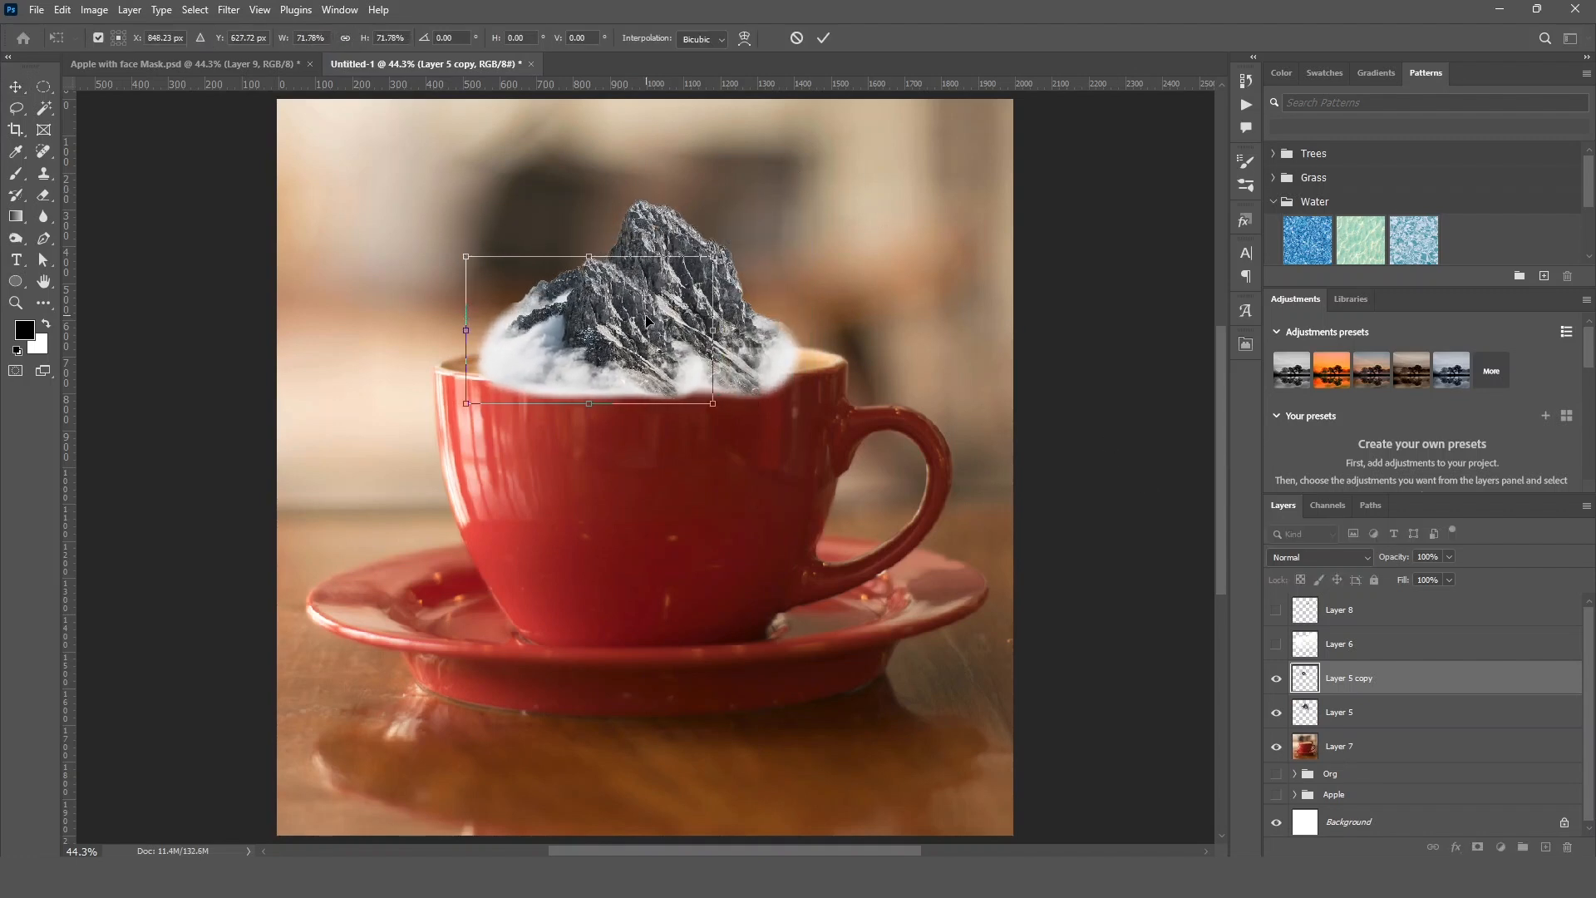
left_click_drag(644, 321, 547, 333)
key("Return")
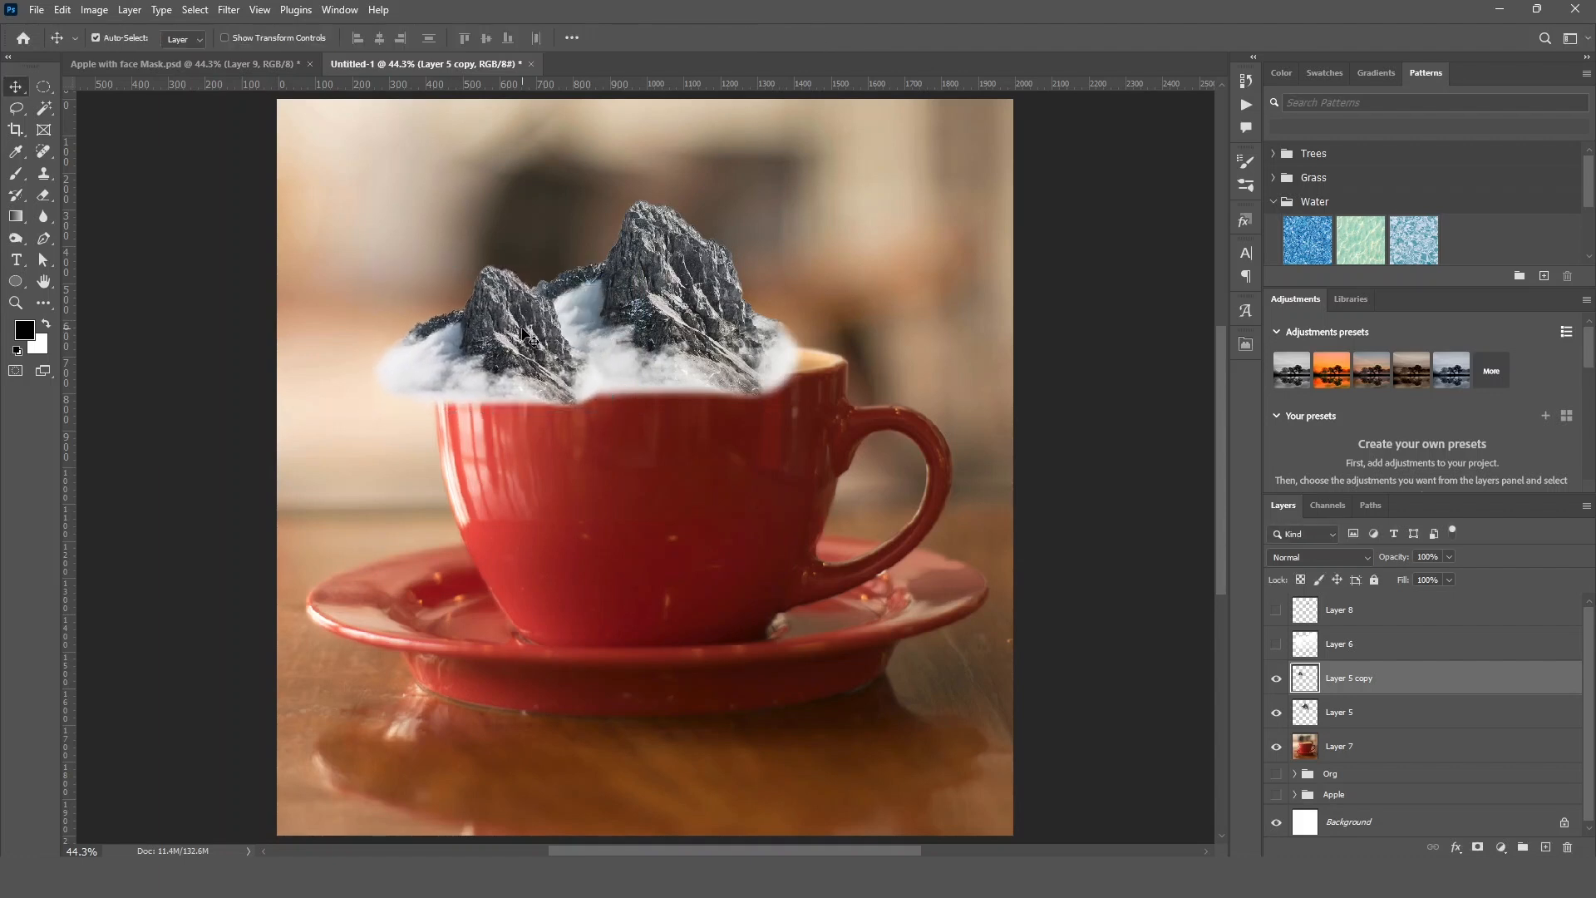
Duplicate the smaller mountain, move the copy to the right of the main peak, and scale it down further.
key("ctrl+j")
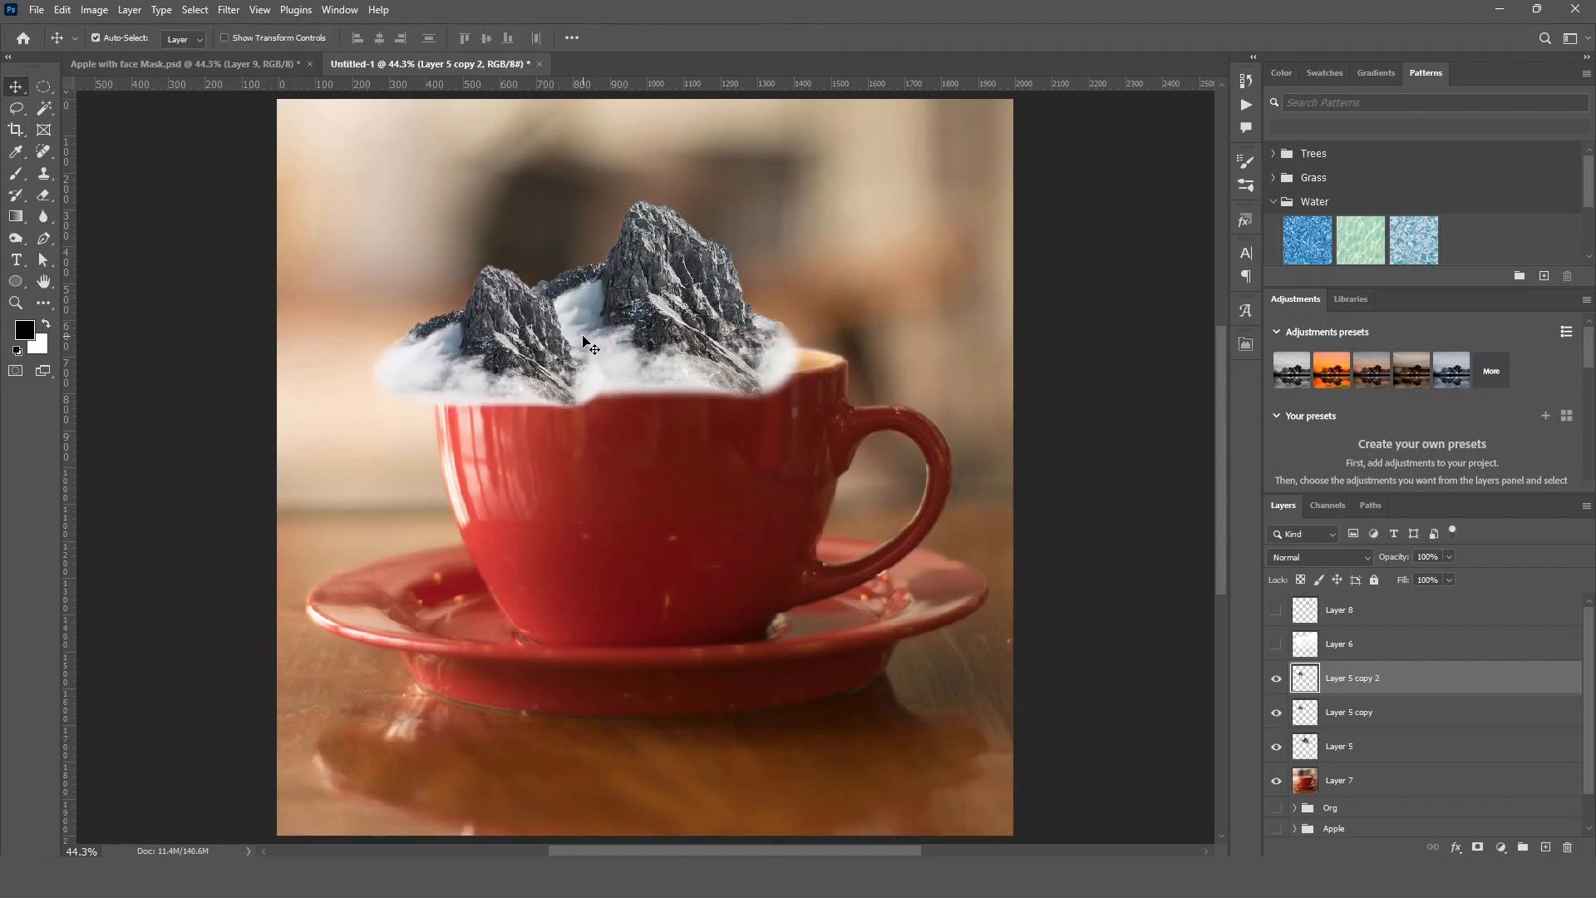
key("ctrl+t")
left_click_drag(551, 339, 826, 339)
left_click_drag(887, 261, 844, 288)
left_click_drag(795, 357, 821, 339)
key("Return")
Merge the three mountain layers into one layer.
left_click(1381, 755, "shift")
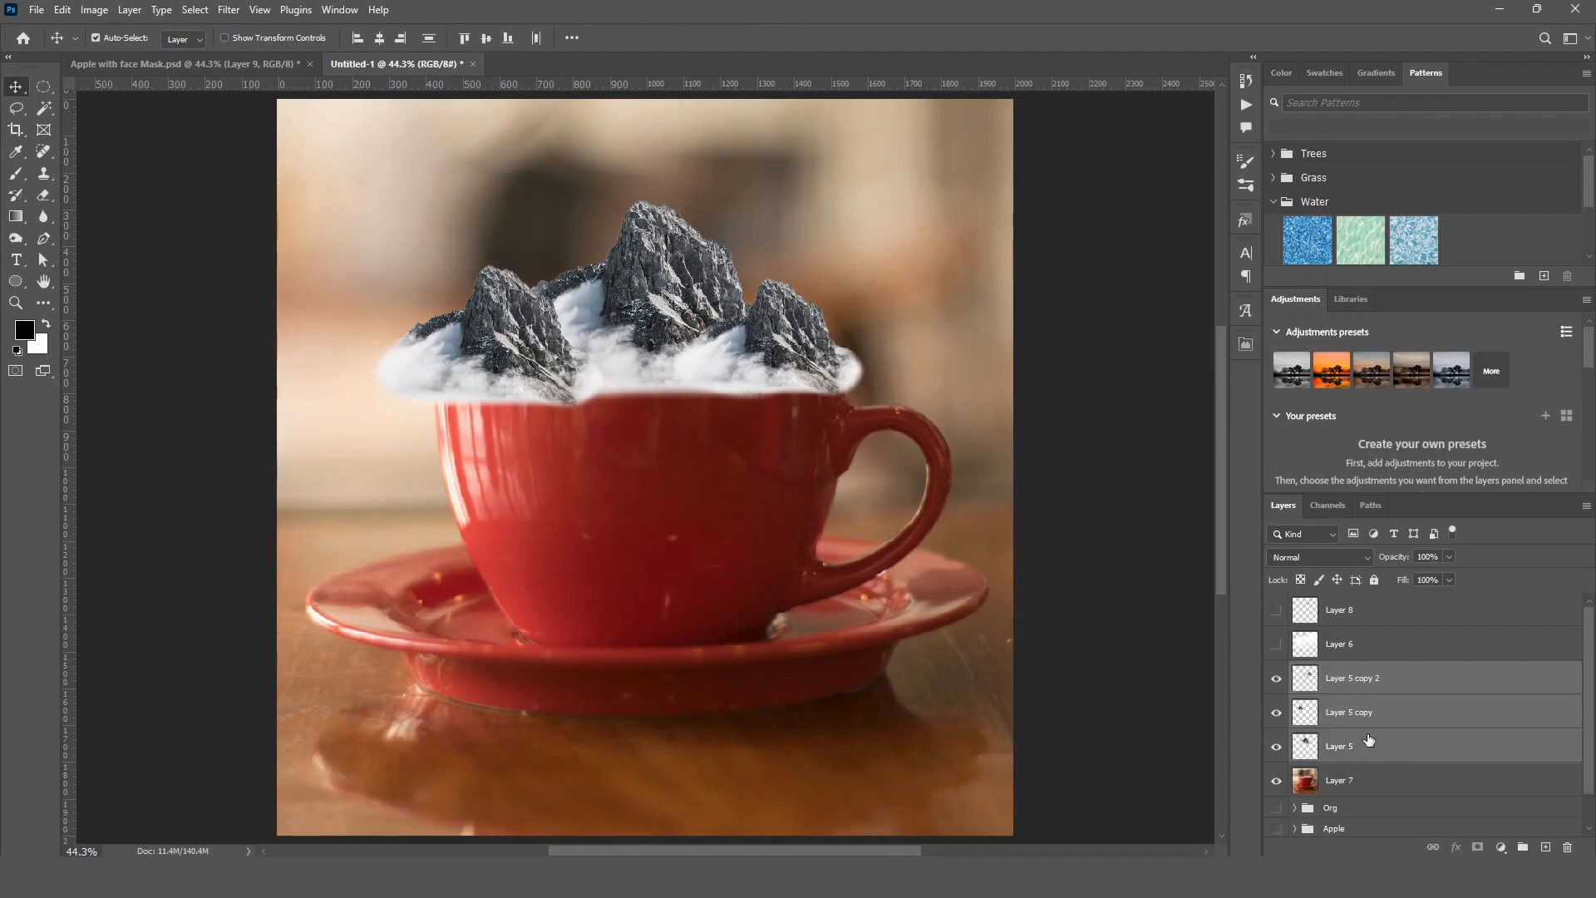
right_click(1412, 713)
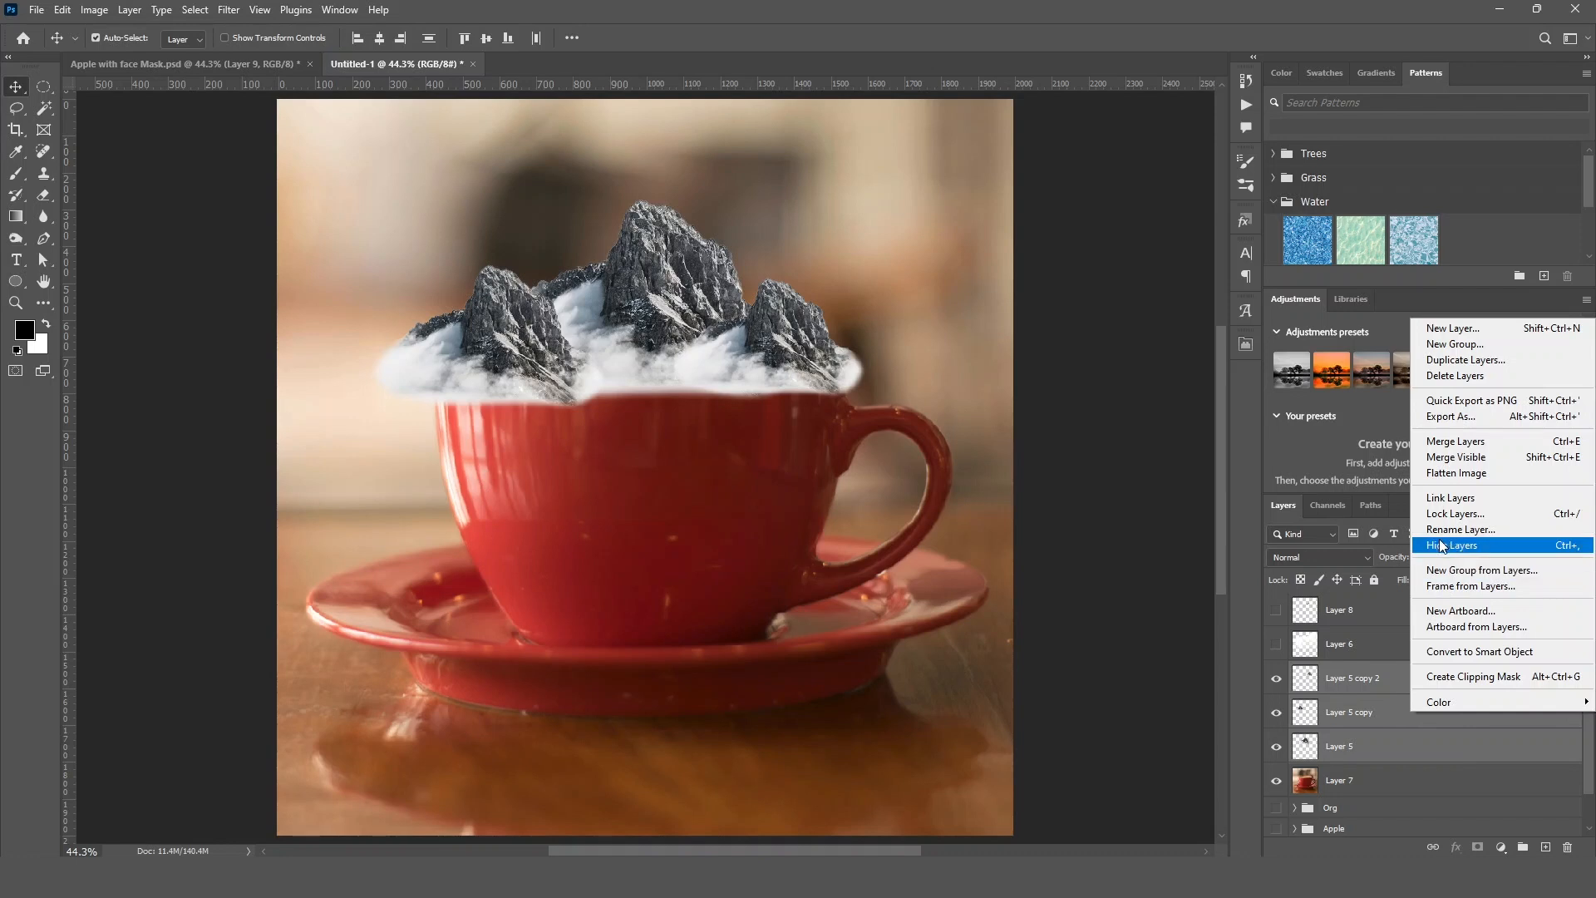
left_click(1447, 446)
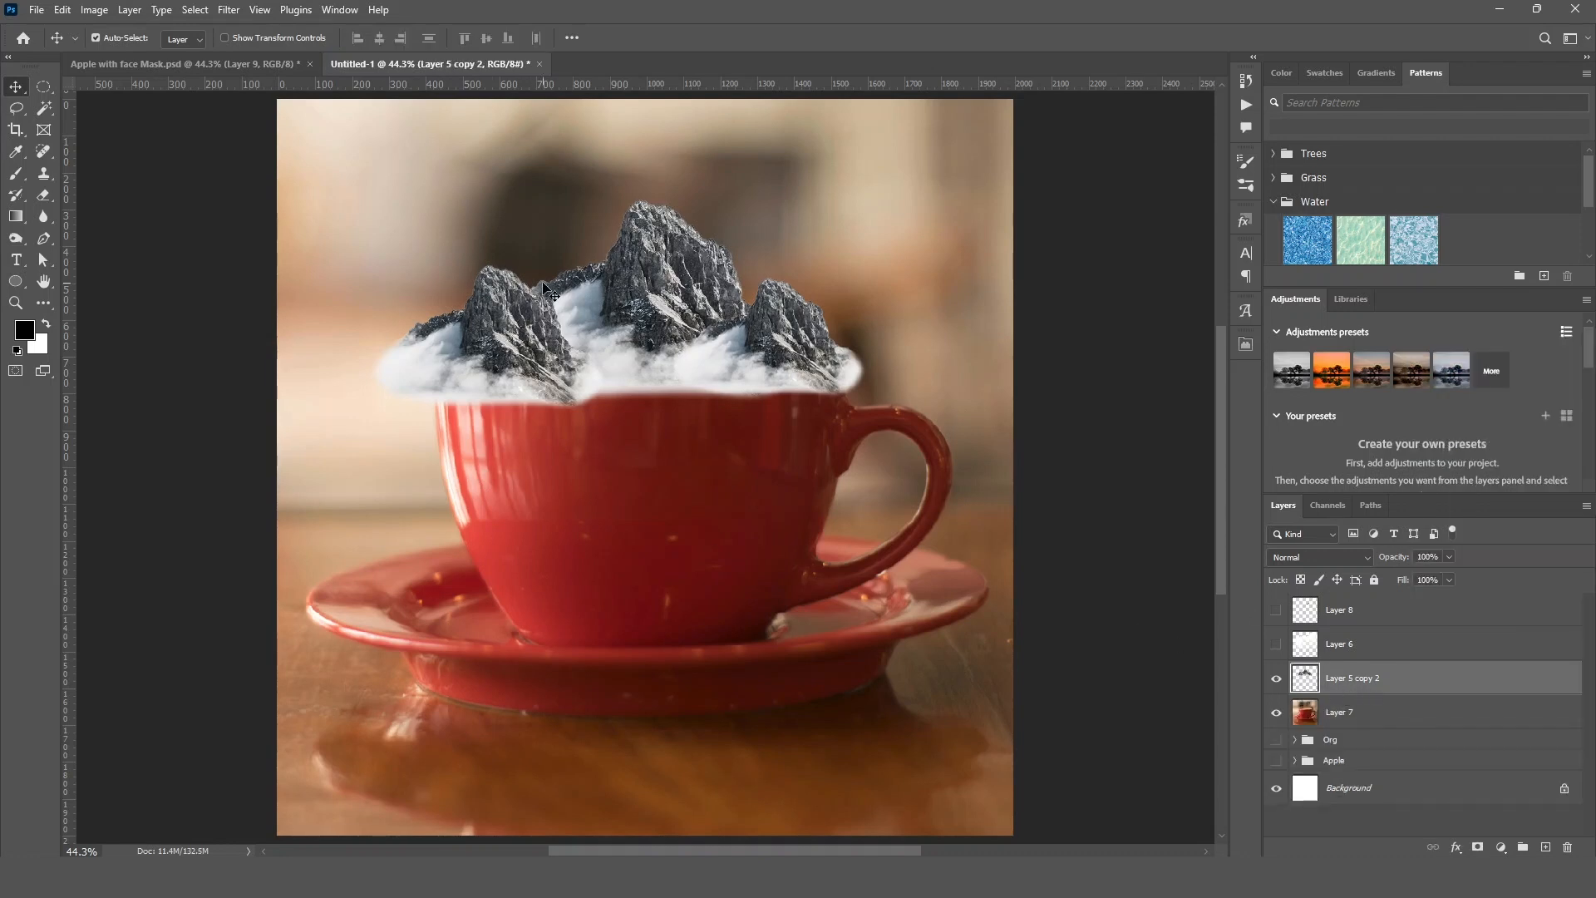
Add a layer mask to the merged mountain layer and lower its fill to 33%.
left_click(1478, 847)
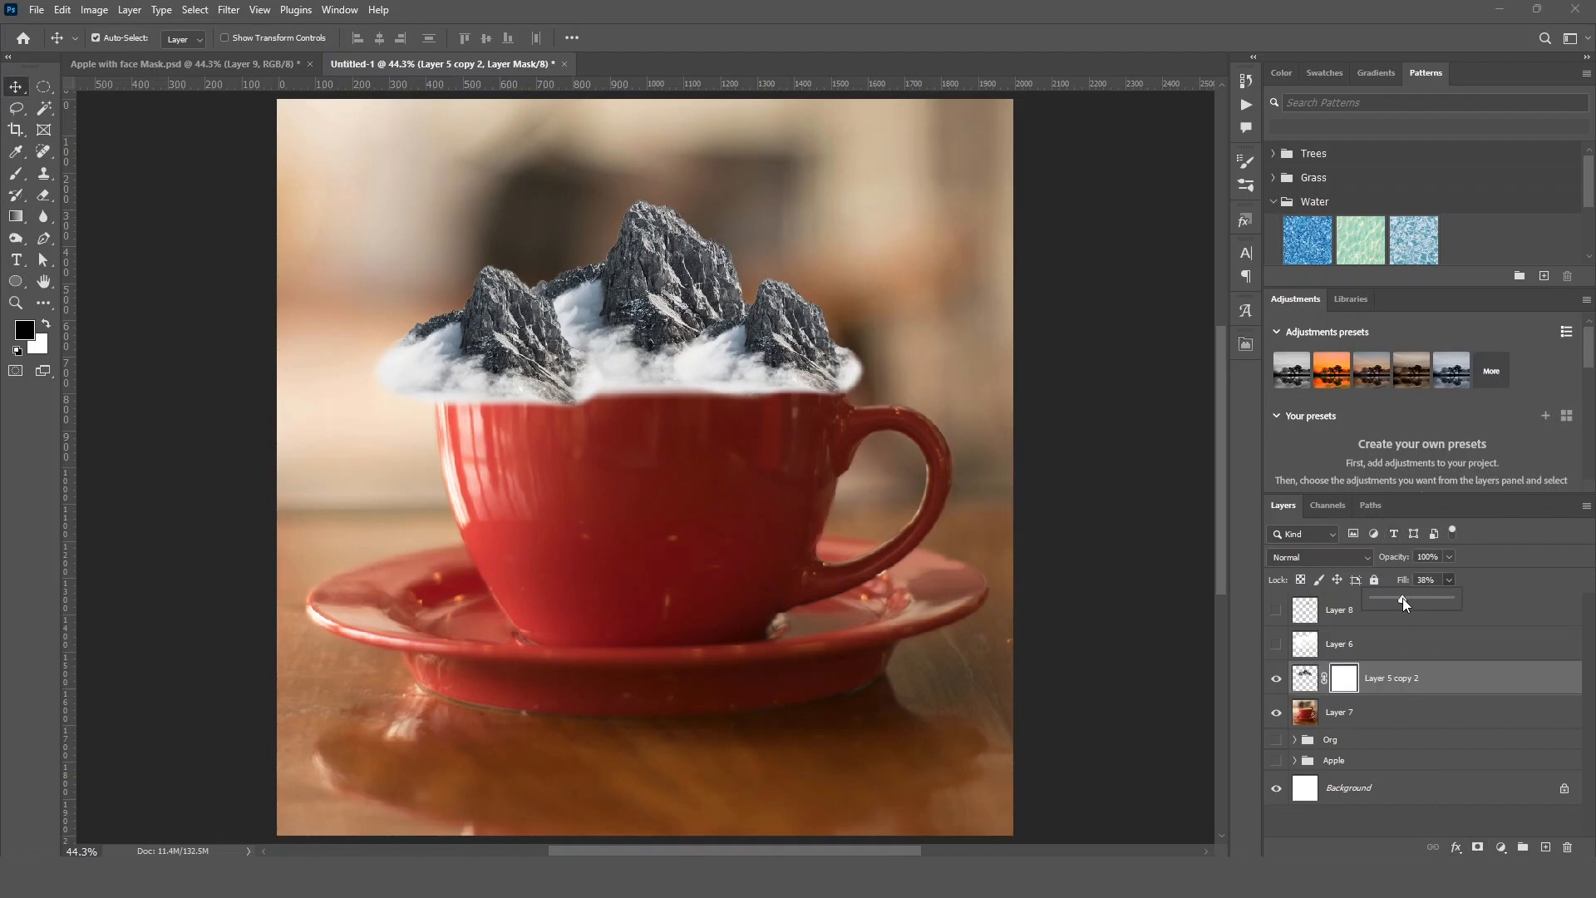
left_click_drag(1403, 596, 1398, 597)
Paint black on the mountain mask with a 50 px brush to hide everything below the cup's front rim and outside its left edge.
scroll(453, 378, "up", 5)
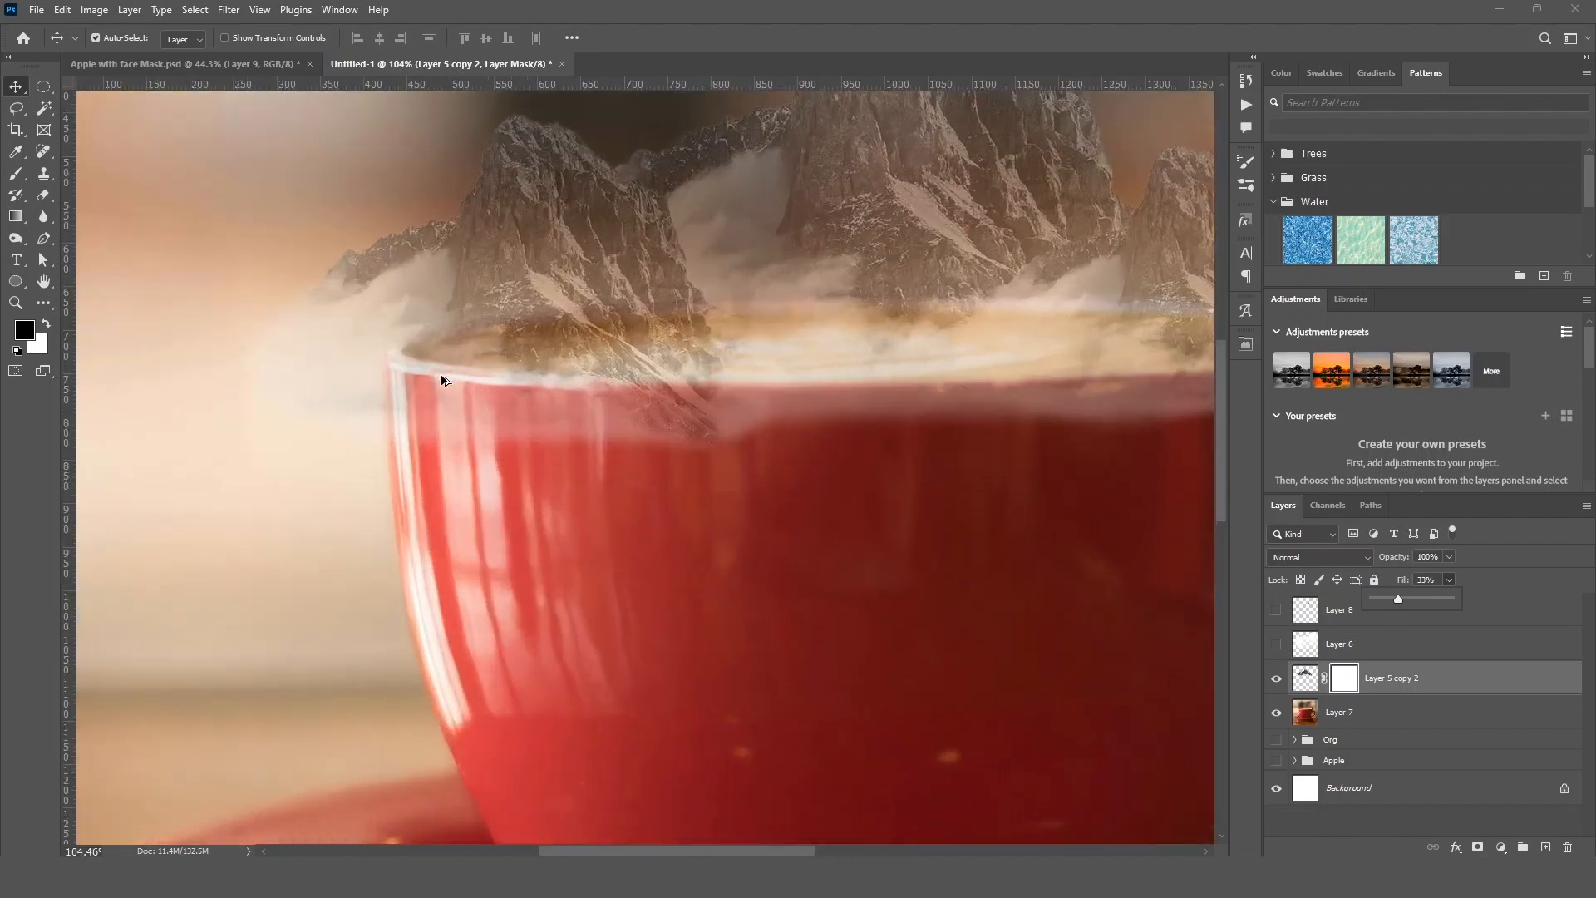
scroll(441, 380, "up", 1)
left_click_drag(823, 399, 641, 452)
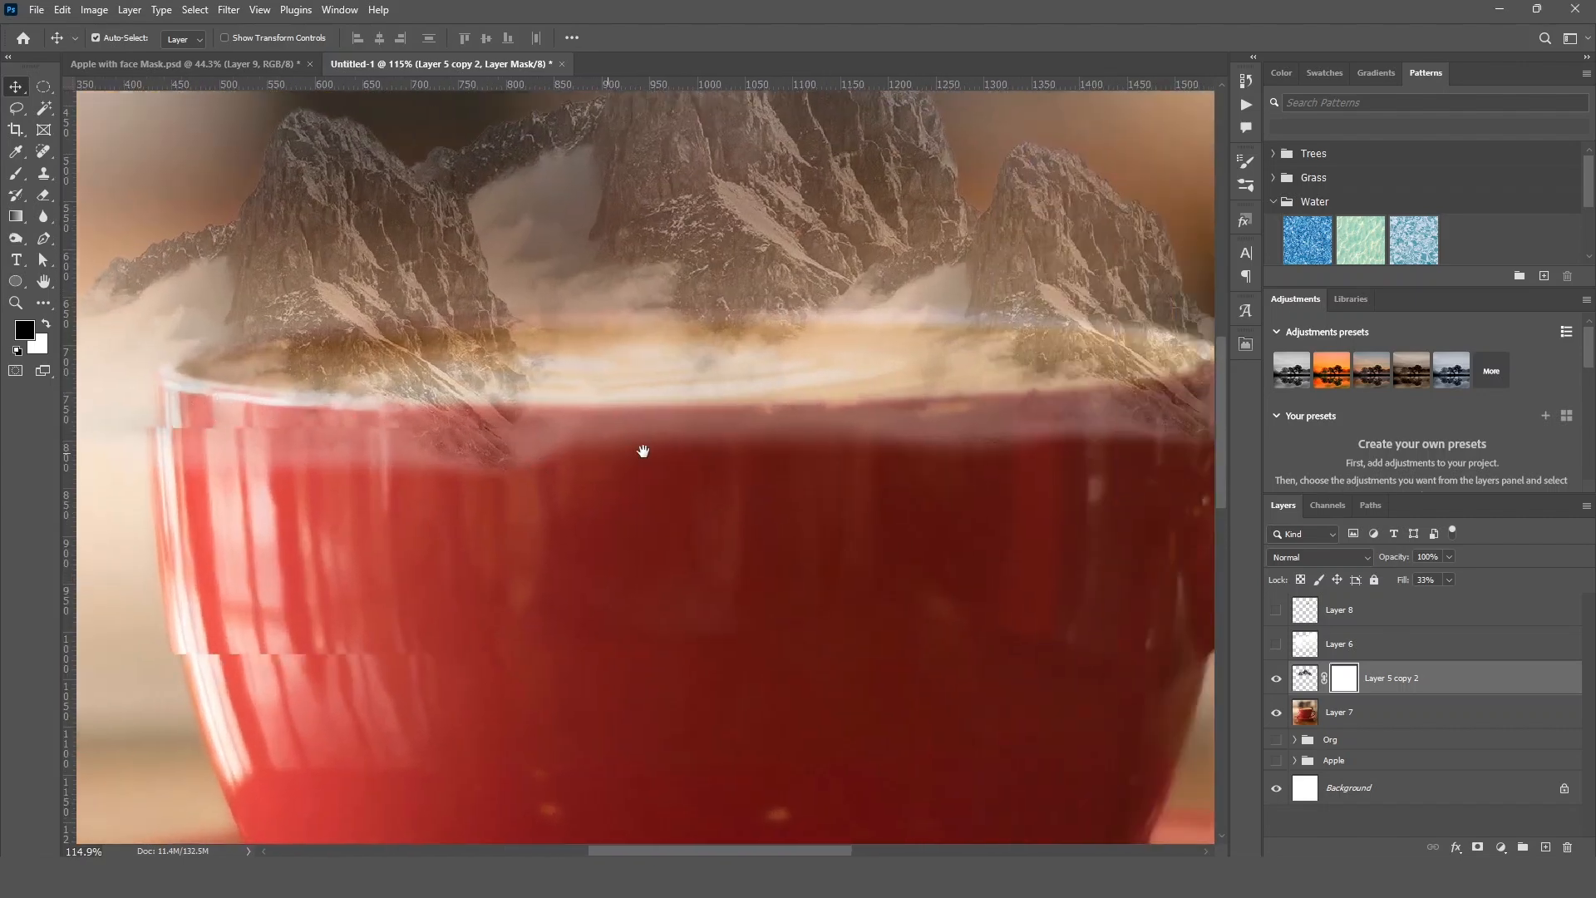
left_click_drag(919, 466, 758, 455)
left_click_drag(108, 445, 339, 472)
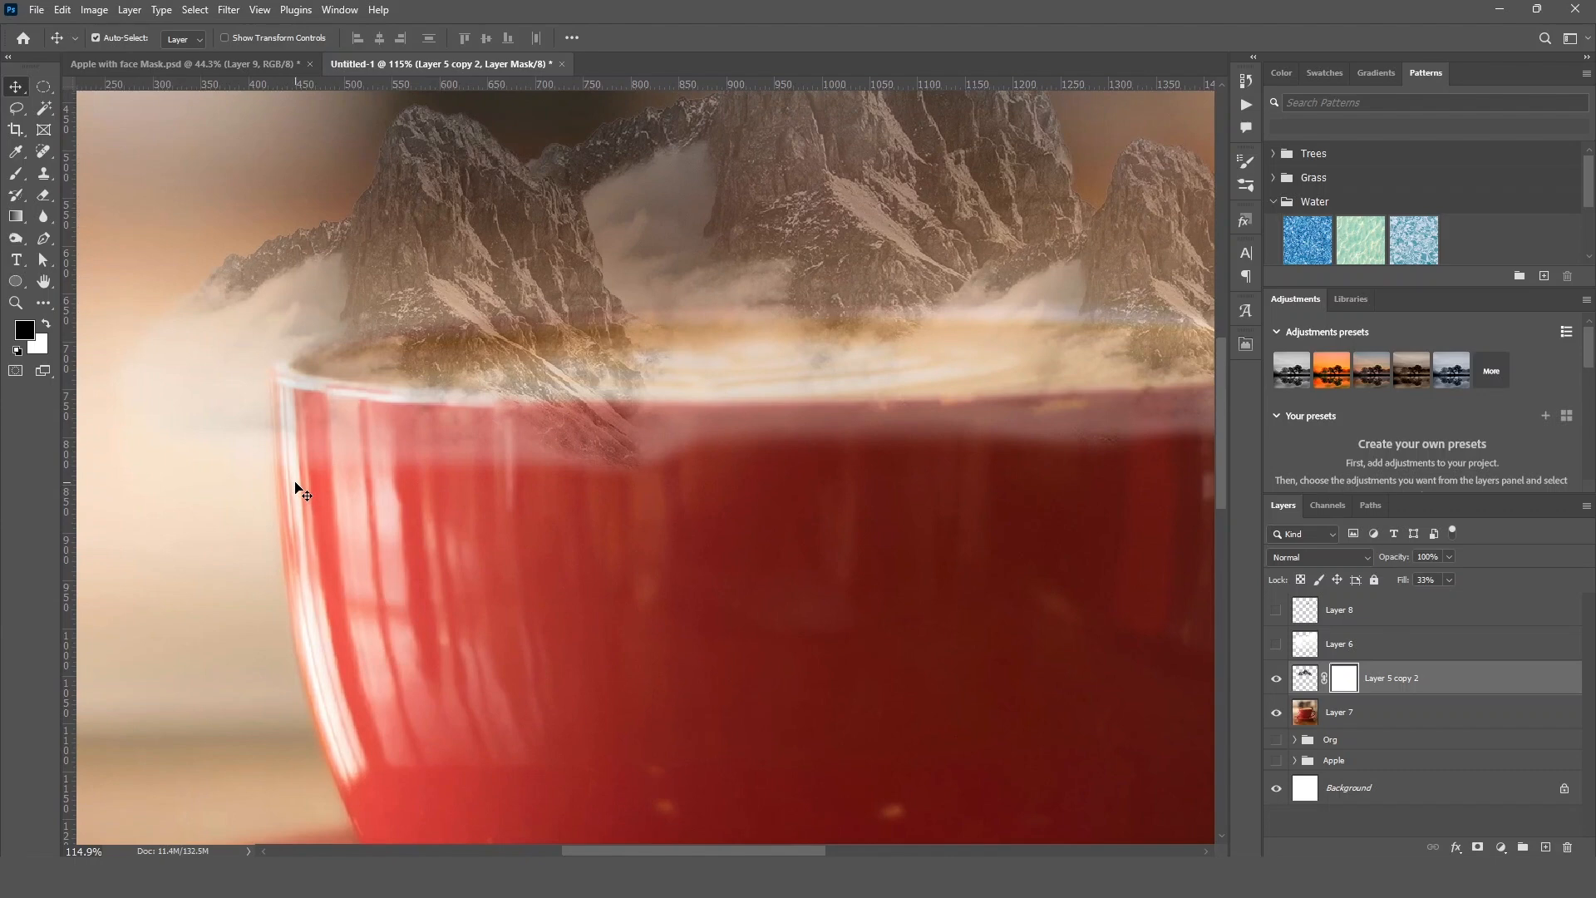
left_click(25, 107)
key("b")
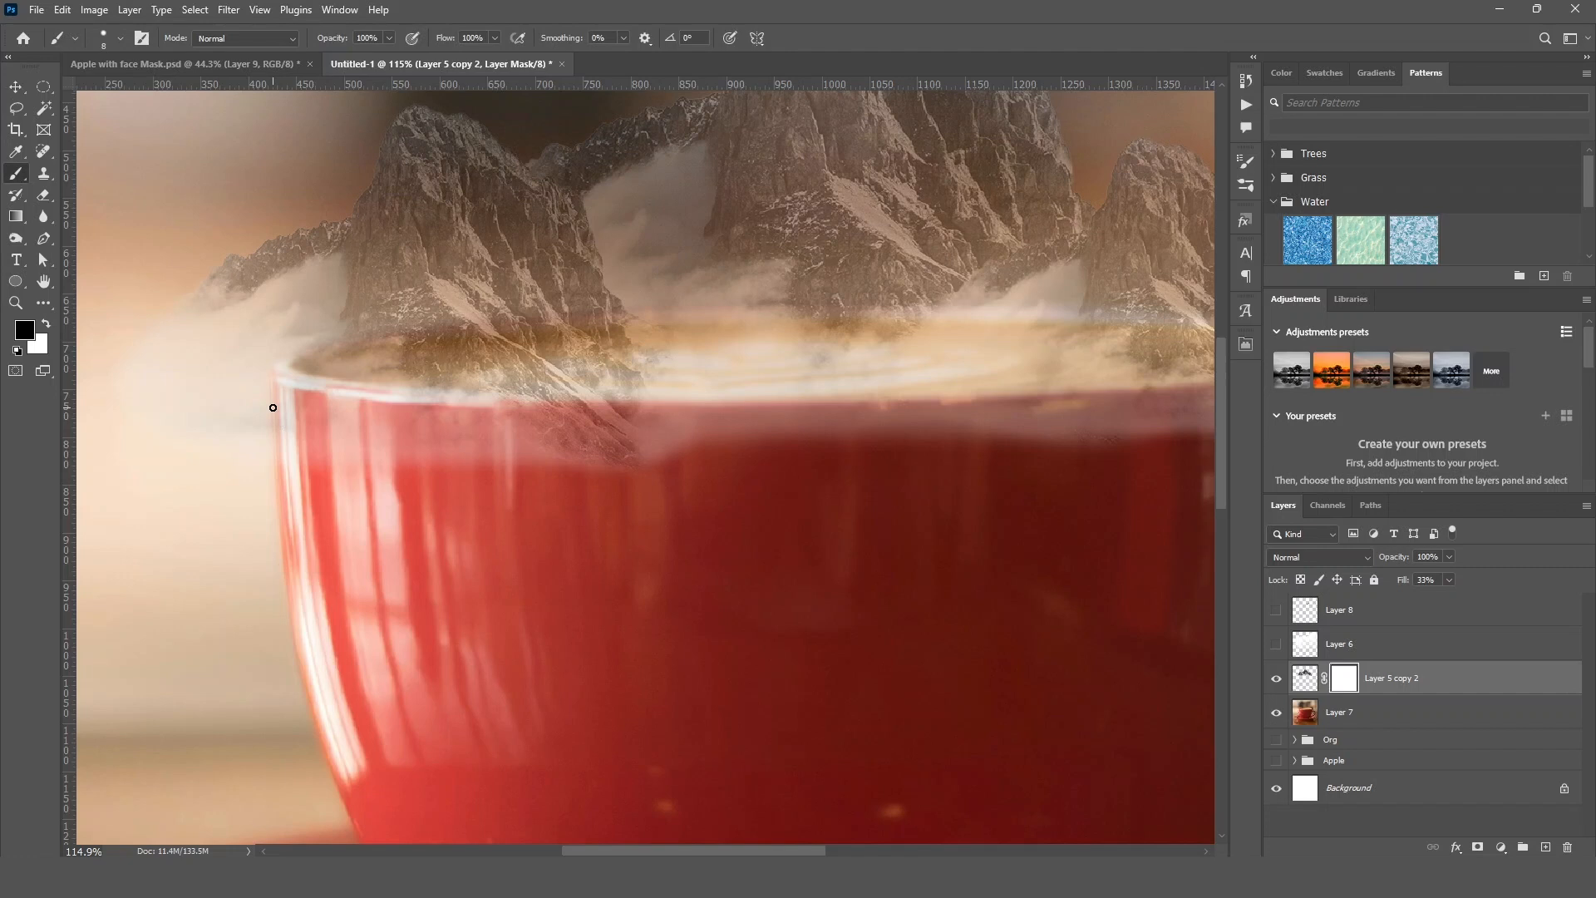
key("bracketright")
key("bracketright")
key("bracketright")
key("bracketright")
key("bracketright")
left_click_drag(263, 395, 573, 428)
left_click_drag(427, 457, 307, 463)
left_click_drag(461, 436, 623, 436)
mouse_move(499, 484)
left_mouse_down()
mouse_move(178, 515)
mouse_move(741, 437)
mouse_move(883, 459)
mouse_move(906, 357)
left_mouse_up()
left_click_drag(465, 428, 1005, 445)
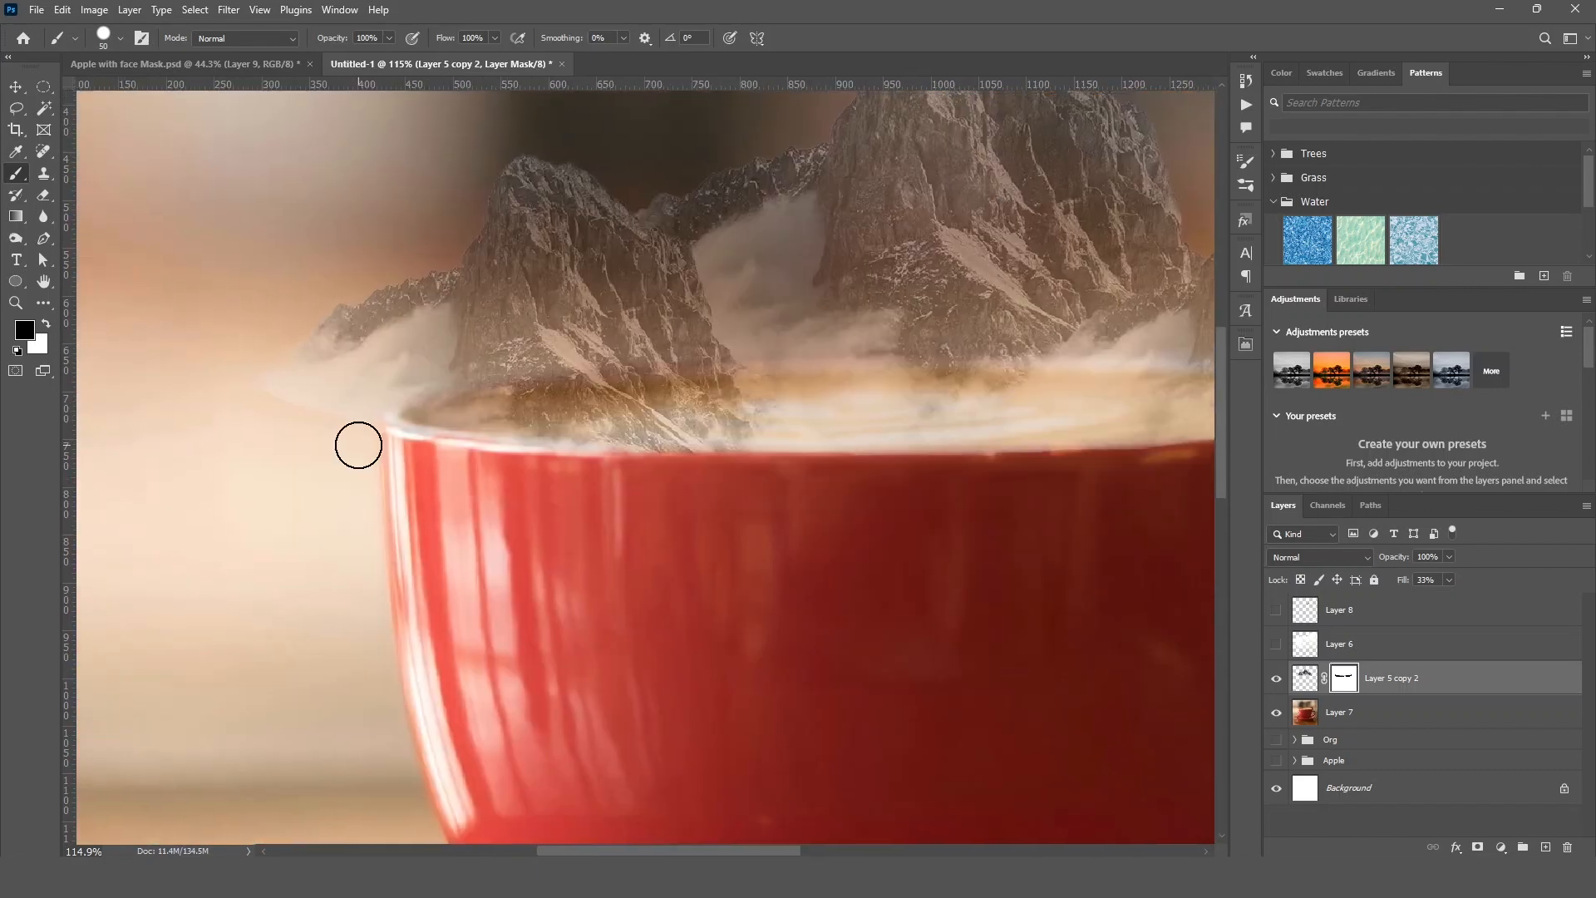
mouse_move(406, 372)
left_mouse_down()
mouse_move(429, 262)
mouse_move(399, 322)
left_mouse_up()
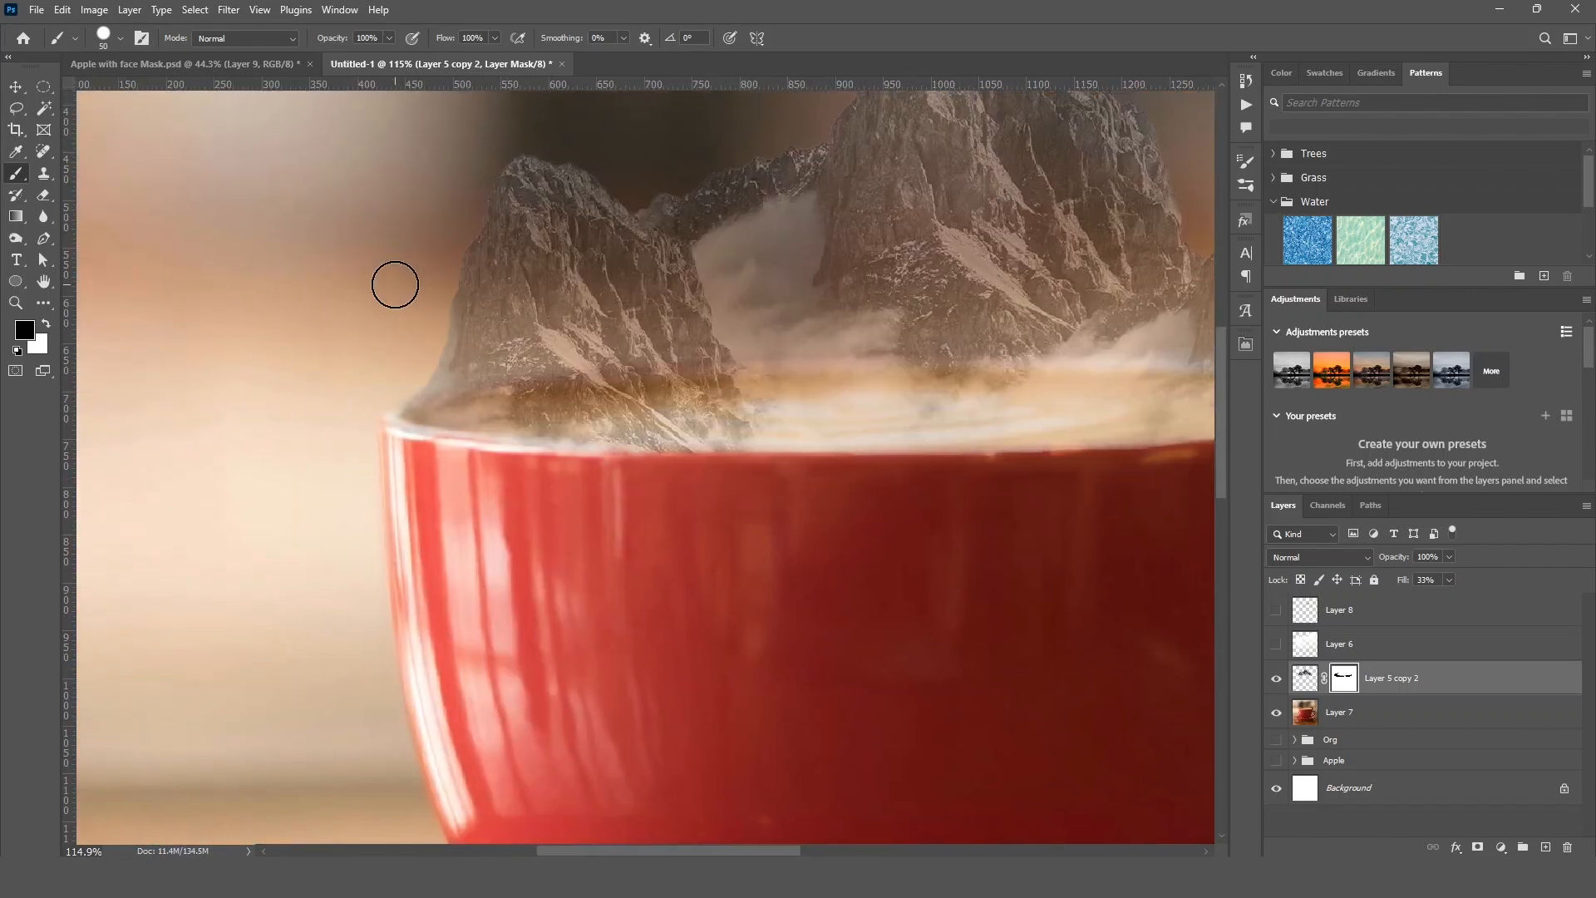
Restore the mountain layer's fill to 100%.
key("ctrl+0")
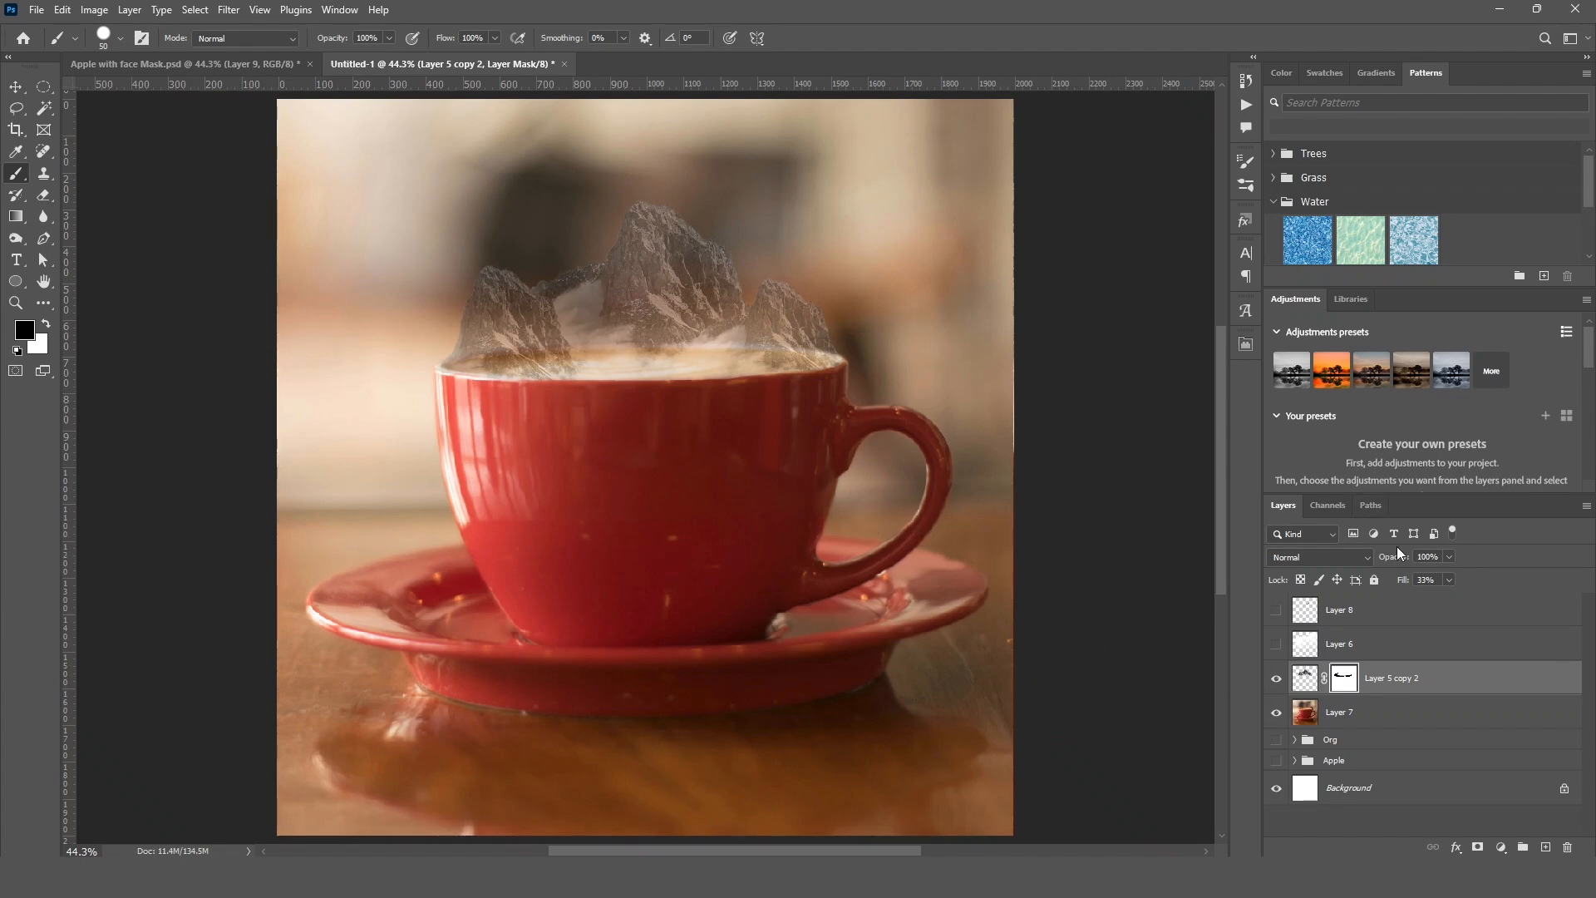
left_click_drag(1448, 596, 1529, 597)
left_click(12, 87)
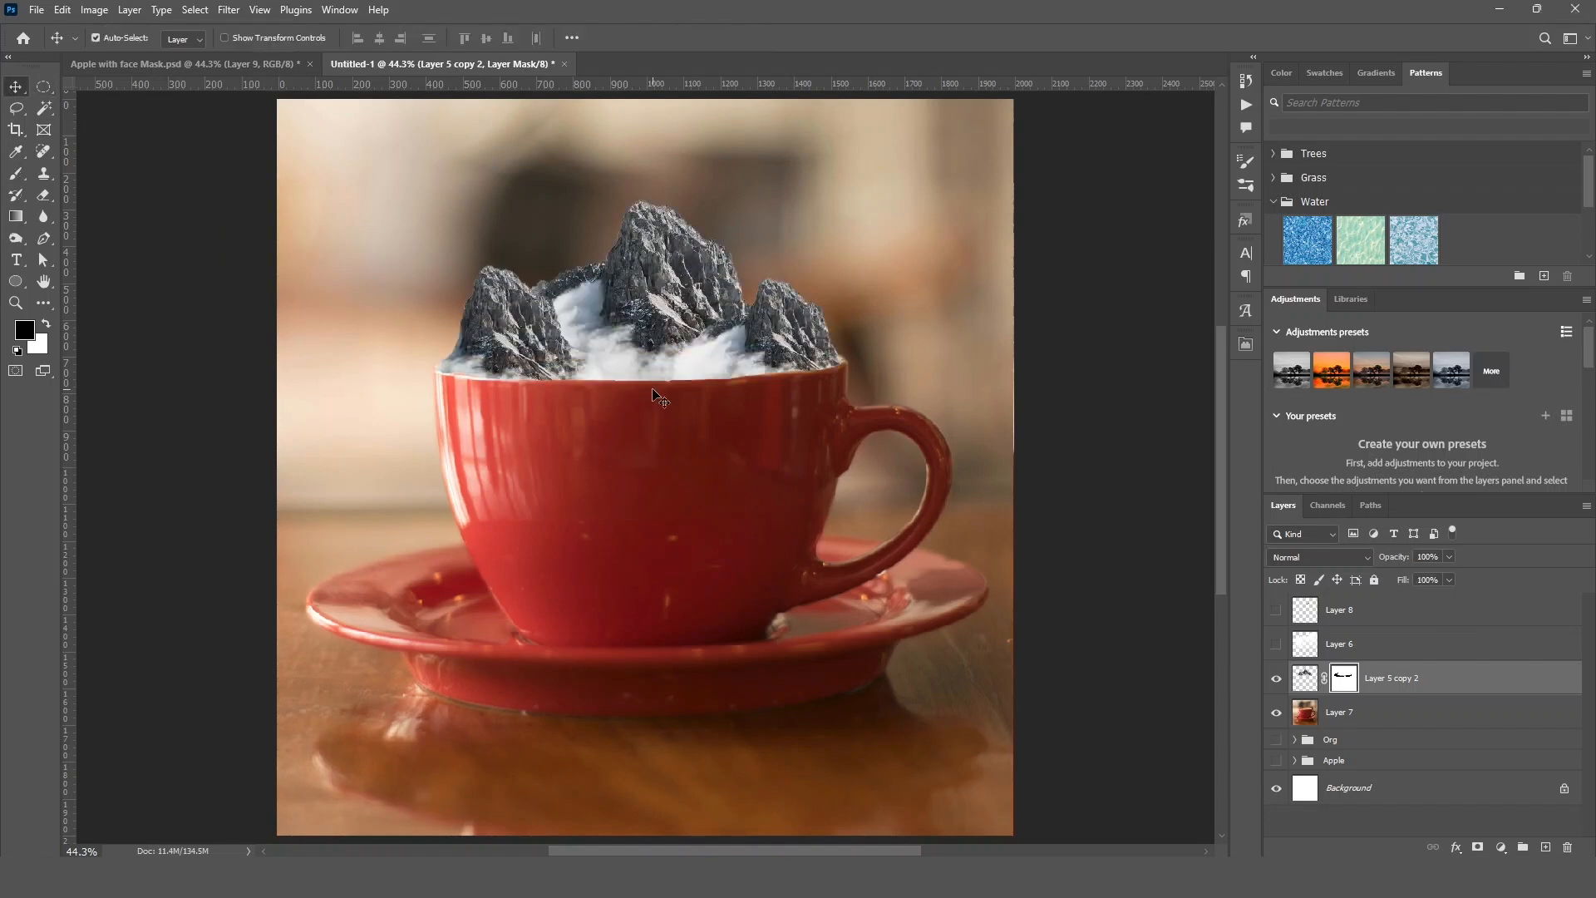
Show the cloud and birds layers, then shrink the cloud to about 605 × 368 px and place it in the canvas's upper-left area.
left_click(1276, 644)
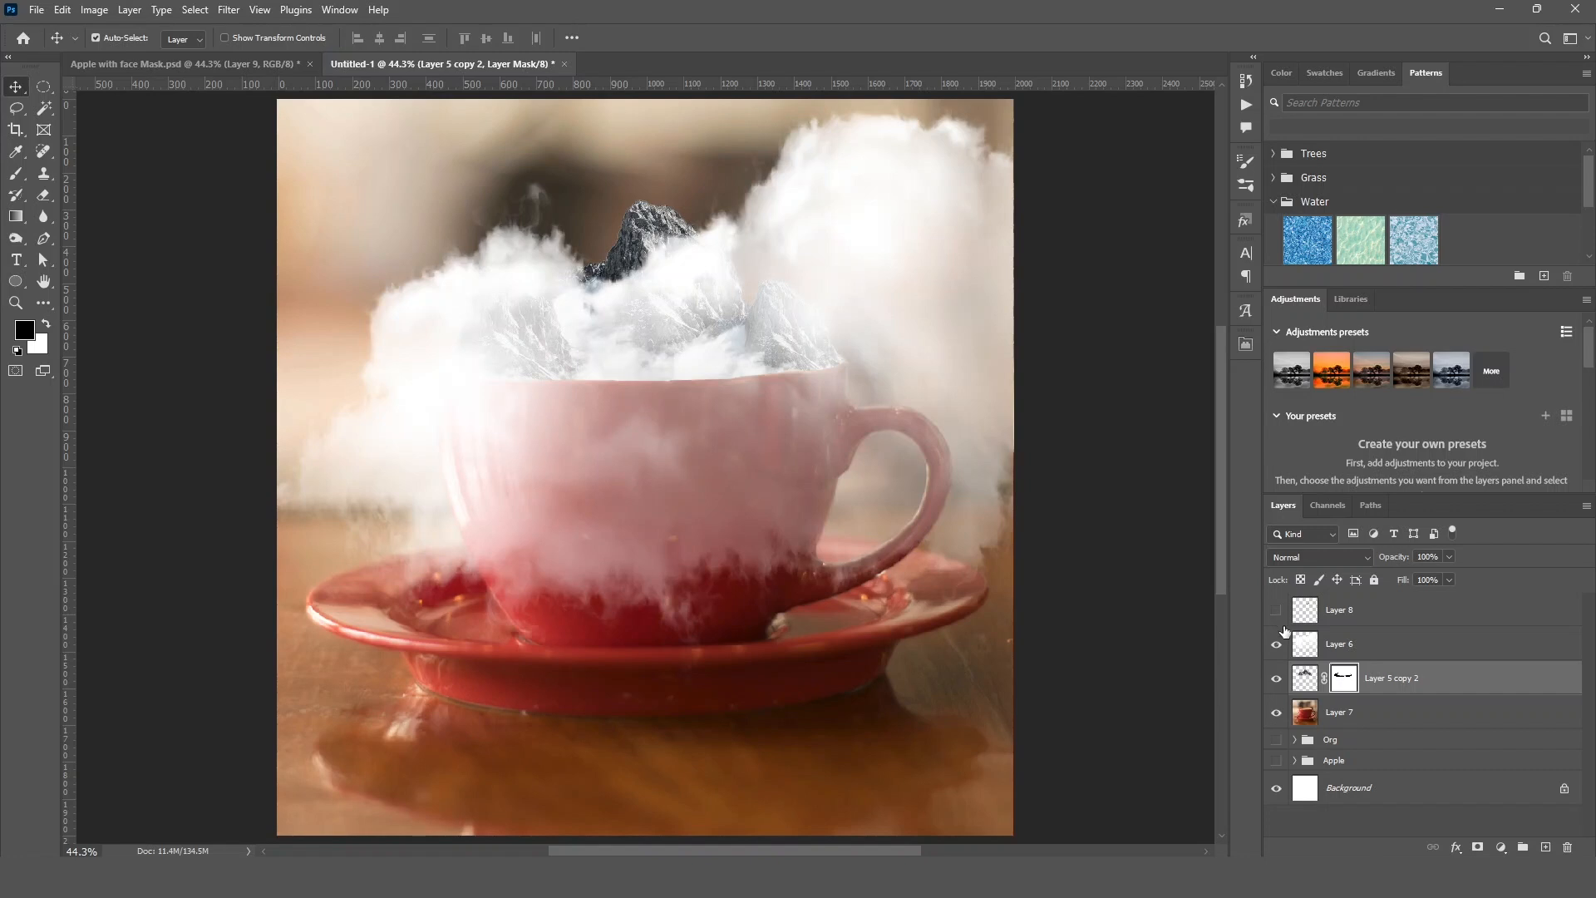
left_click(1276, 613)
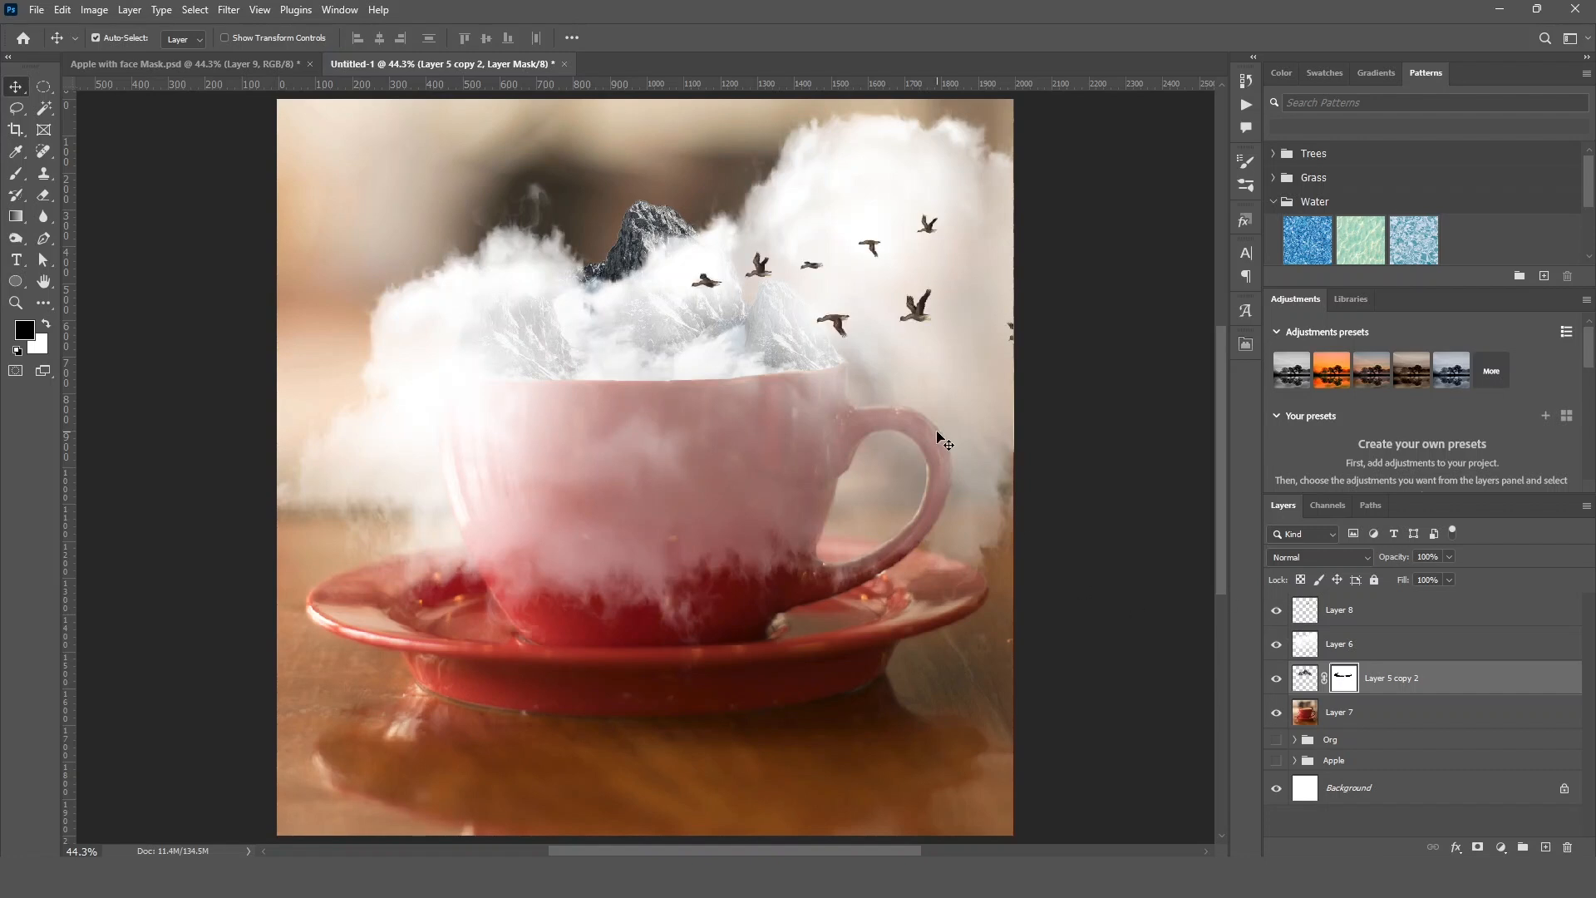
left_click(1354, 653)
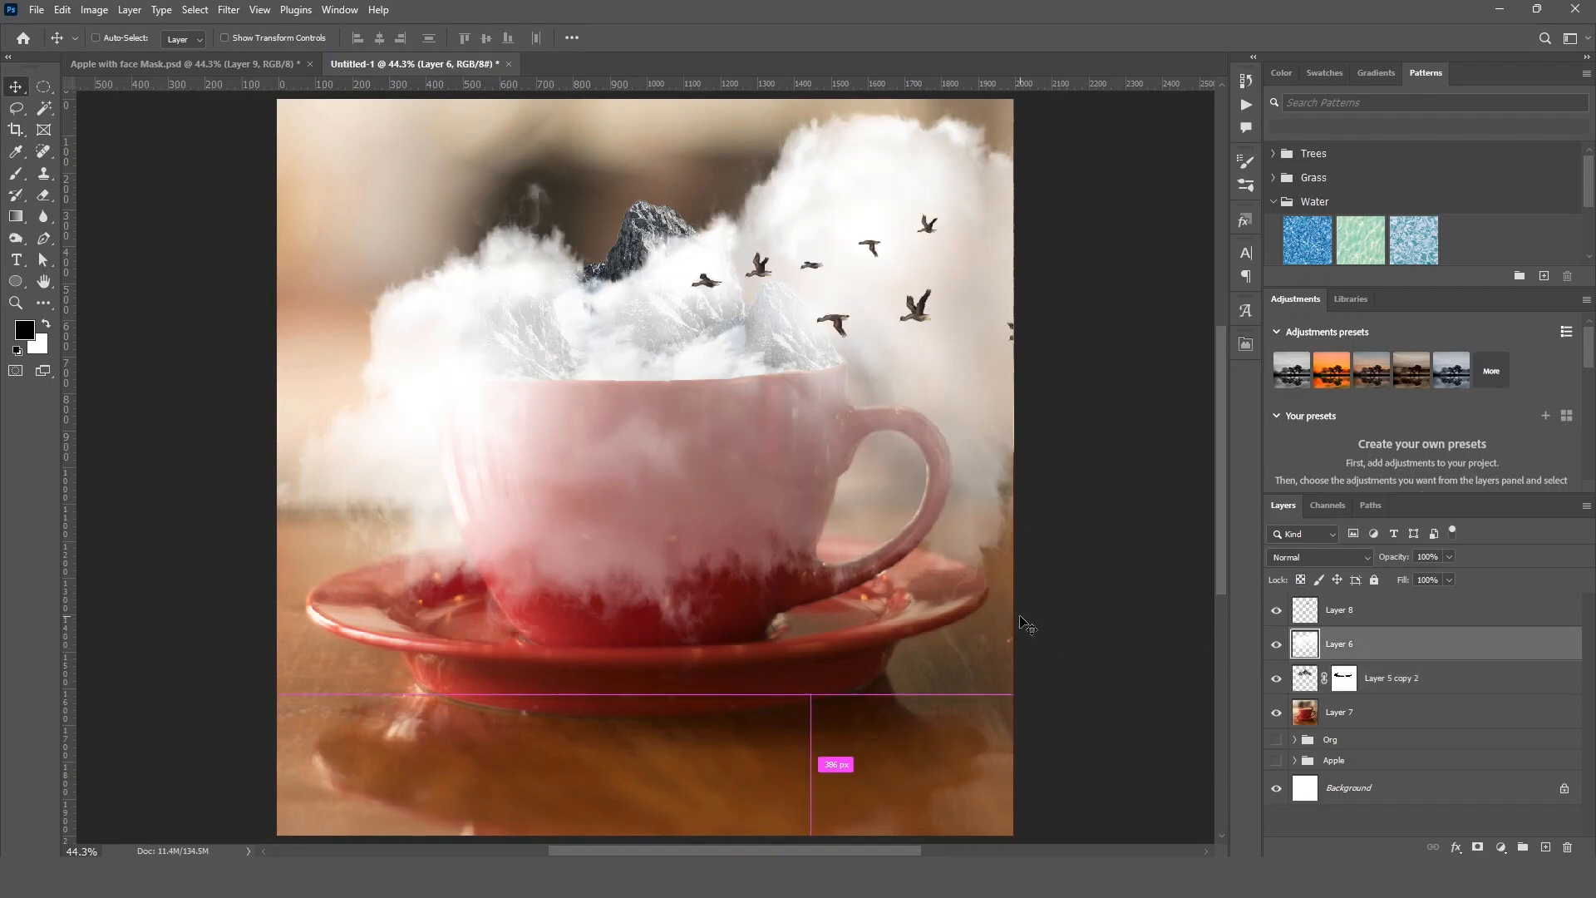
key("ctrl+t")
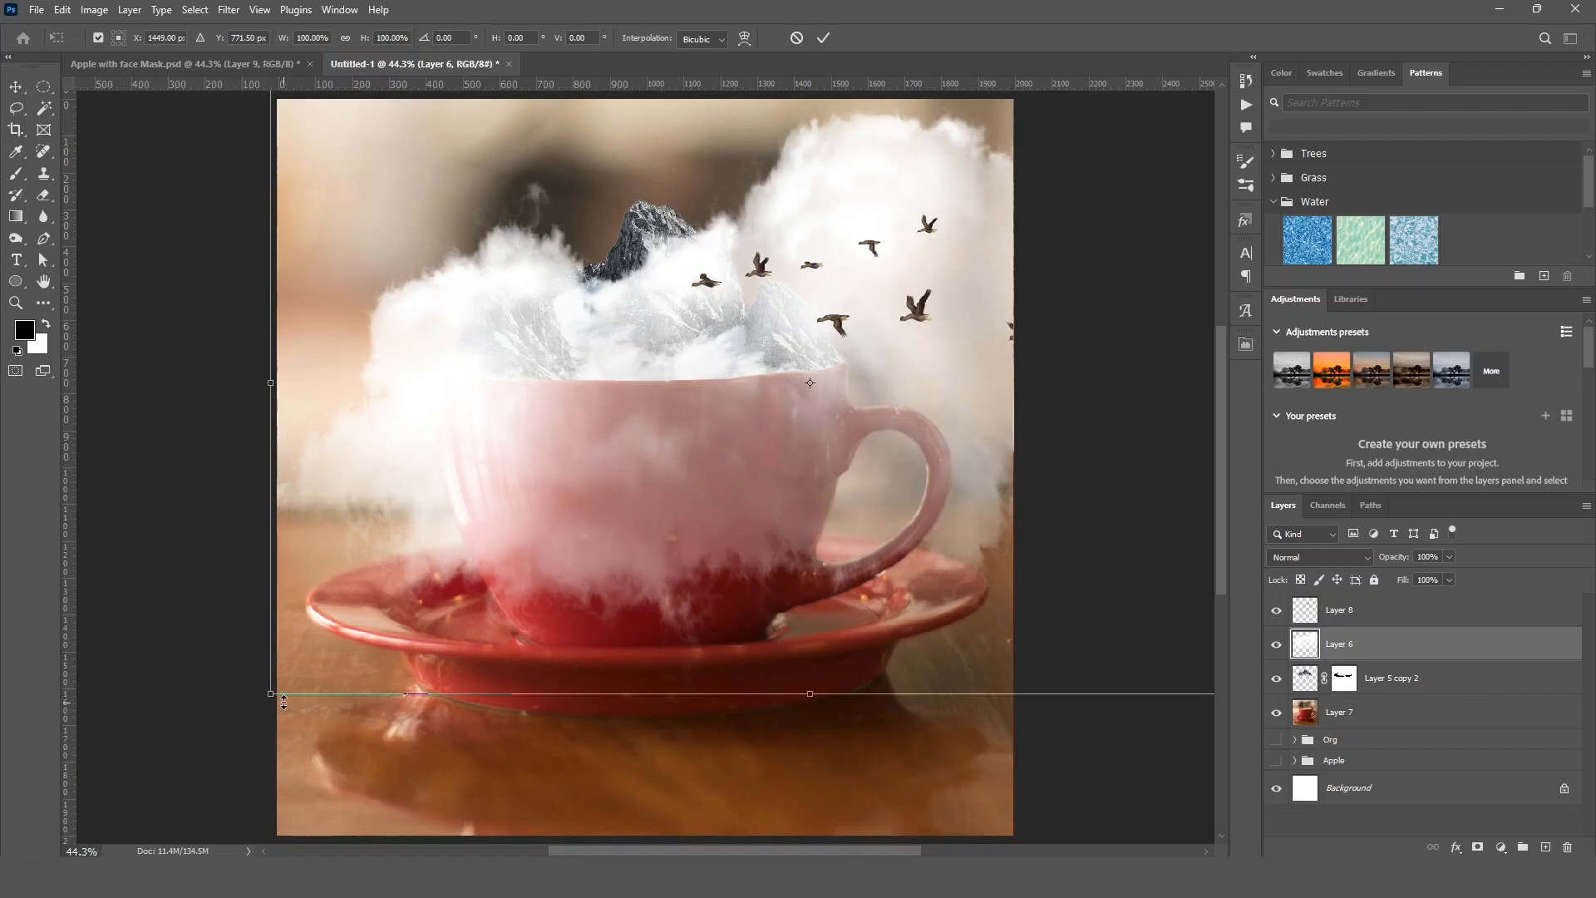
left_click_drag(283, 703, 898, 364)
left_click_drag(991, 262, 352, 496)
left_click_drag(713, 307, 497, 490)
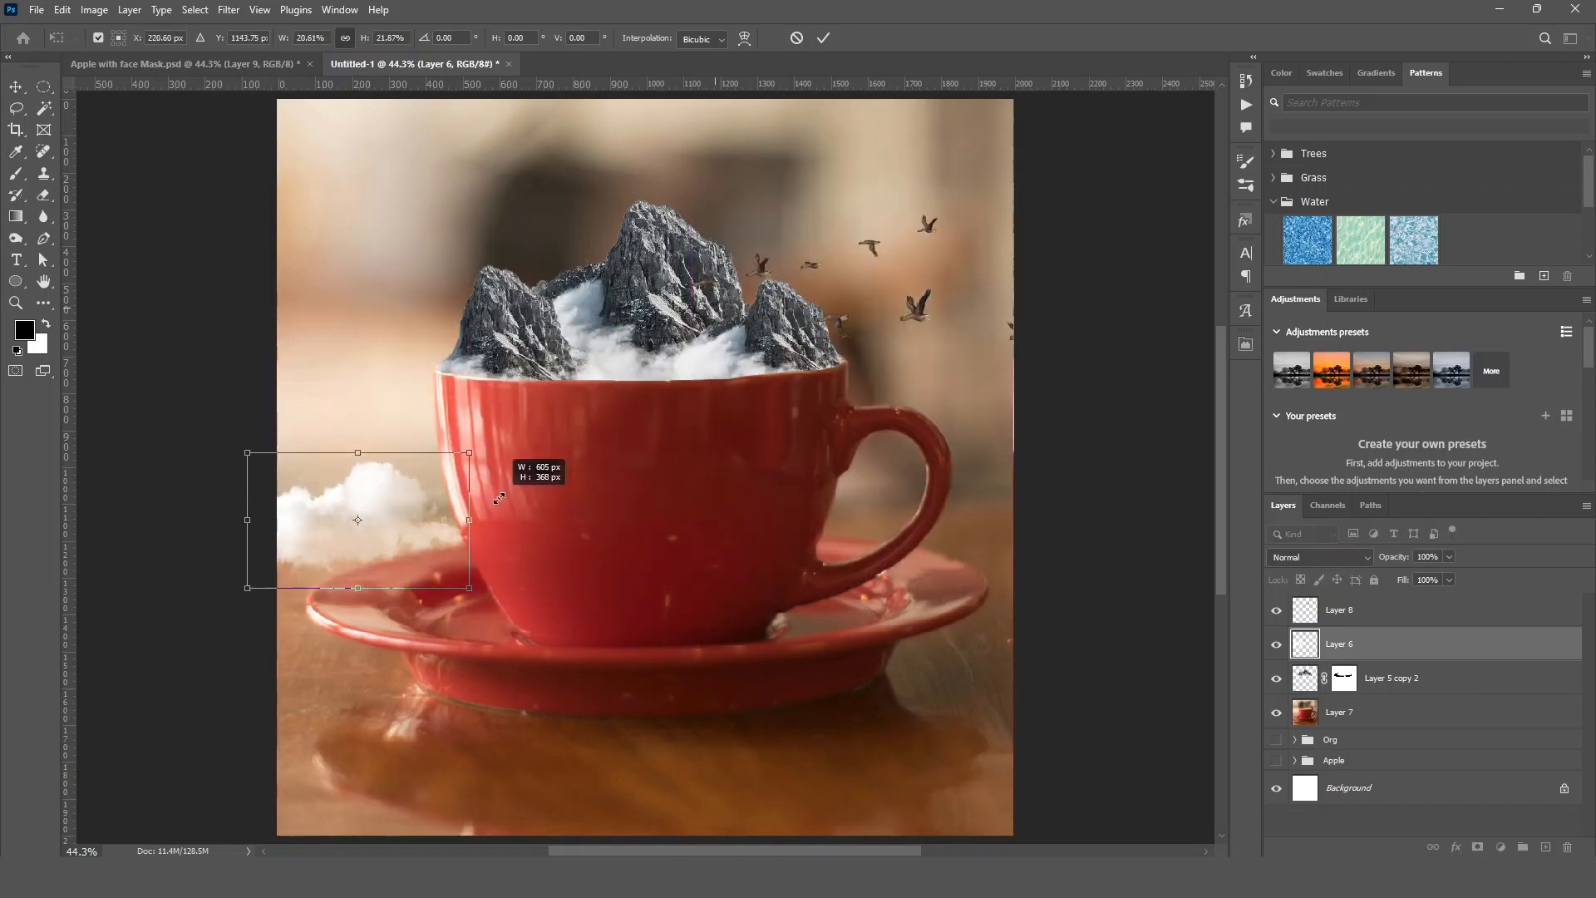
left_click_drag(386, 514, 419, 196)
key("Return")
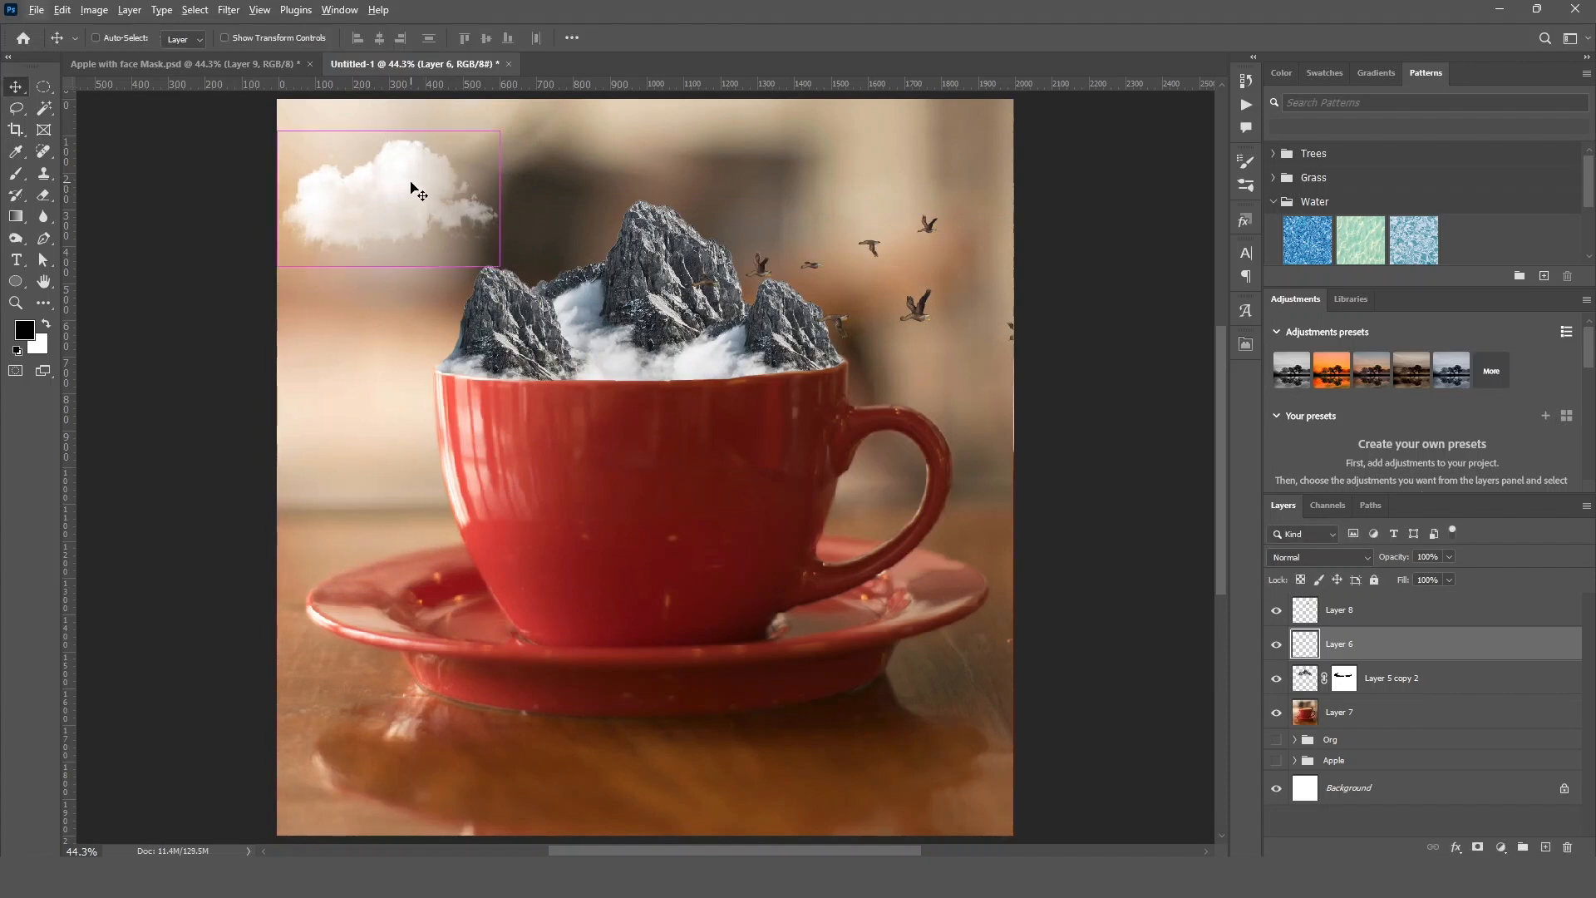
Duplicate the small cloud, move the copy over the right-hand peak, and scale it down slightly.
key("ctrl+j")
key("ctrl+t")
left_click_drag(416, 184, 857, 275)
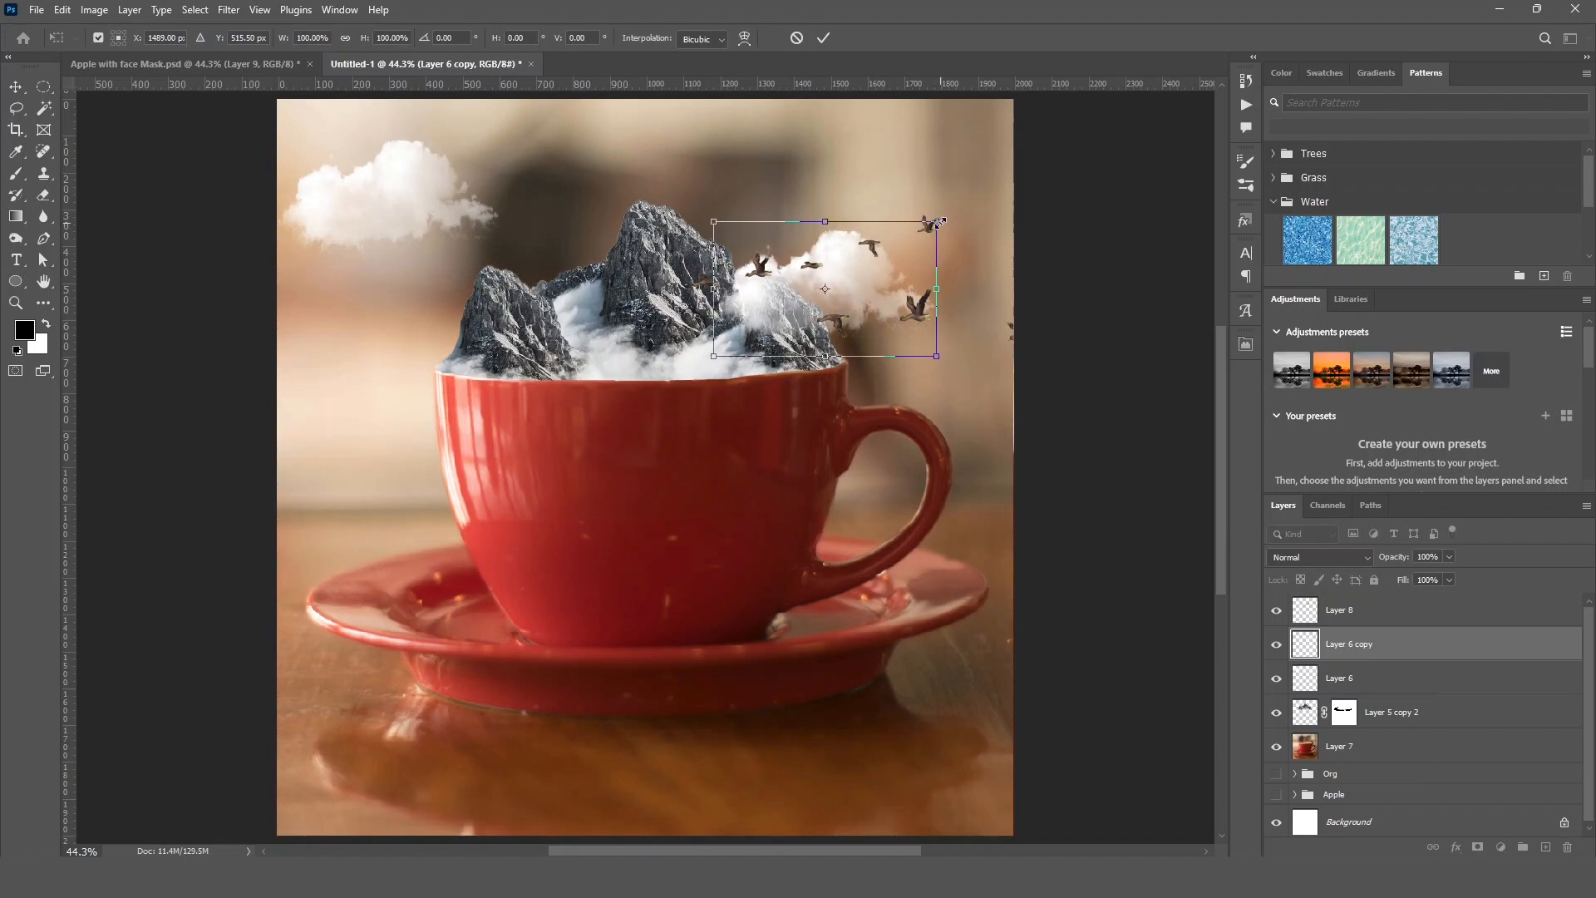
left_click_drag(937, 223, 915, 244)
key("Return")
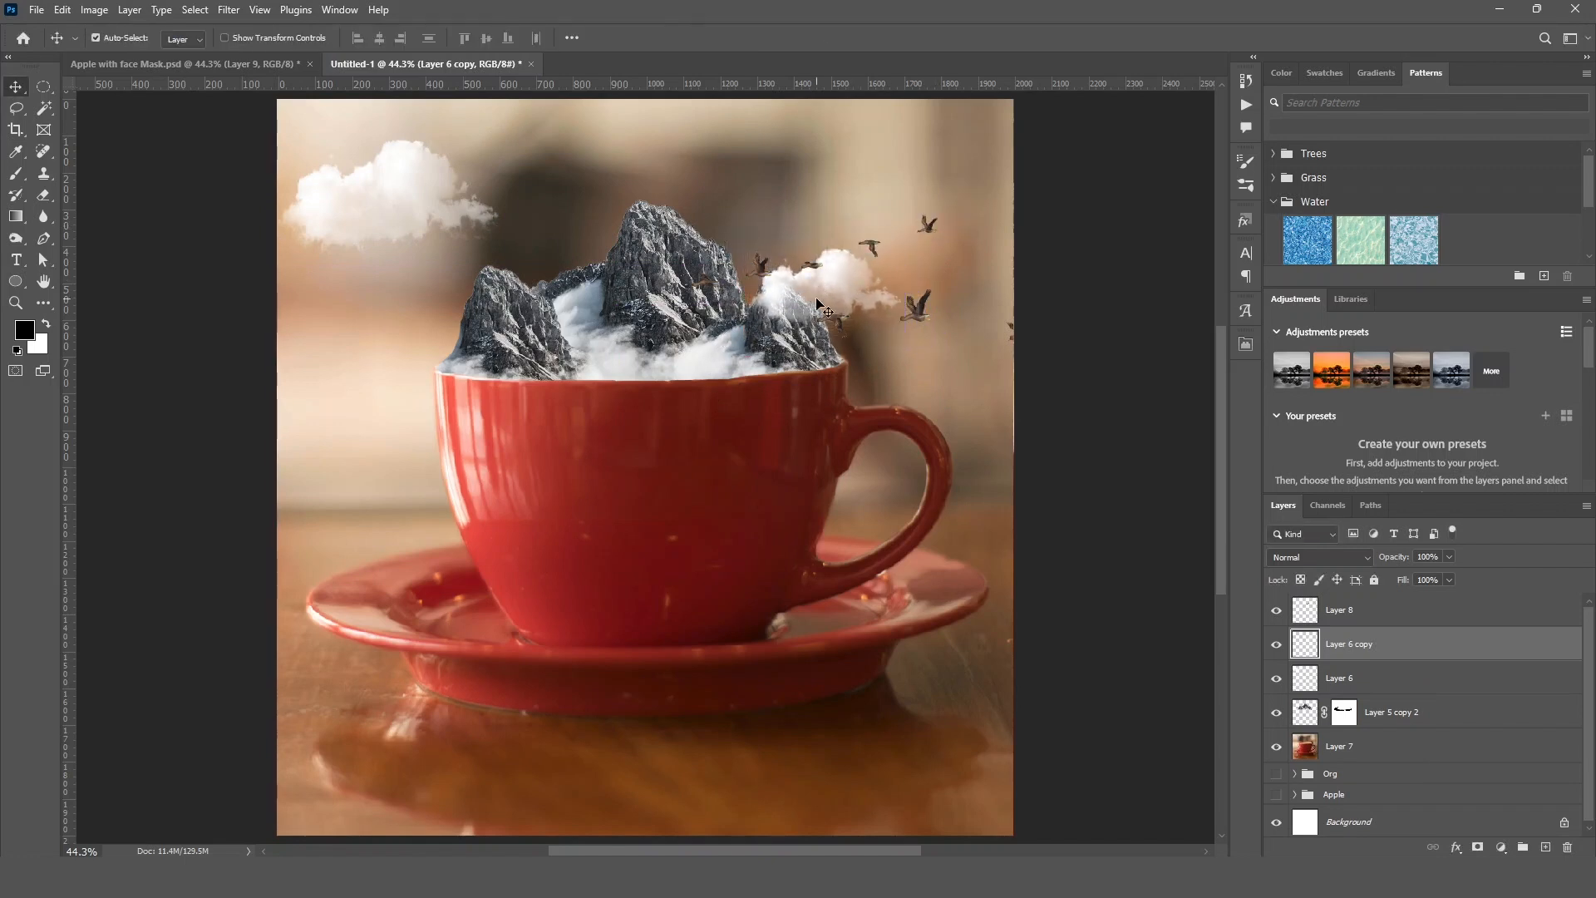
Scale the original cloud on Layer 6 to about 71% and place it just above the left-hand peak.
left_click_drag(344, 187, 436, 197)
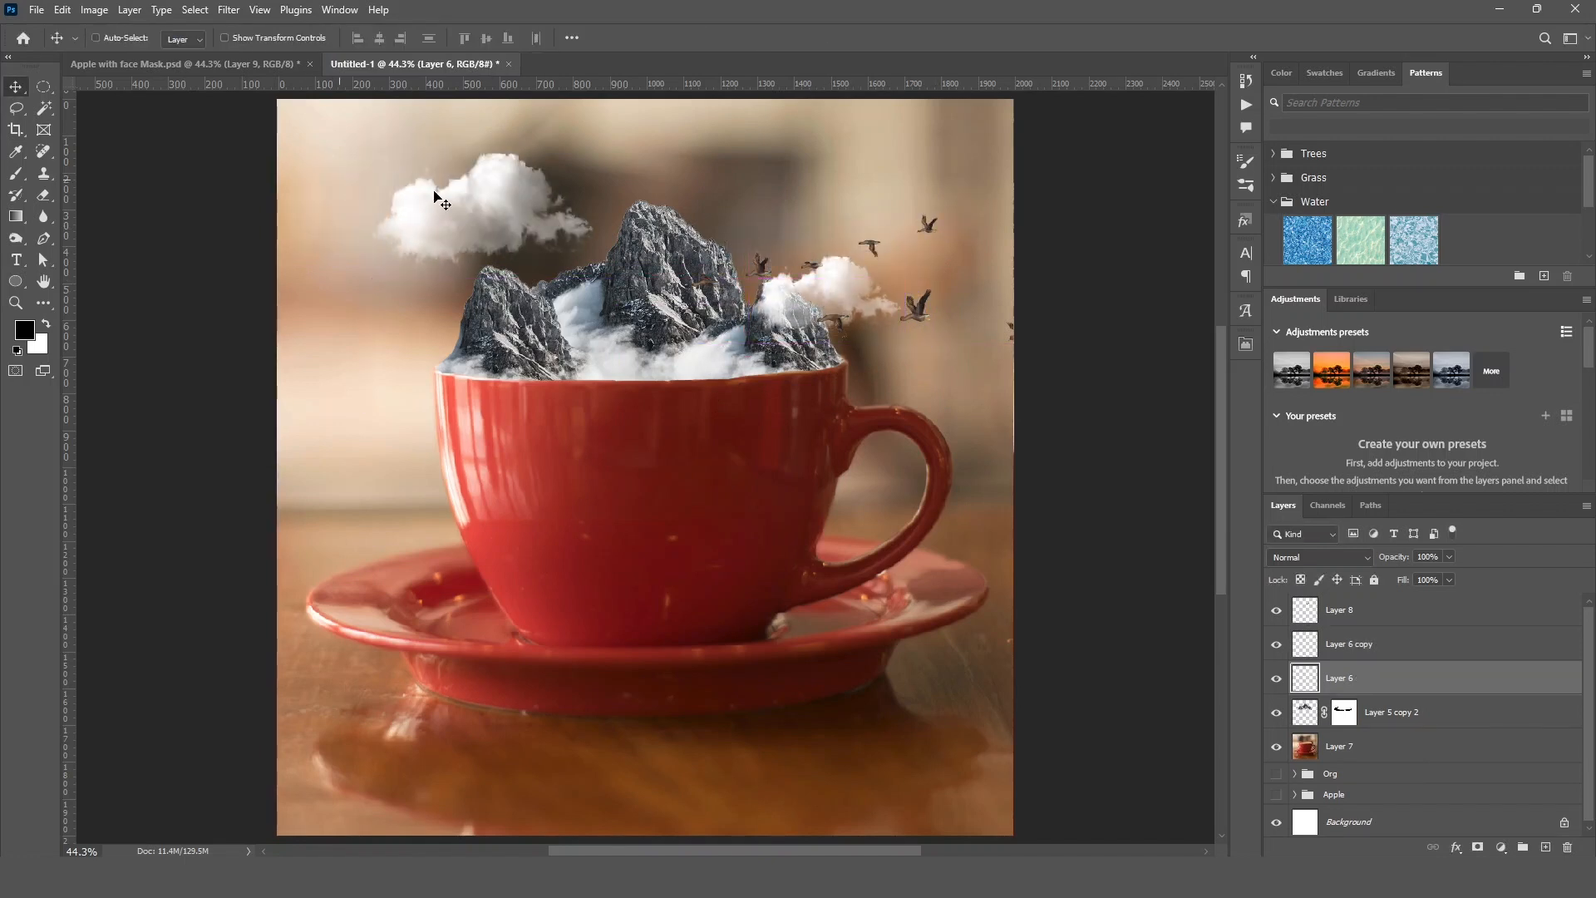
key("ctrl+t")
left_click_drag(594, 144, 530, 183)
left_click_drag(445, 227, 479, 249)
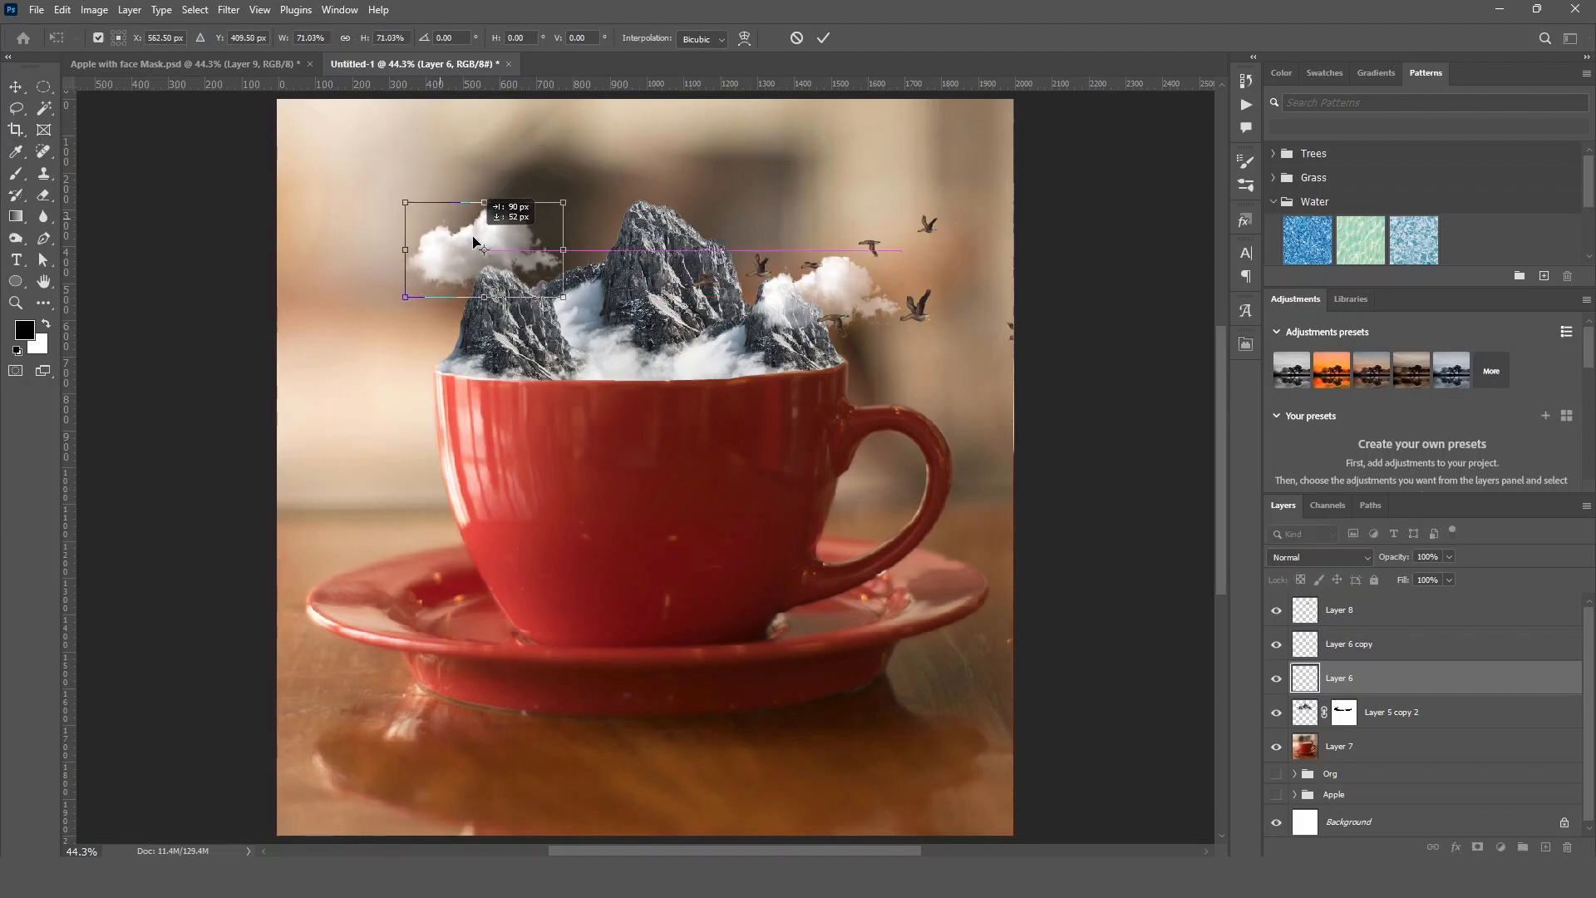
key("Return")
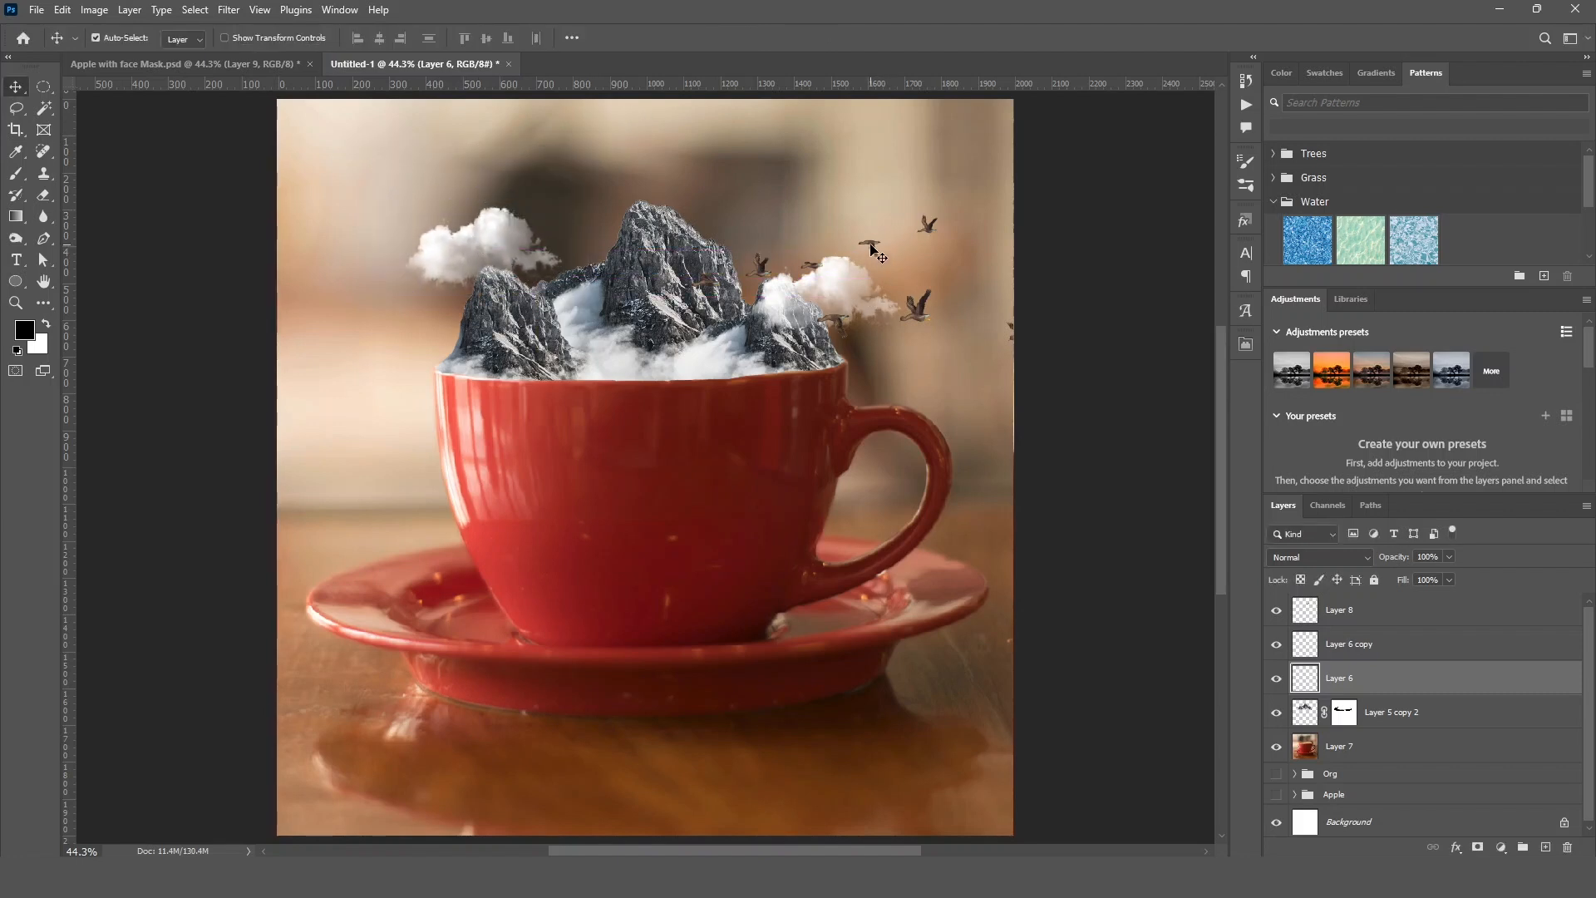
Move the birds over the mountains and scale them to about 69%.
left_click_drag(872, 250, 636, 250)
key("ctrl+t")
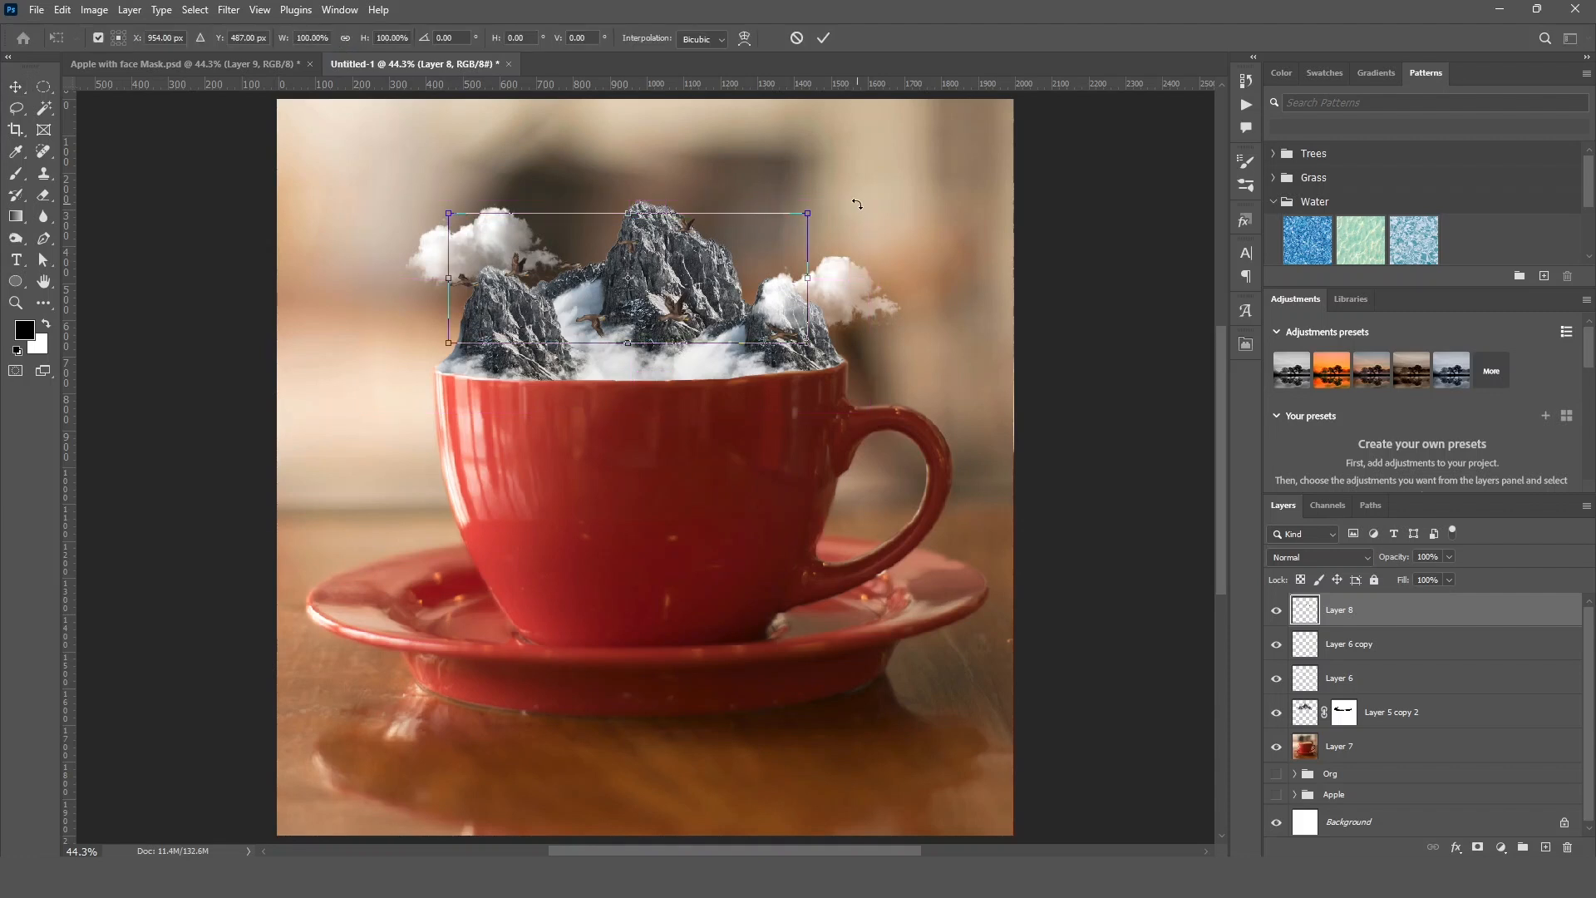
left_click_drag(811, 214, 701, 253)
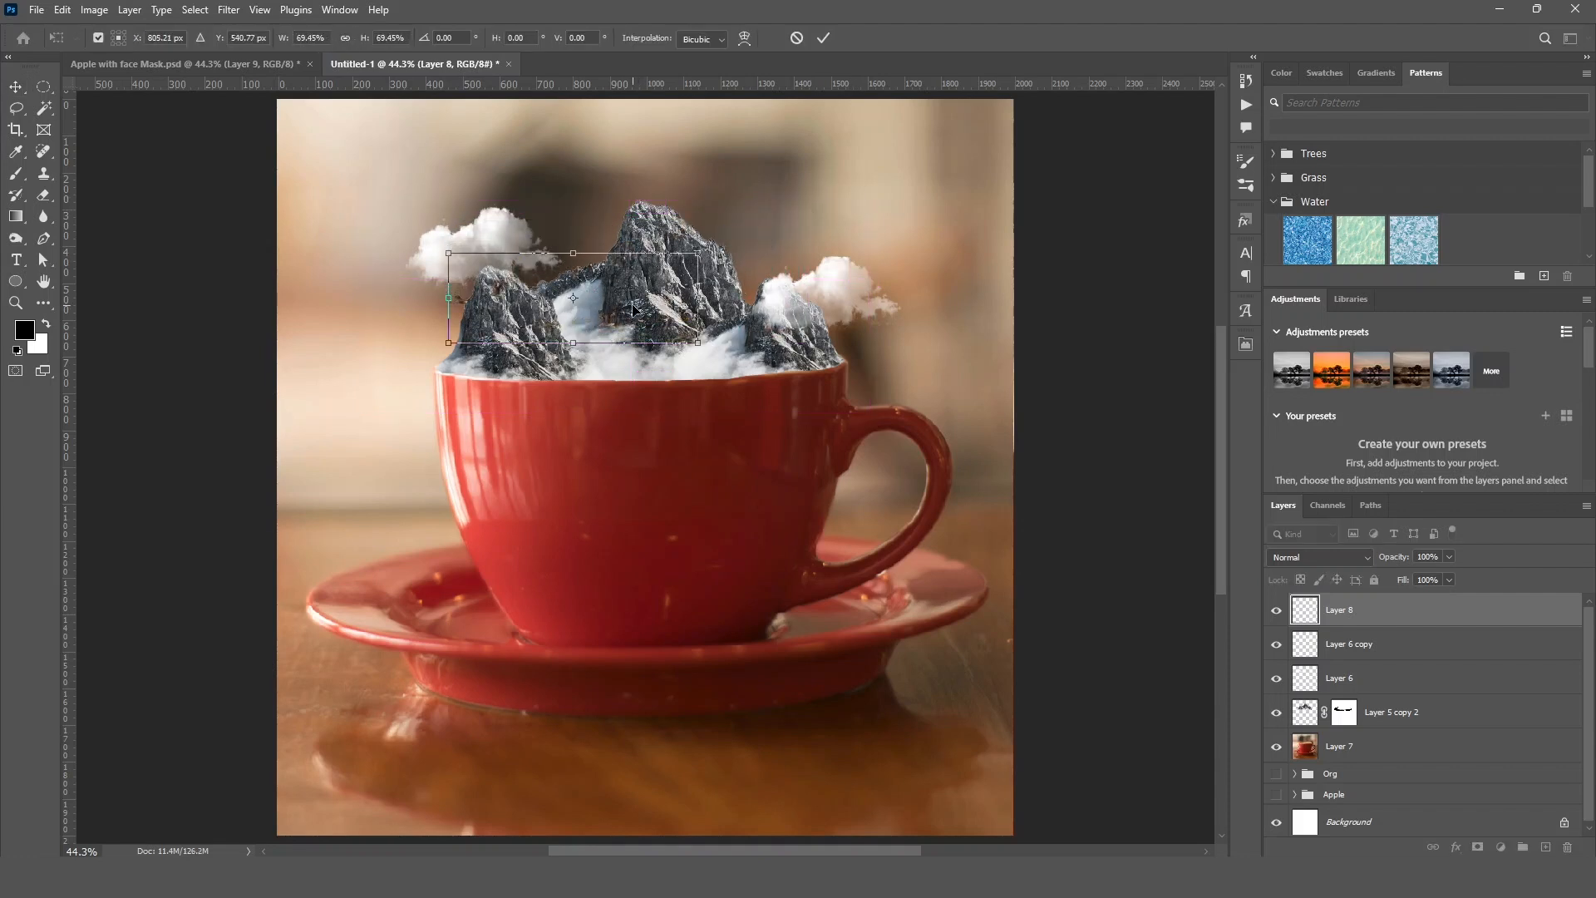
Flip the birds horizontally, tilt them counterclockwise, and place them slightly smaller between the left-hand cloud and the central peak.
right_click(636, 308)
left_click(687, 634)
left_click_drag(619, 304, 555, 300)
left_click_drag(653, 243, 590, 219)
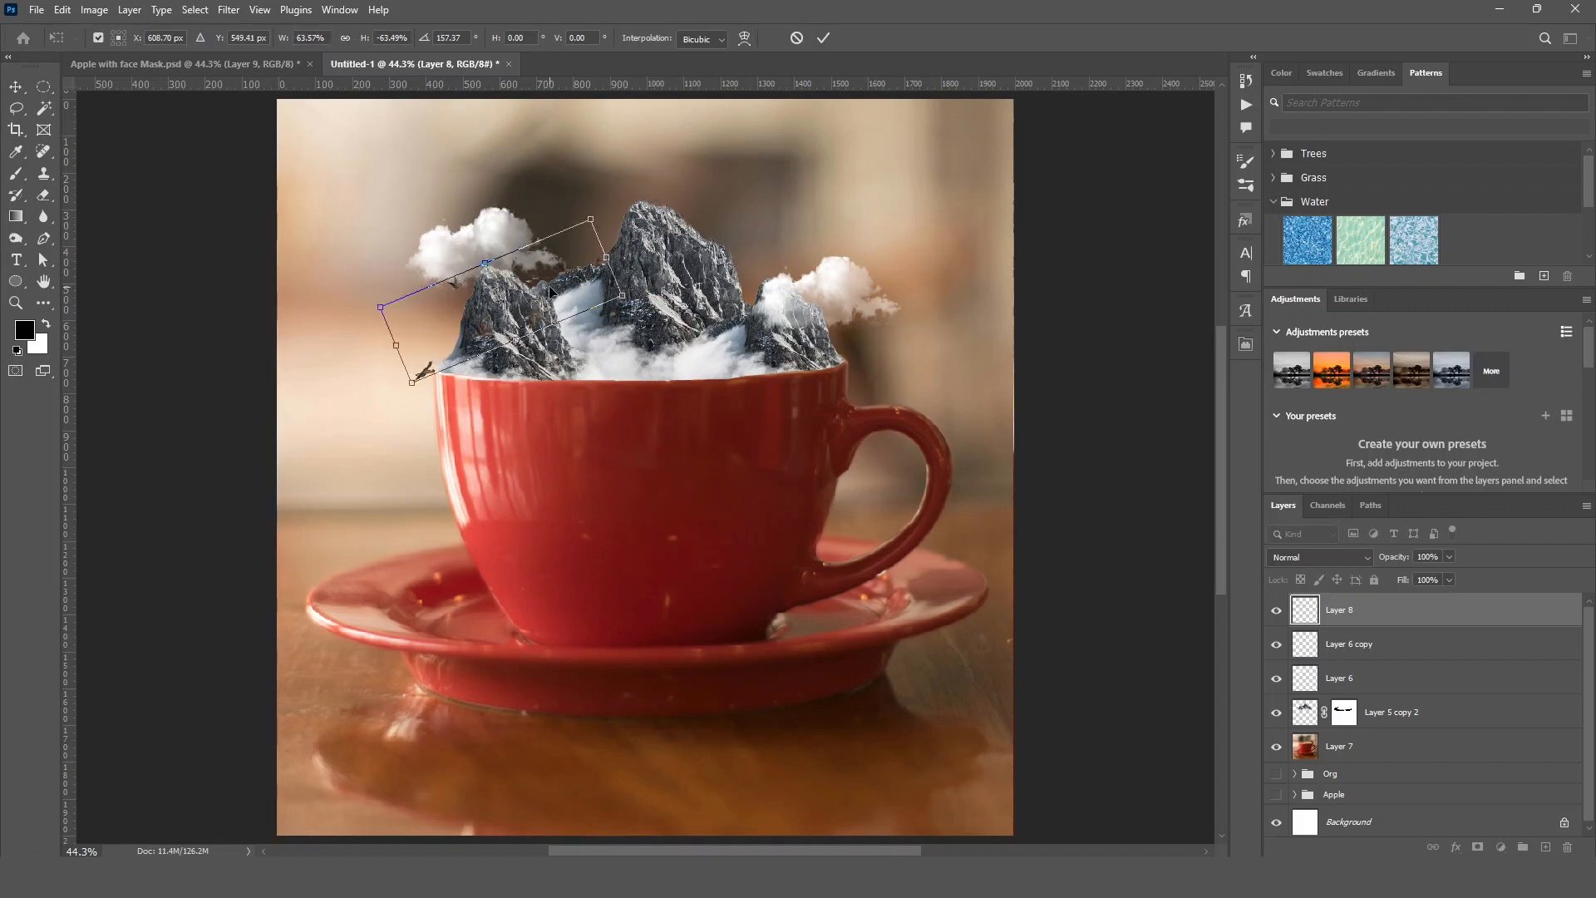
left_click_drag(549, 291, 595, 252)
key("Return")
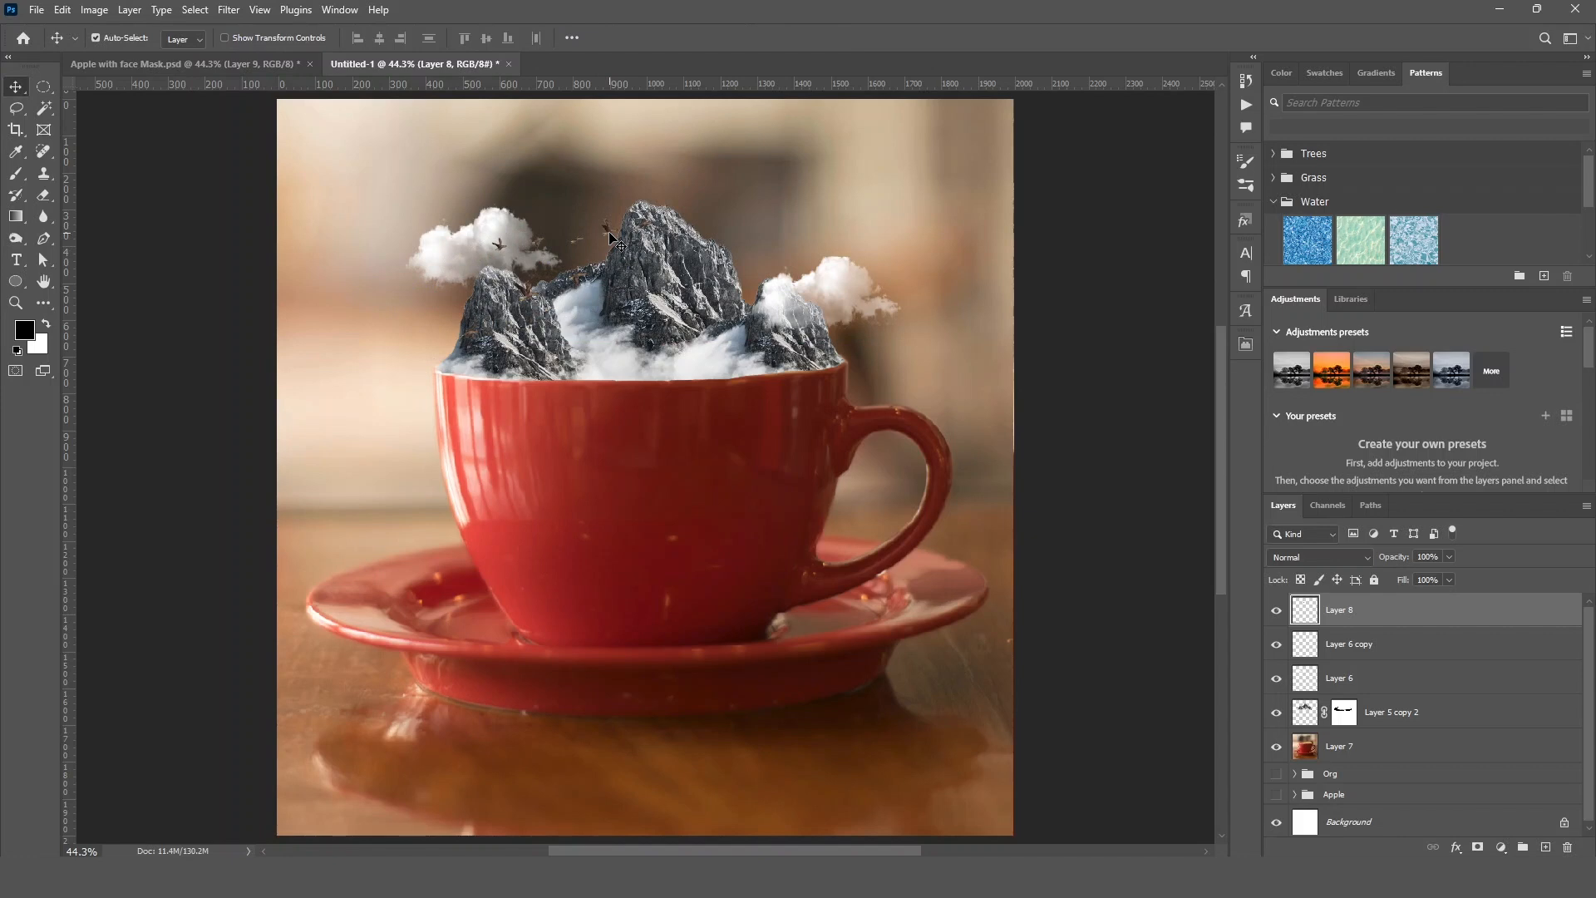
Invert the birds layer's colors and deselect all layers.
key("ctrl+i")
left_click(1085, 366)
key("ctrl+minus")
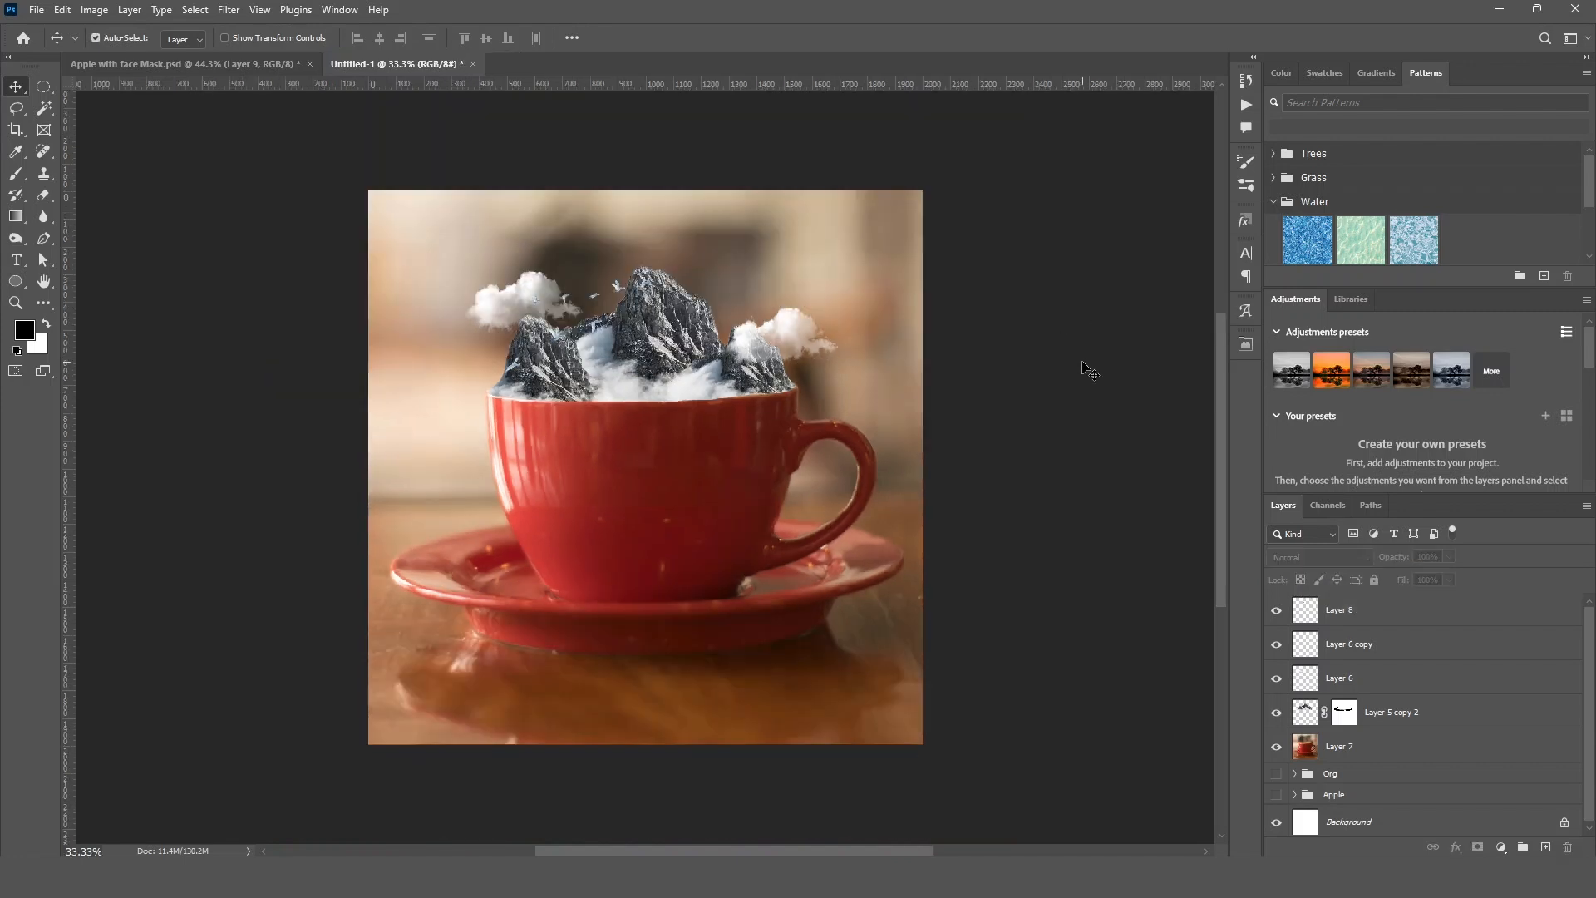
Group the layers from Layer 8 down to Layer 7 and name the group Cup.
left_click(1376, 610)
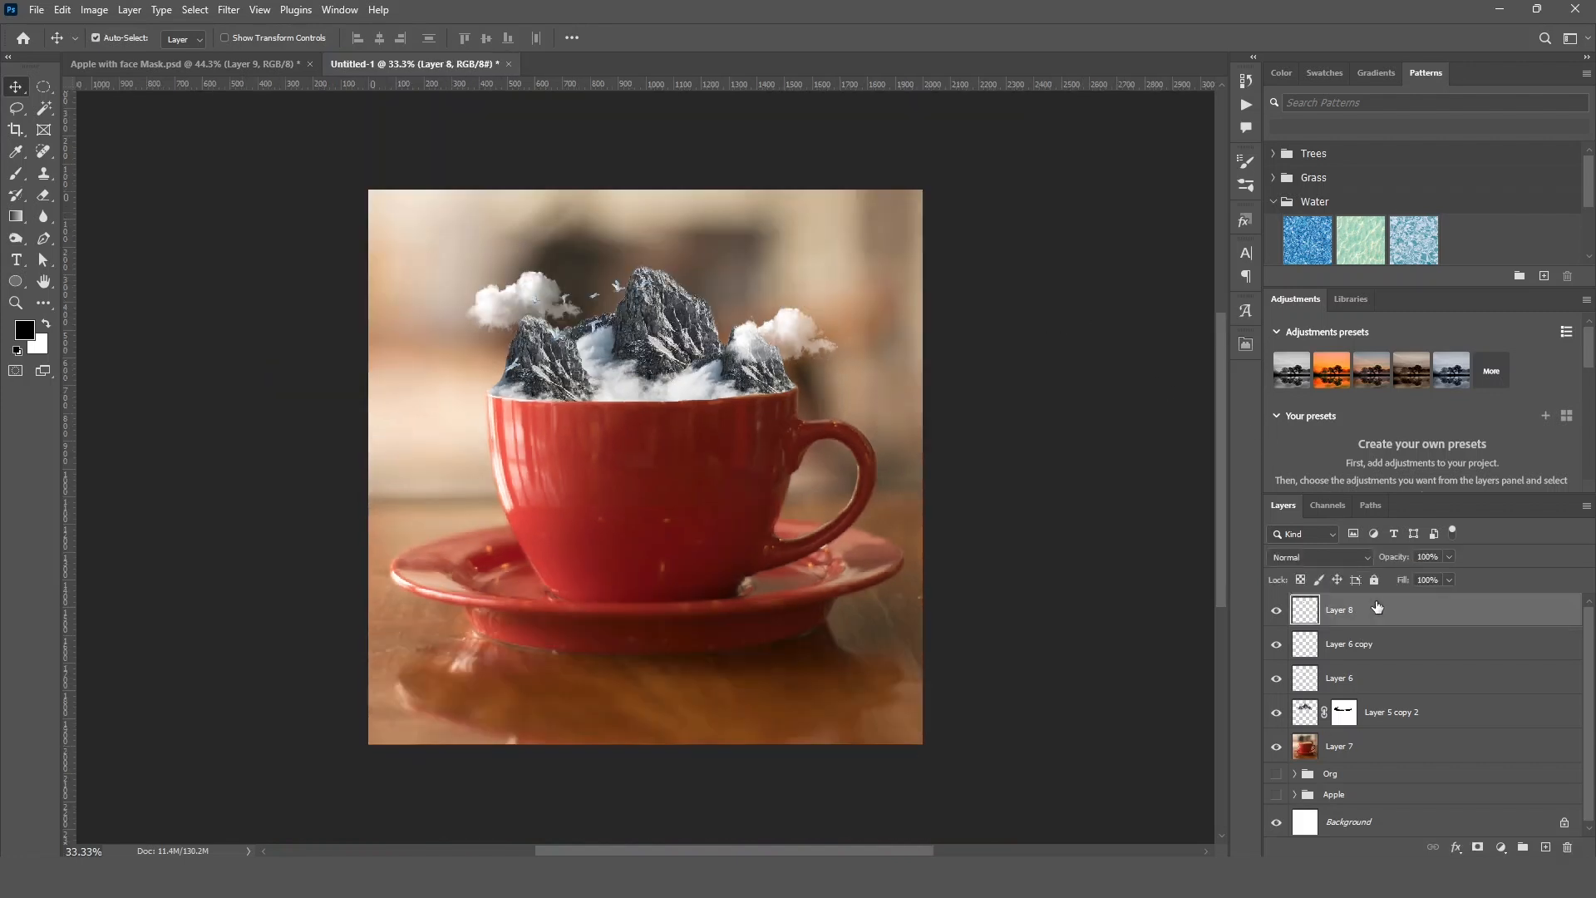
left_click(1355, 749, "shift")
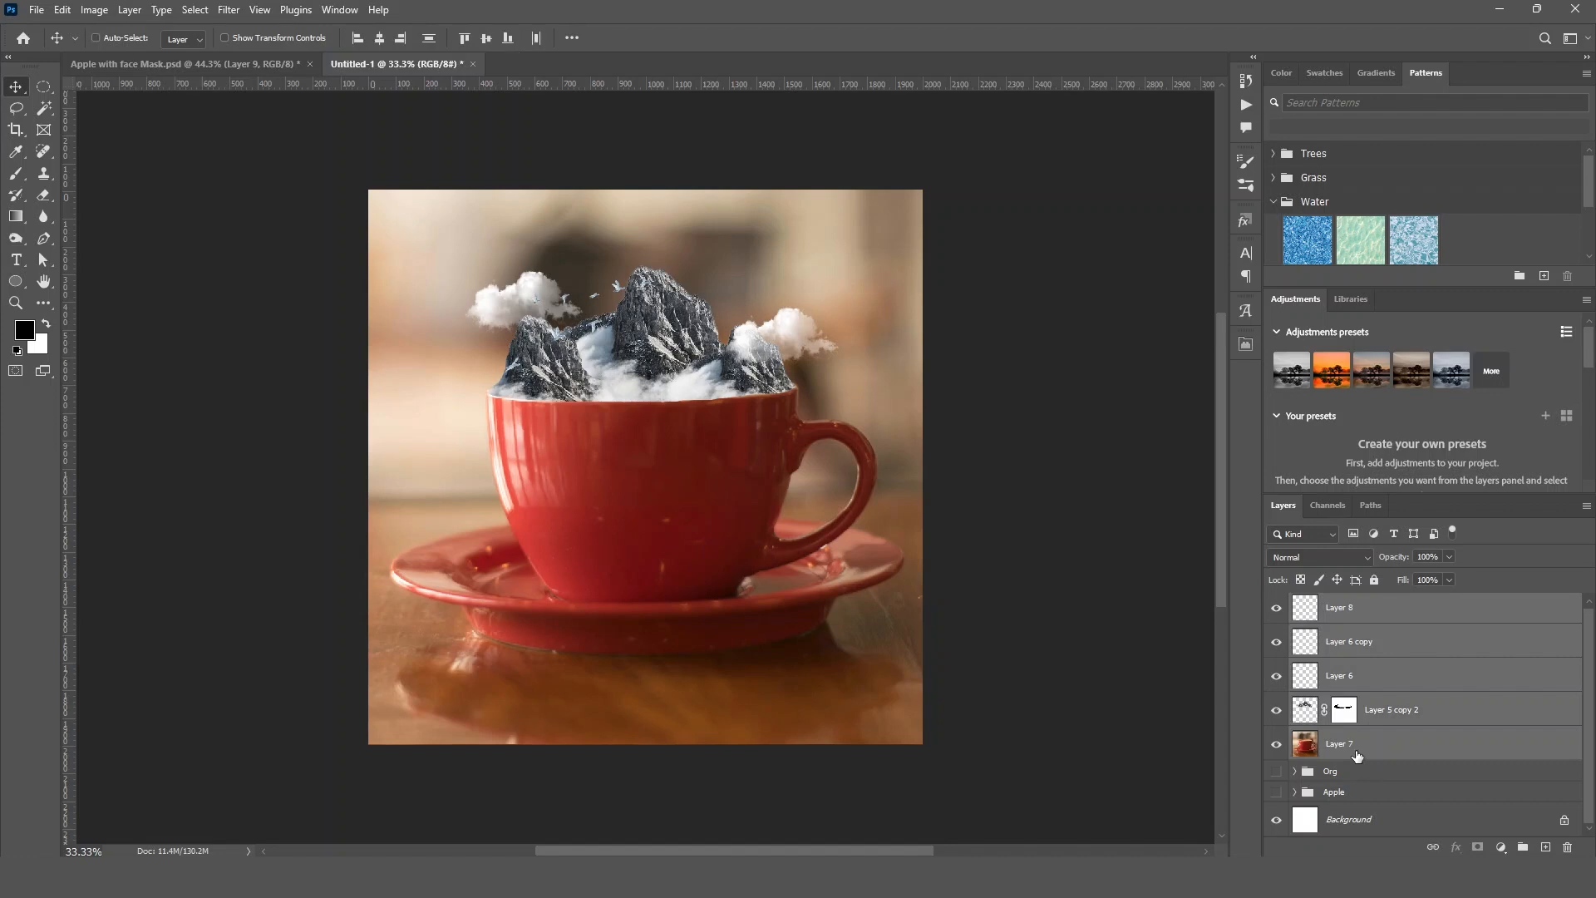
key("ctrl+g")
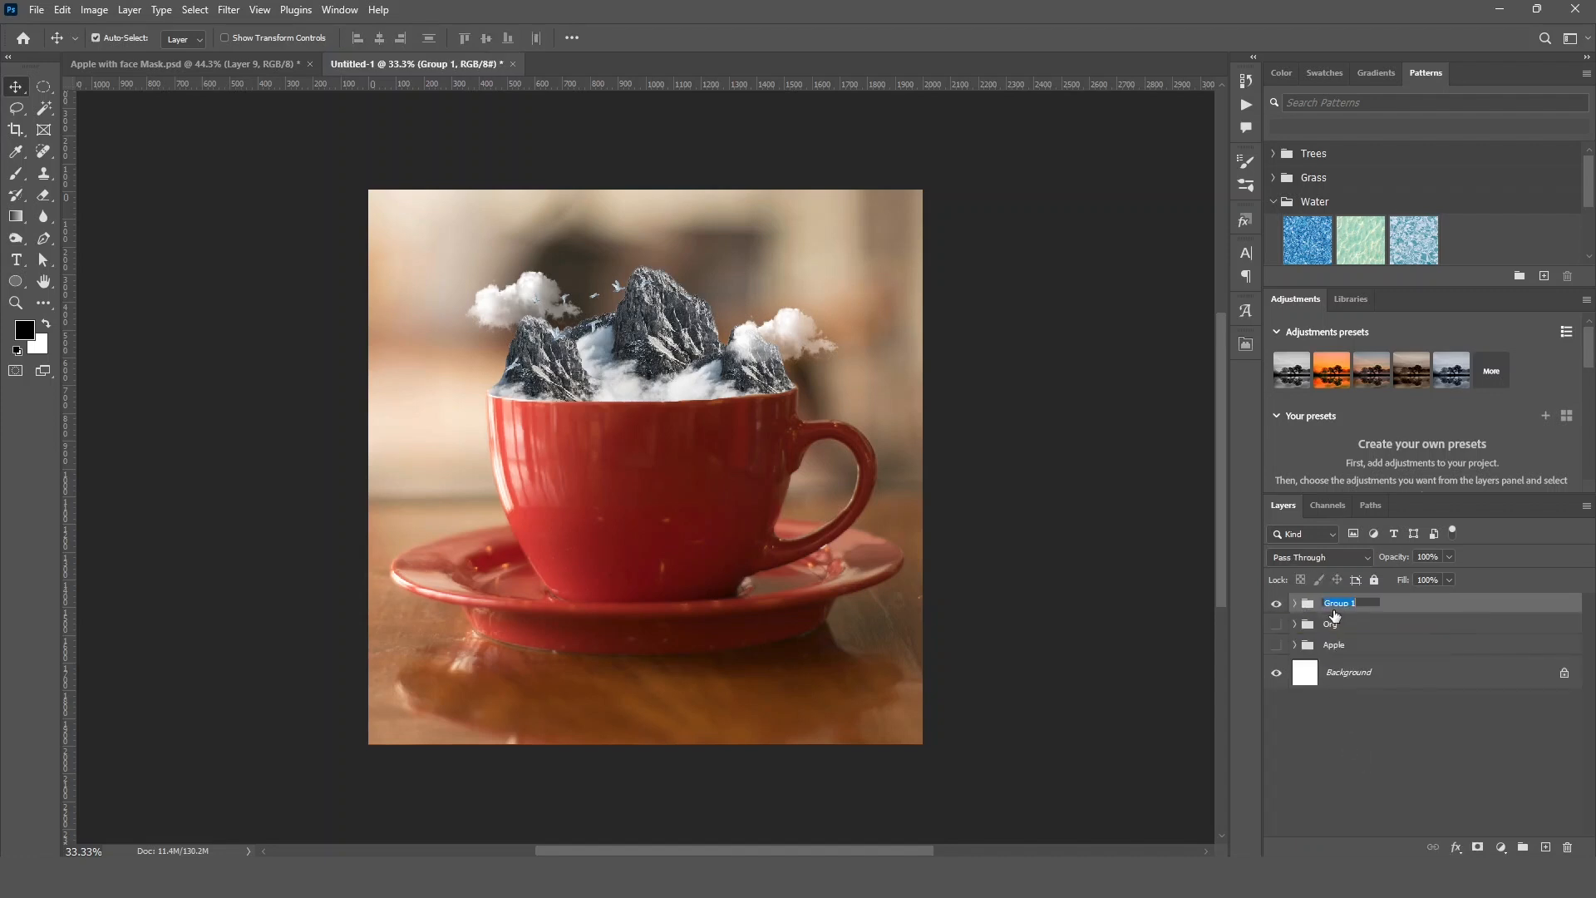
type("Cup")
key("Return")
Review the Apple, Org and Cup compositions by showing each group alone in turn.
left_click(1276, 604)
left_click(1276, 648)
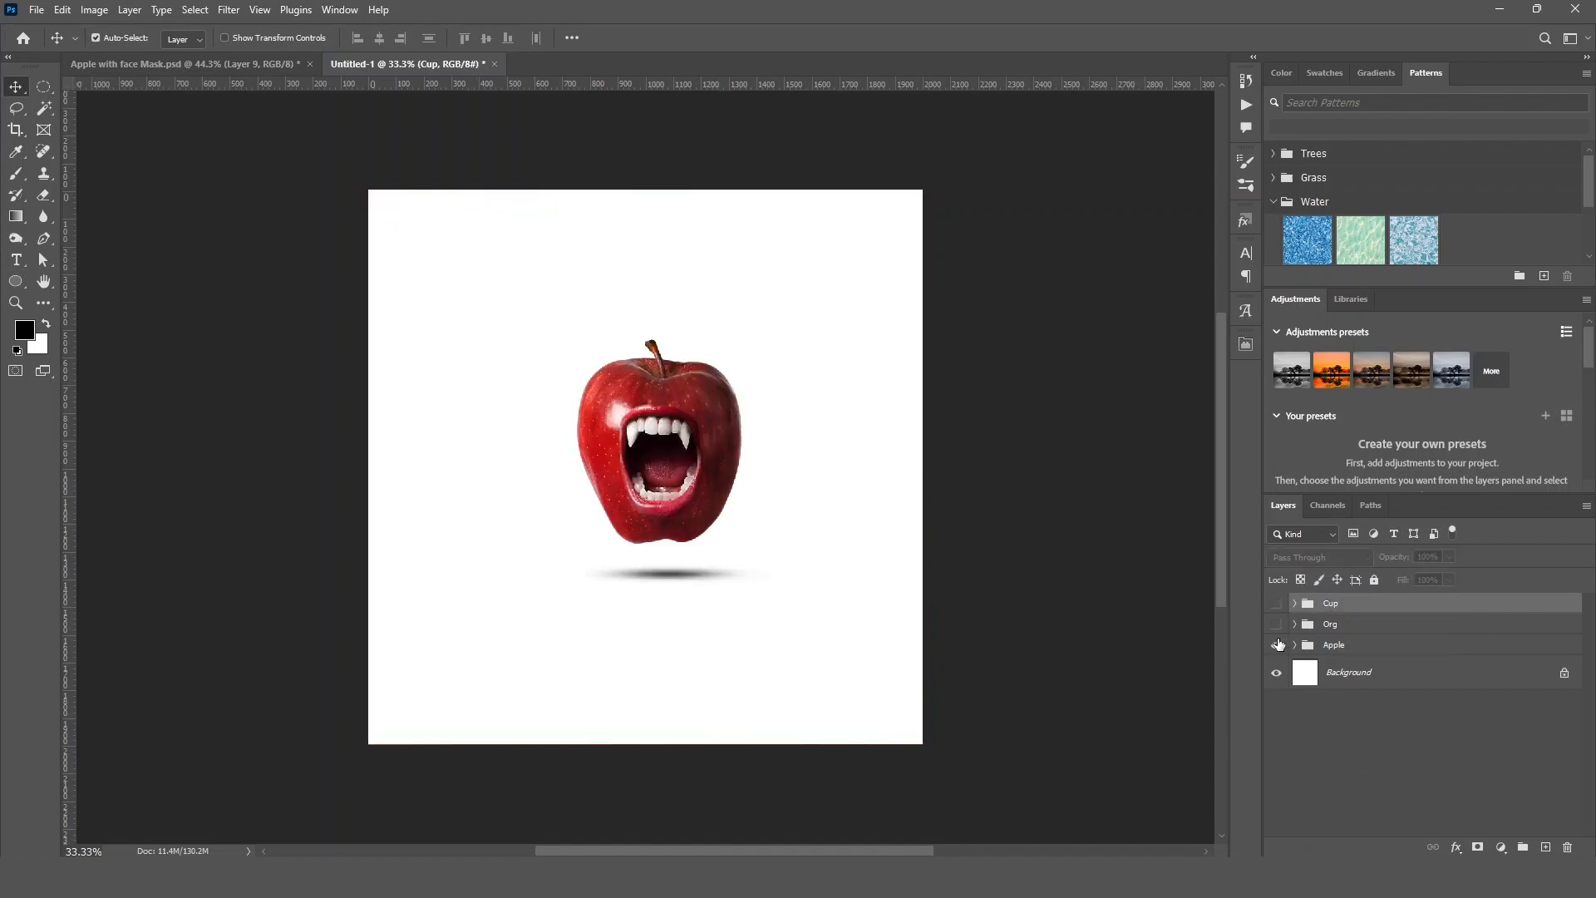
left_click(1277, 647)
left_click(1277, 625)
left_click(1277, 625)
left_click(1276, 604)
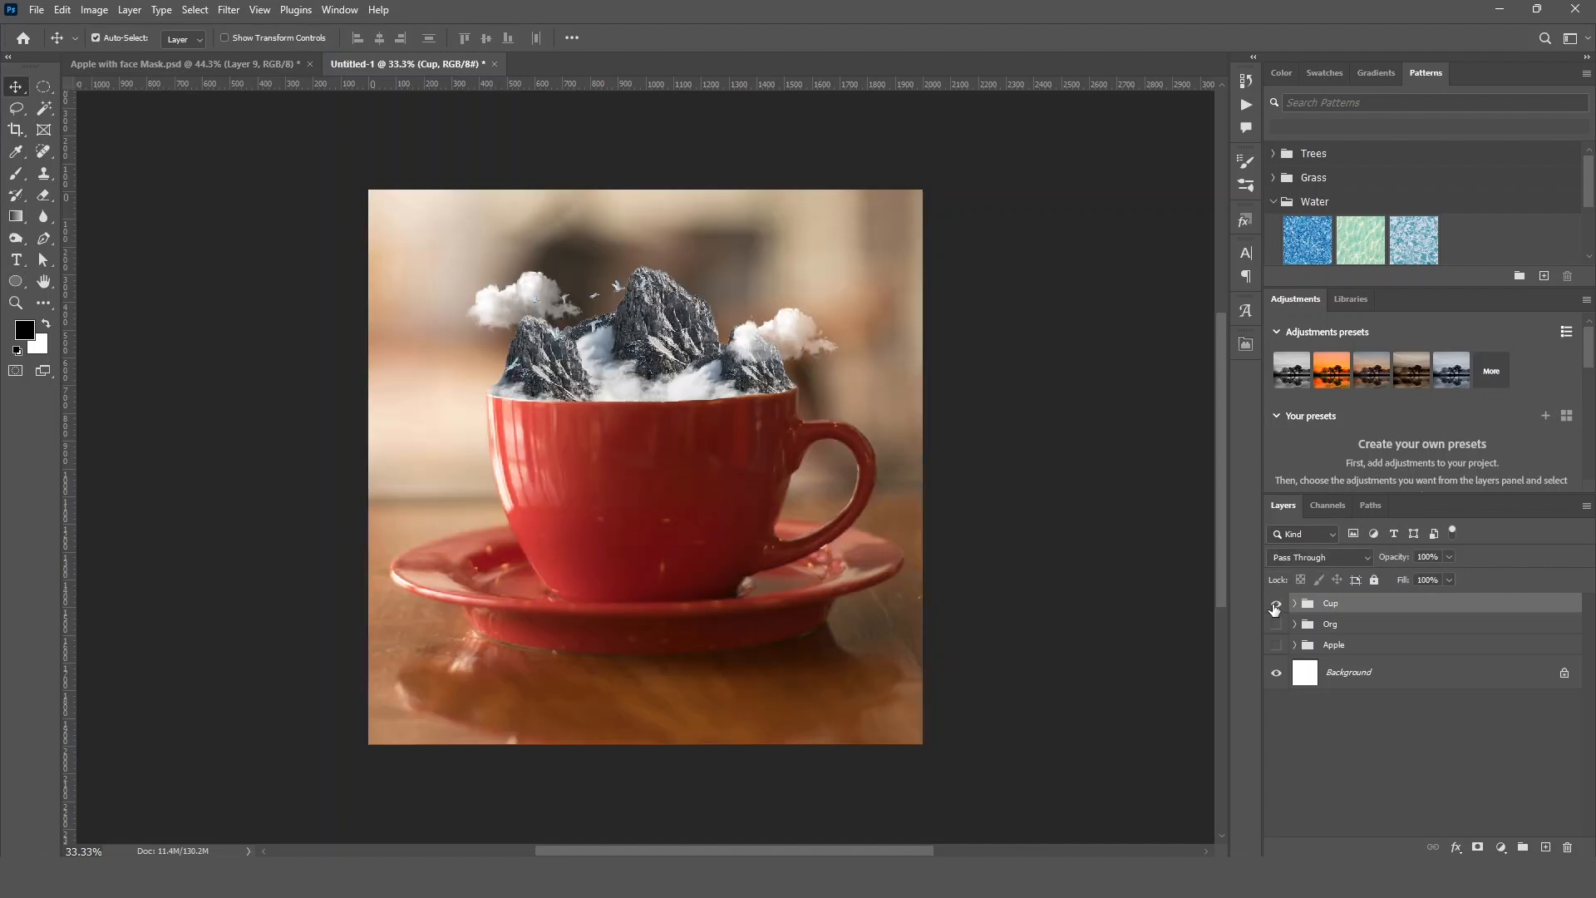
Hide the Cup group, show only the Apple group over the background, and deselect all layers.
left_click(1276, 605)
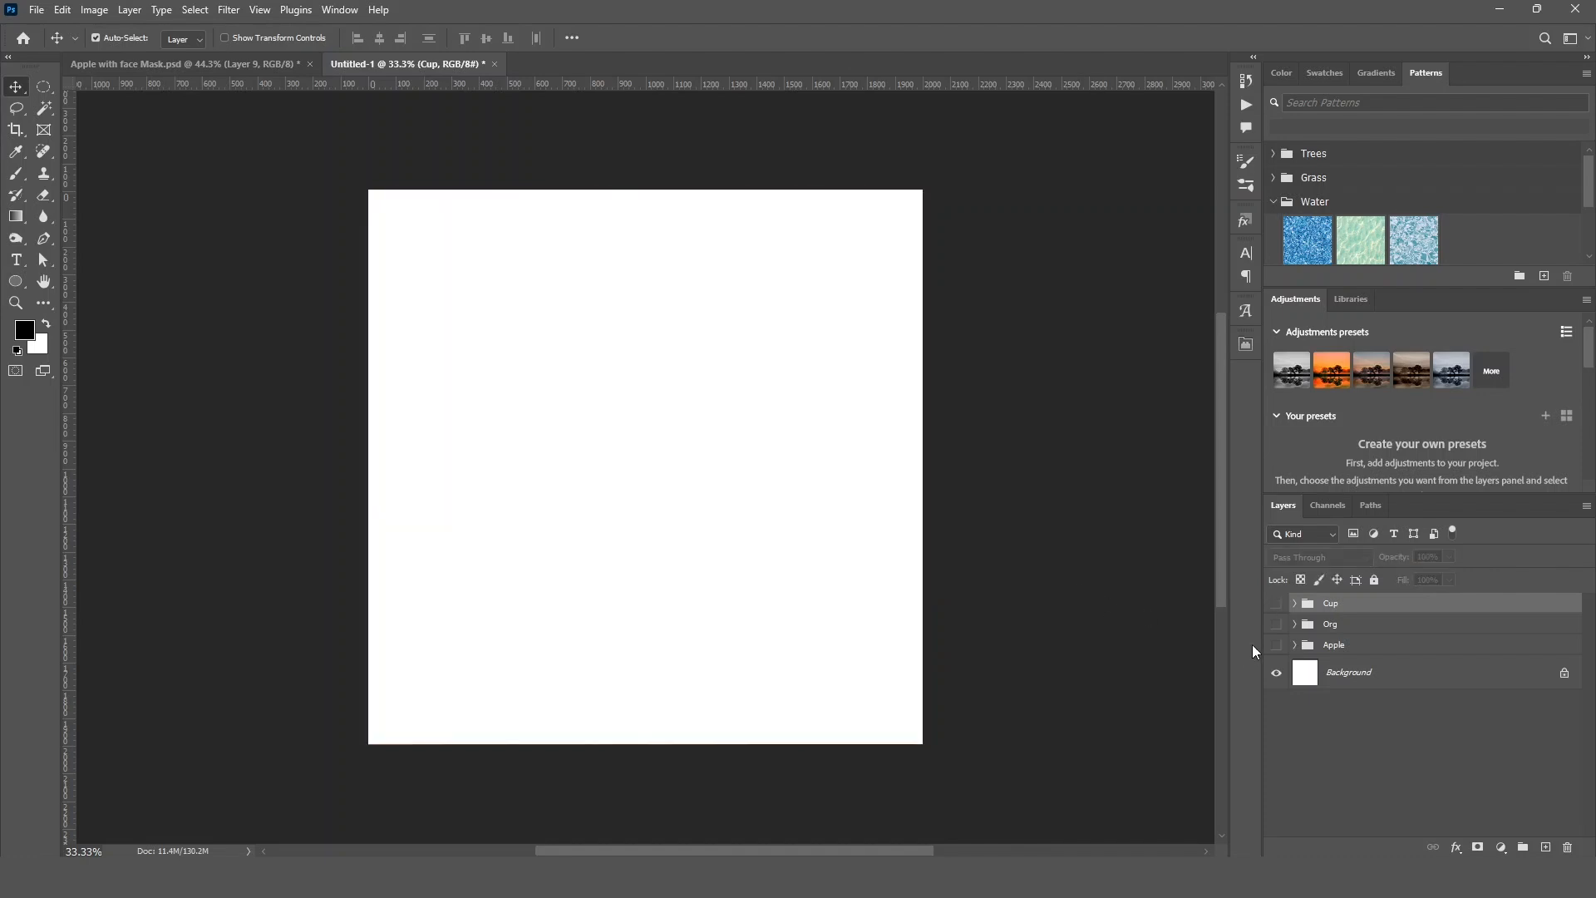
left_click(1276, 646)
key("ctrl+0")
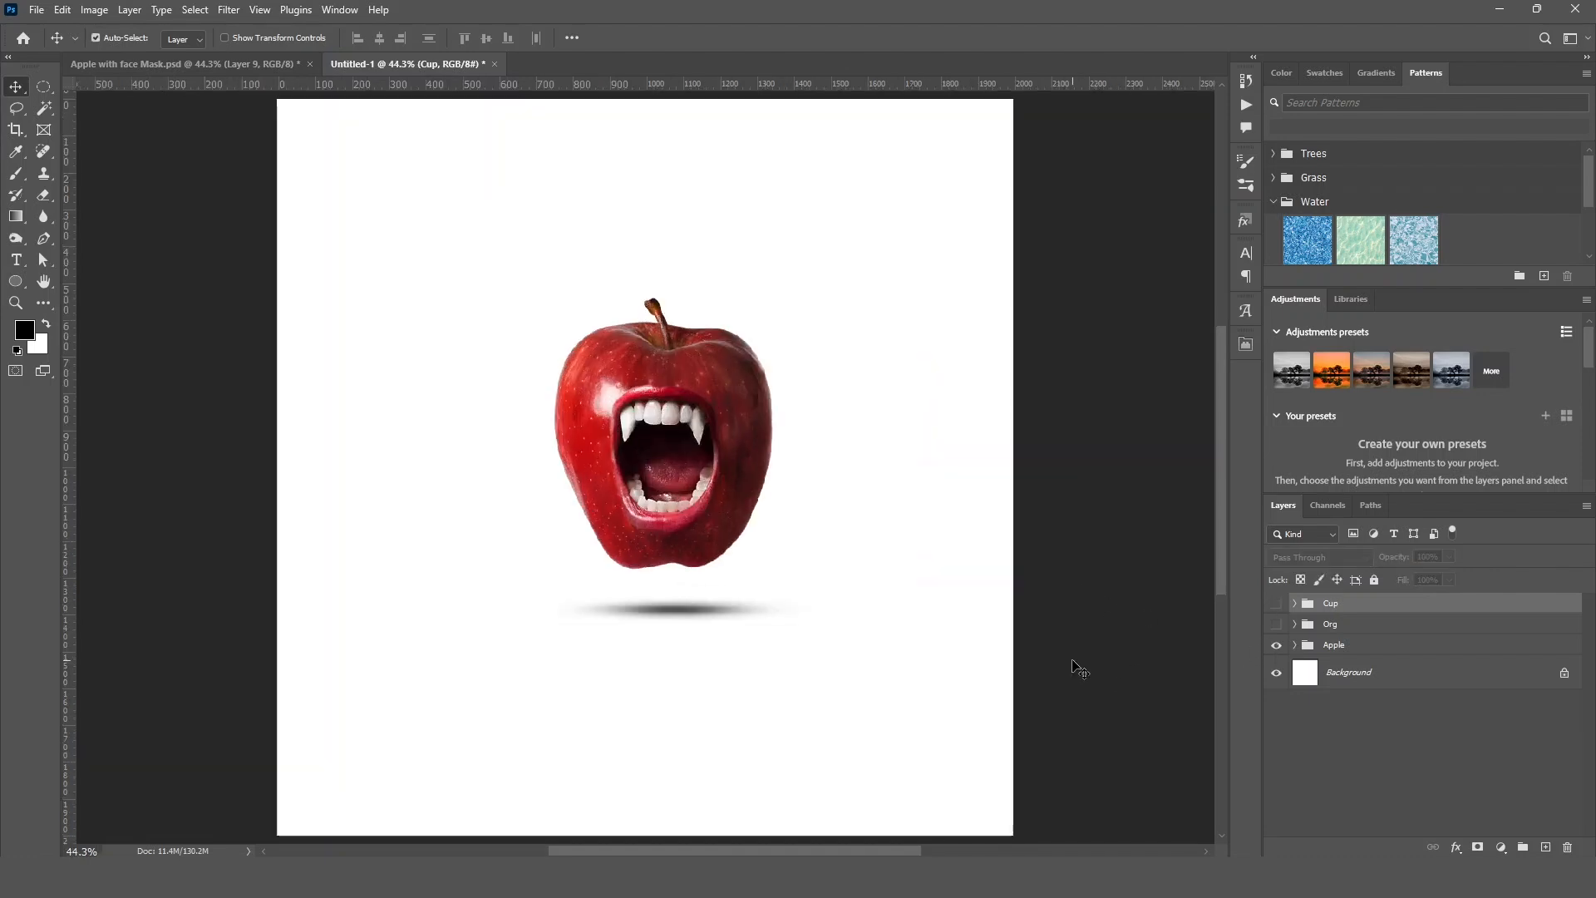
left_click(1072, 663)
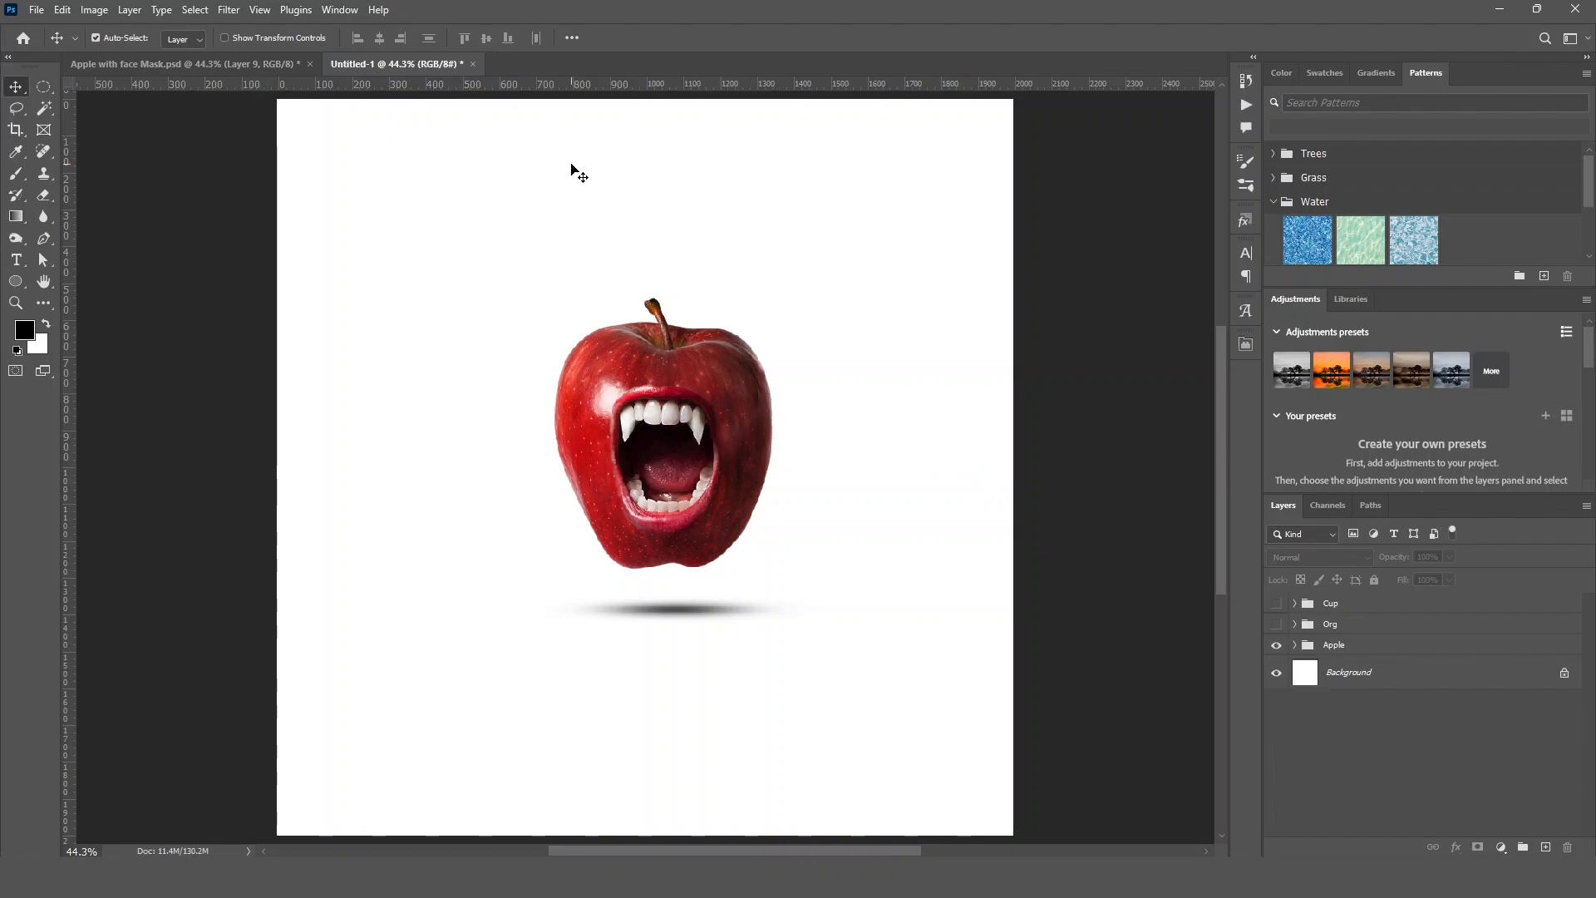